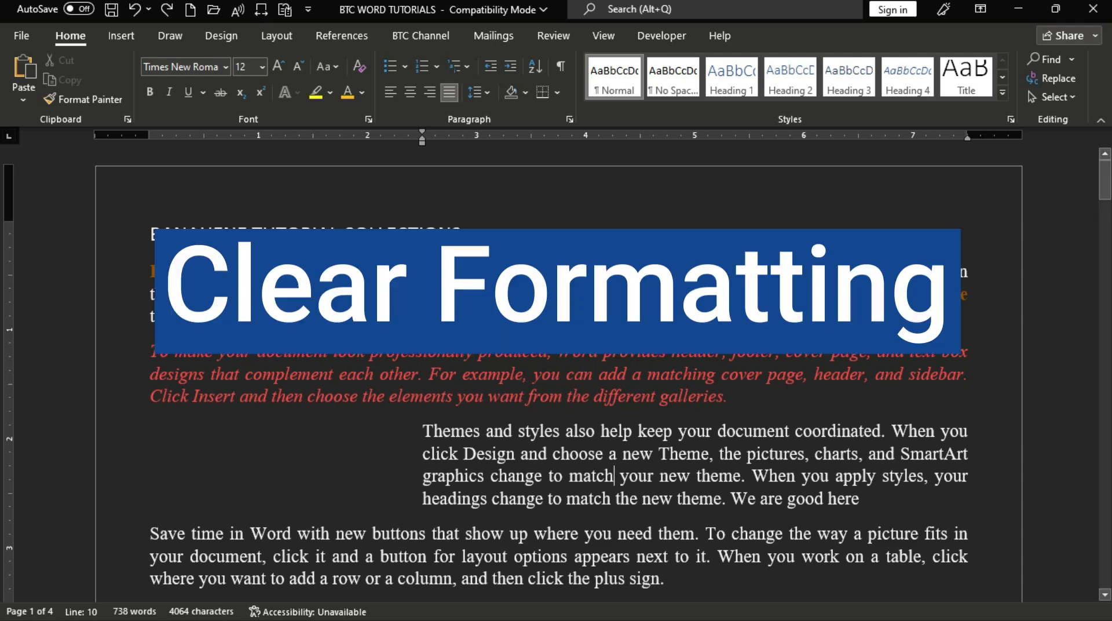
Clear all formatting from the red italic paragraph beginning "To make your document look professionally produced".
scroll(343, 384, "down", 8)
scroll(342, 385, "up", 7)
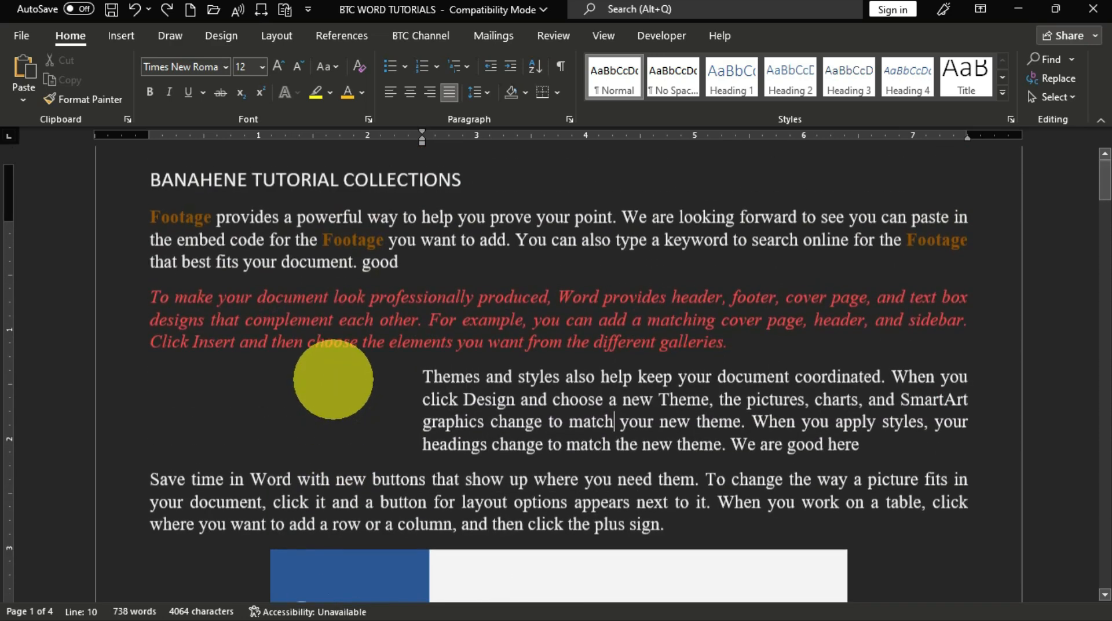
scroll(333, 379, "up", 1)
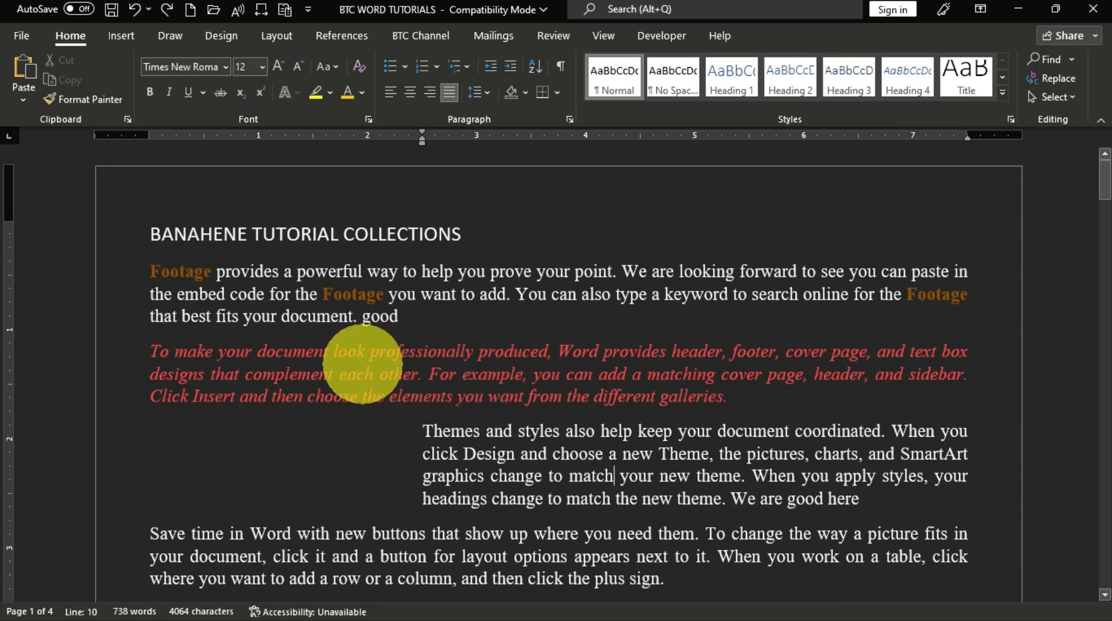
left_click(359, 374)
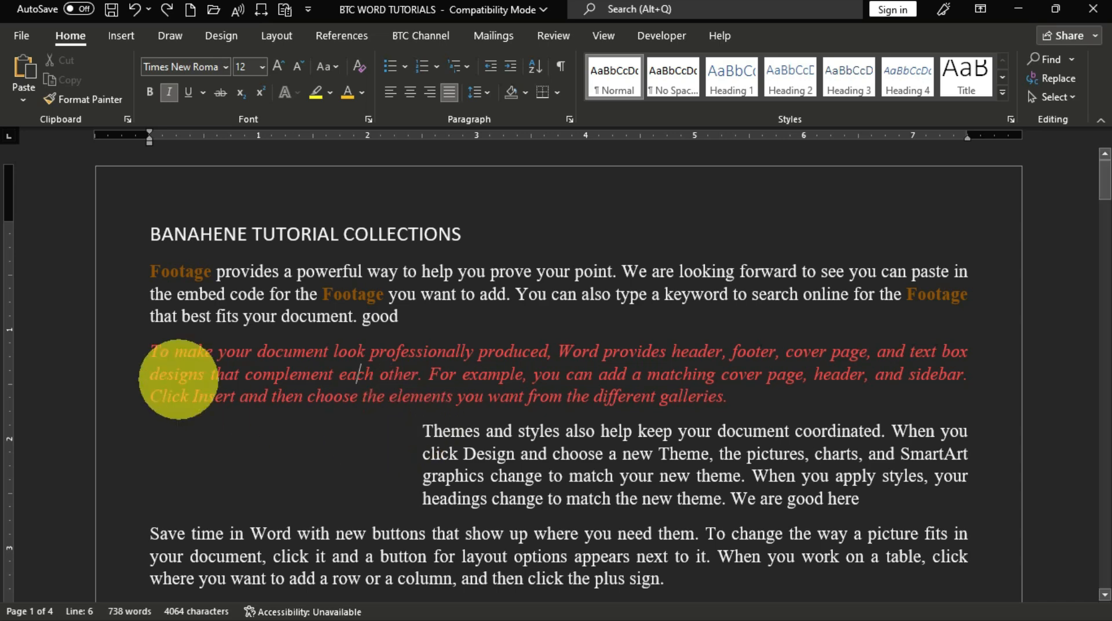
double_click(105, 361)
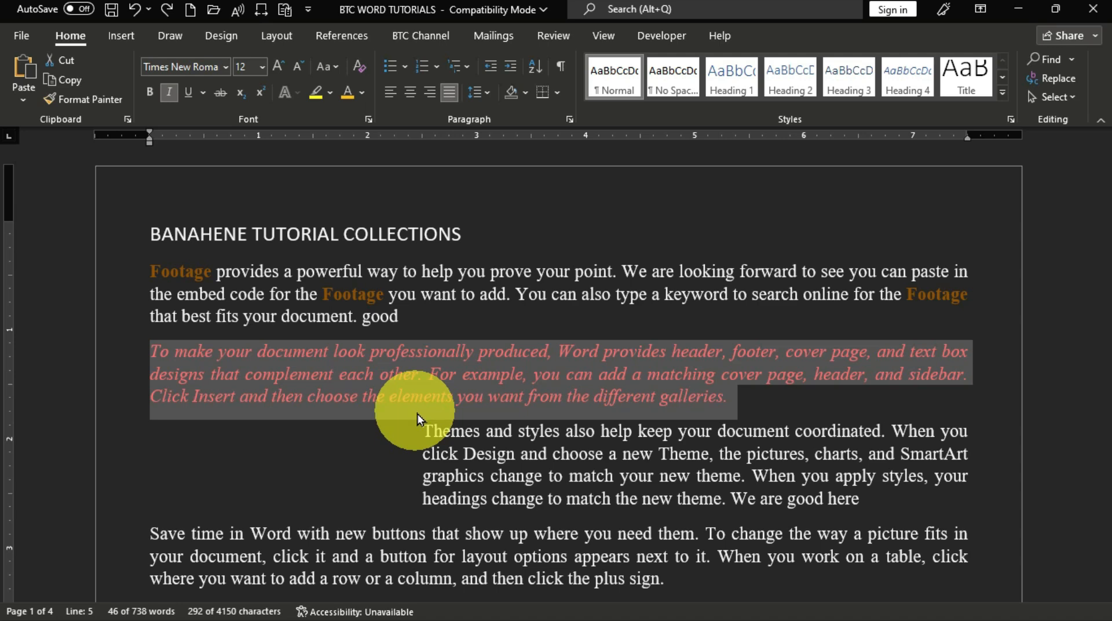
left_click(360, 66)
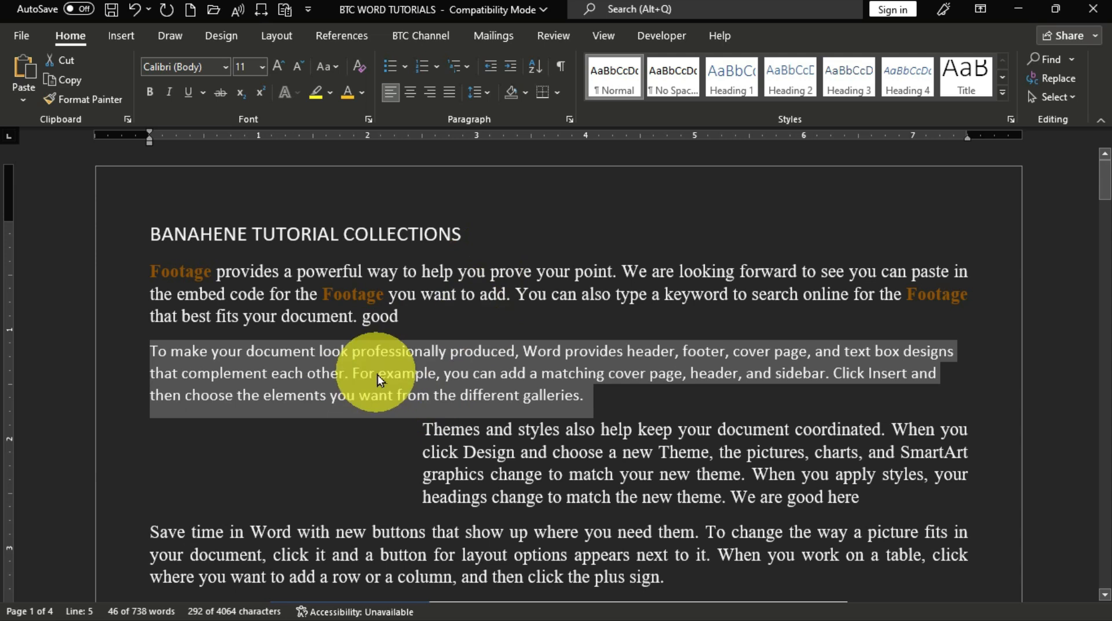
Copy the body formatting of the first "Footage provides" paragraph onto the "To make your document" paragraph with Format Painter.
left_click(444, 271)
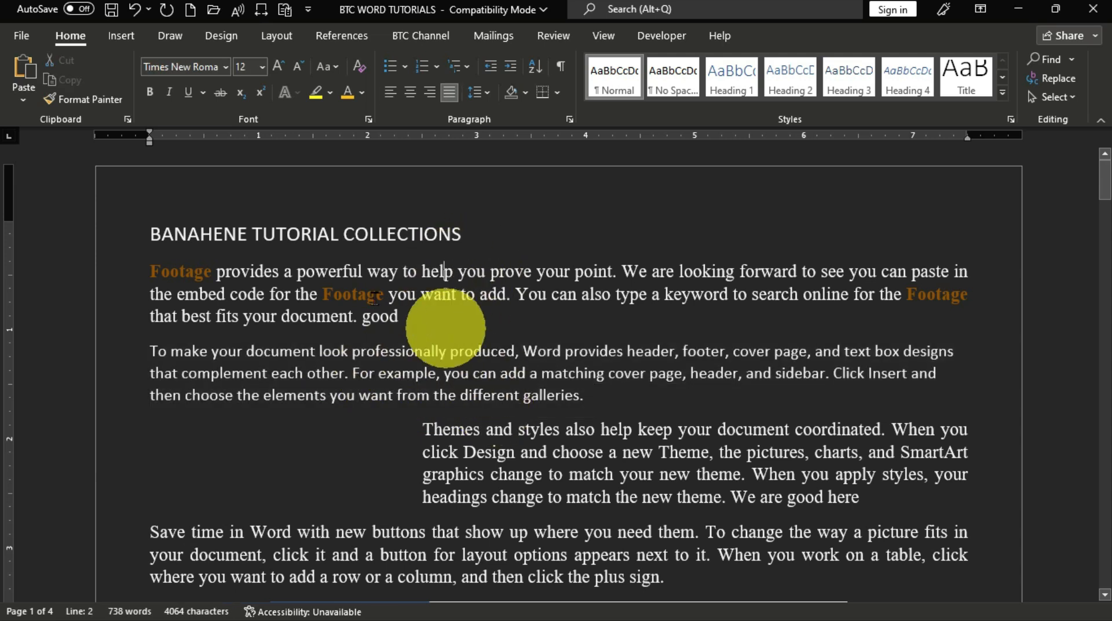
left_click(95, 102)
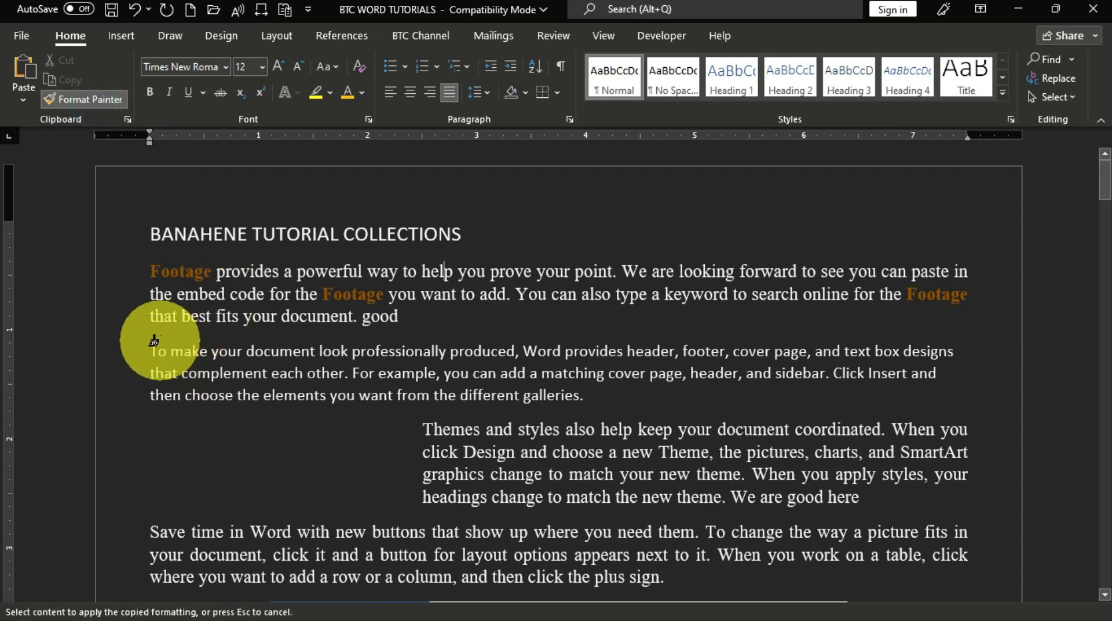
mouse_move(153, 342)
left_mouse_down()
mouse_move(457, 400)
mouse_move(602, 409)
left_mouse_up()
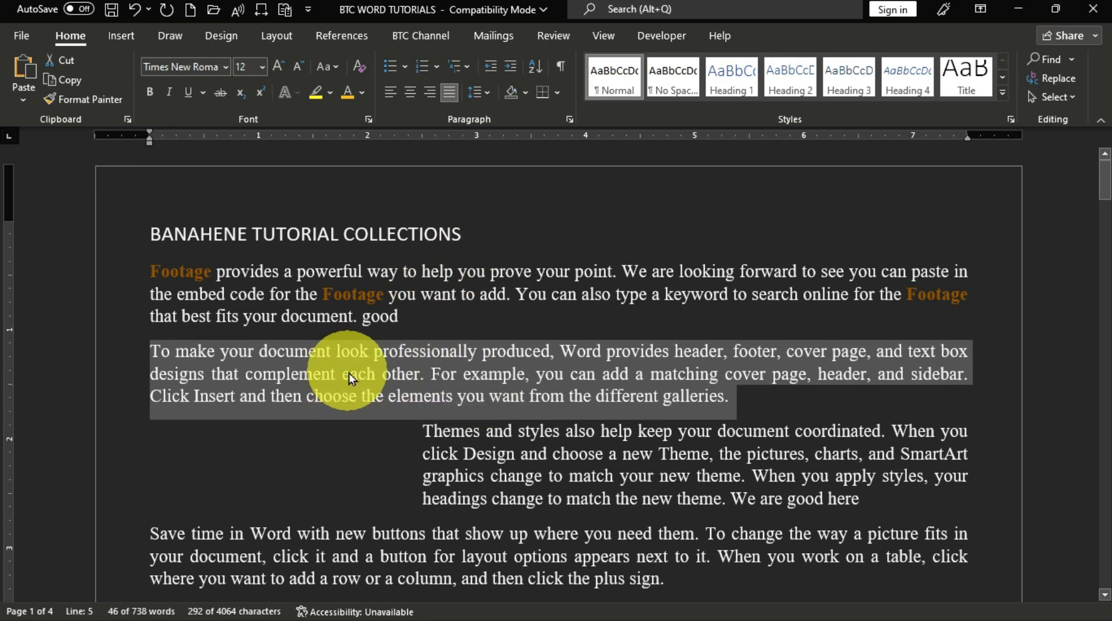
left_click(437, 271)
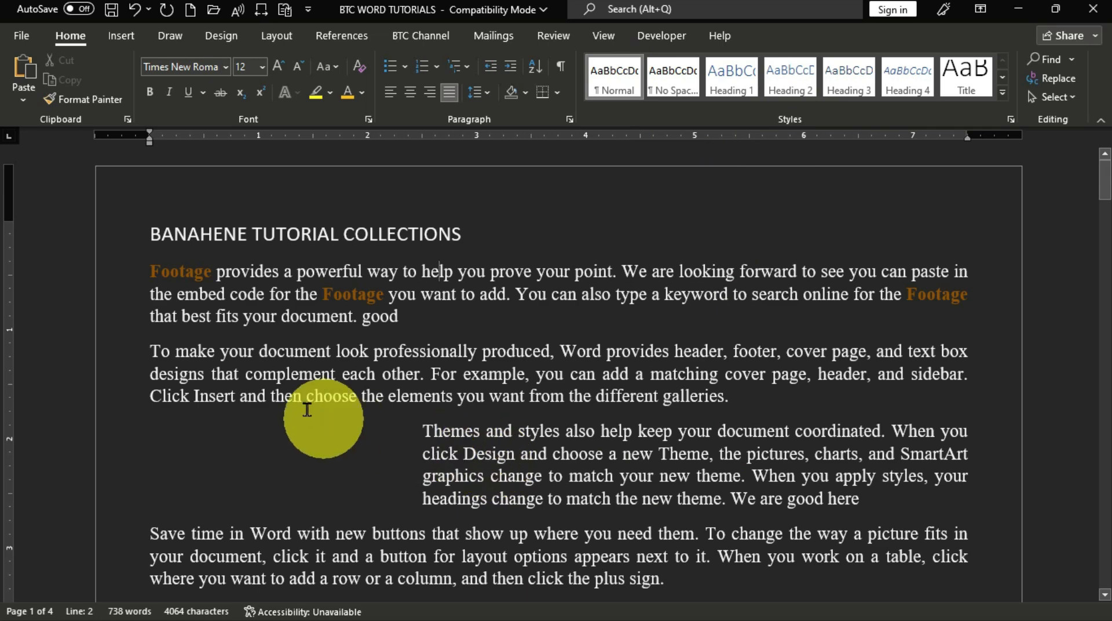
Apply the Normal style to the "Save time in Word" paragraph above the Share picture.
scroll(303, 407, "down", 3)
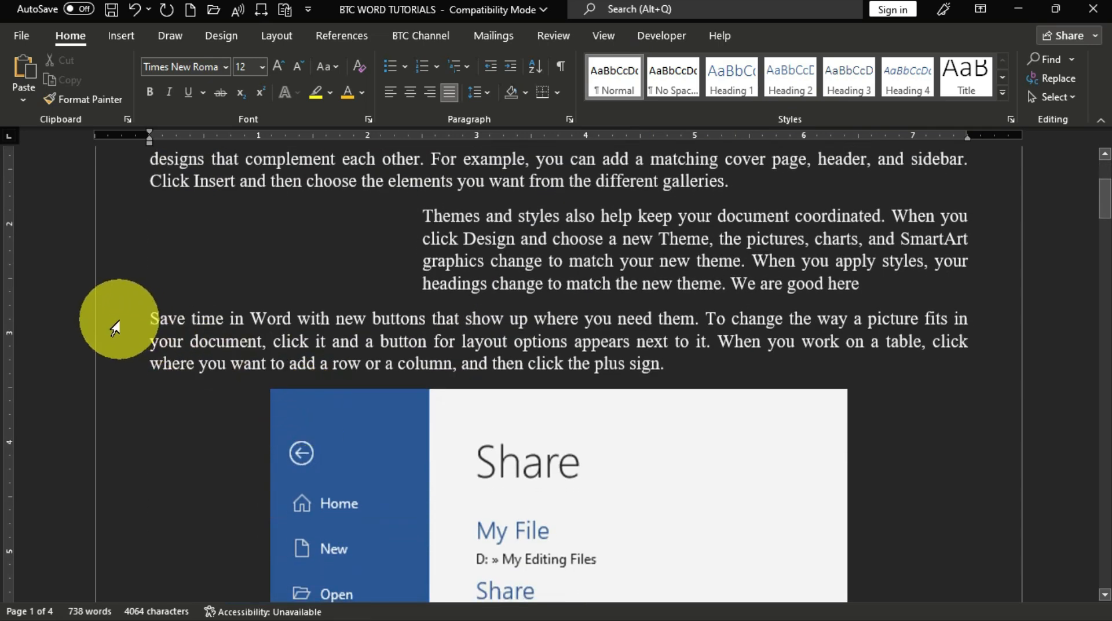
left_click_drag(117, 322, 130, 372)
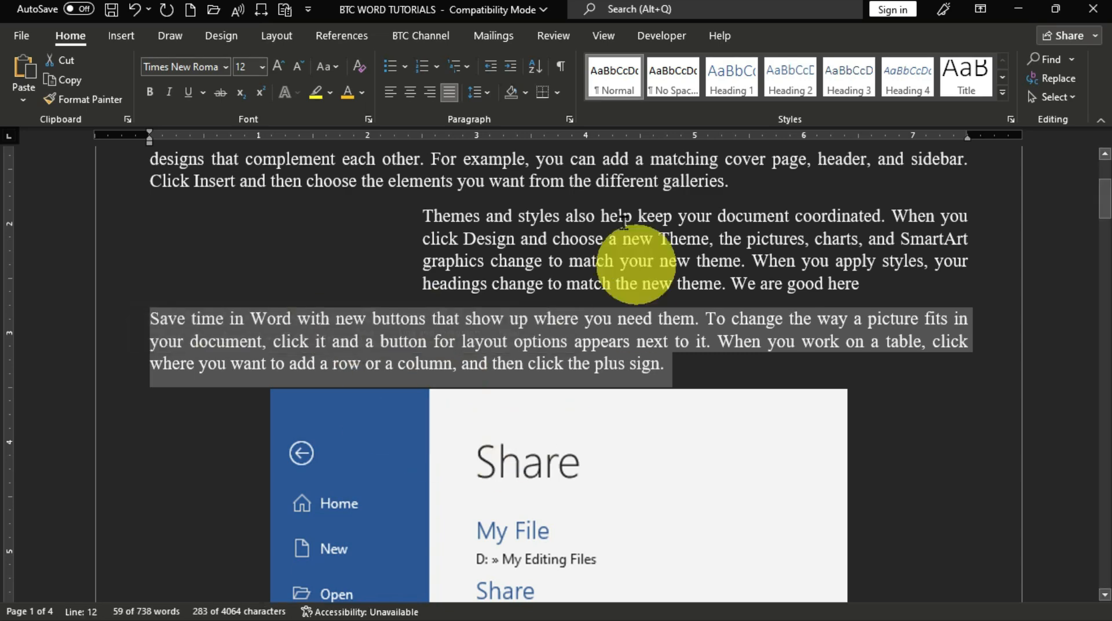
left_click(612, 86)
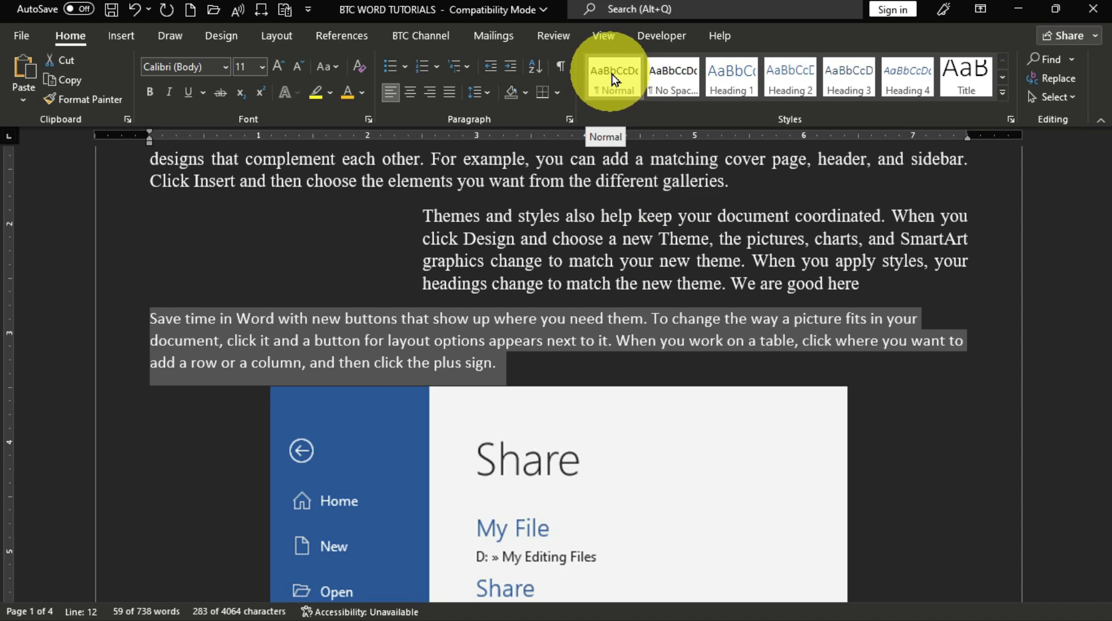
Reset the "To make your document" paragraph to the Normal style, and undo and redo that change.
scroll(540, 355, "up", 3)
left_click_drag(120, 296, 124, 340)
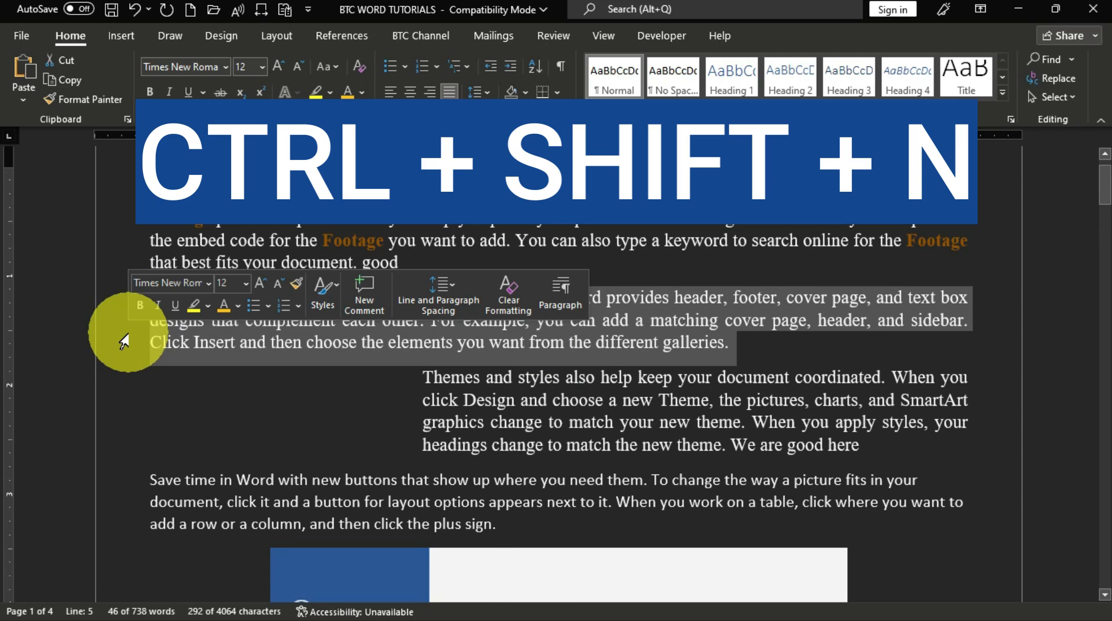
key("ctrl+shift+n")
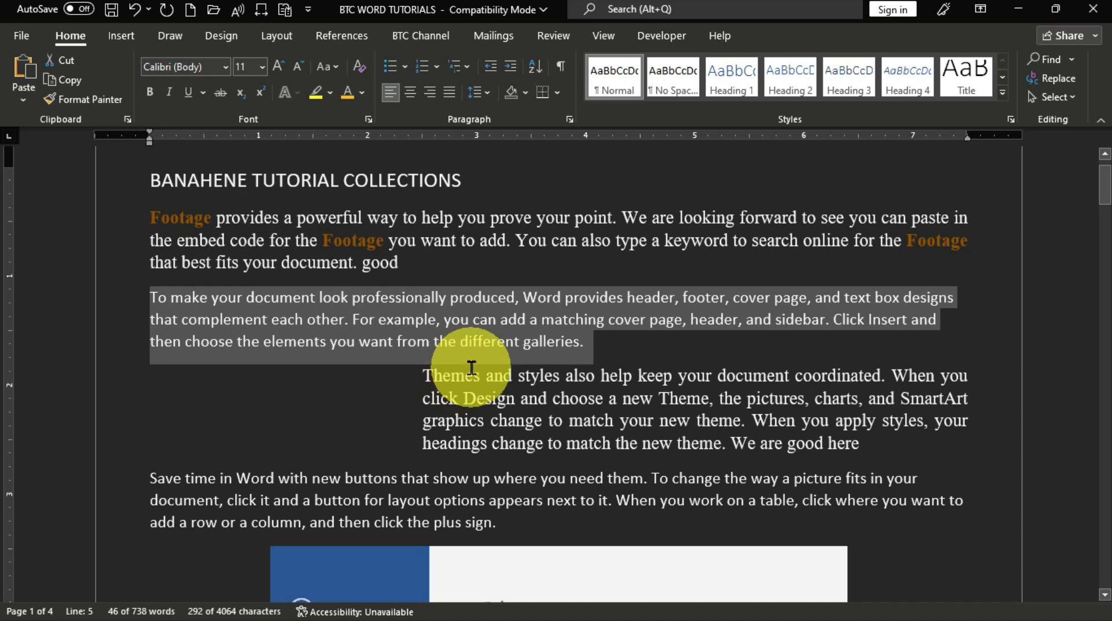
left_click(134, 17)
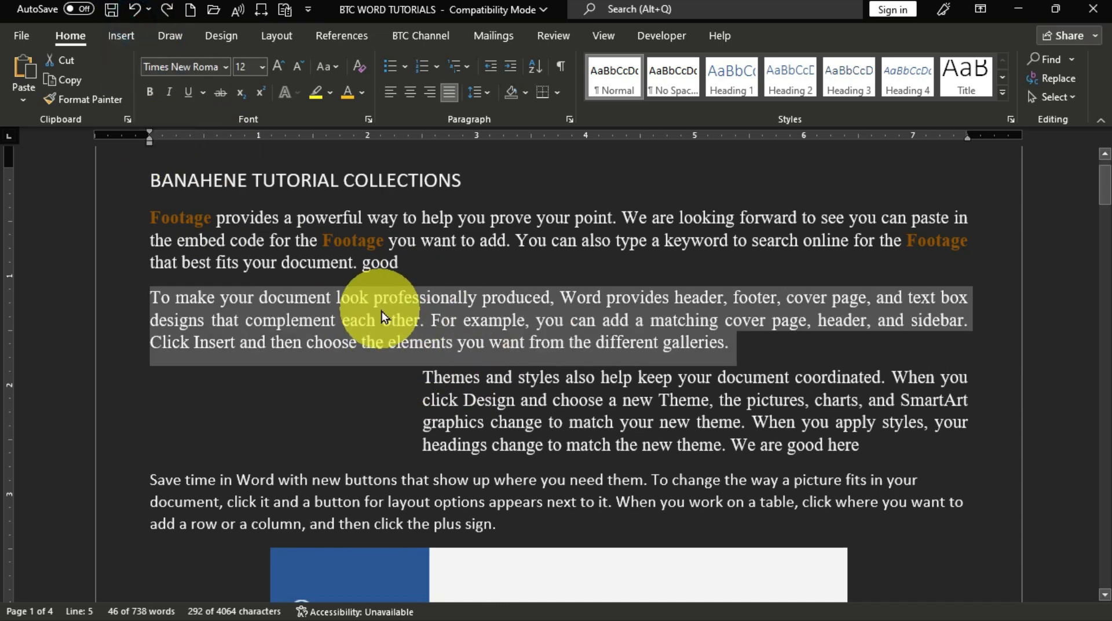
left_click(164, 13)
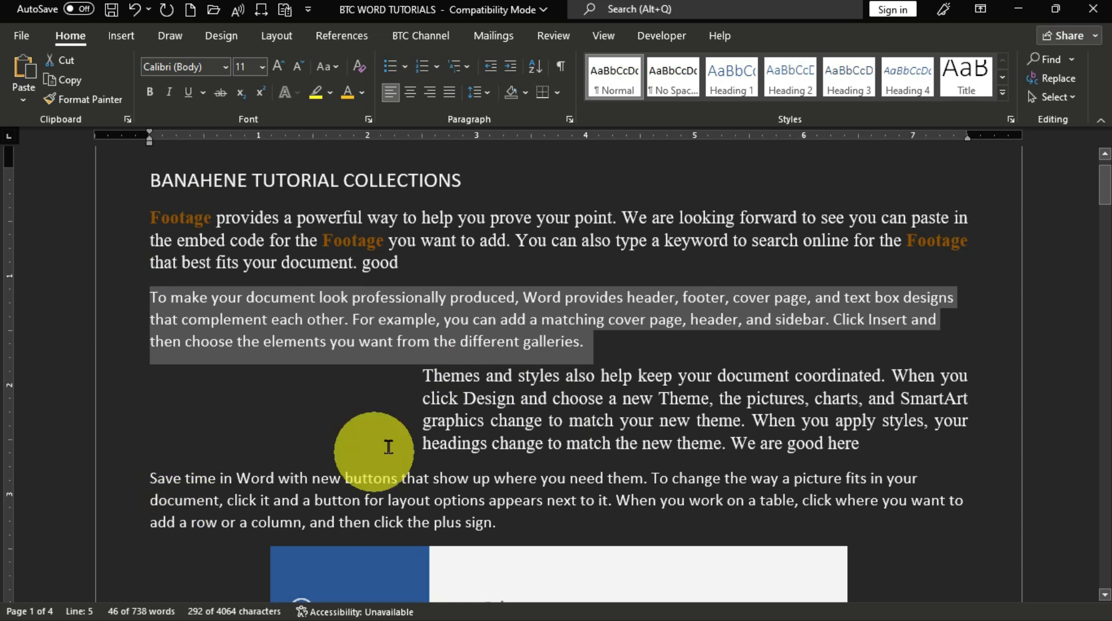
Try resetting the alignment and left indent of the "Themes and styles" paragraph, undoing each attempt.
left_click(430, 398)
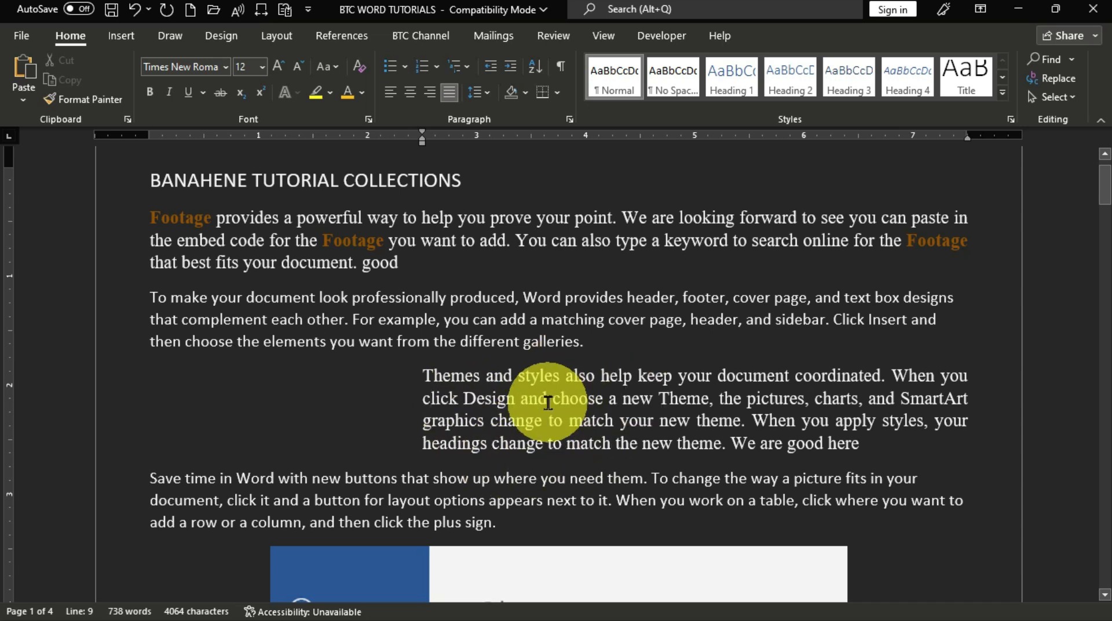
key("ctrl+q")
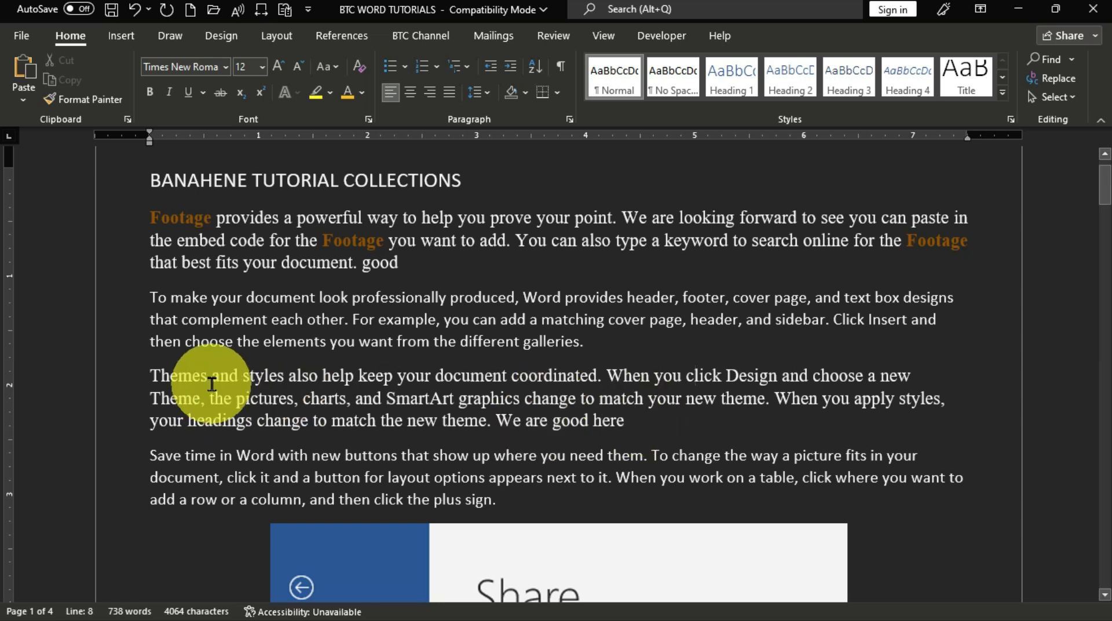
left_click(138, 19)
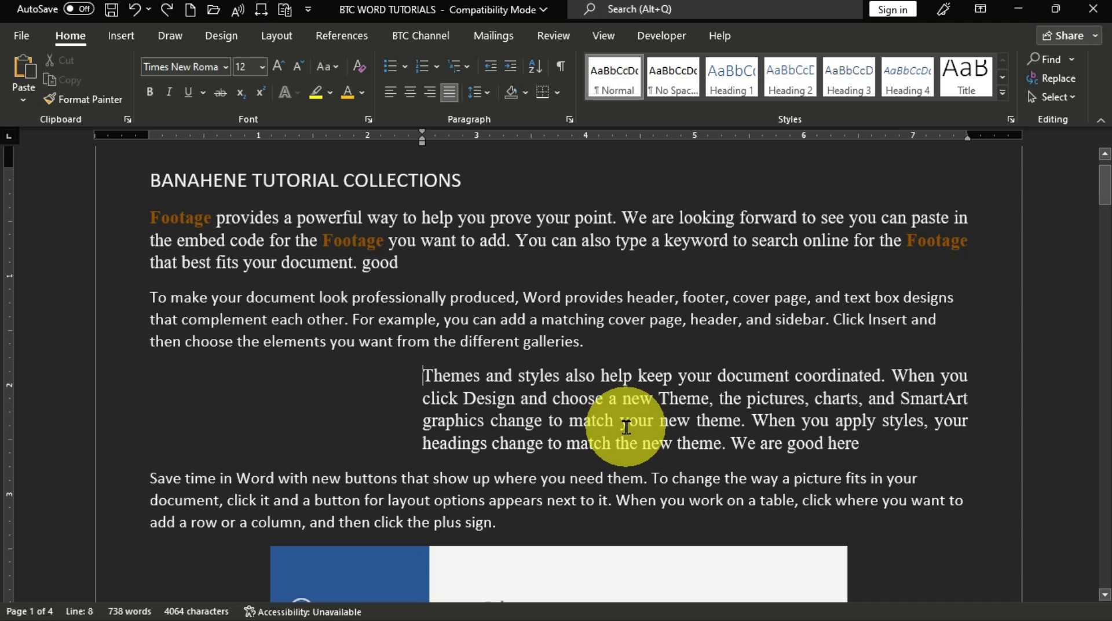
key("ctrl+y")
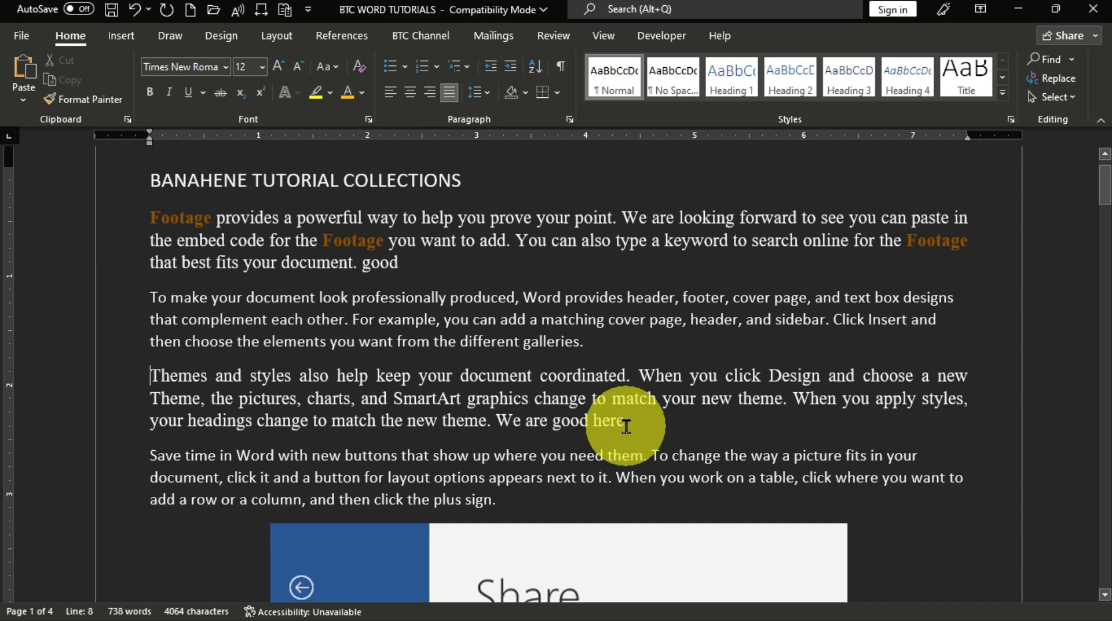
key("ctrl+z")
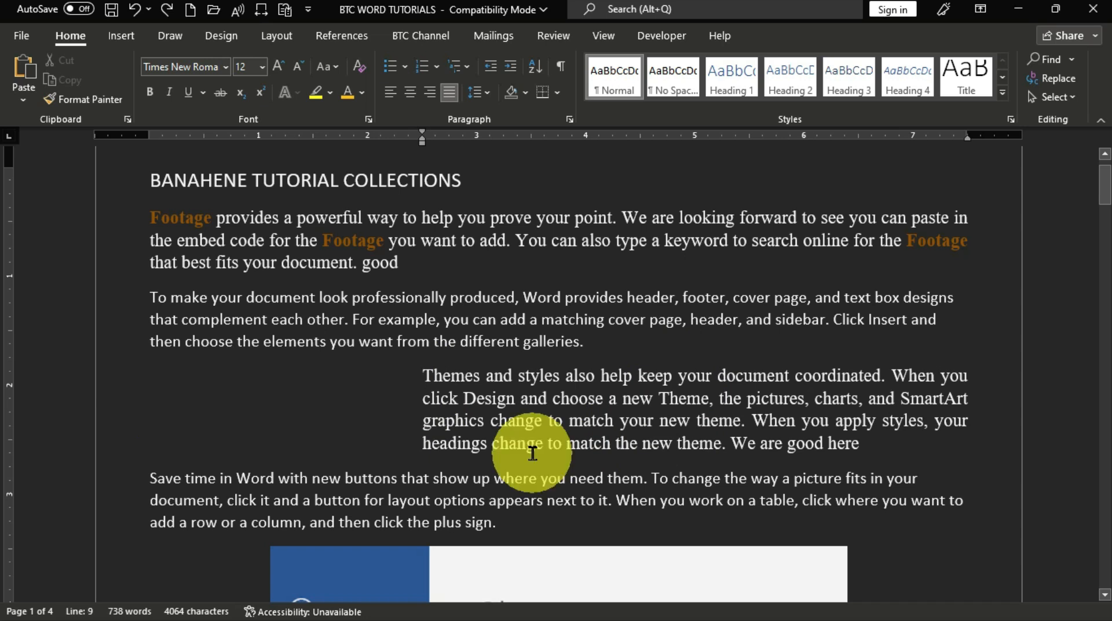
Decrease the left indent of the "Themes and styles" paragraph stepwise until it starts at the page margin.
left_click(419, 374)
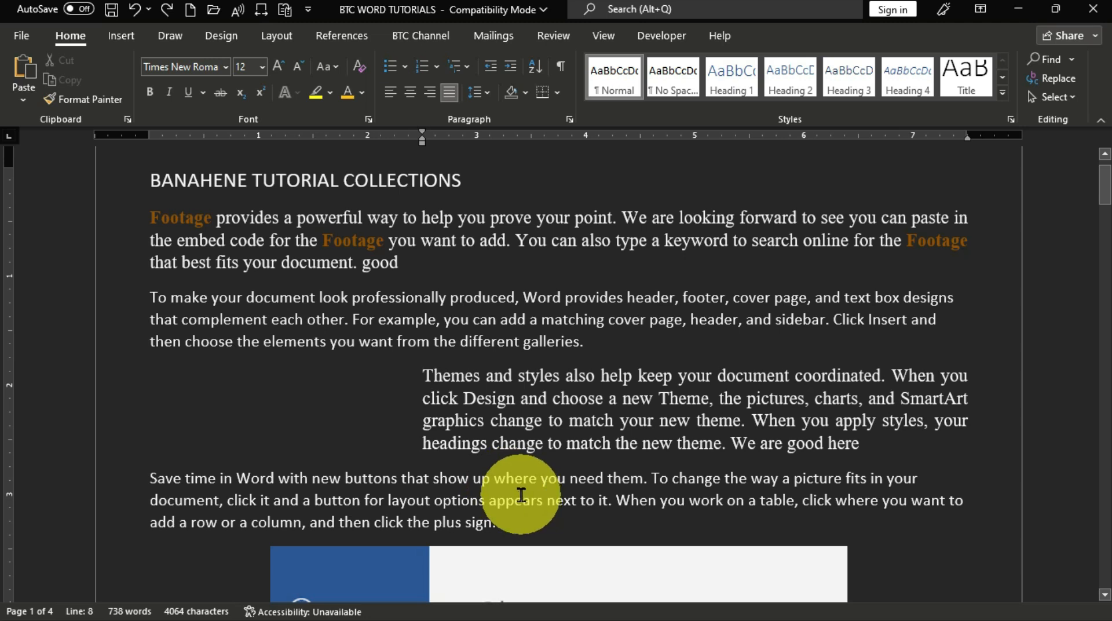
key("ctrl+shift+m")
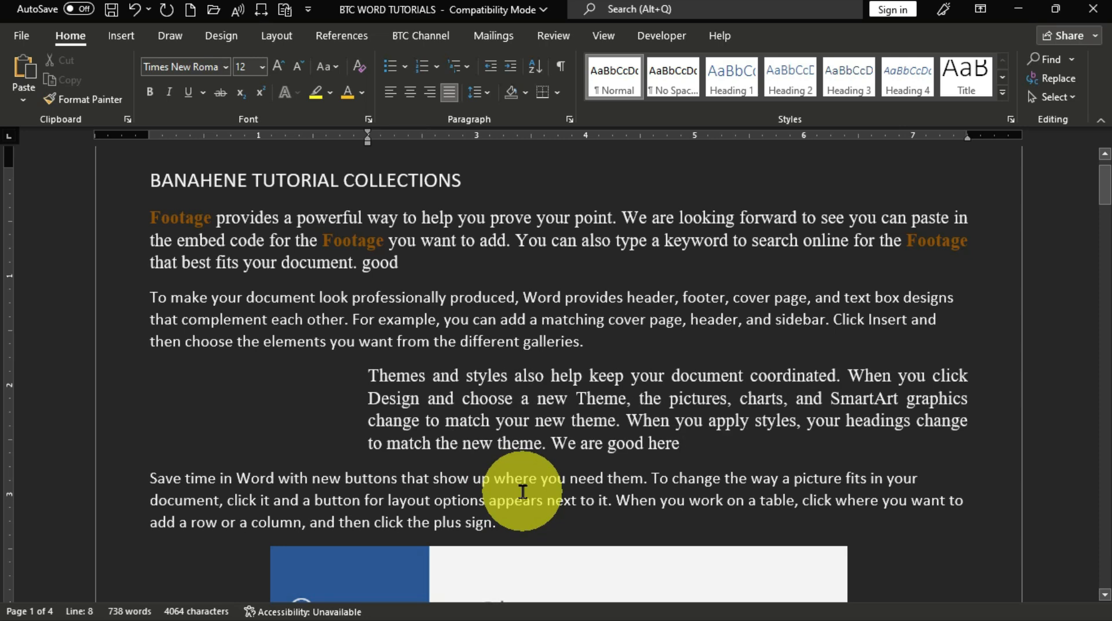
key("ctrl+shift+m")
key("ctrl+shift+m")
key("ctrl+shift+m")
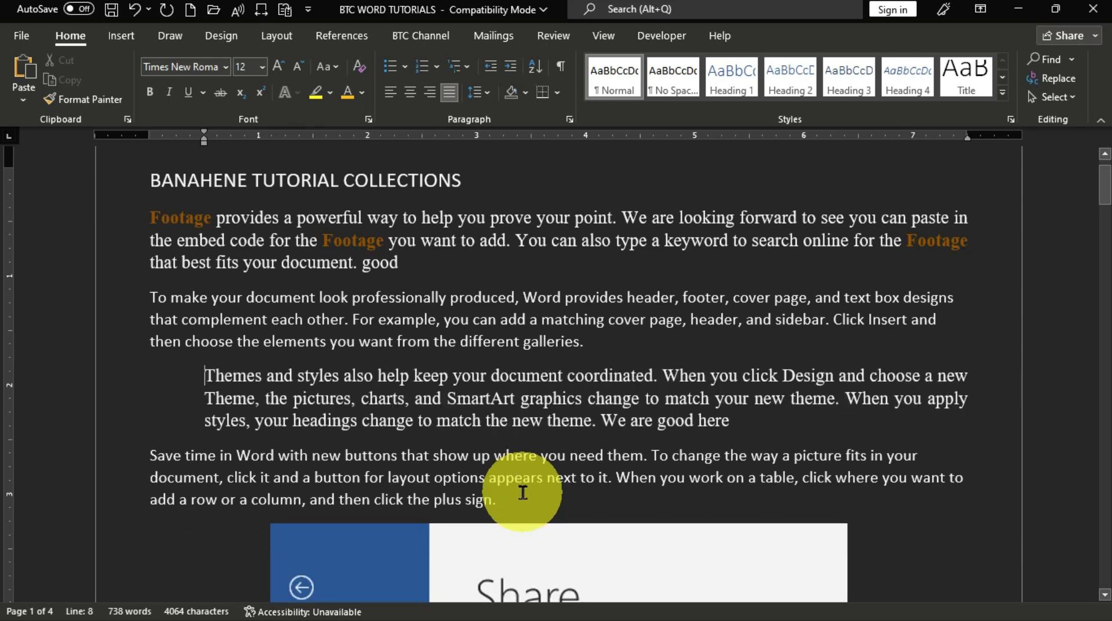
key("ctrl+shift+m")
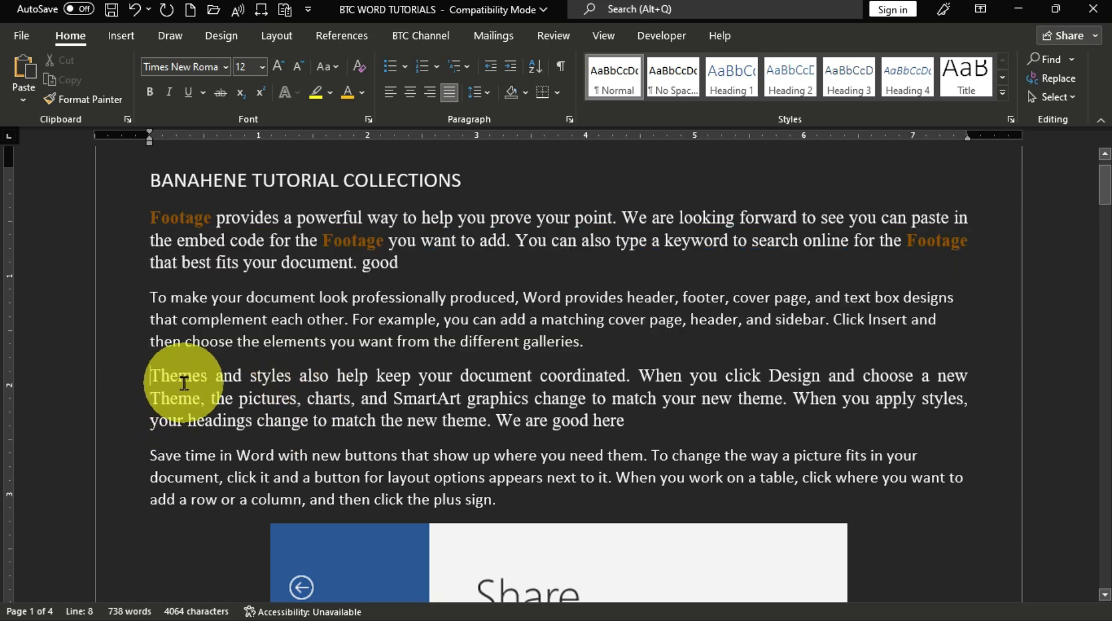
Copy the text formatting of the "Themes and styles" paragraph and apply it to the "To make your document" paragraph.
left_click(182, 380)
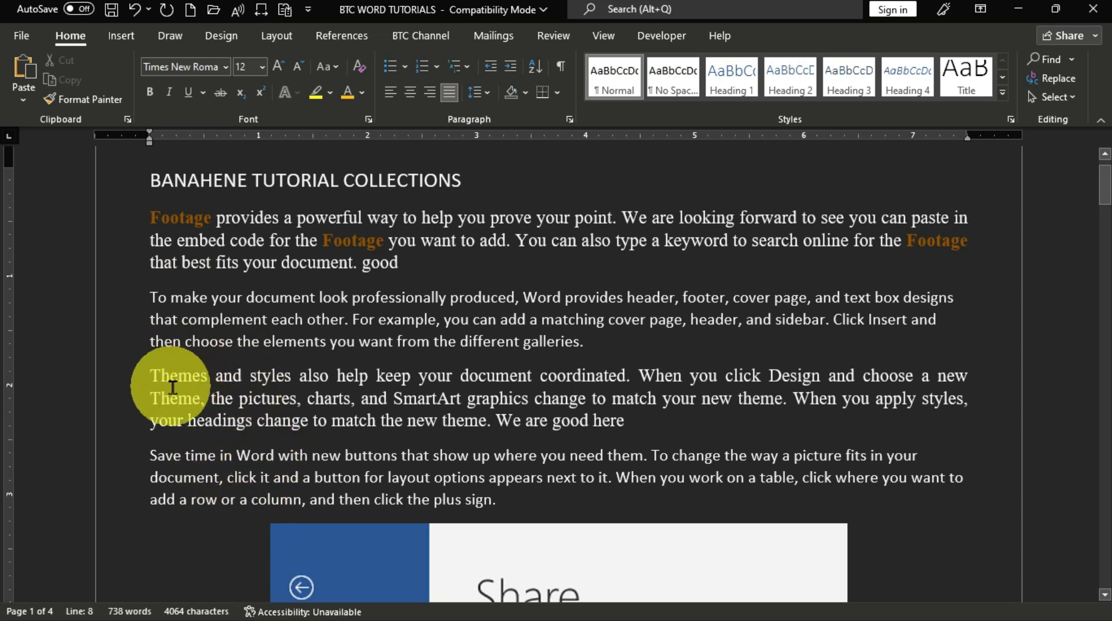
left_click_drag(147, 376, 387, 420)
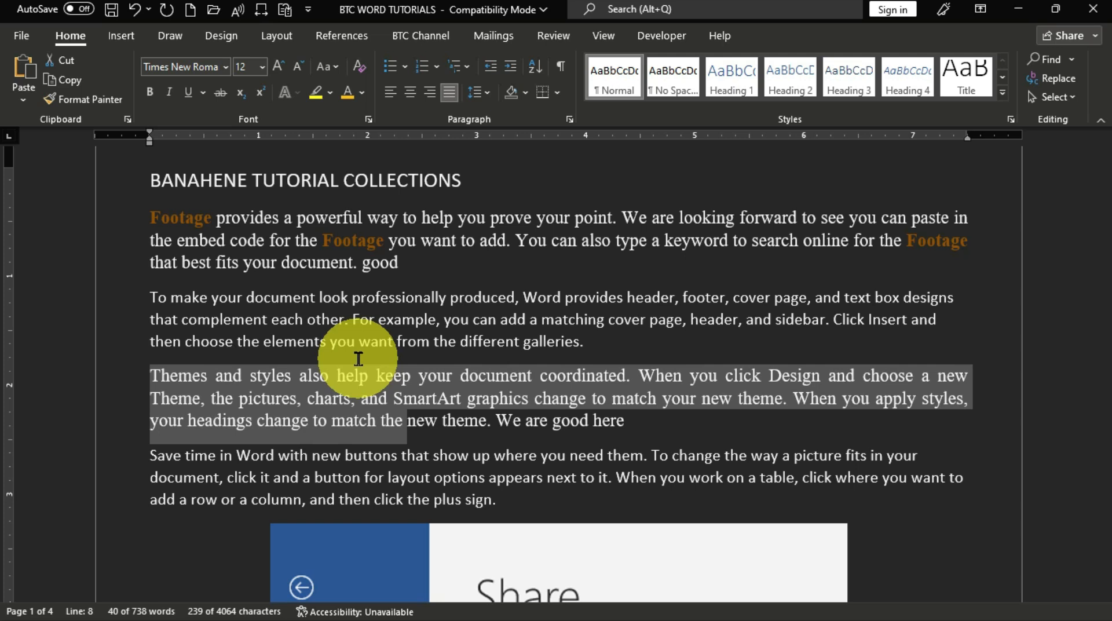
key("ctrl+shift+c")
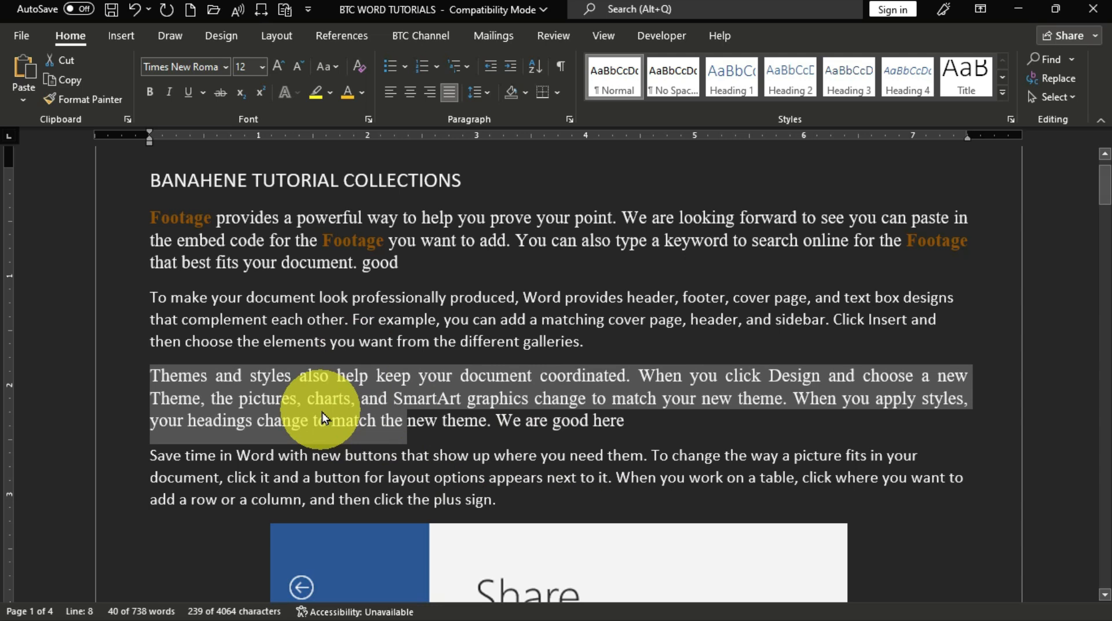
left_click_drag(124, 297, 137, 338)
key("ctrl+shift+v")
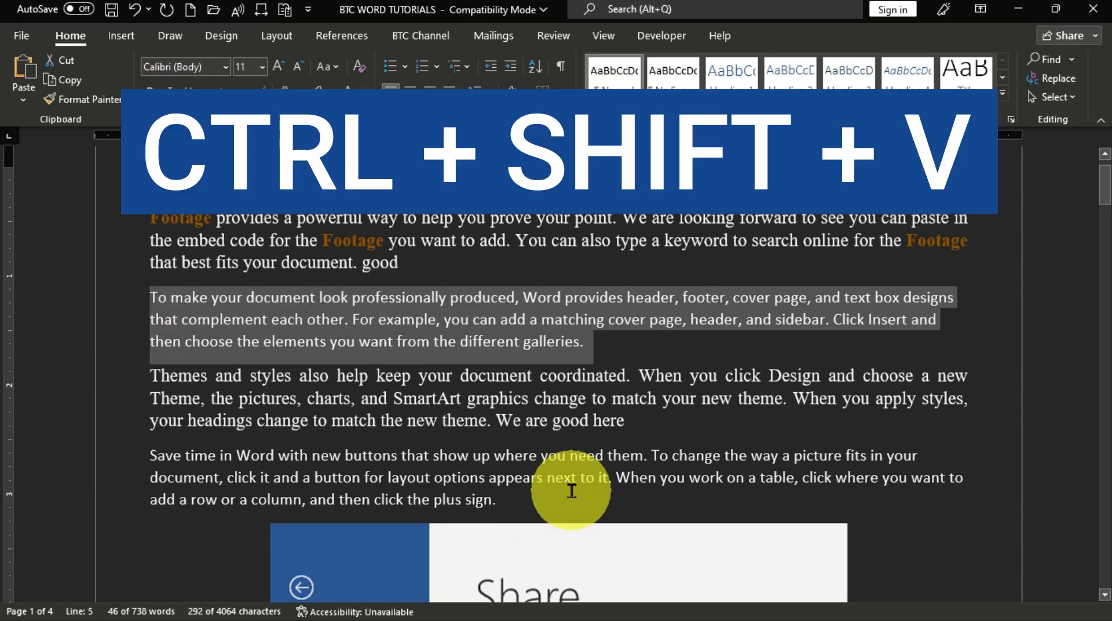
key("ctrl+z")
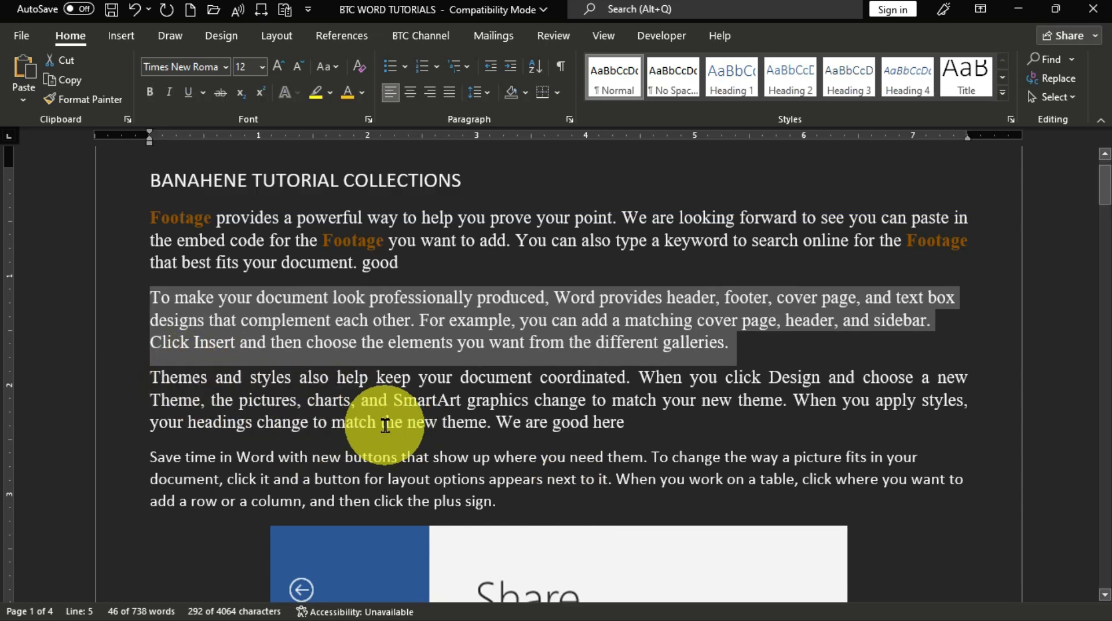
Apply the copied text formatting to the "Save time in Word" paragraph.
scroll(451, 325, "down", 1)
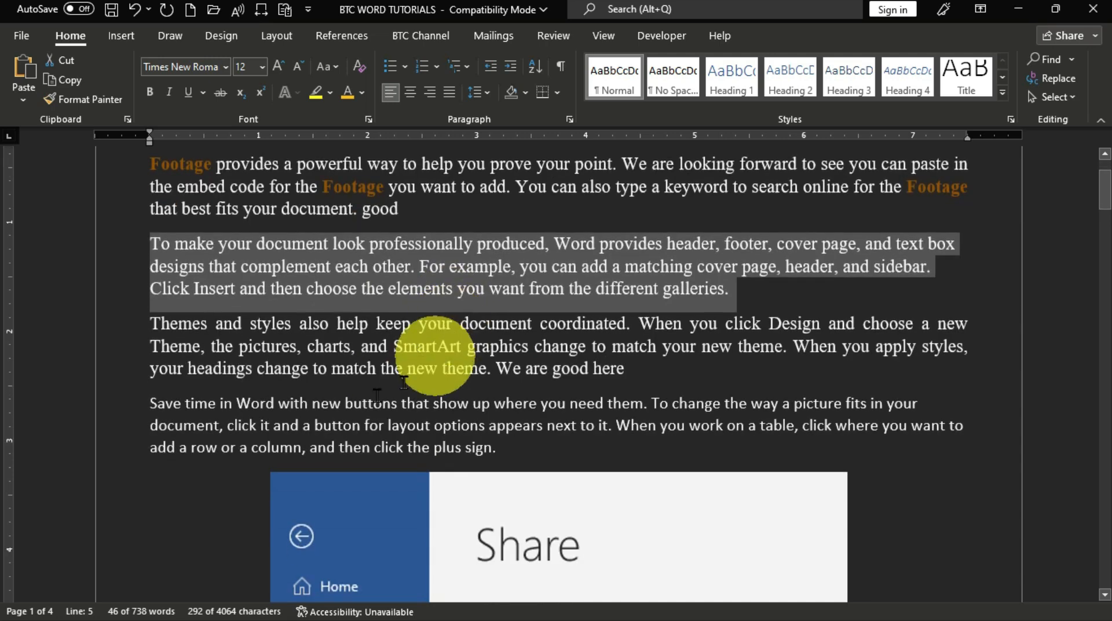
double_click(124, 411)
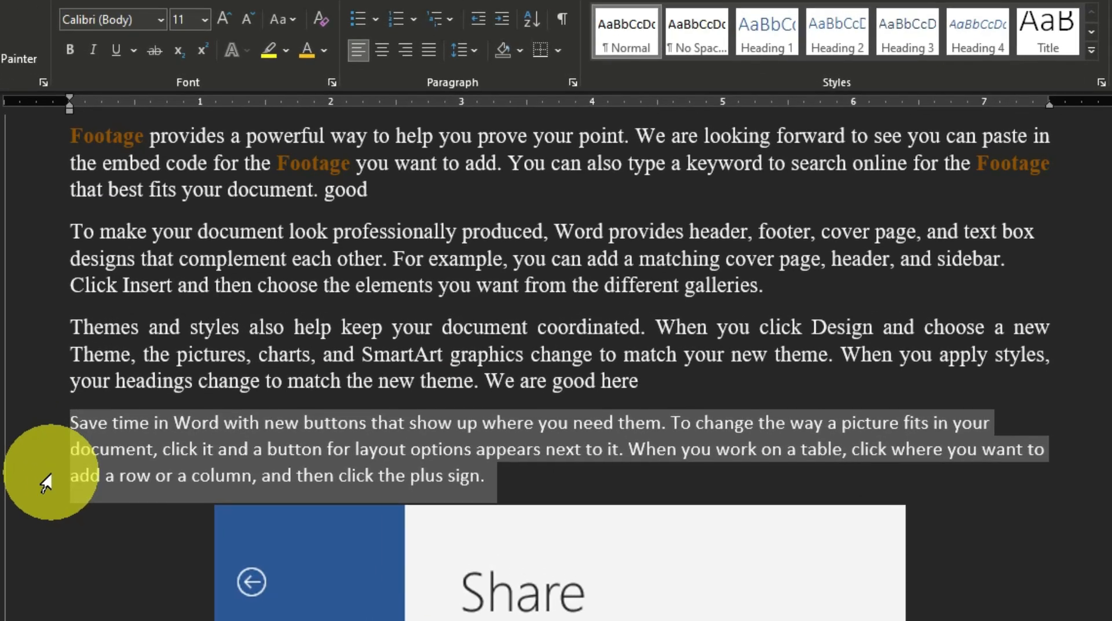
left_click_drag(45, 481, 46, 480)
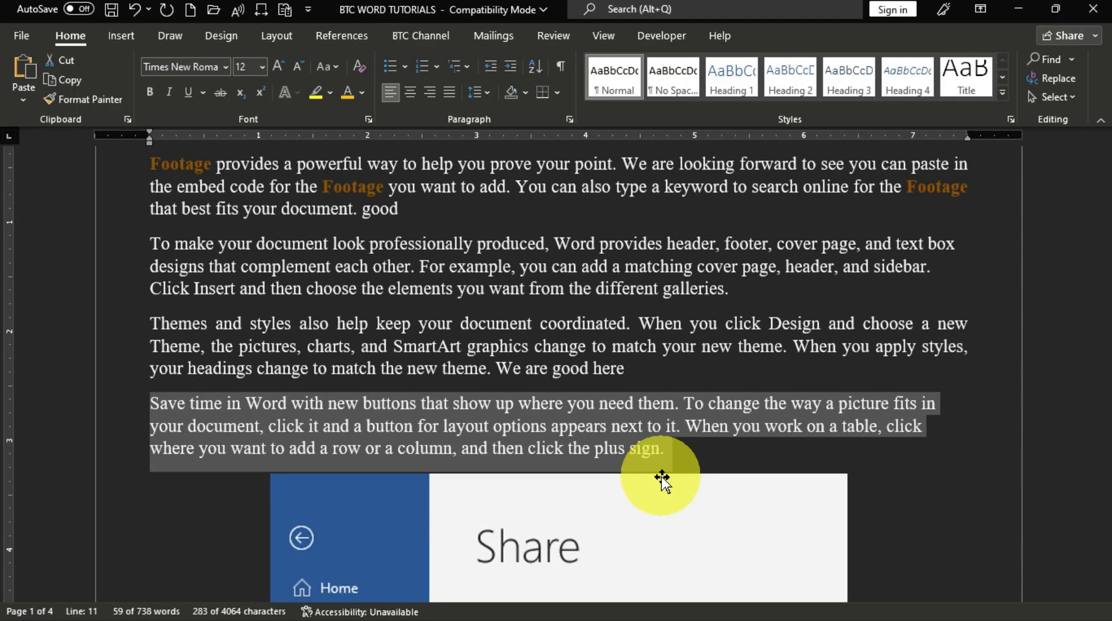
Repeat the last formatting action on the "INTRODUCTION" heading, undo it, and redo it.
scroll(520, 354, "down", 10)
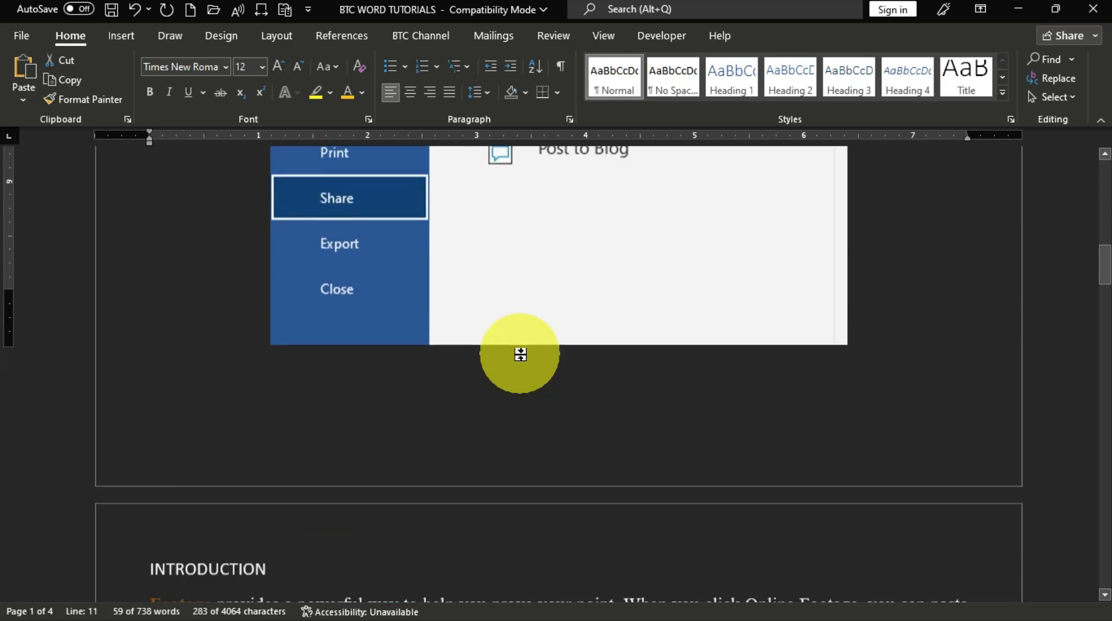
scroll(520, 354, "down", 5)
left_click(116, 218)
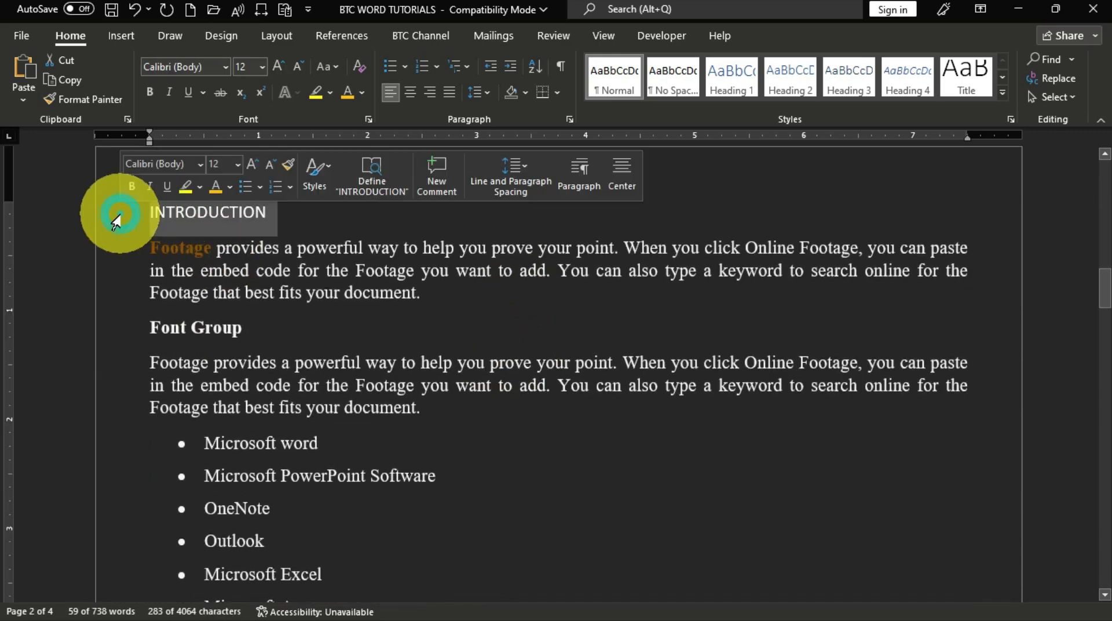
key("F4")
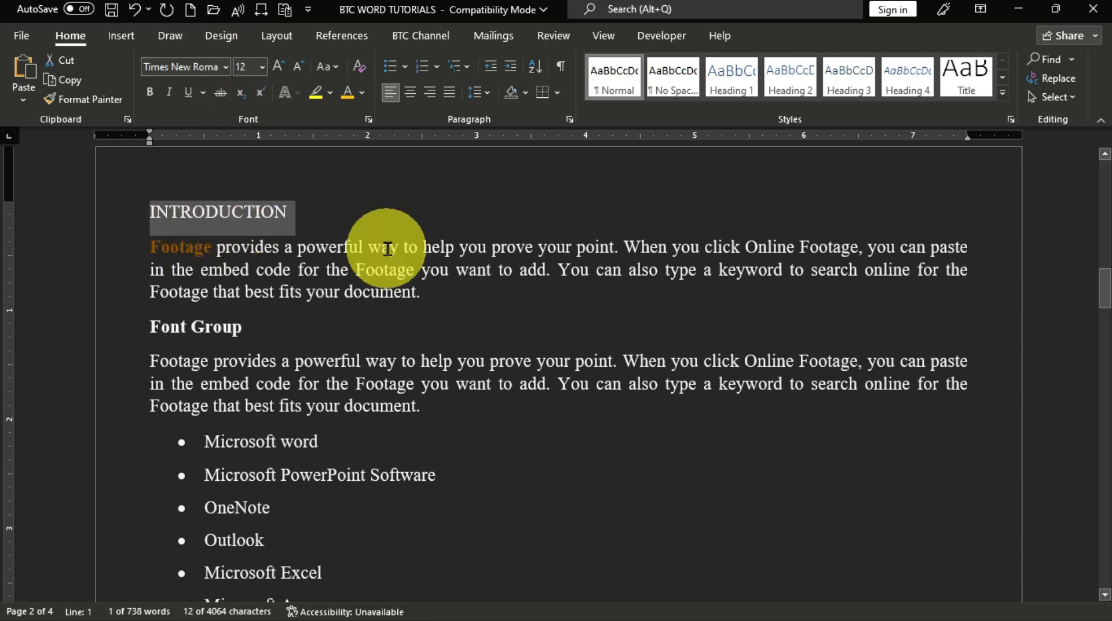
left_click(135, 9)
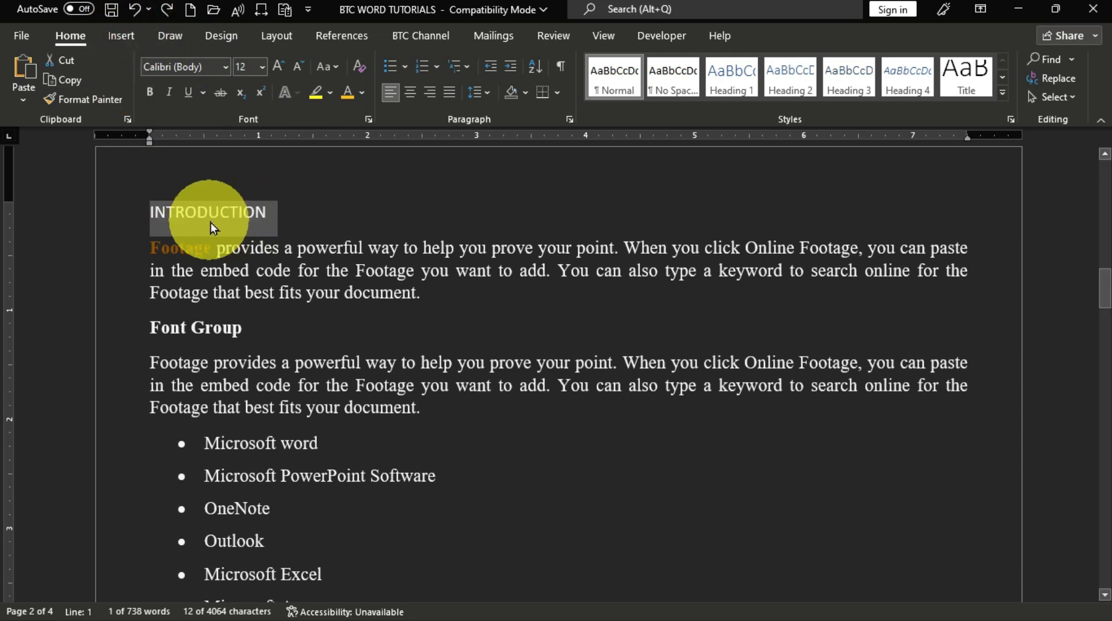
left_click(166, 9)
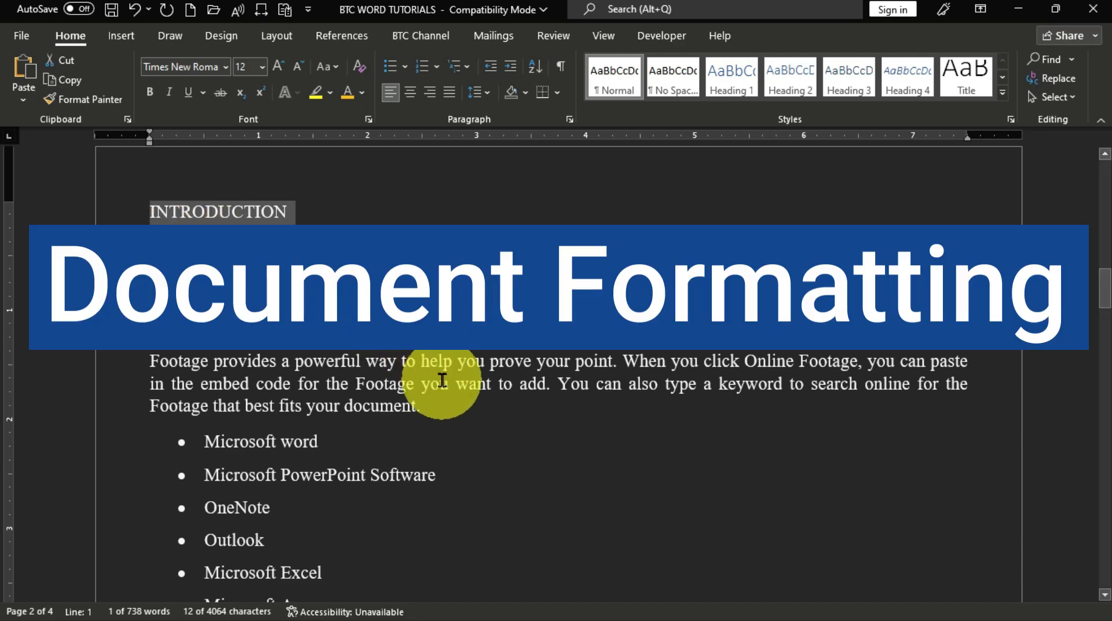
Select the whole document and view the built-in paragraph spacing presets for document formatting, leaving the spacing unchanged.
scroll(427, 380, "up", 4)
scroll(389, 351, "down", 18)
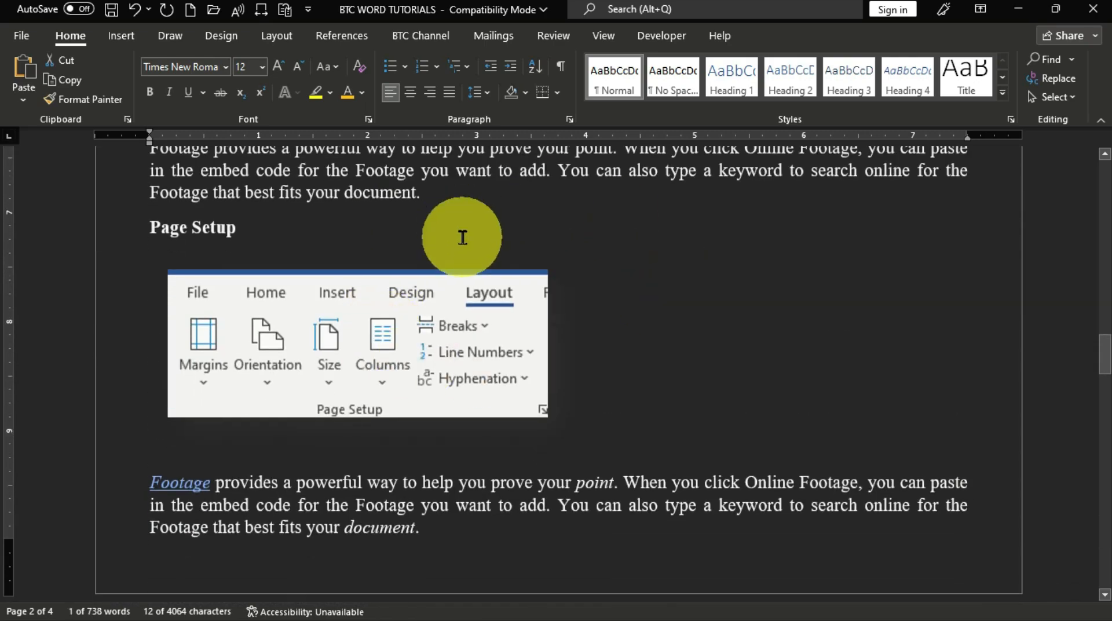
scroll(461, 237, "down", 10)
scroll(450, 330, "up", 4)
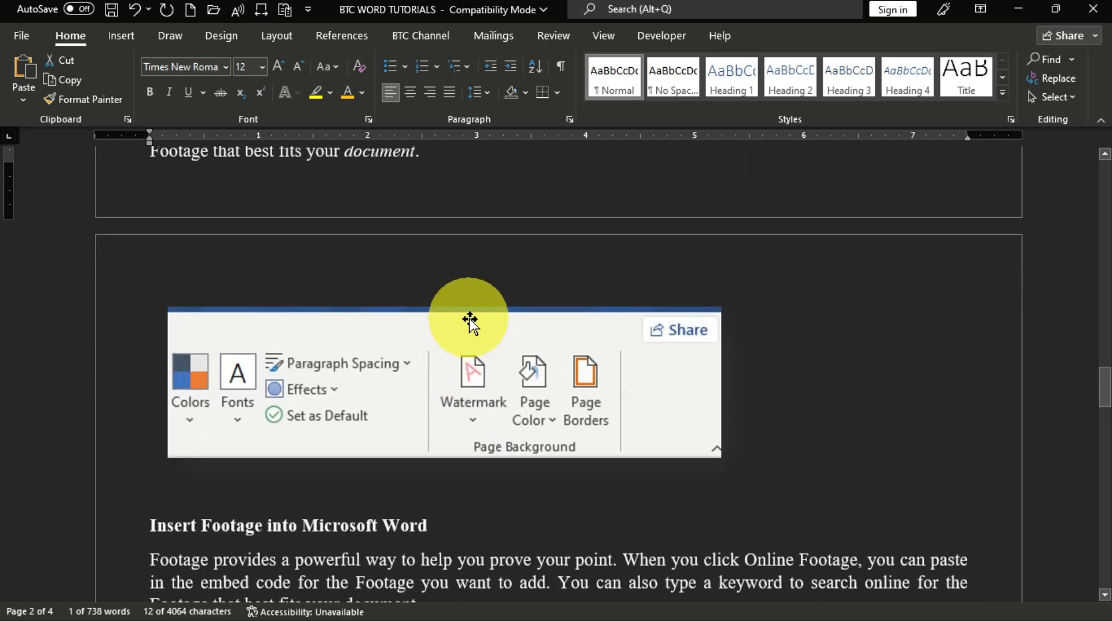
key("ctrl+a")
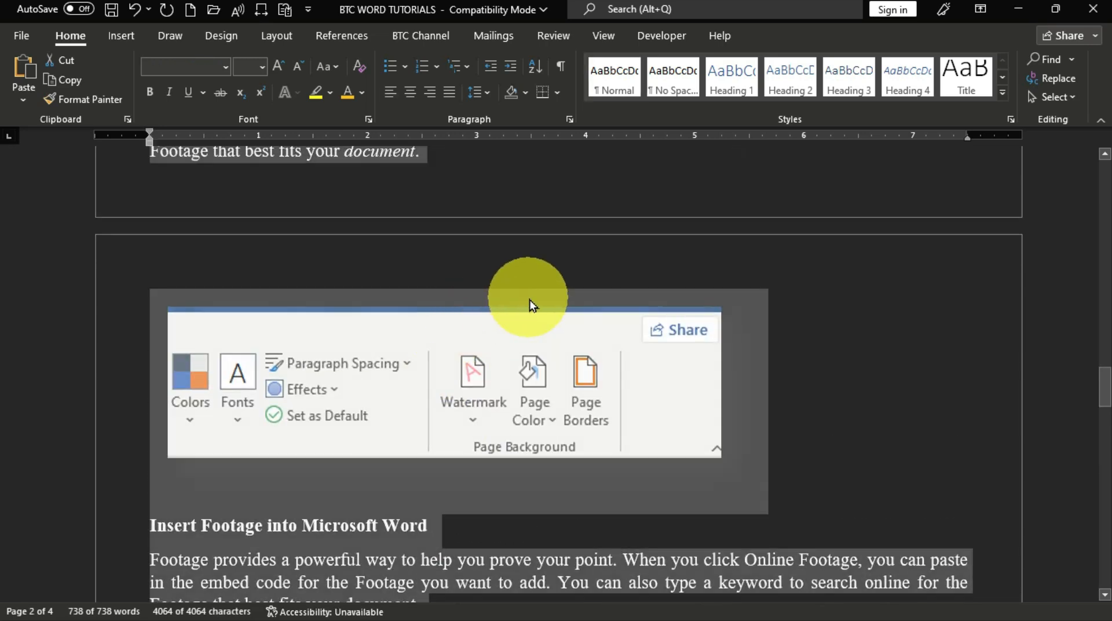
scroll(529, 300, "up", 9)
scroll(524, 296, "up", 8)
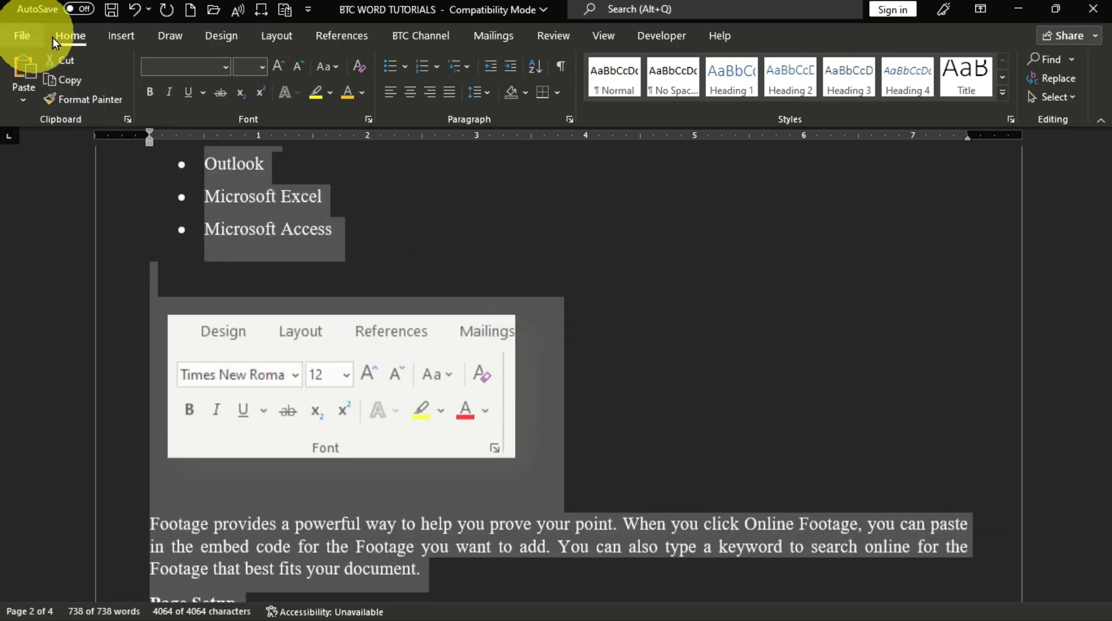
left_click(228, 42)
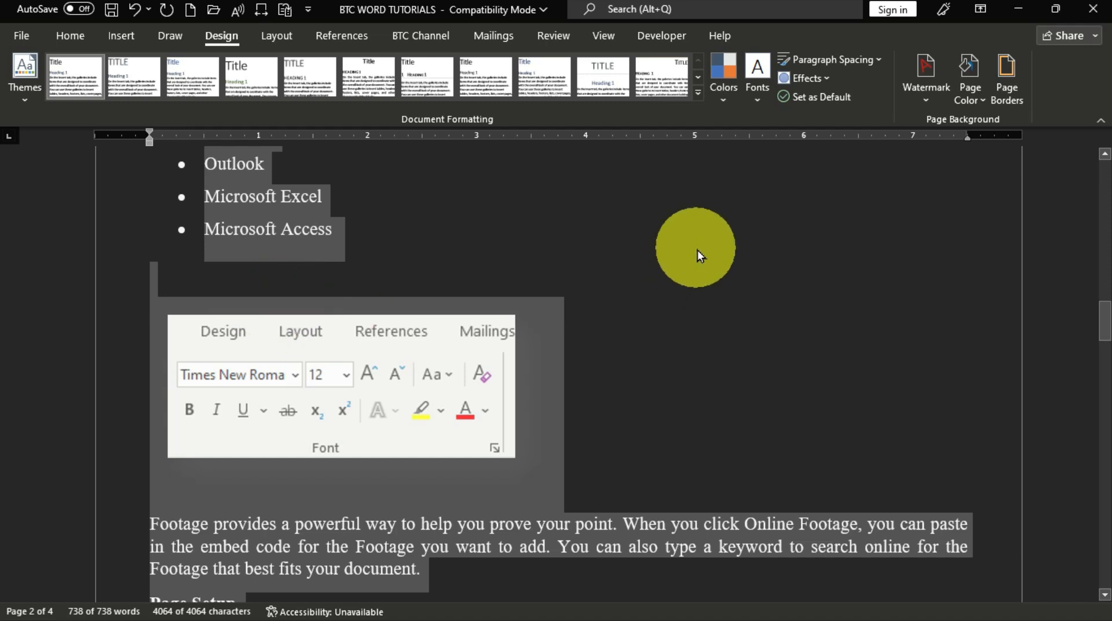
left_click(878, 65)
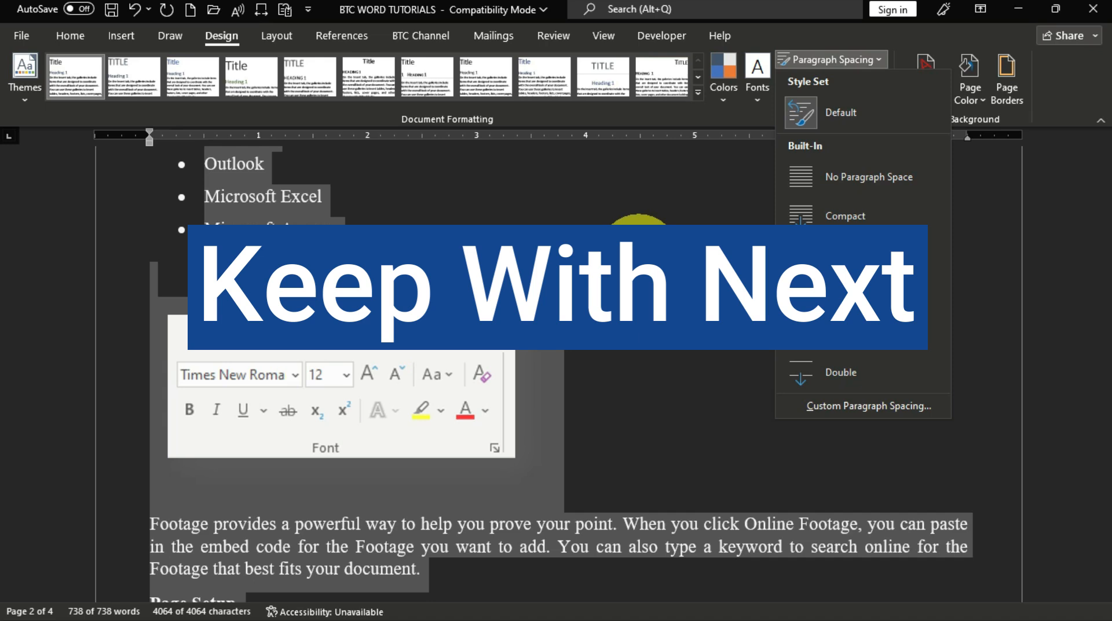
left_click(648, 229)
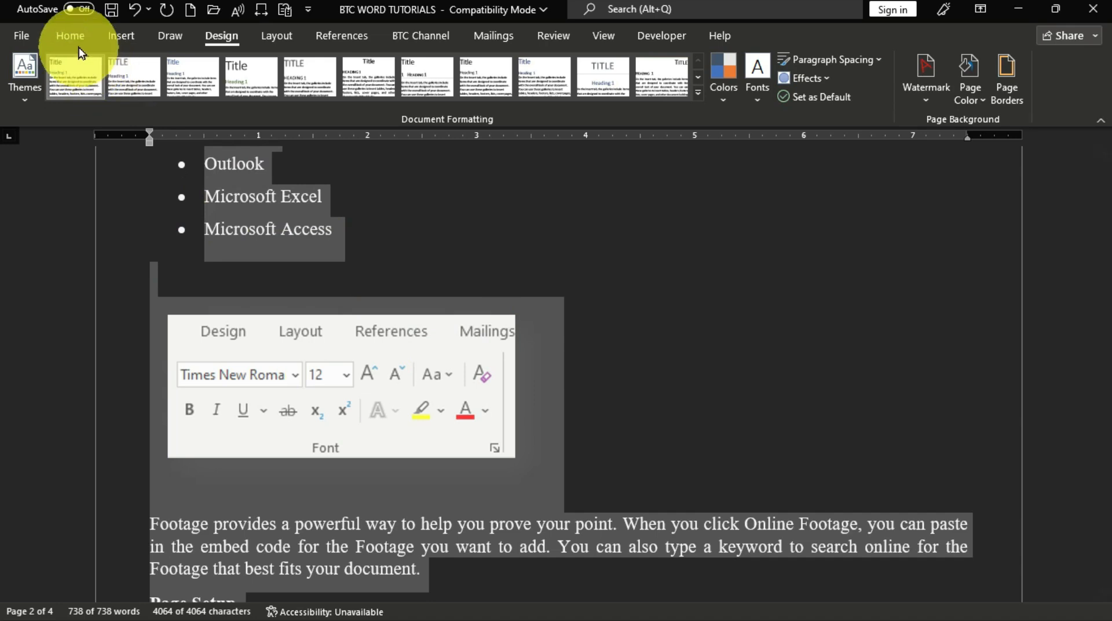
left_click(72, 38)
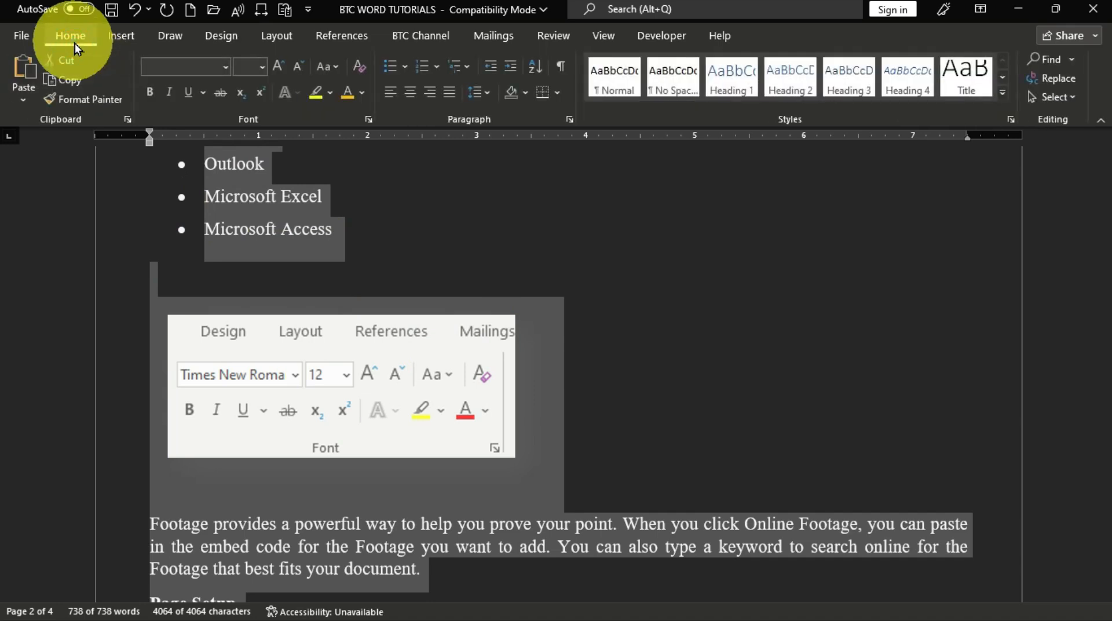
left_click(693, 371)
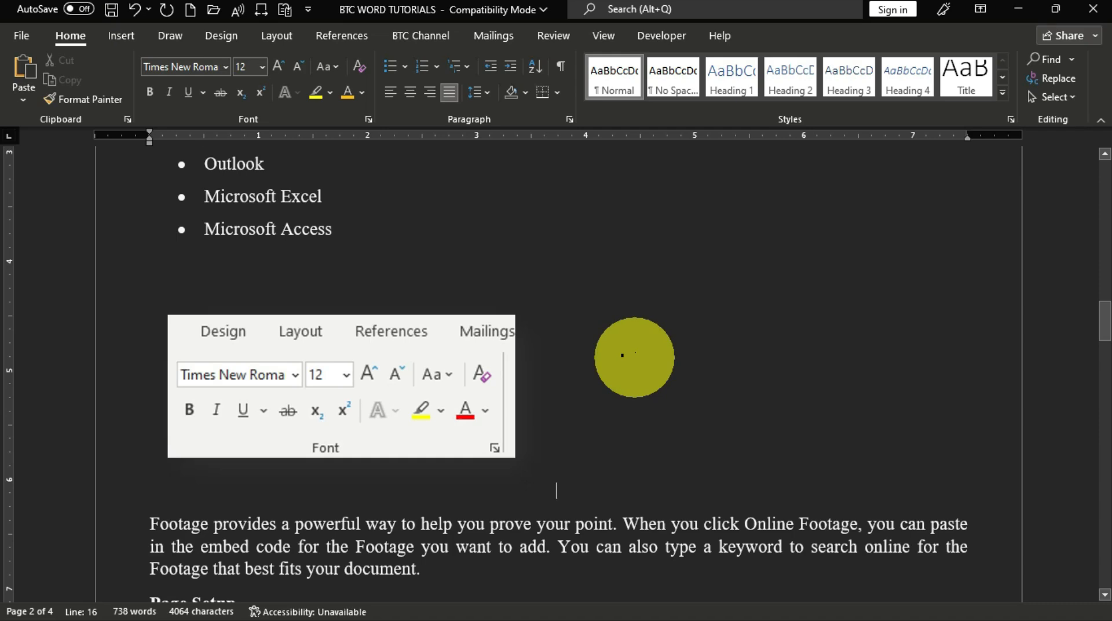
Examine the paragraphs before and after the Page Setup picture near the end of page 2.
scroll(622, 355, "down", 8)
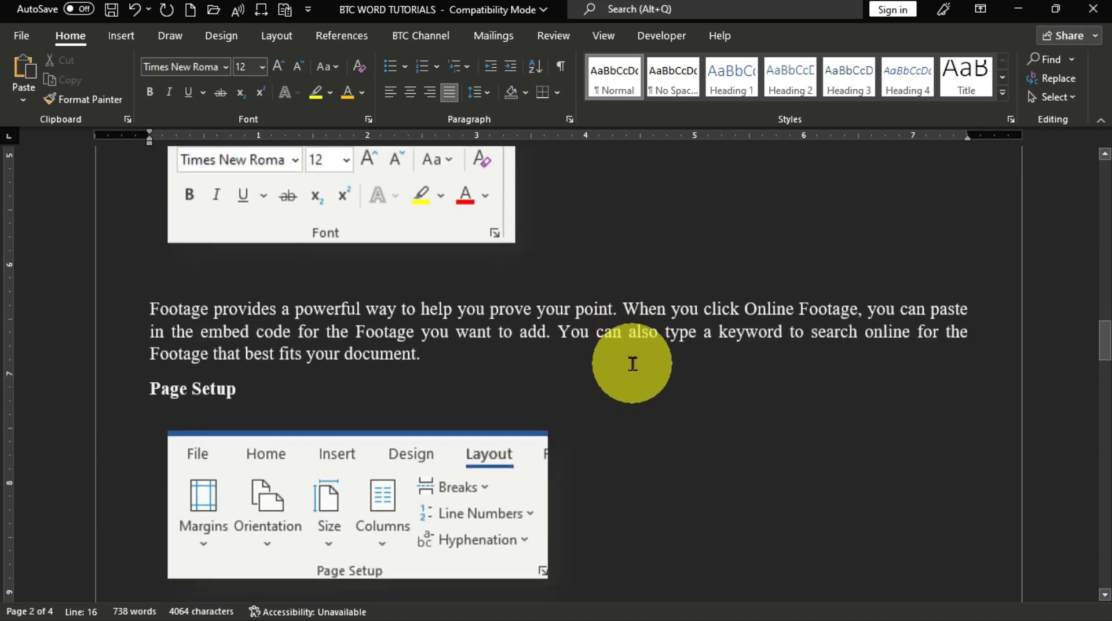
scroll(634, 371, "up", 5)
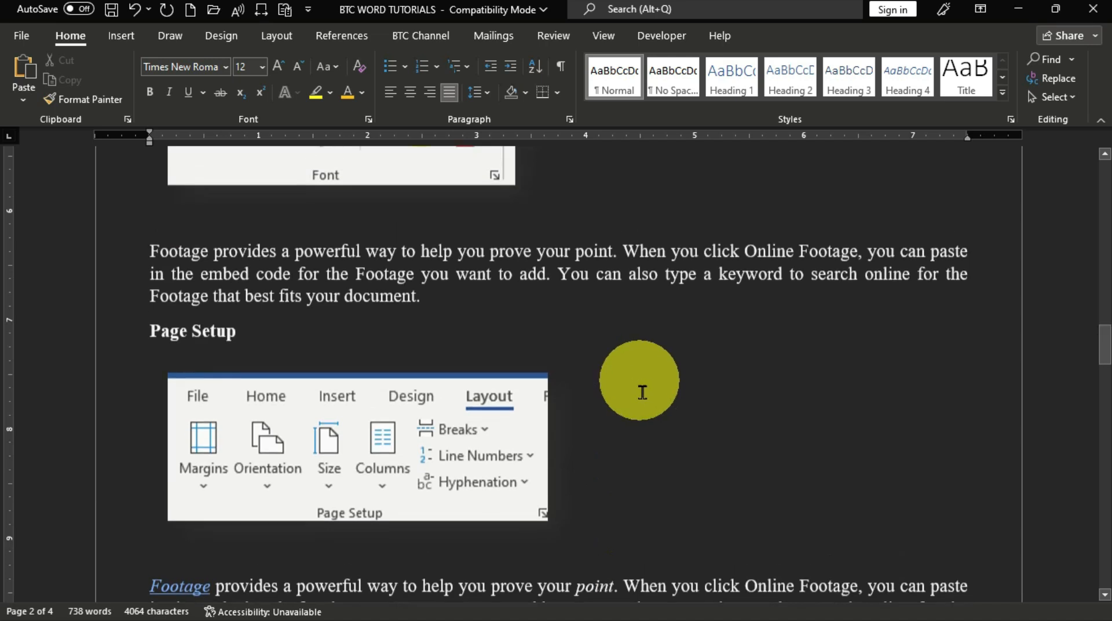
left_click(149, 241)
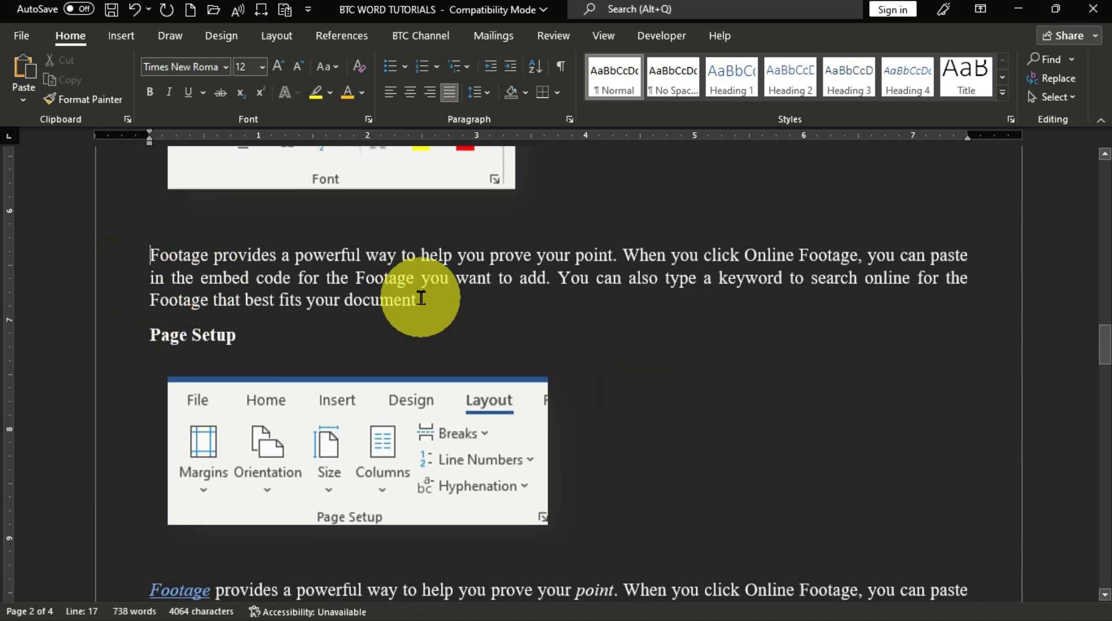
scroll(421, 298, "down", 4)
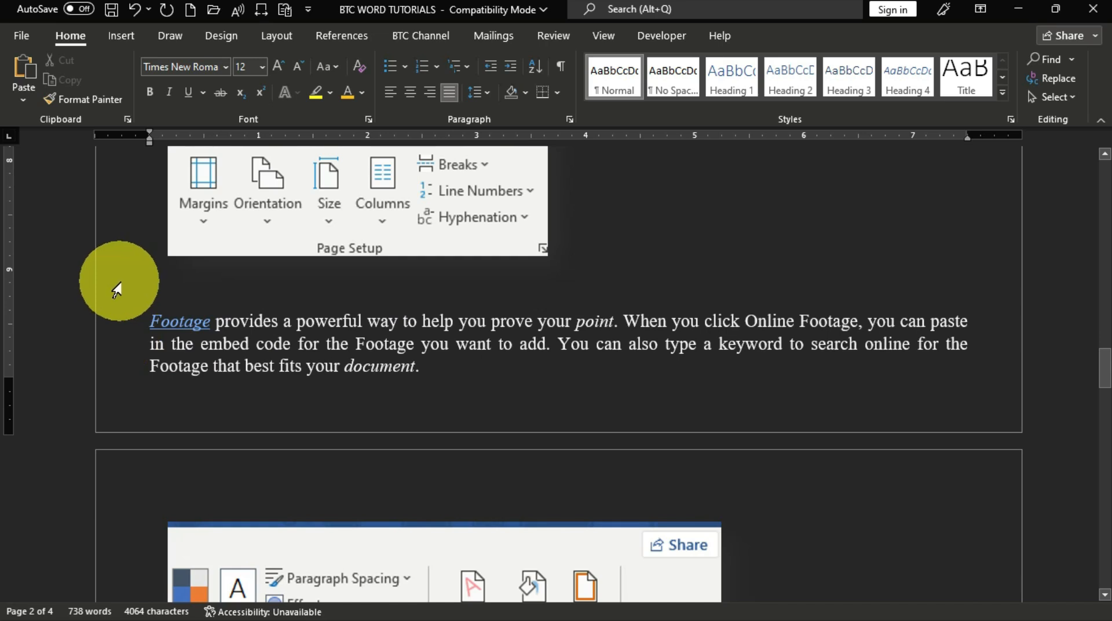
left_click(316, 340)
left_click(348, 321)
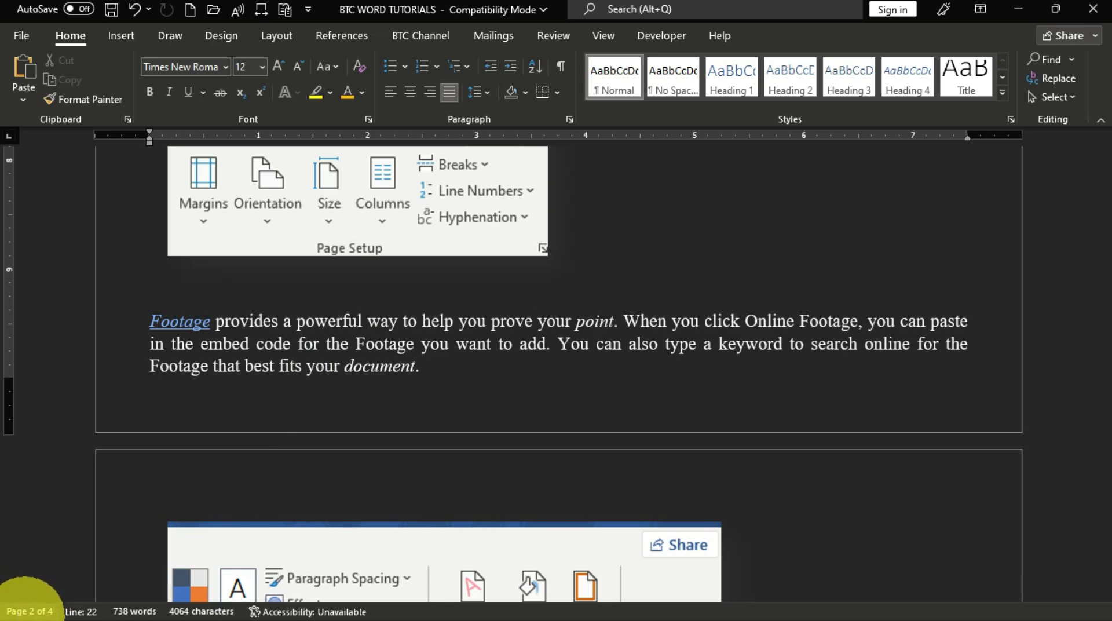
scroll(550, 301, "up", 5)
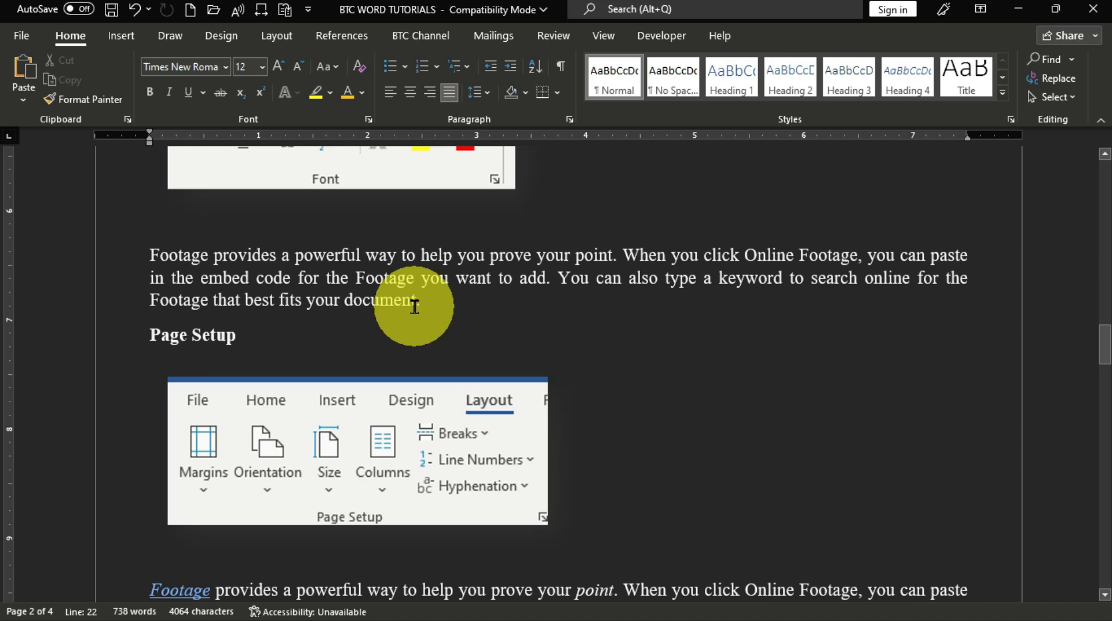
Try moving the "Footage provides" paragraph above the Page Setup heading down with two blank lines, and remove them.
left_click(149, 254)
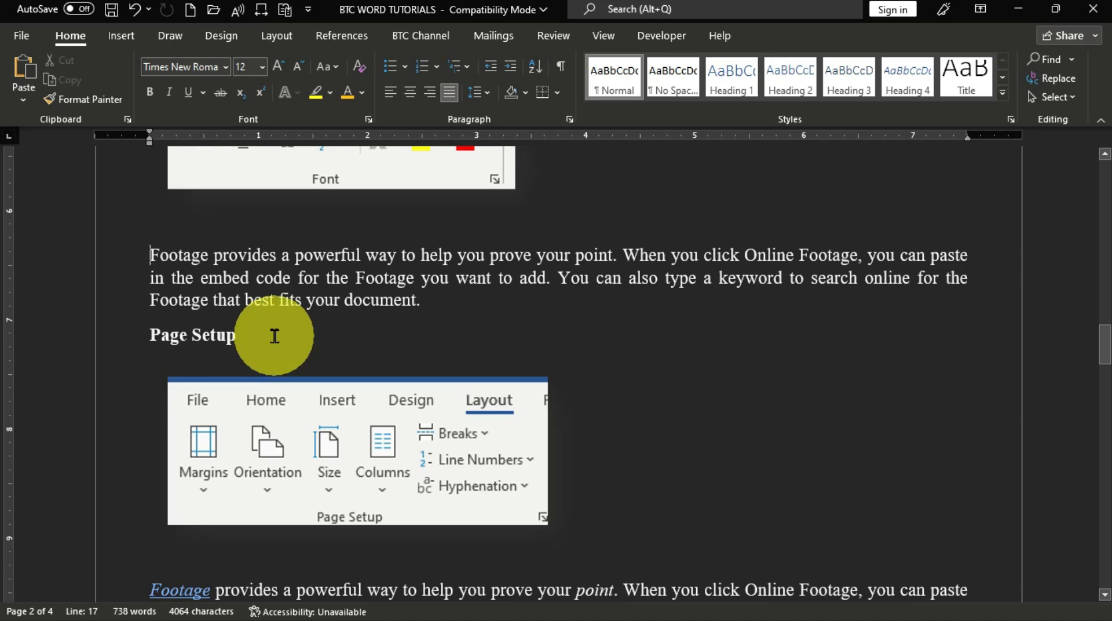
key("Return")
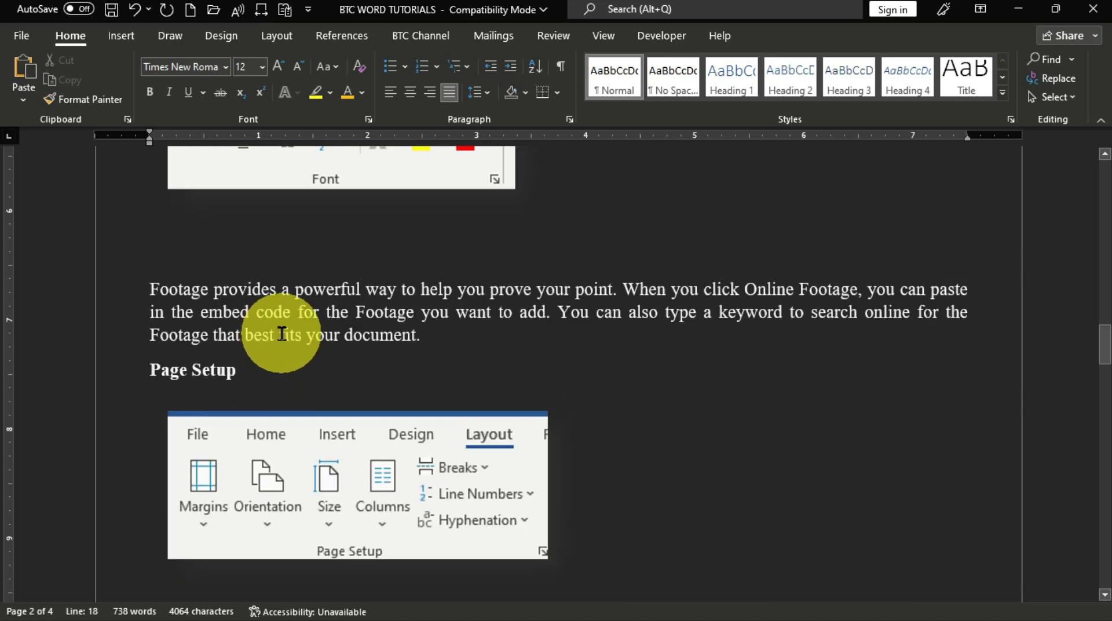
key("Return")
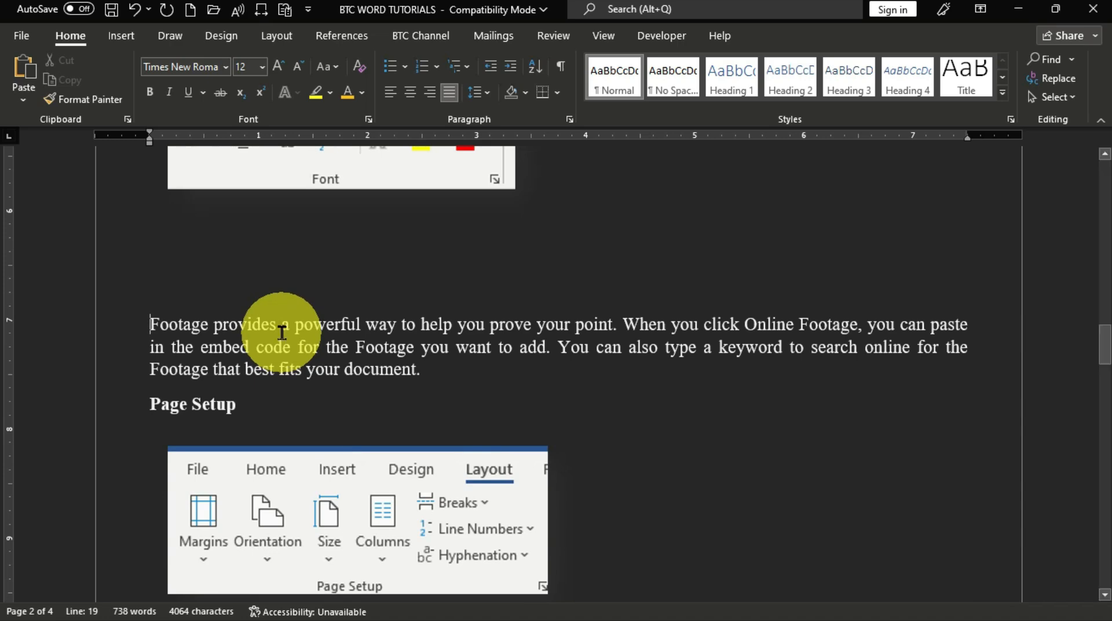
key("BackSpace")
key("BackSpace")
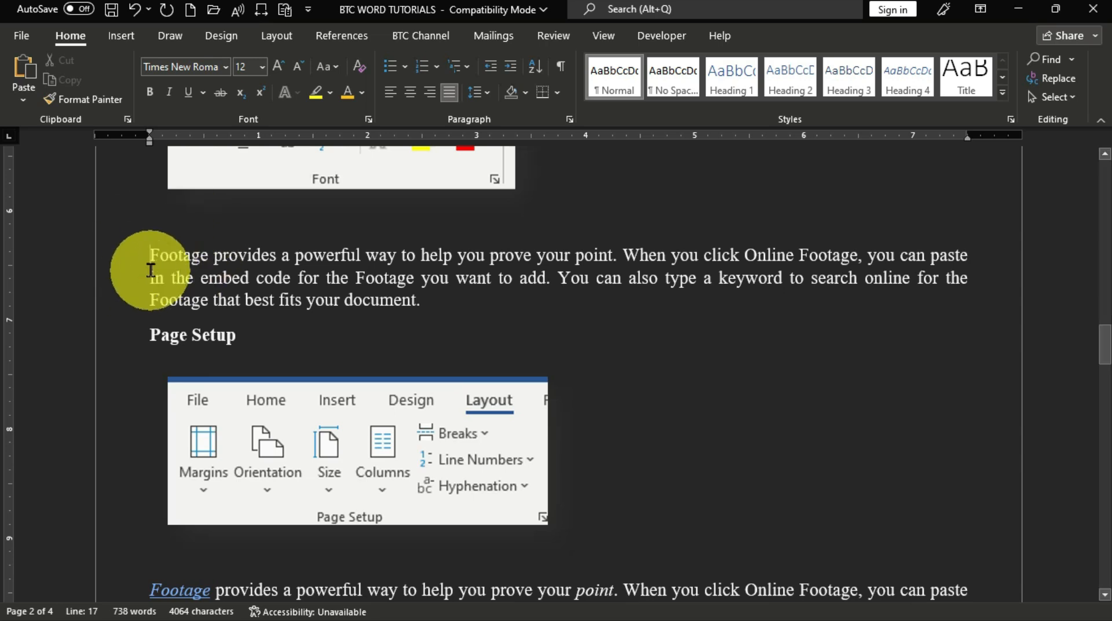
Turn on Keep with next for the "Footage provides" paragraph above the Page Setup heading.
left_click(71, 42)
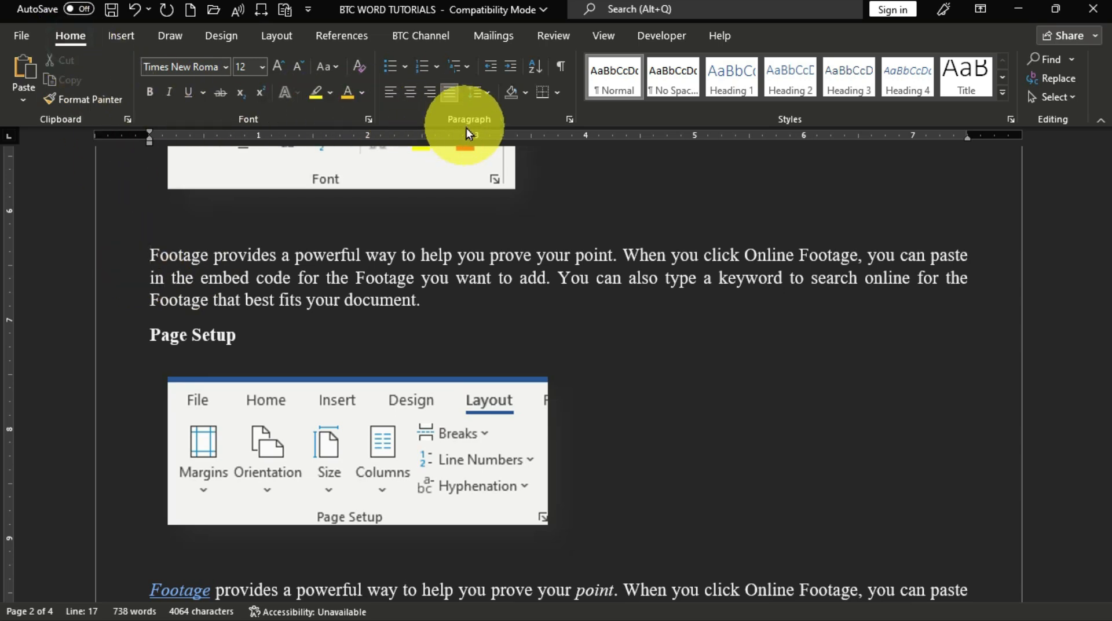
left_click(571, 123)
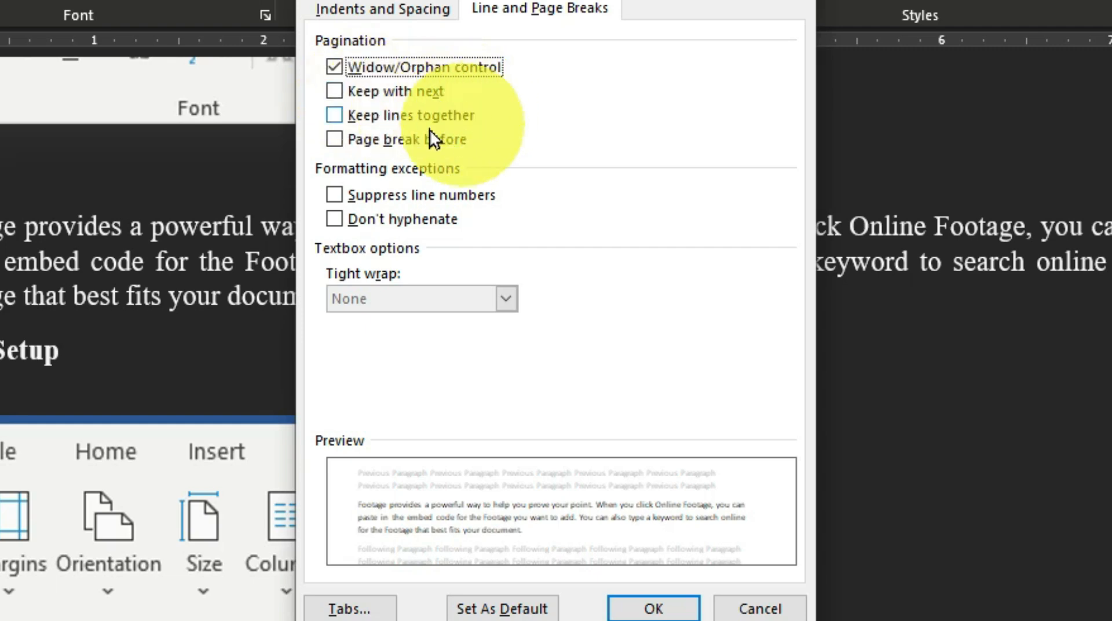
left_click(336, 95)
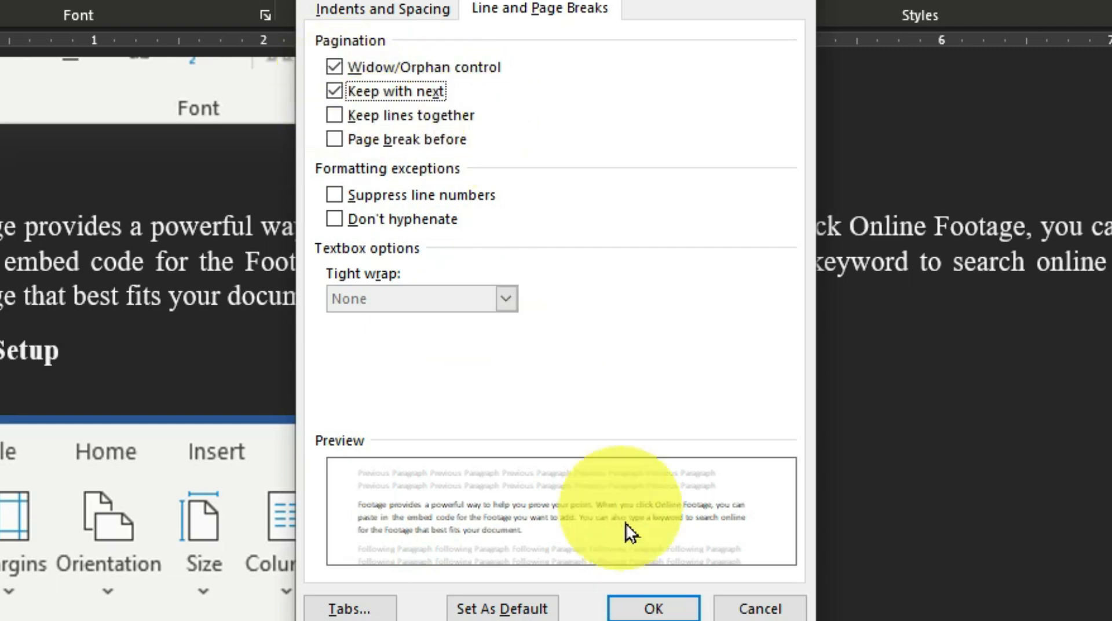
left_click(653, 606)
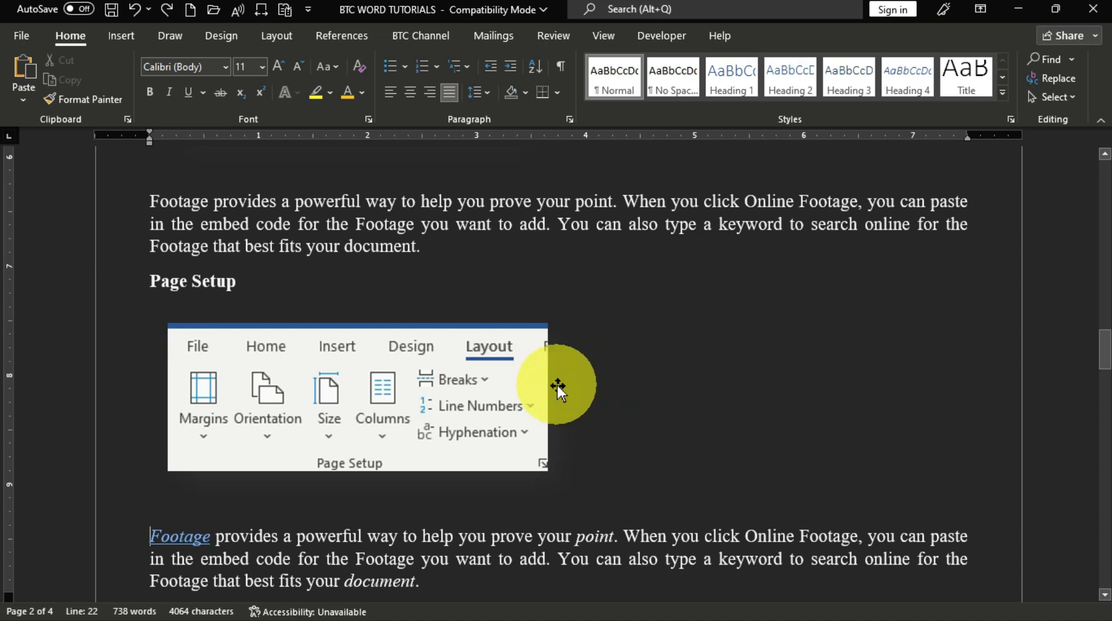
Examine how the Page Setup heading, its picture and the surrounding paragraphs are laid out across pages 2 and 3.
left_click(183, 286)
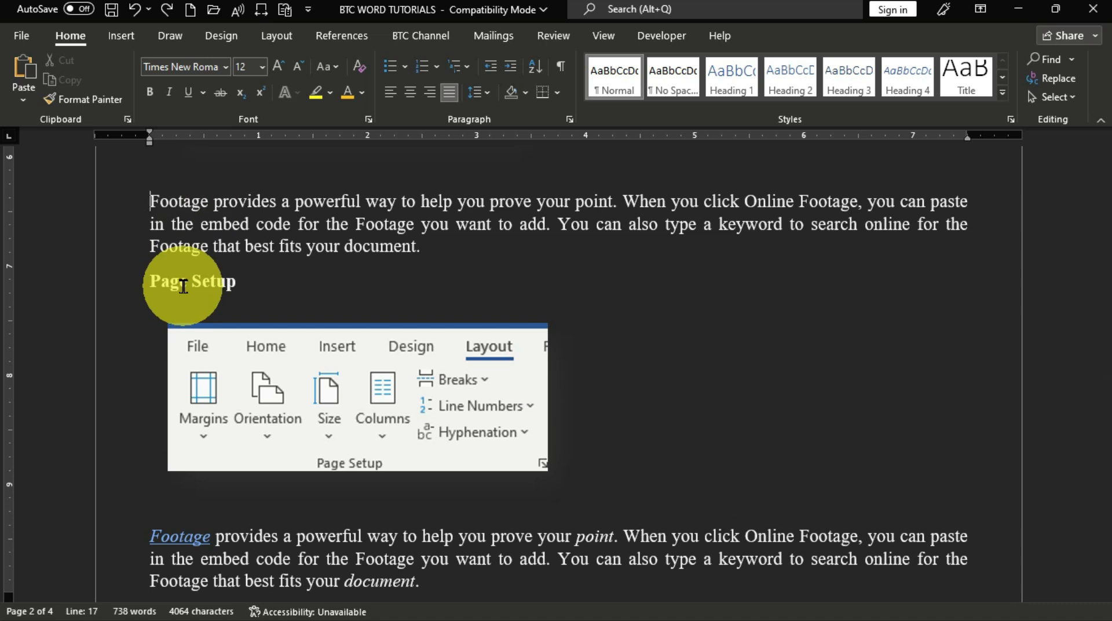
scroll(191, 291, "down", 1)
scroll(179, 249, "up", 1)
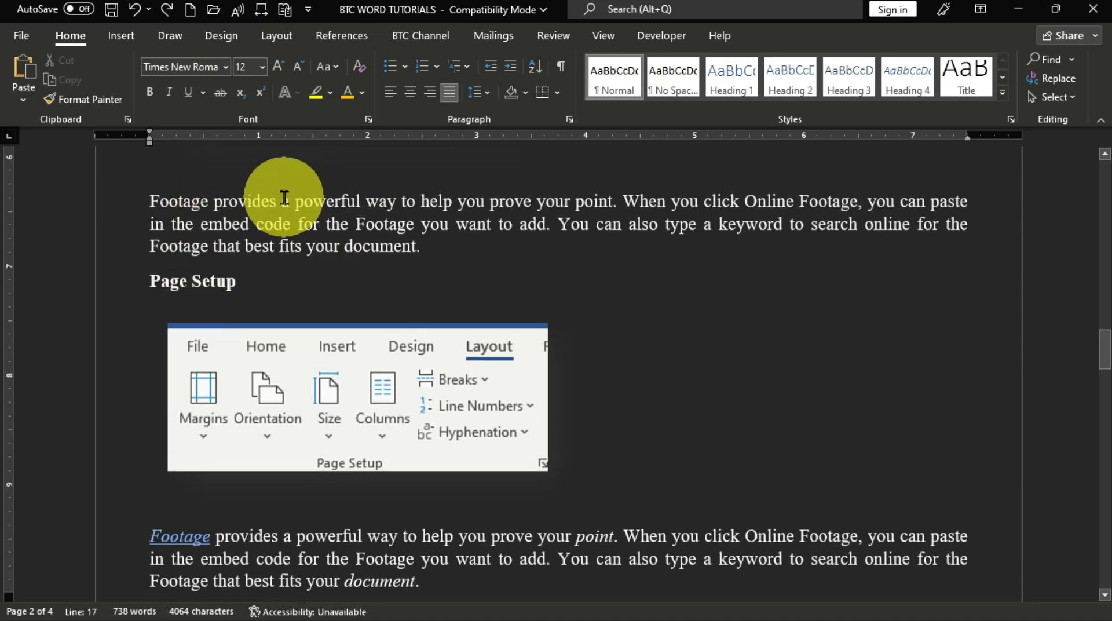
left_click(119, 289)
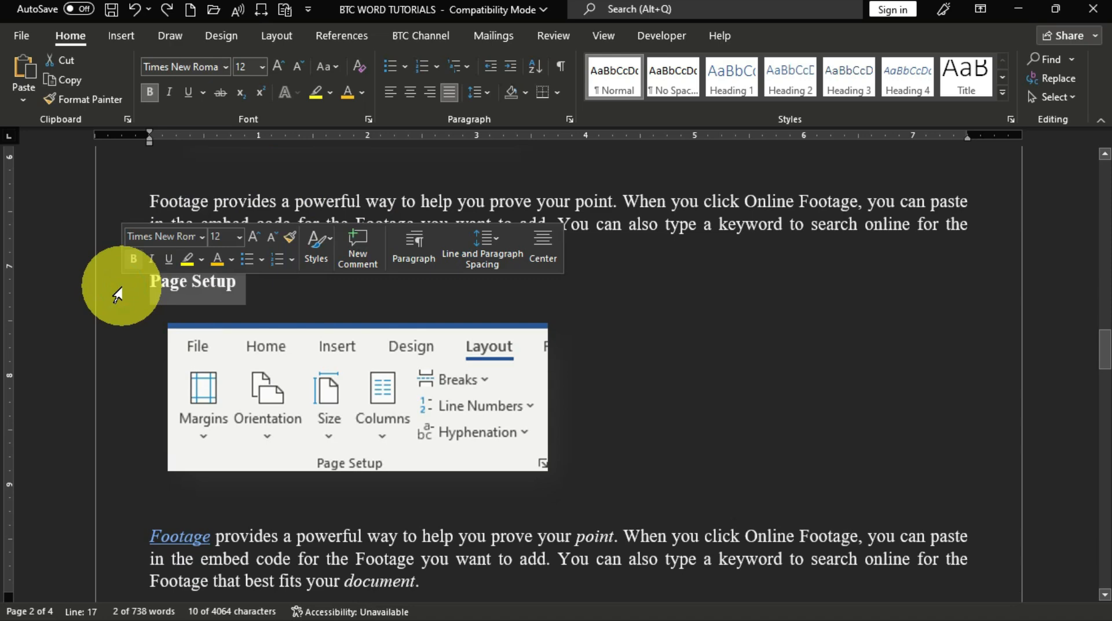
left_click(293, 393)
scroll(293, 395, "down", 3)
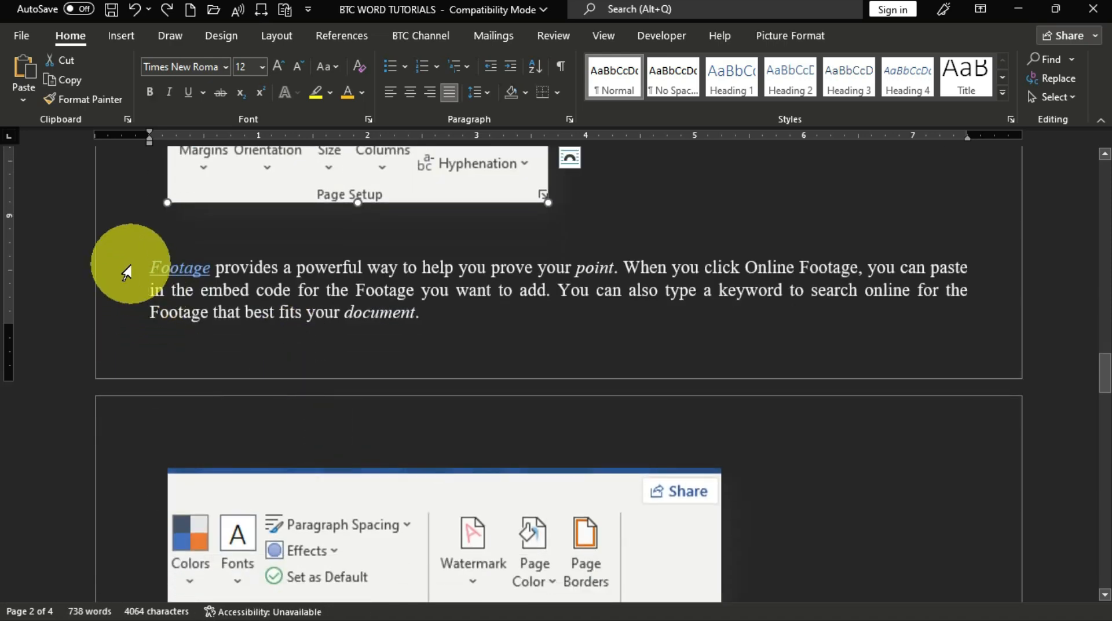
left_click(126, 266)
scroll(390, 392, "down", 3)
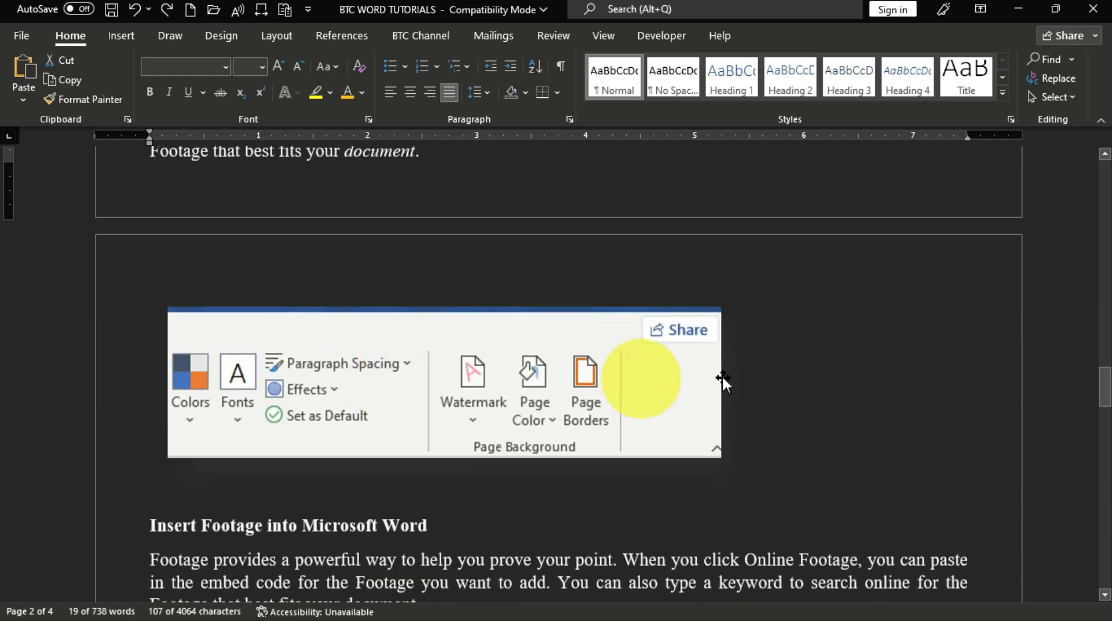
left_click(805, 357)
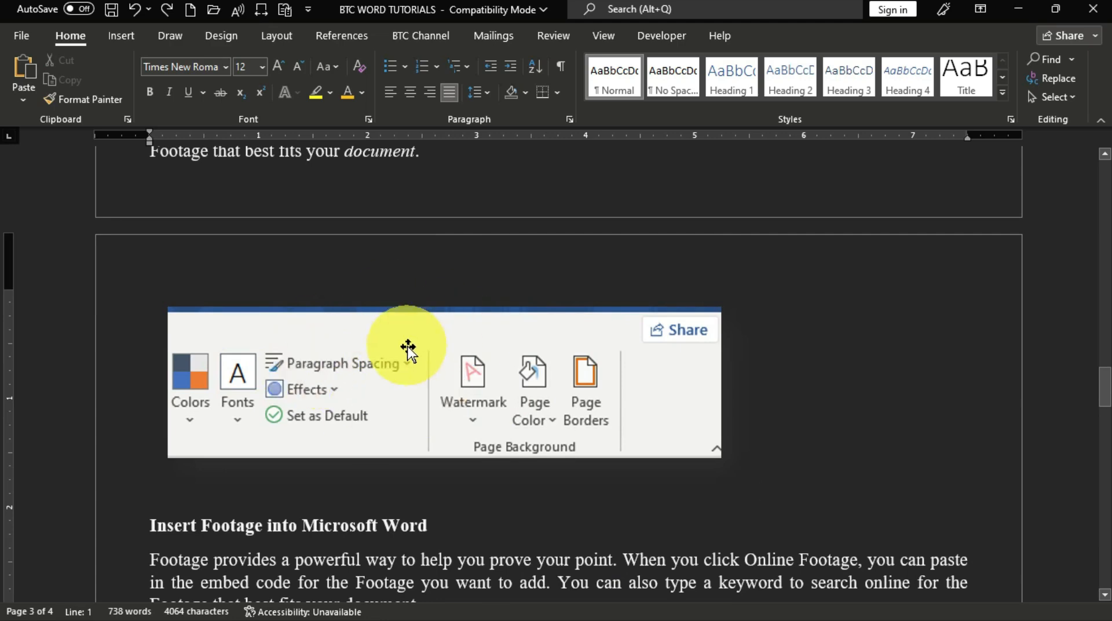
scroll(404, 380, "up", 2)
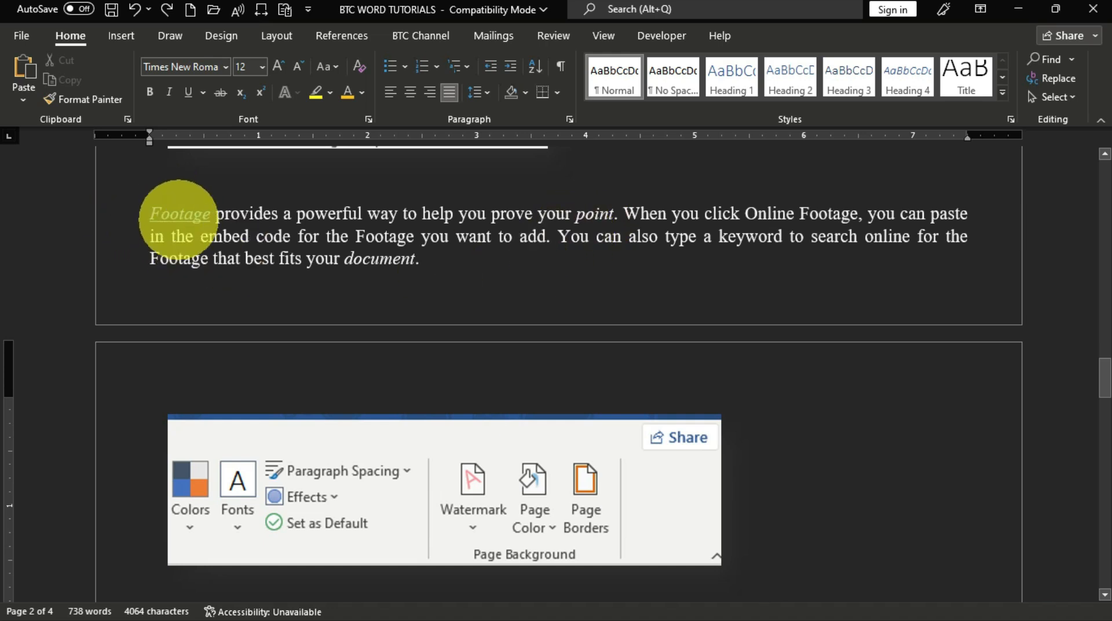
Turn on Keep with next for the "Footage provides" paragraph just above the Page Background picture.
left_click(149, 213)
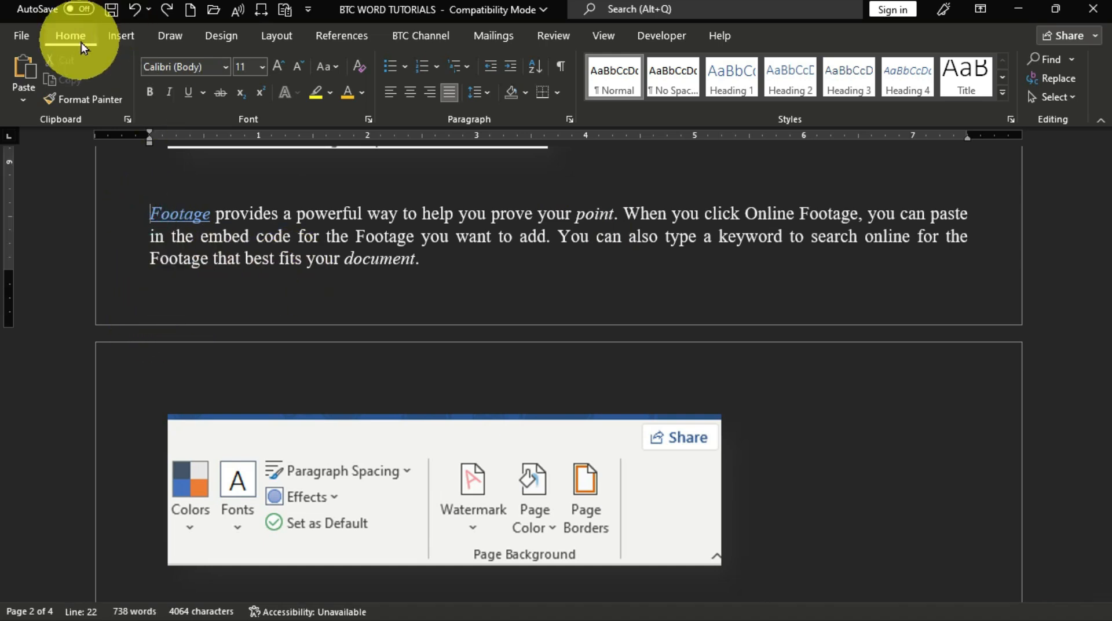
left_click(570, 120)
left_click(413, 168)
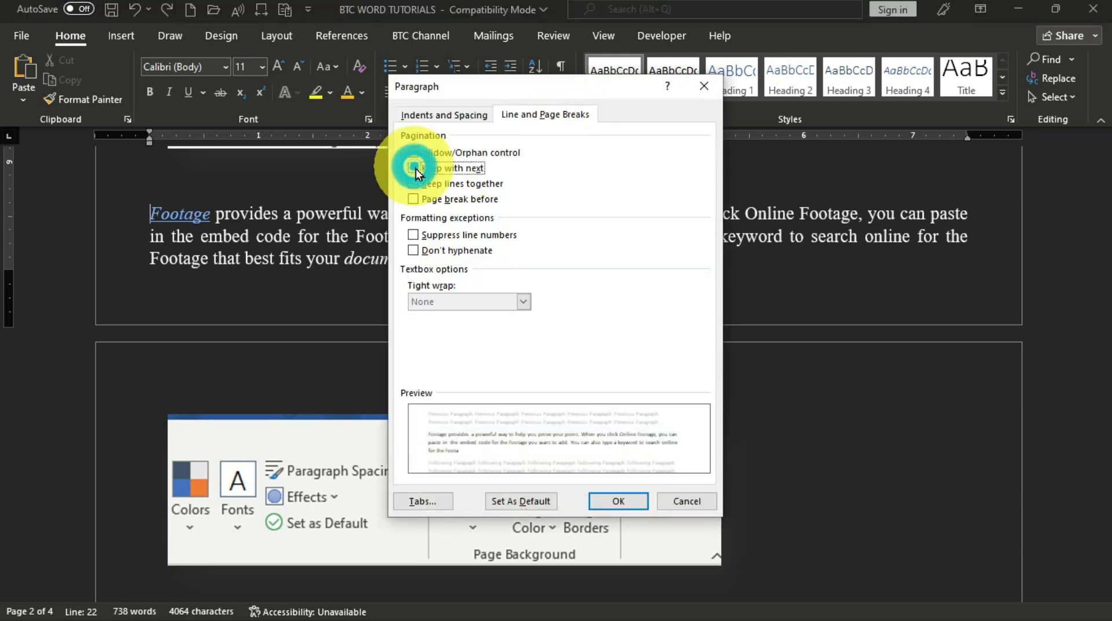
left_click(616, 501)
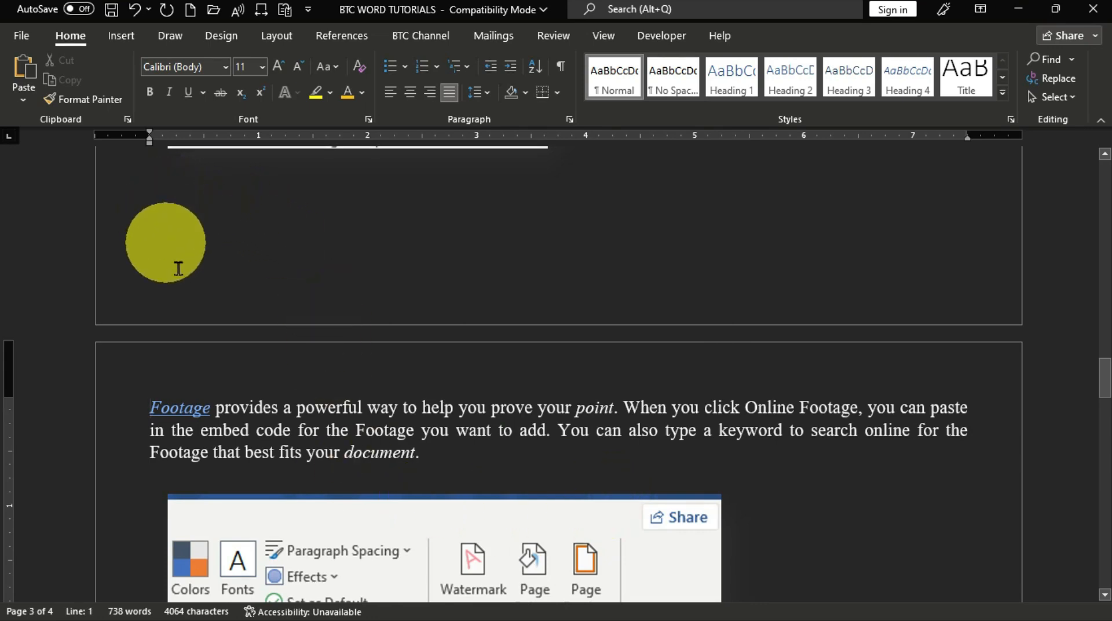
Turn on Keep with next for the "To make your document" paragraph under the Insert Footage into Microsoft Word heading.
scroll(372, 323, "down", 3)
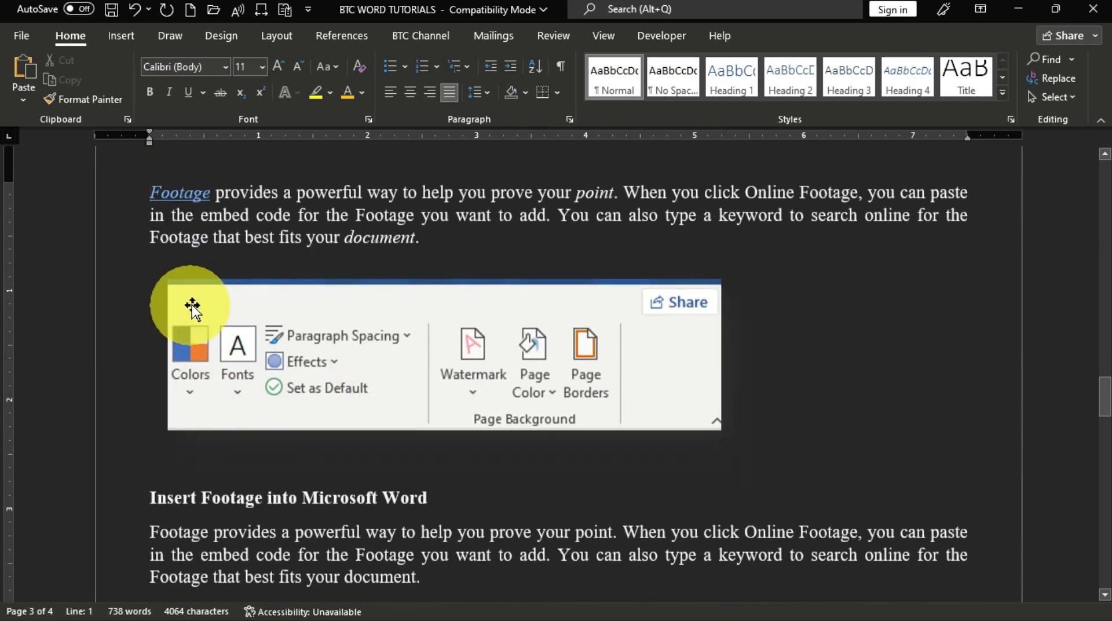
scroll(199, 315, "down", 4)
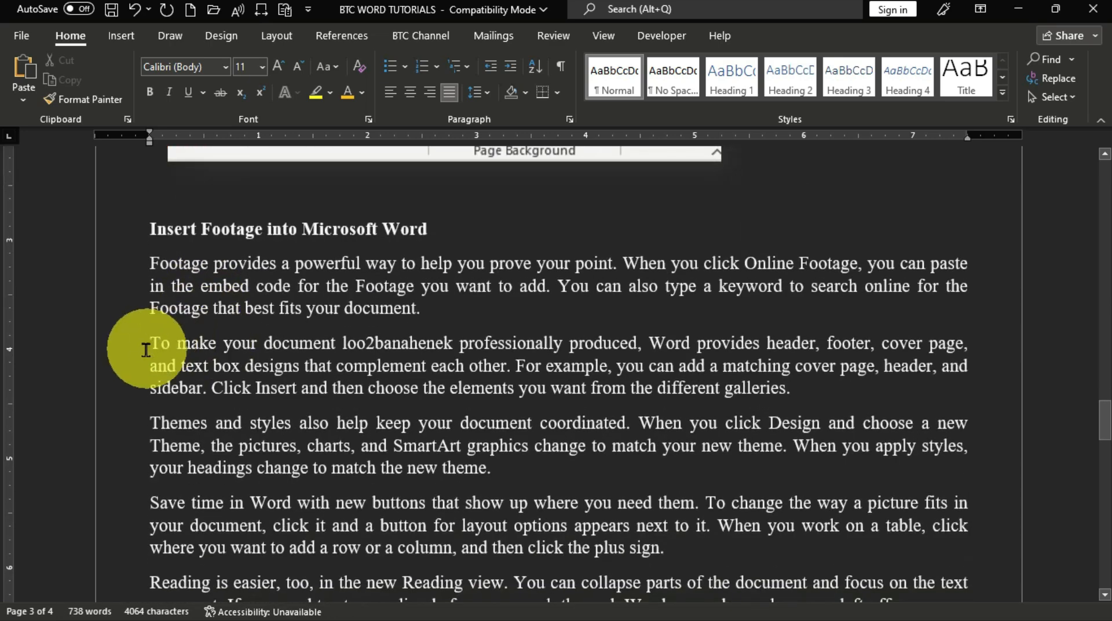
left_click(142, 348)
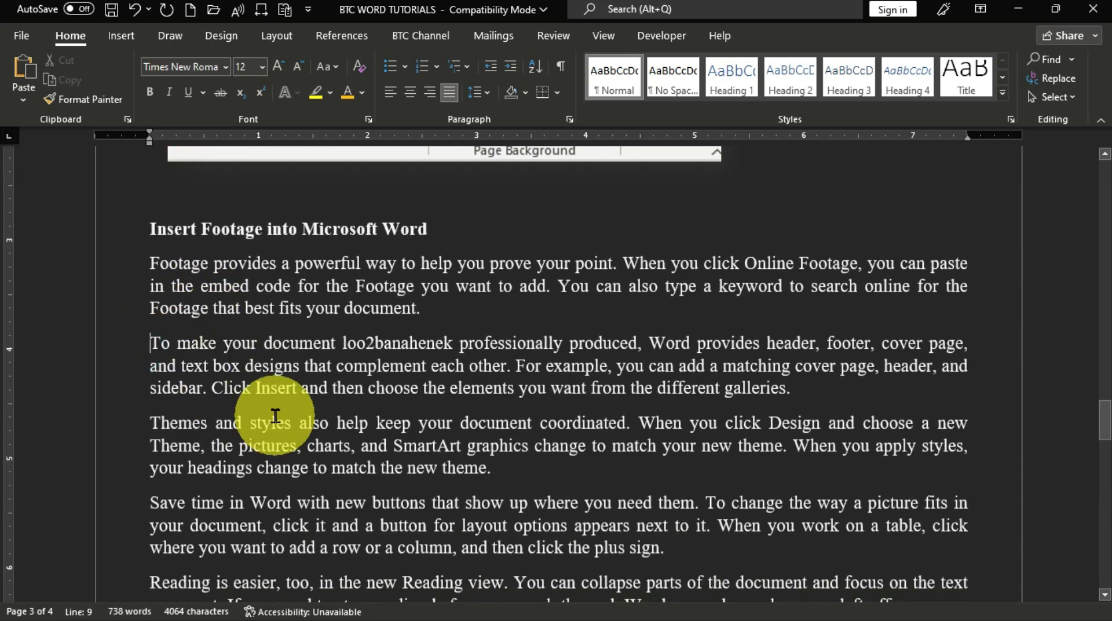
left_click(569, 119)
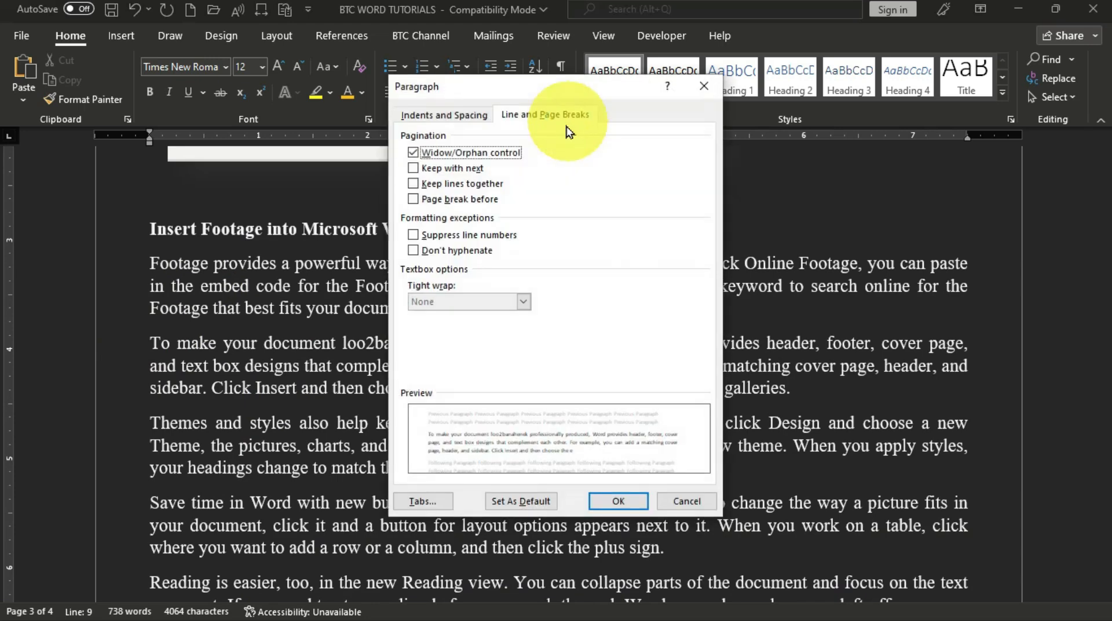
left_click(413, 168)
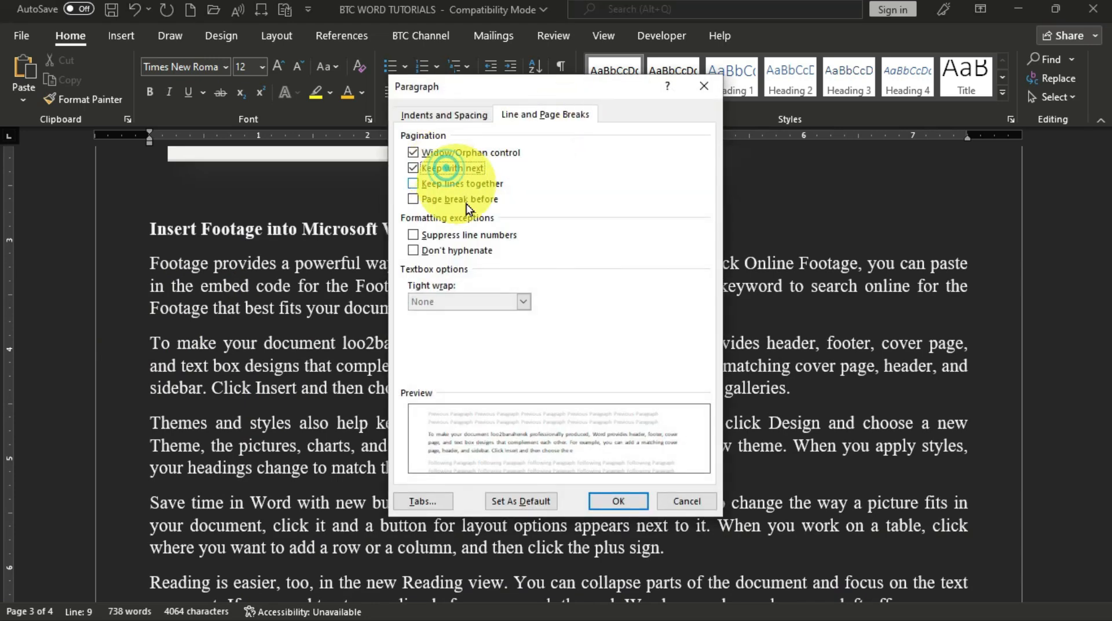
left_click(610, 502)
Turn on Keep with next for the "Reading is easier" paragraph directly above the media player picture on page 3.
scroll(411, 337, "down", 4)
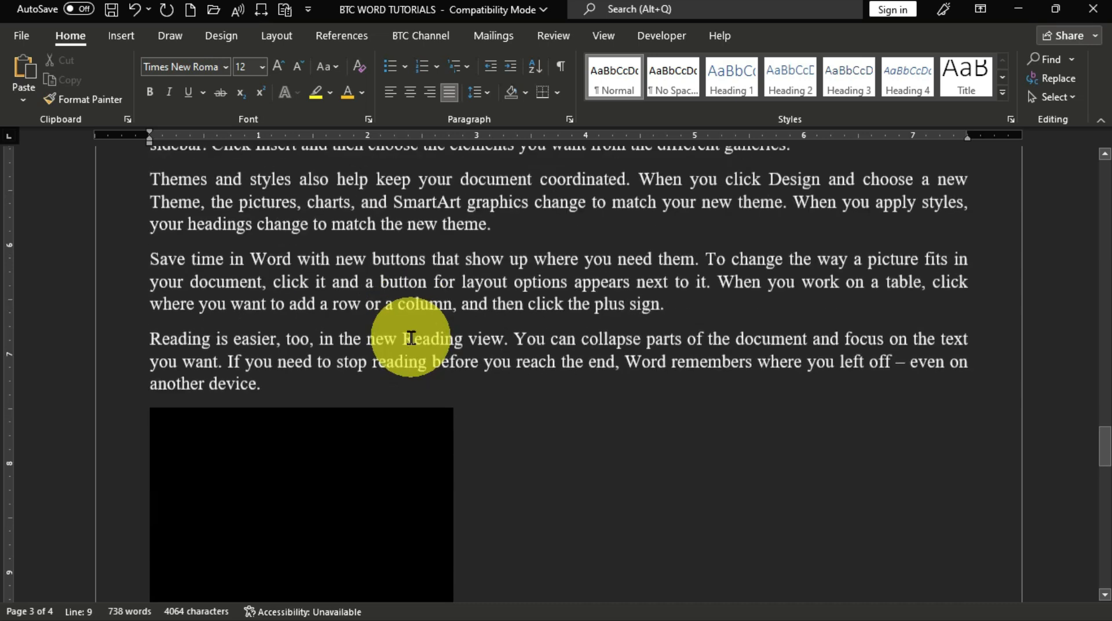
scroll(410, 338, "down", 12)
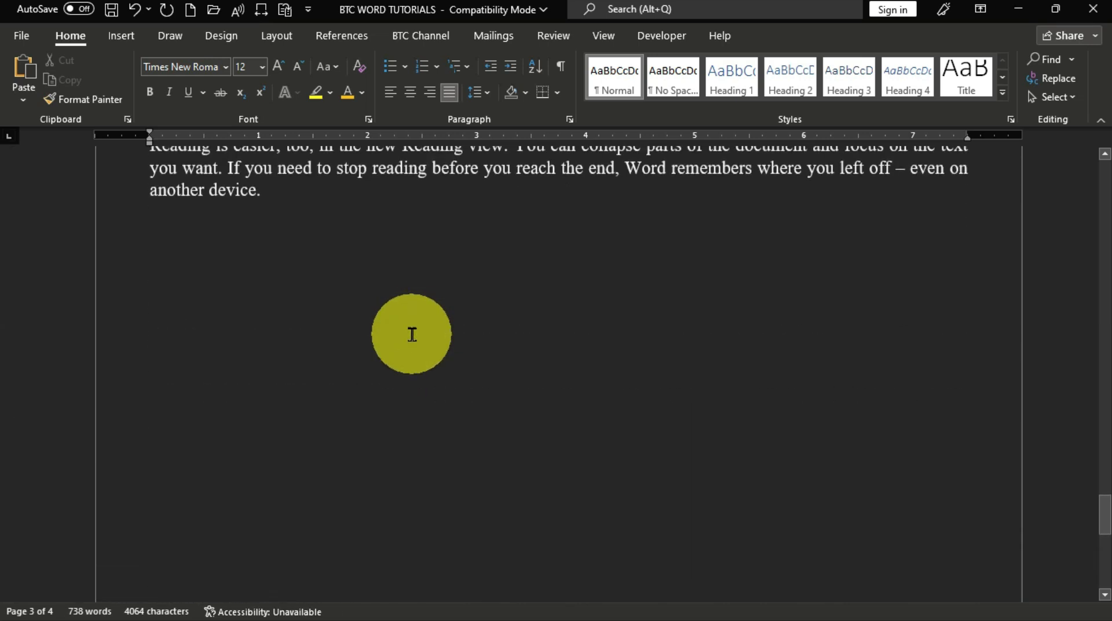
scroll(412, 334, "up", 10)
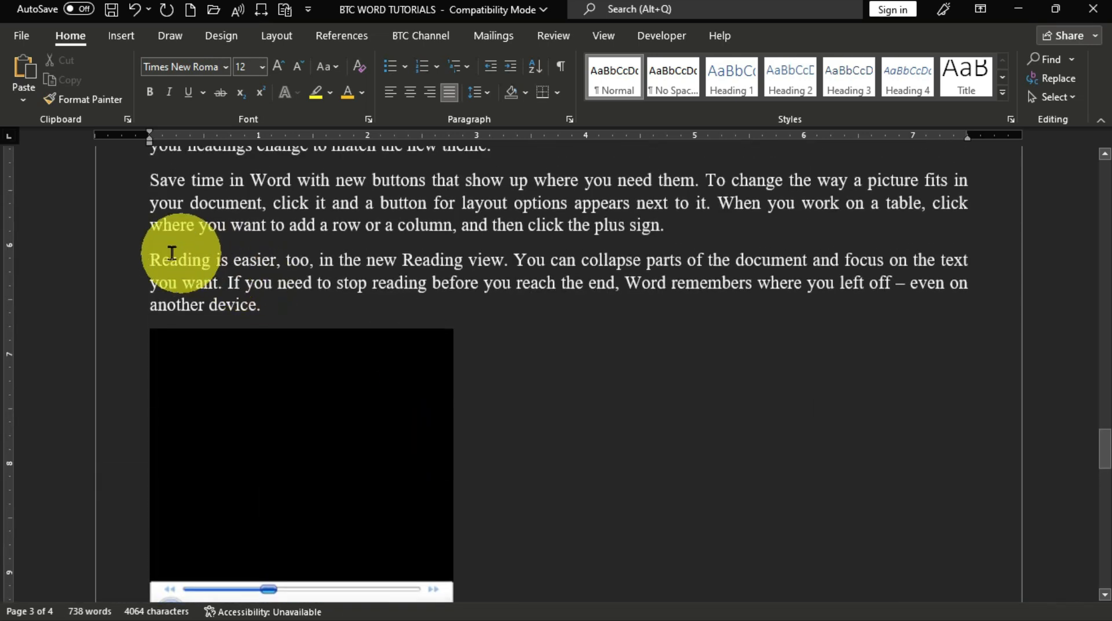
left_click(150, 259)
left_click(569, 119)
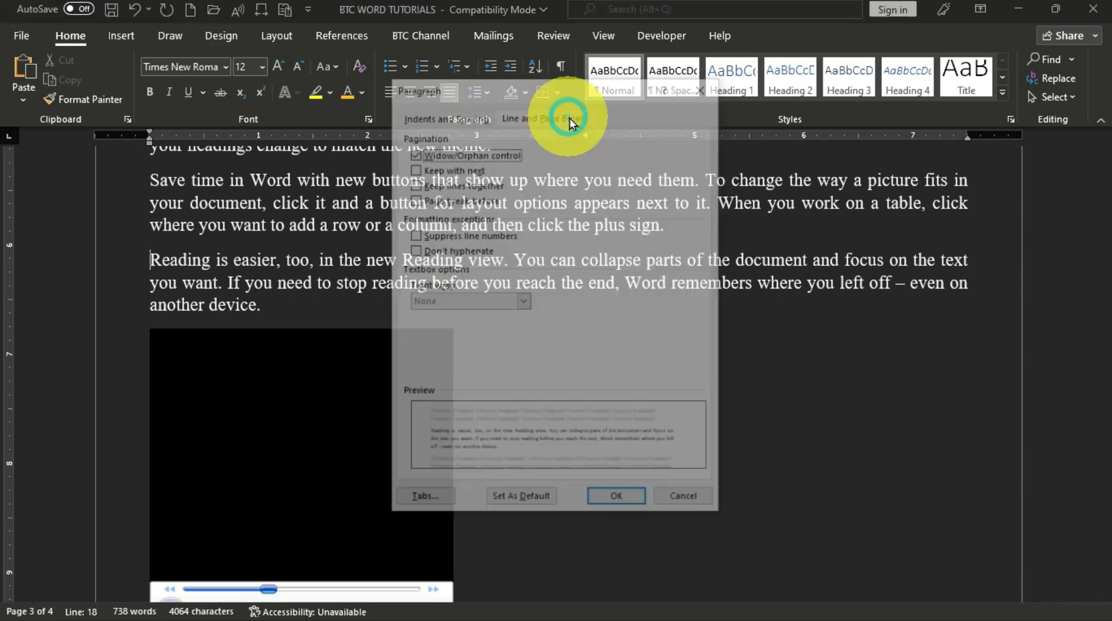
left_click(452, 170)
left_click(614, 497)
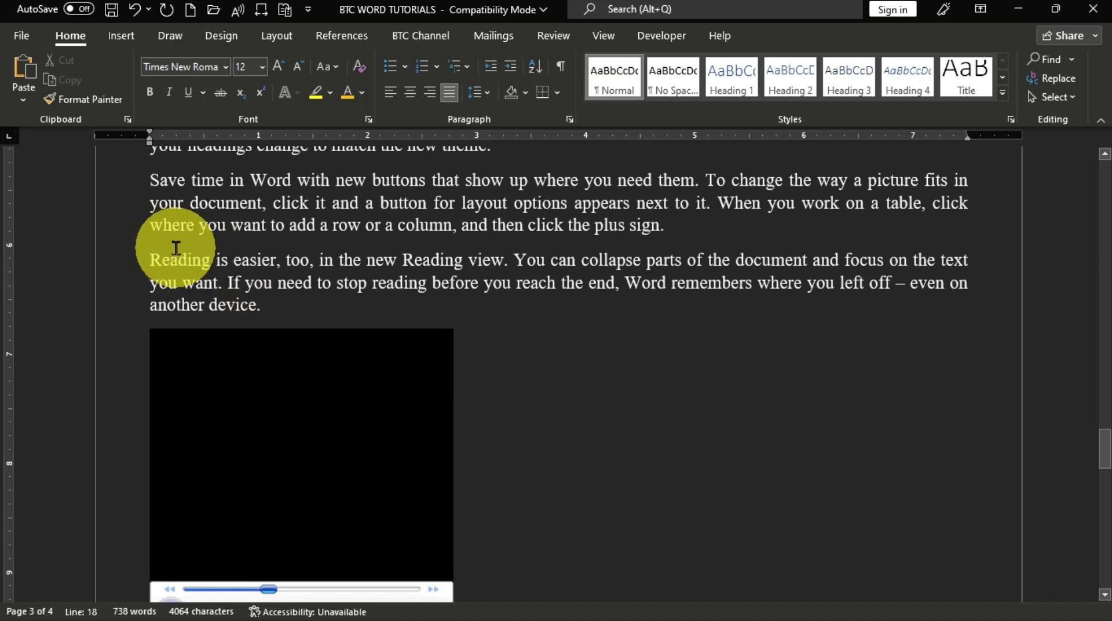
Turn on Keep with next for the media player picture near the end of page 3.
scroll(209, 263, "down", 3)
scroll(291, 237, "up", 3)
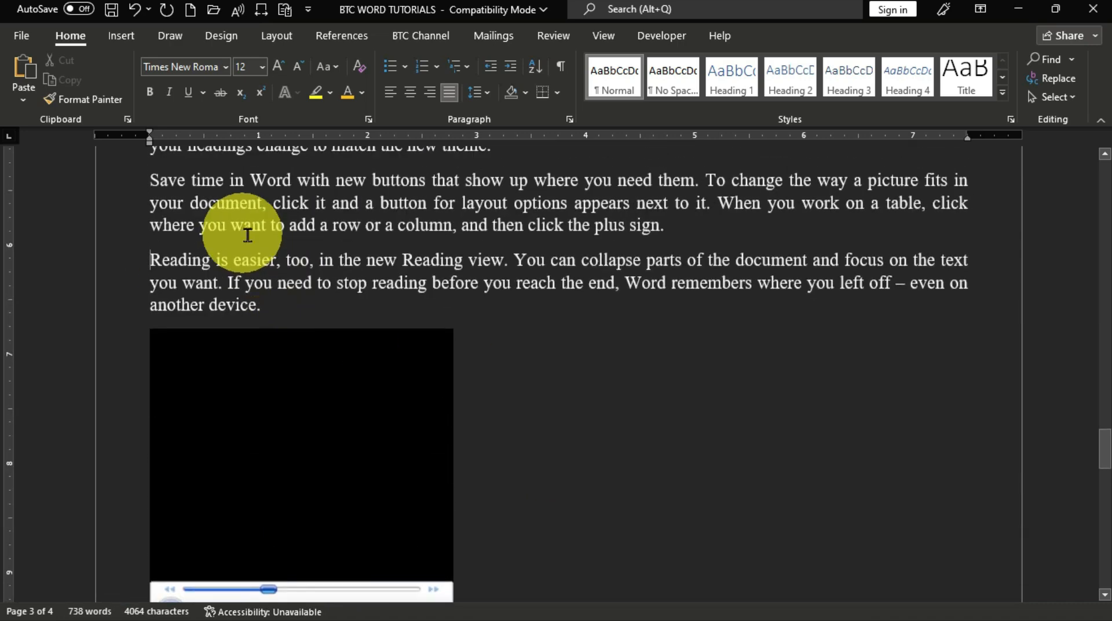
scroll(284, 261, "down", 4)
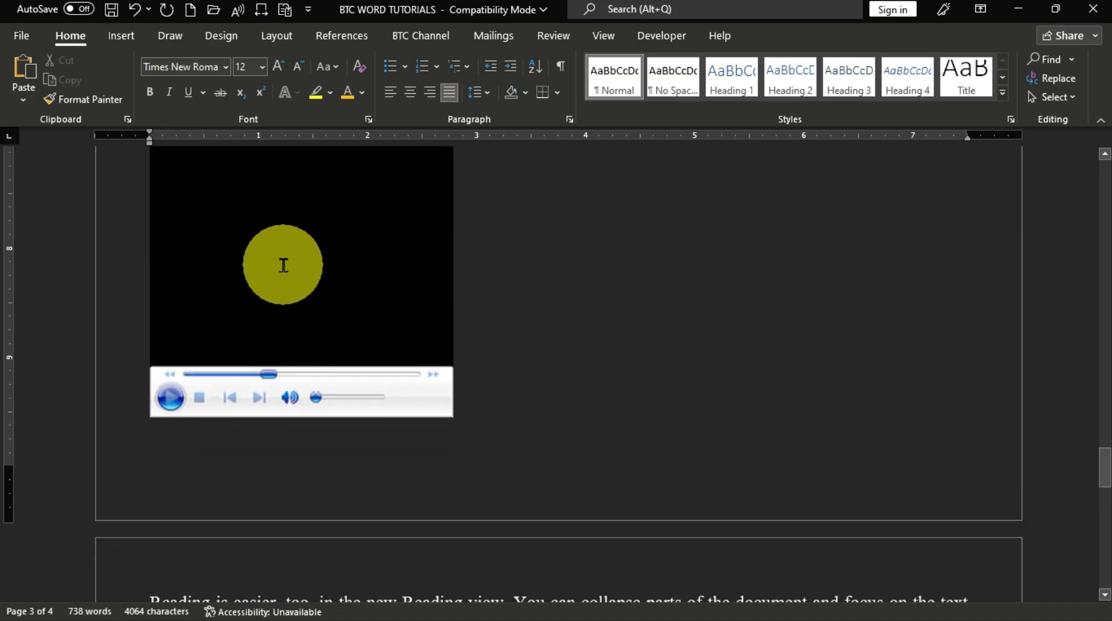
left_click(285, 251)
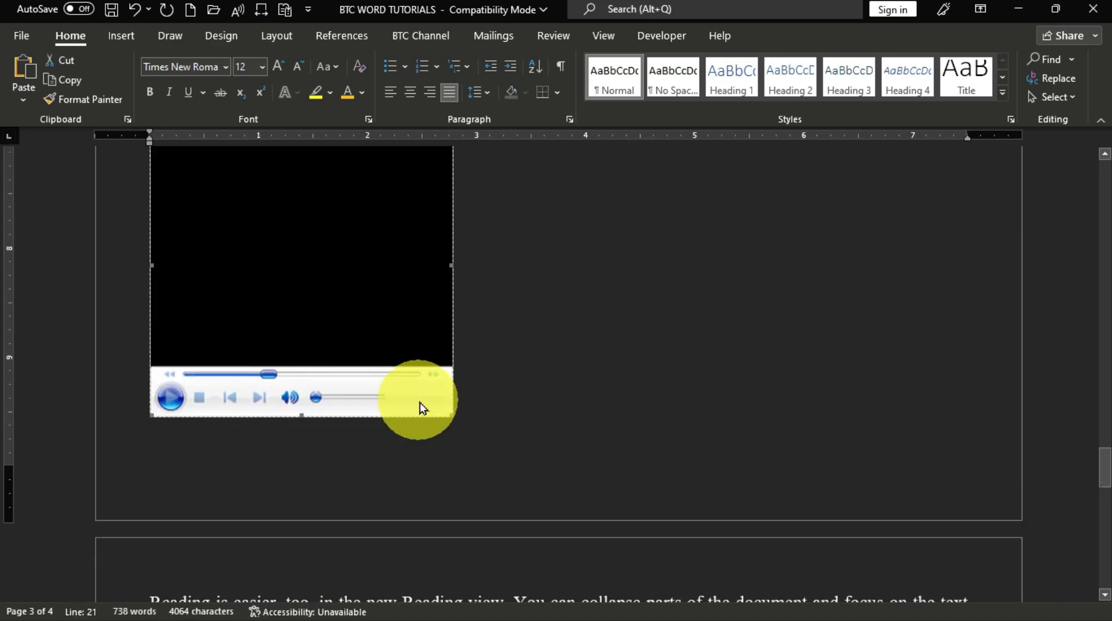
left_click(569, 120)
left_click(414, 167)
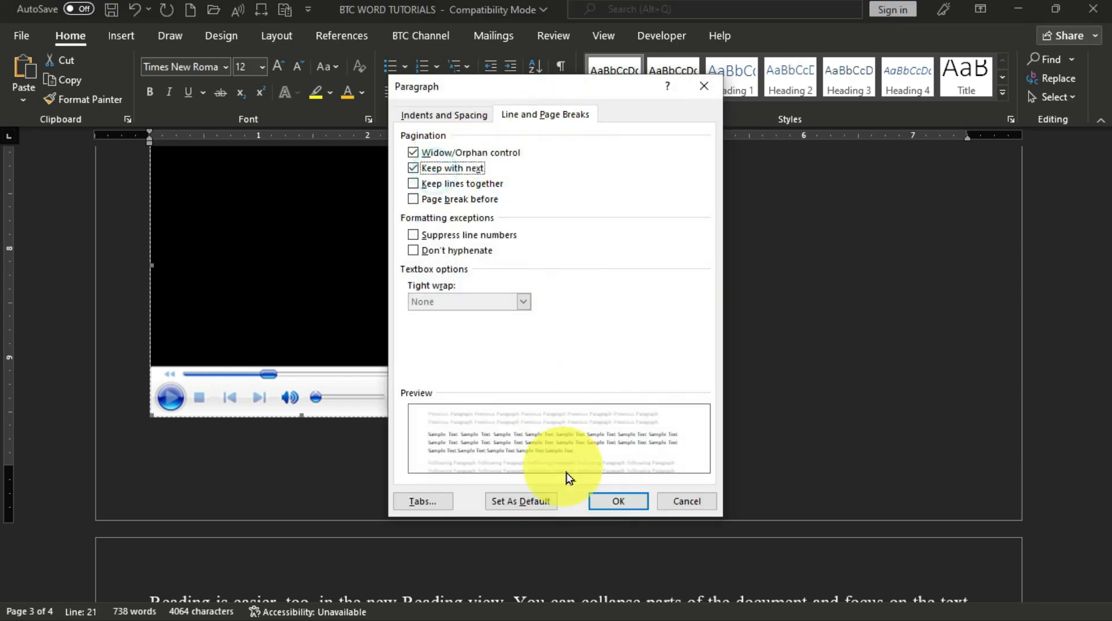
left_click(611, 501)
Examine how the media player picture and the "Reading is easier" paragraphs around it are laid out on page 4.
scroll(403, 403, "up", 10)
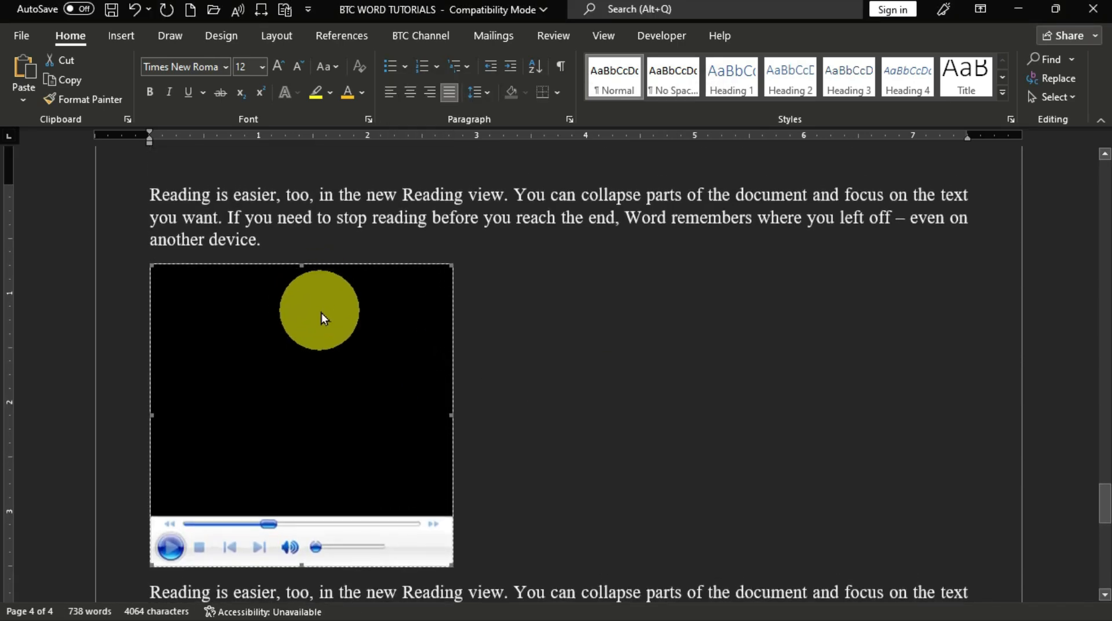
scroll(330, 318, "down", 10)
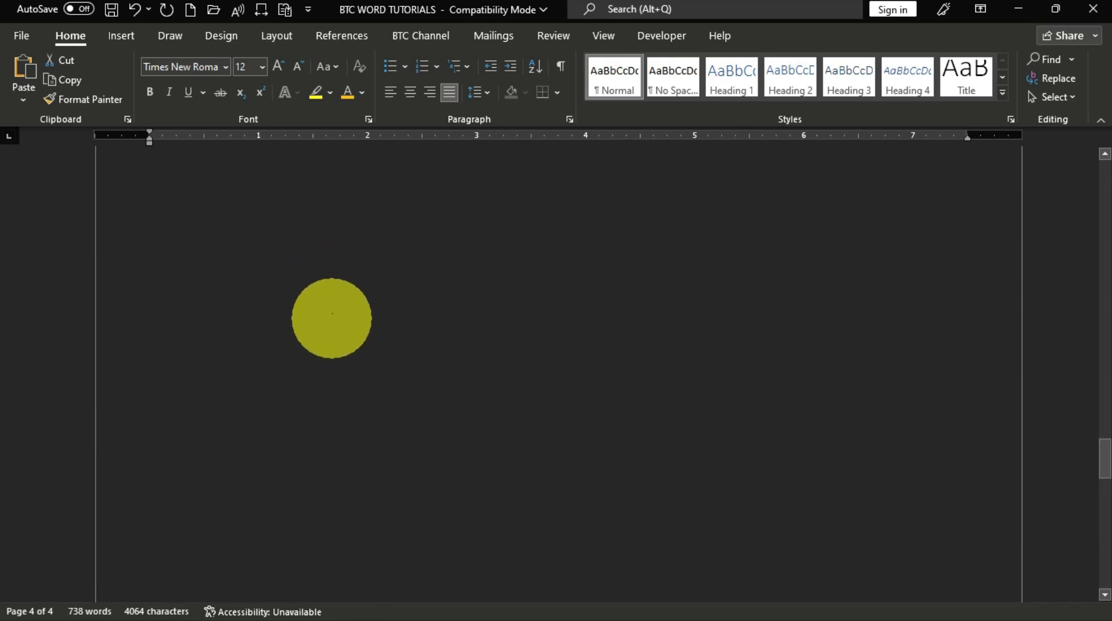
scroll(333, 353, "down", 4)
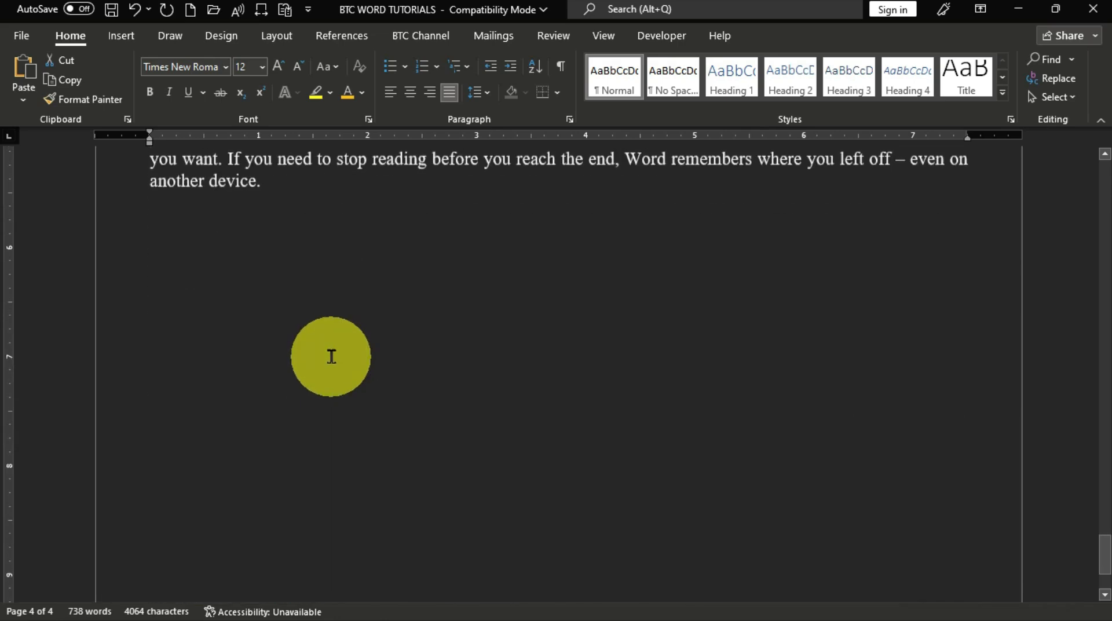
scroll(330, 355, "up", 3)
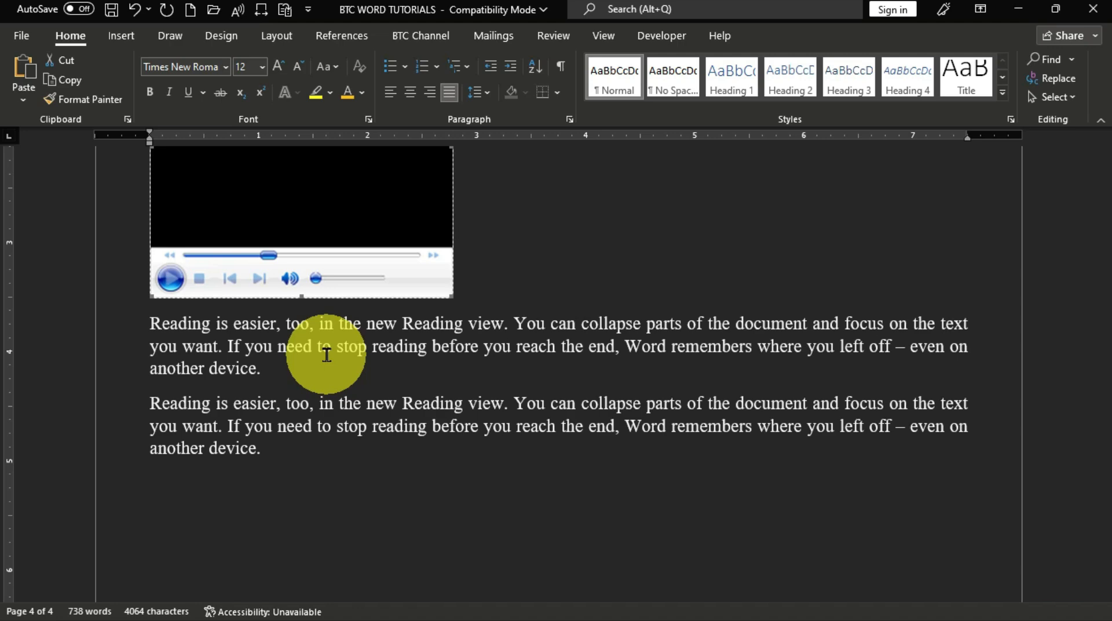
scroll(336, 379, "up", 1)
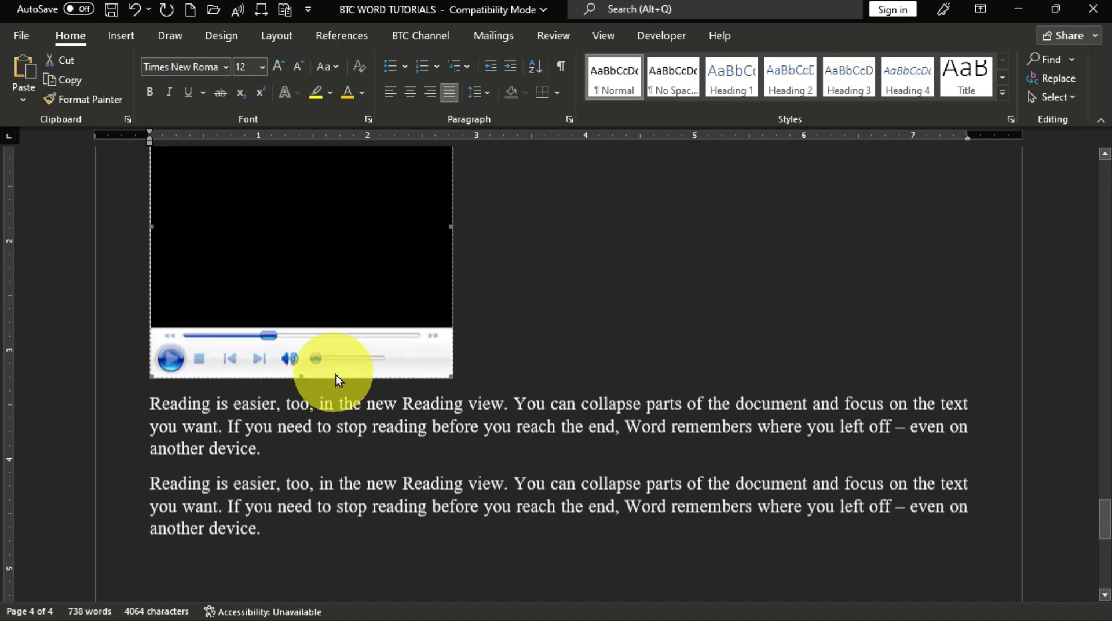
scroll(337, 378, "up", 1)
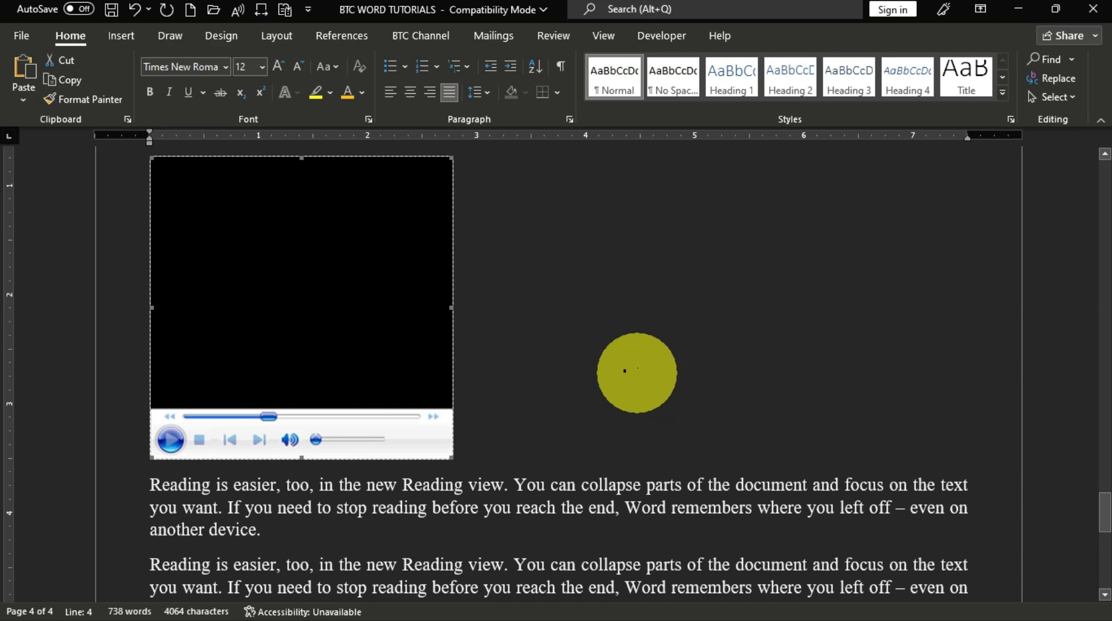
Apply the Heading 1 style to the title line at the start of the document.
key("ctrl+Home")
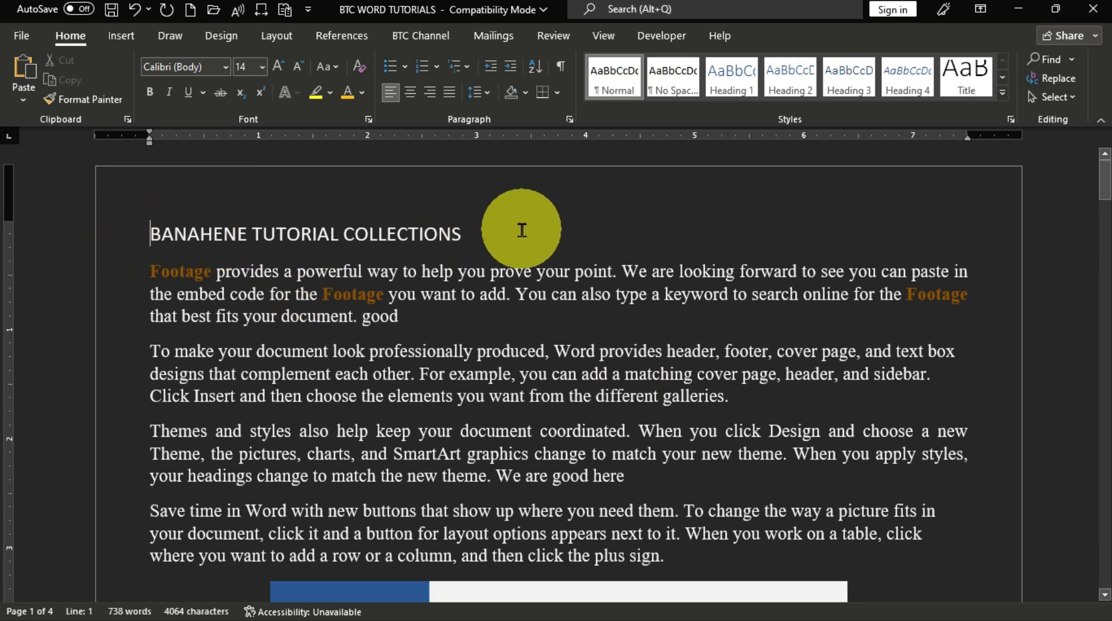
scroll(434, 326, "down", 3)
scroll(434, 327, "down", 12)
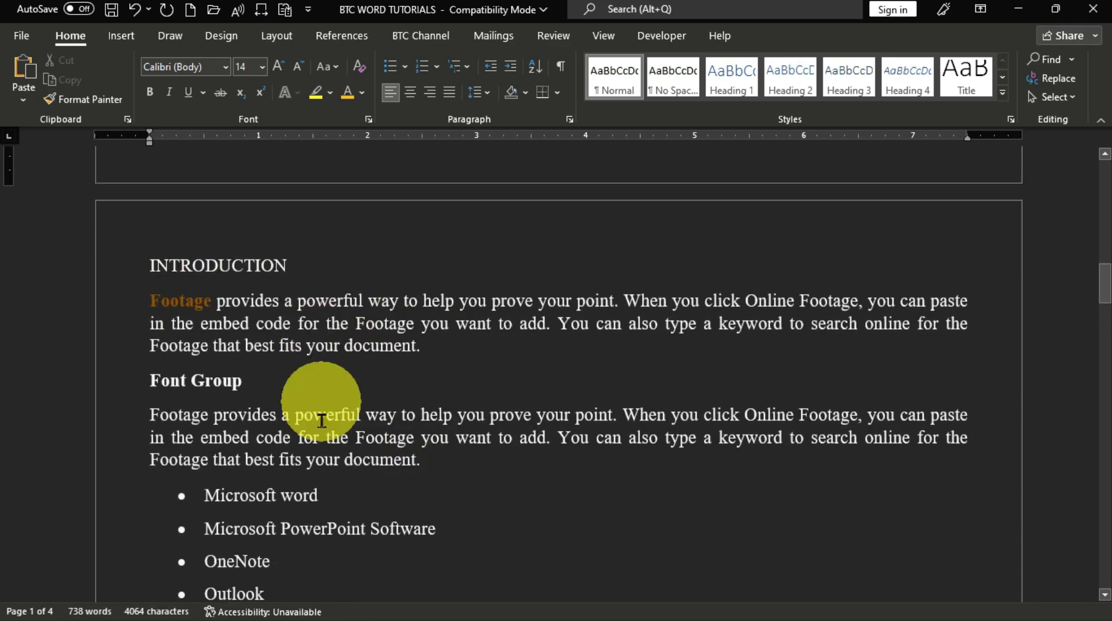
scroll(329, 461, "up", 20)
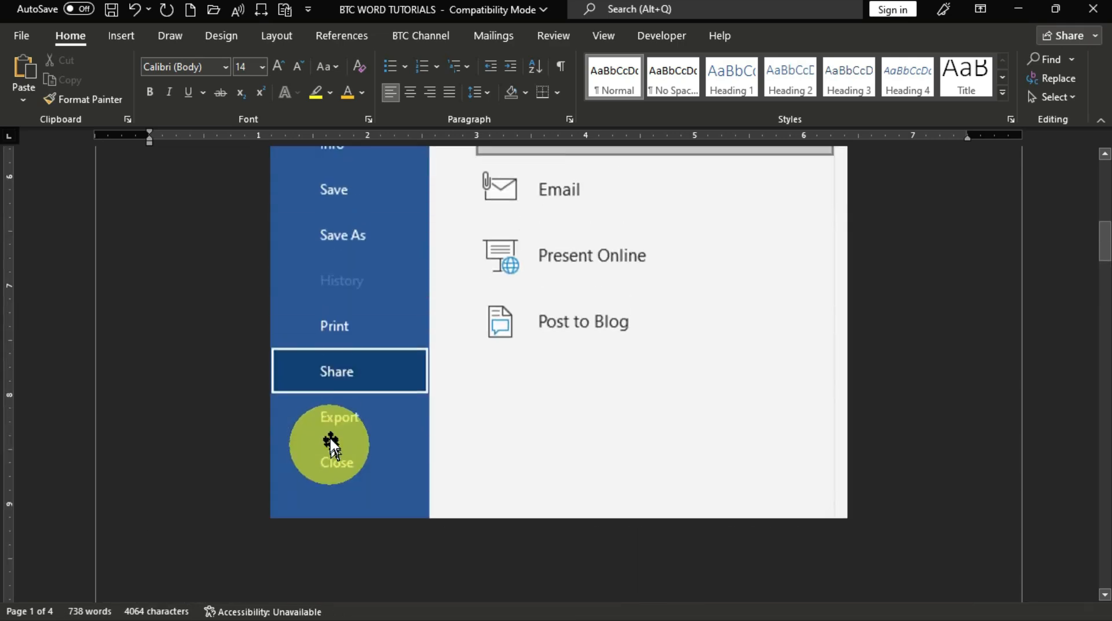
scroll(331, 428, "up", 1)
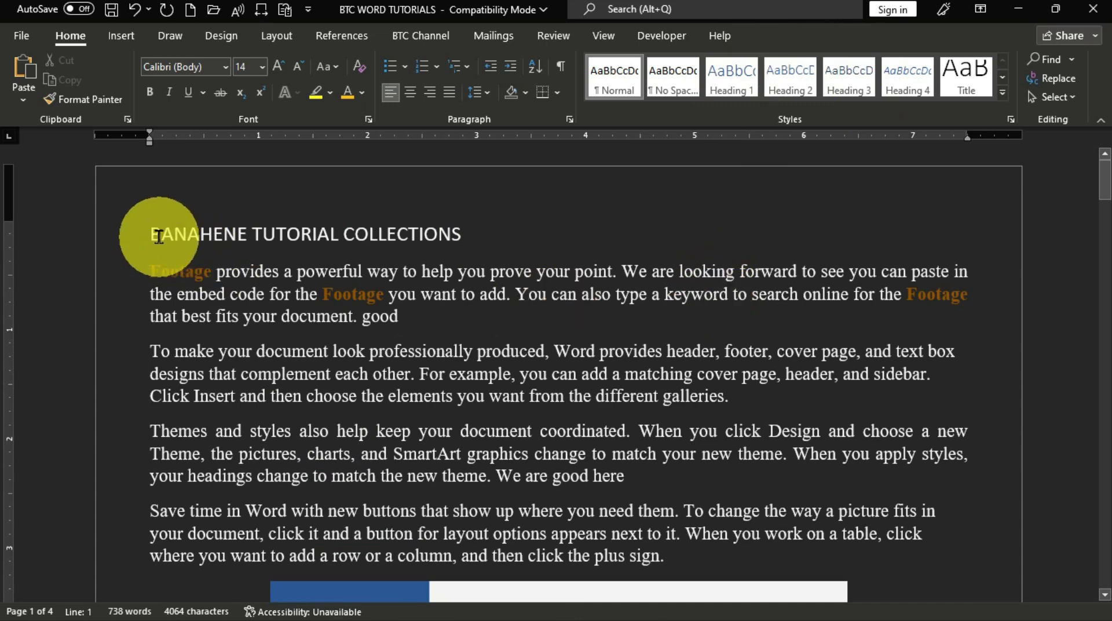
left_click(125, 244)
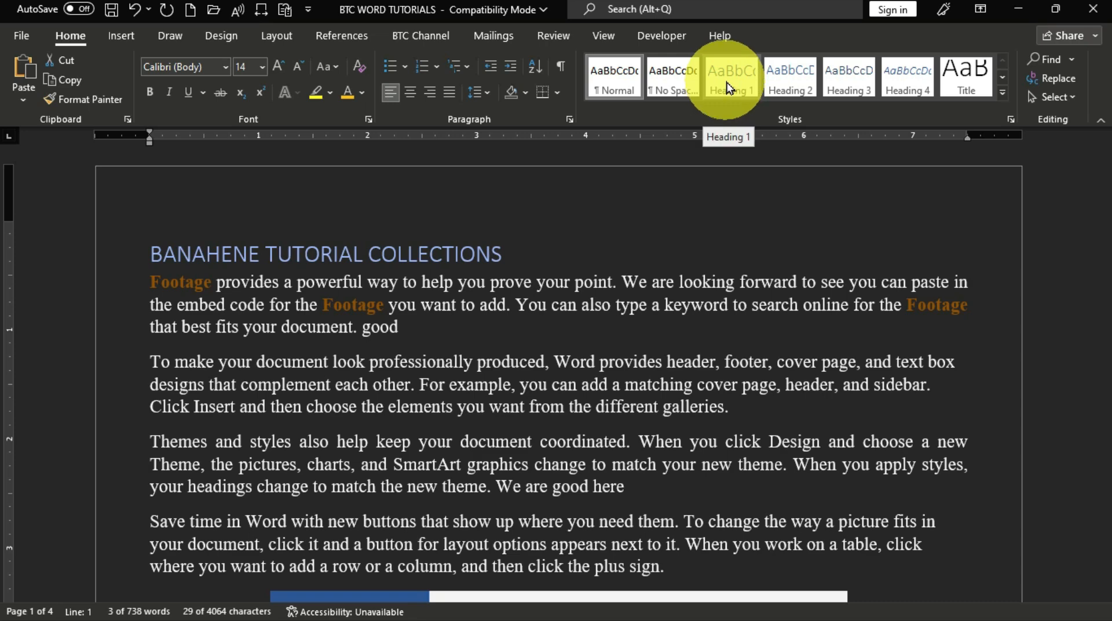
left_click(726, 81)
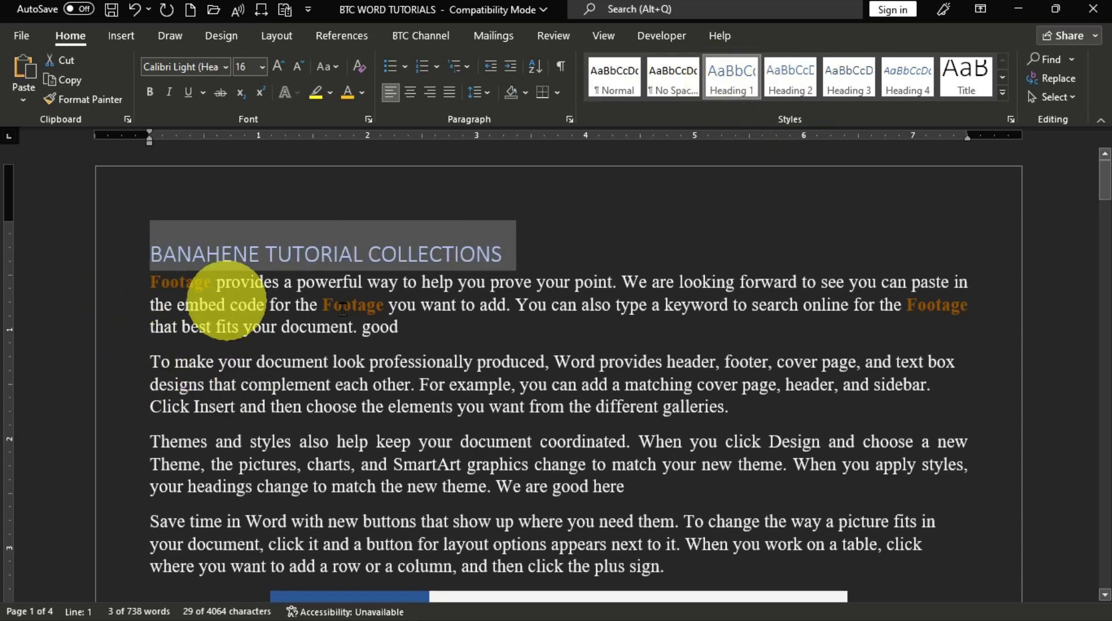
Collapse the content under the document's title heading and check what the page still displays.
mouse_move(231, 258)
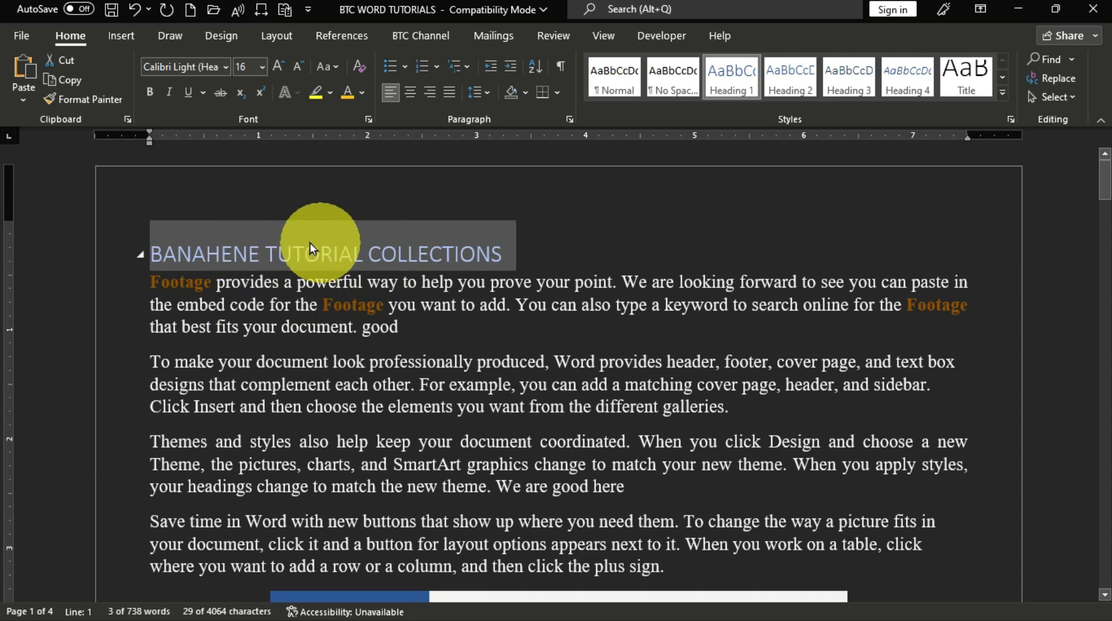
left_click(140, 259)
scroll(301, 293, "down", 6)
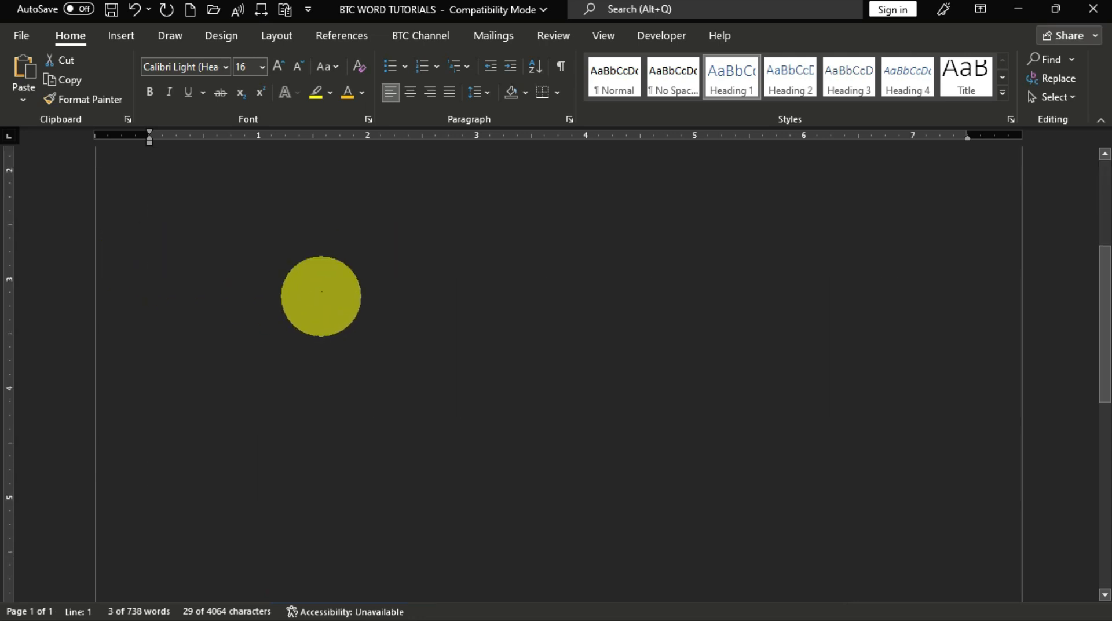
scroll(322, 295, "up", 3)
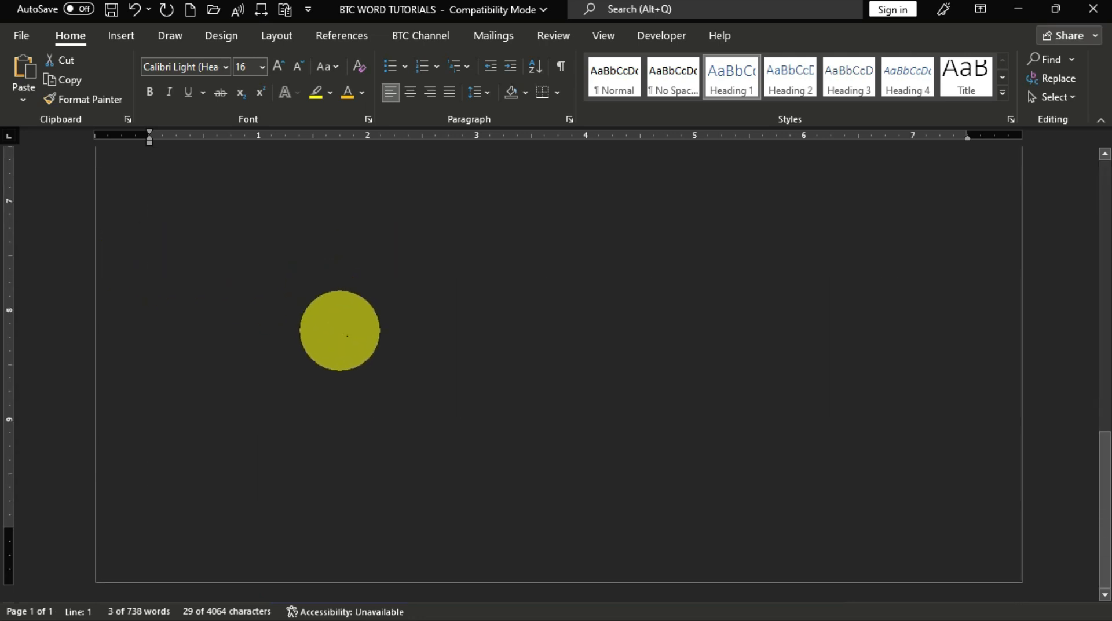
scroll(349, 330, "up", 10)
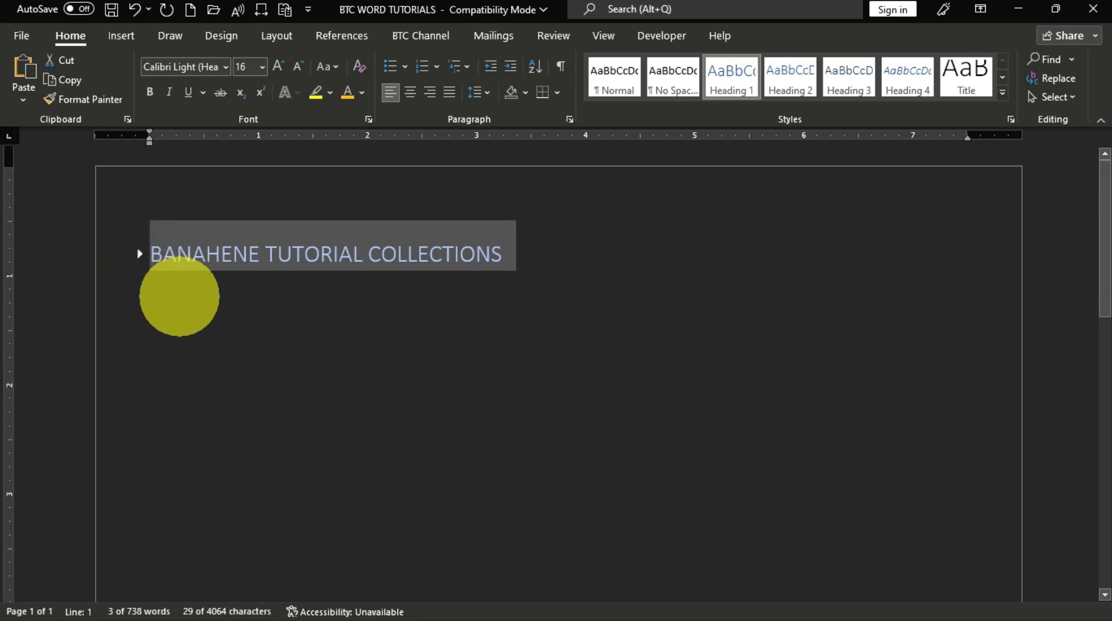
scroll(232, 319, "down", 10)
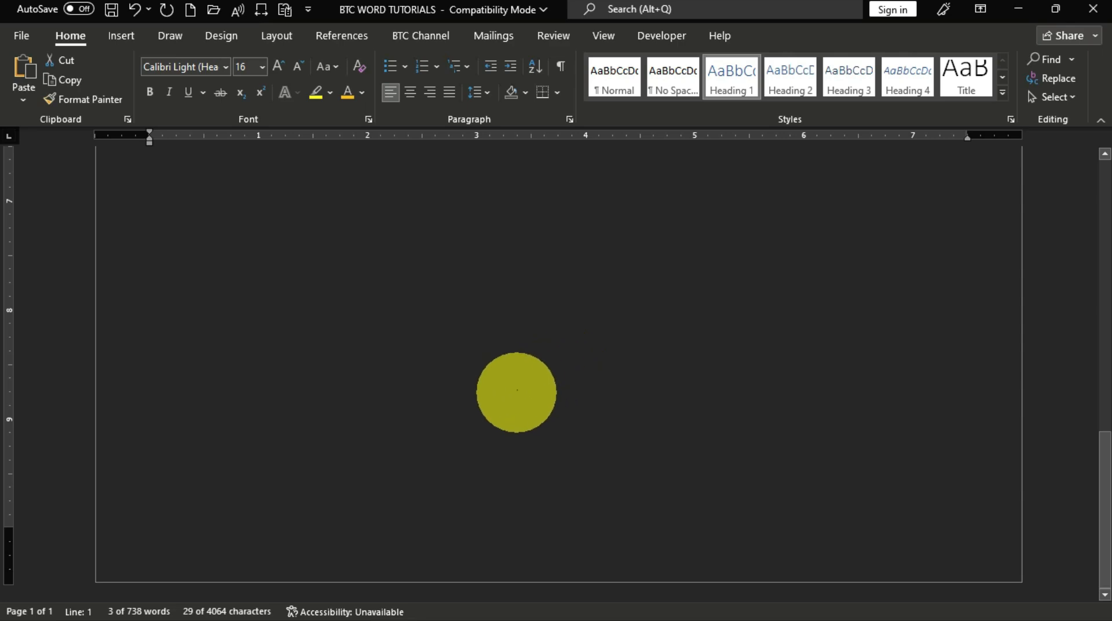
scroll(417, 400, "up", 10)
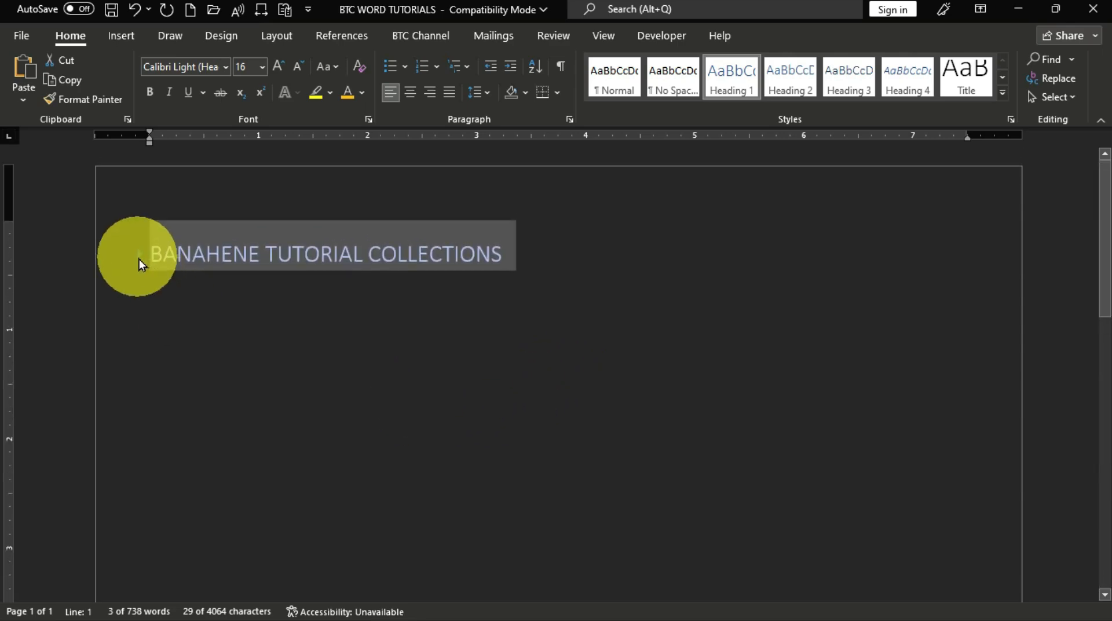
Expand the content under the title heading and look through the document's pages back to the start.
scroll(379, 381, "down", 5)
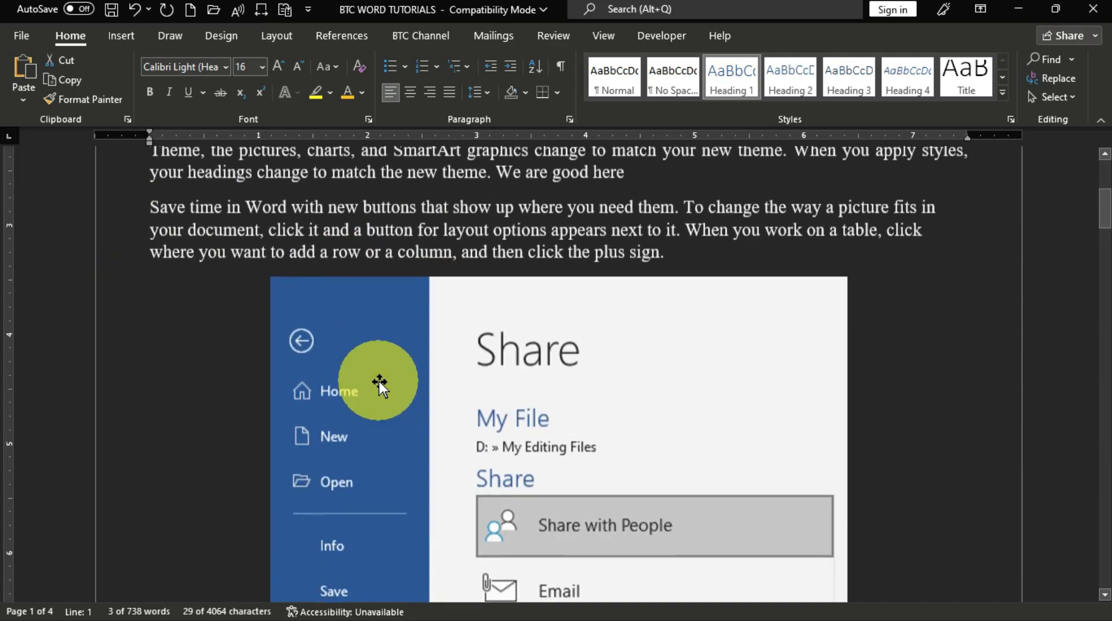
scroll(379, 381, "down", 15)
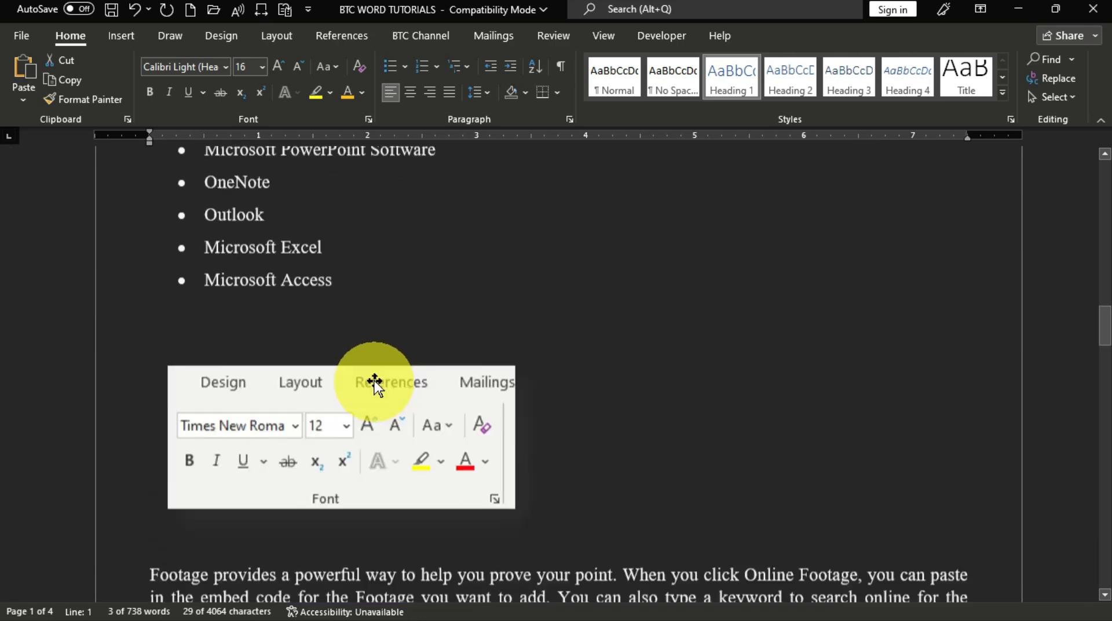
scroll(374, 384, "down", 7)
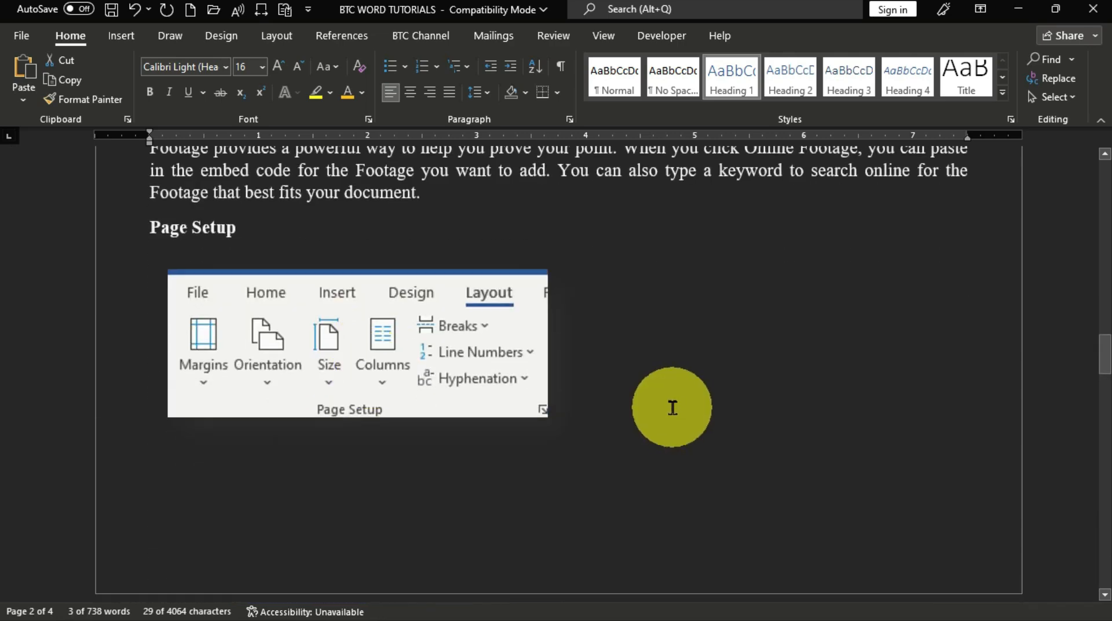
scroll(661, 406, "up", 5)
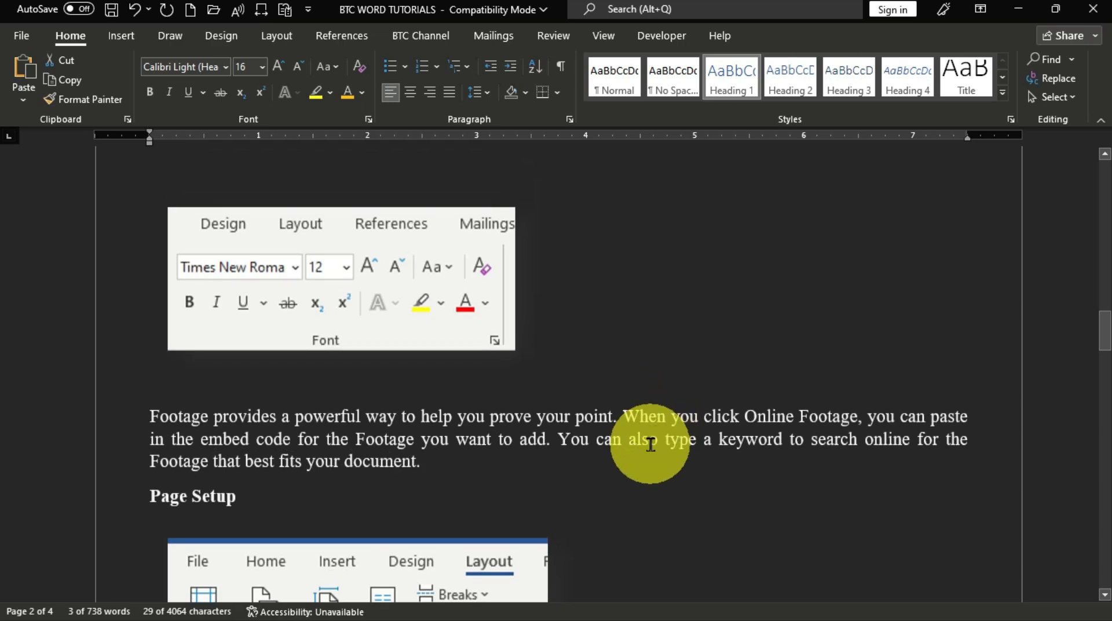
scroll(650, 444, "up", 15)
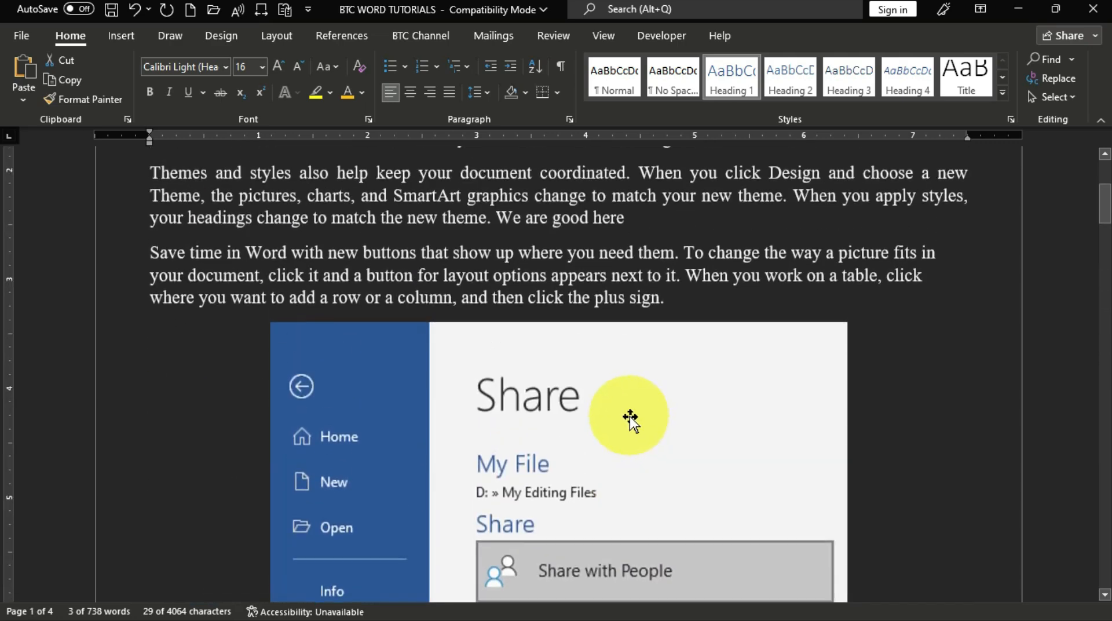
scroll(630, 418, "up", 5)
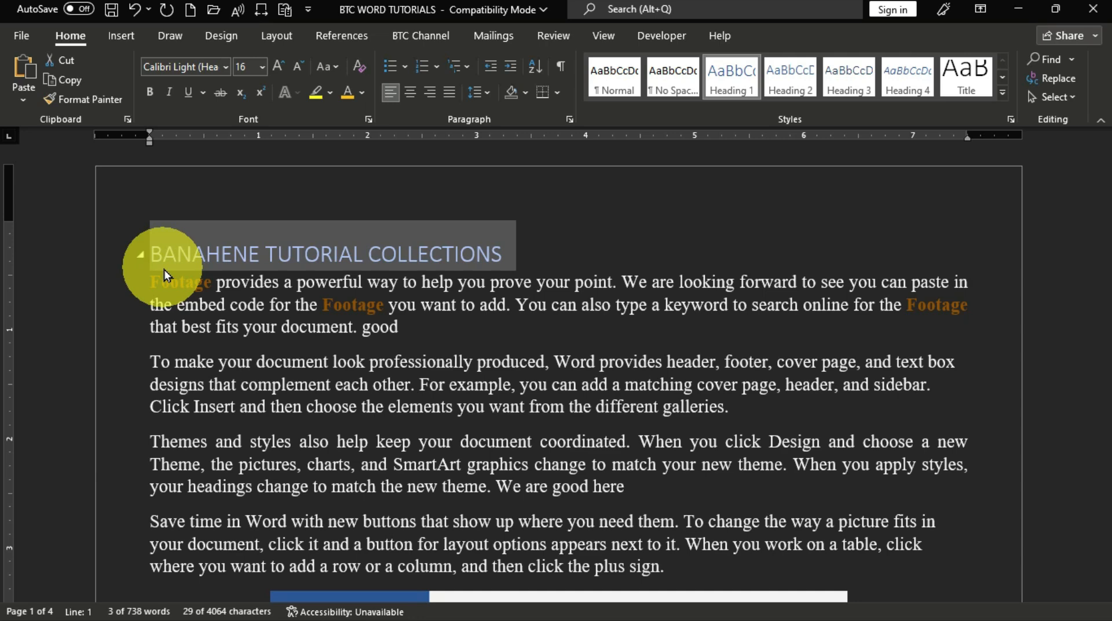
Show the Navigation pane and undo the Heading 1 style on the document's title line.
key("ctrl+f")
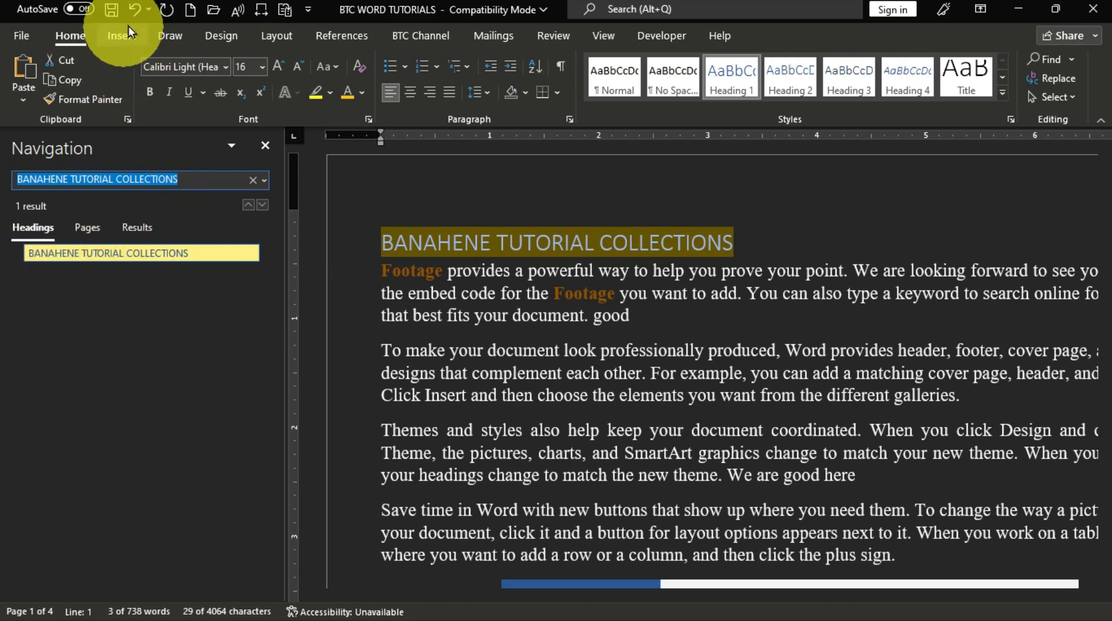
left_click(135, 13)
left_click(135, 12)
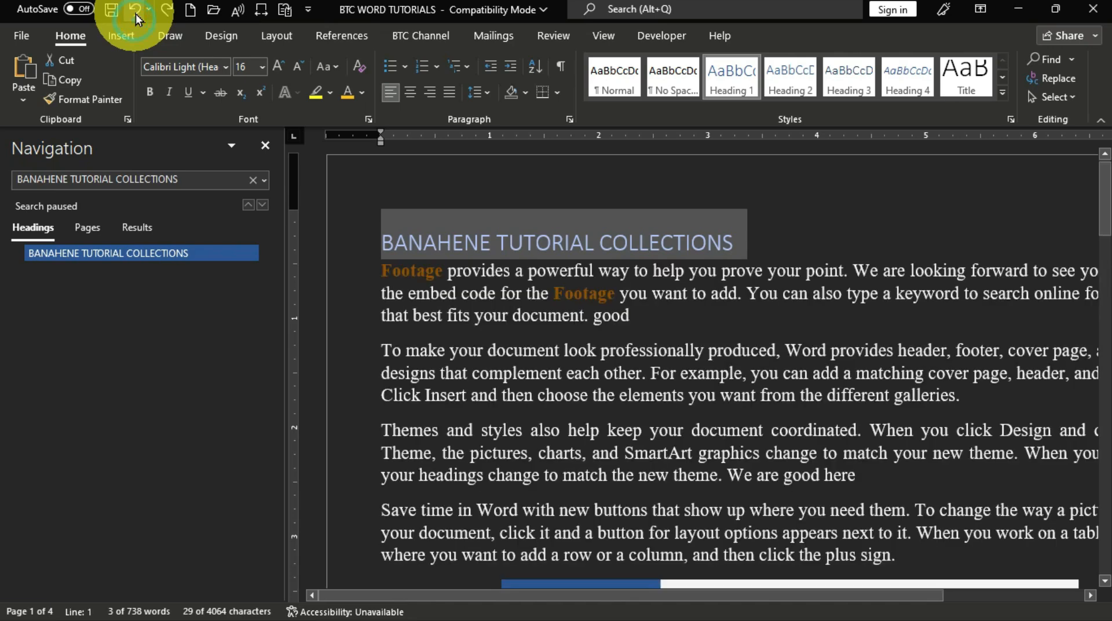
left_click(136, 13)
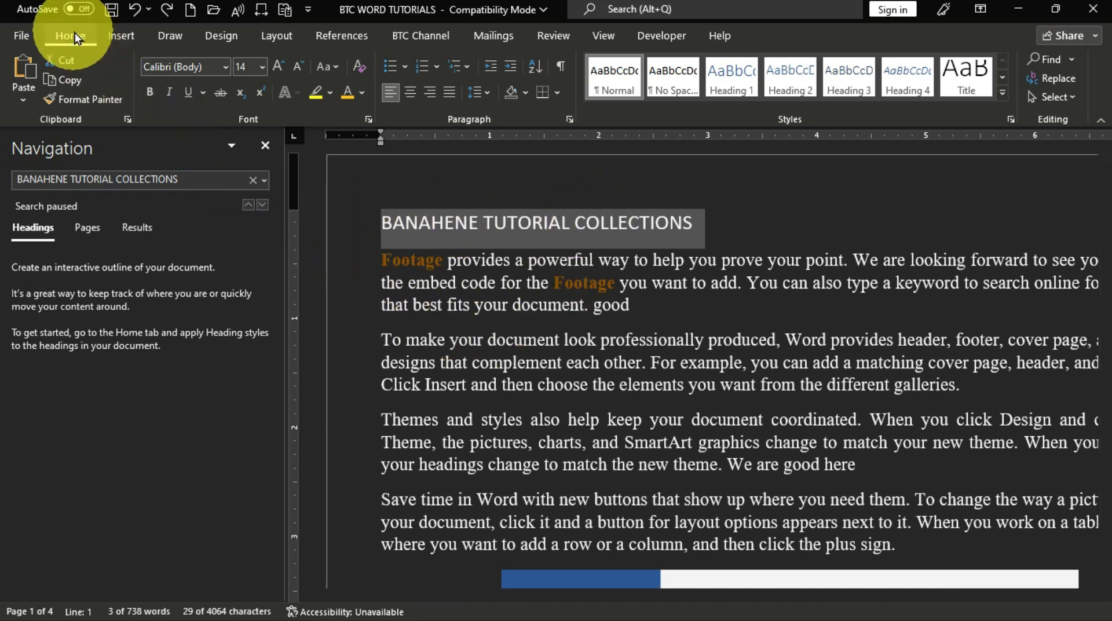
Format the title line as Times New Roman, size 16, bold, and update the Heading 1 style to match it.
left_click(226, 67)
left_click(232, 183)
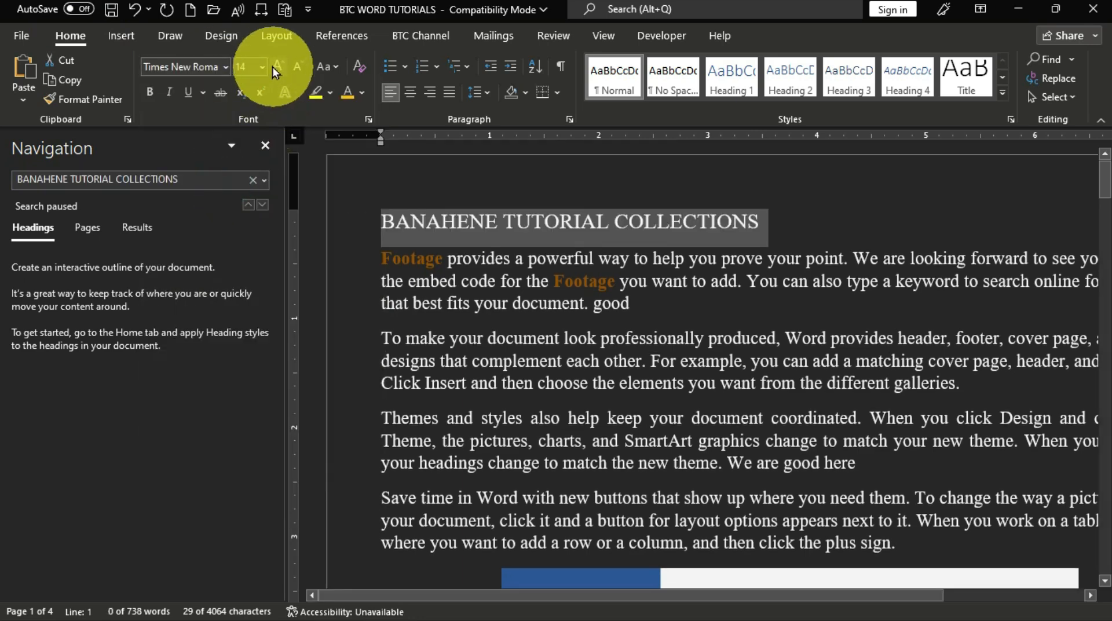
left_click(263, 67)
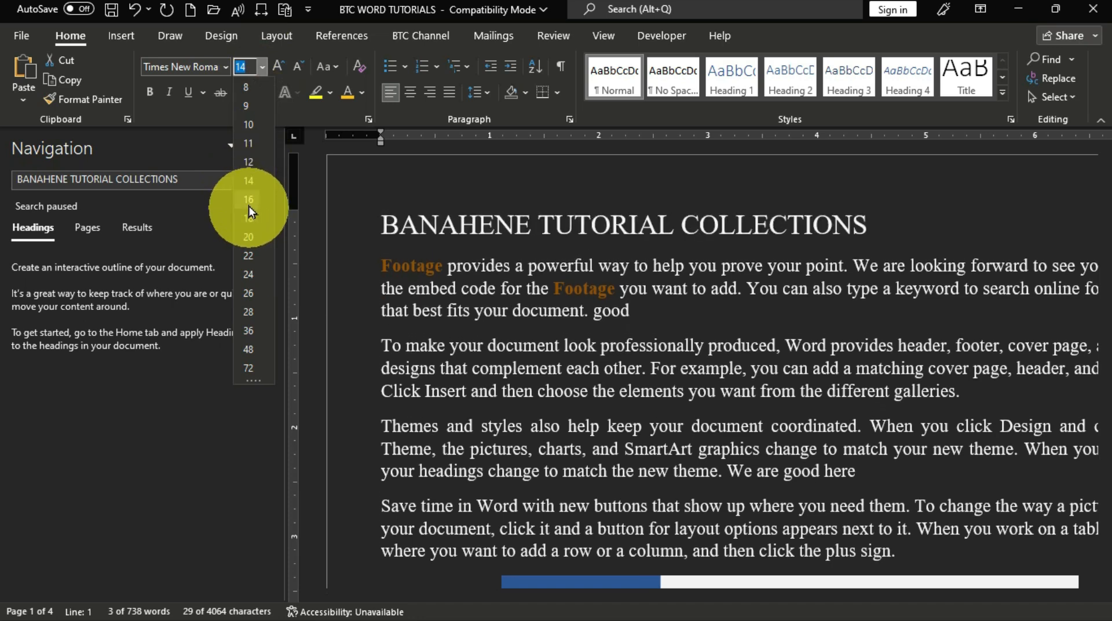
left_click(248, 205)
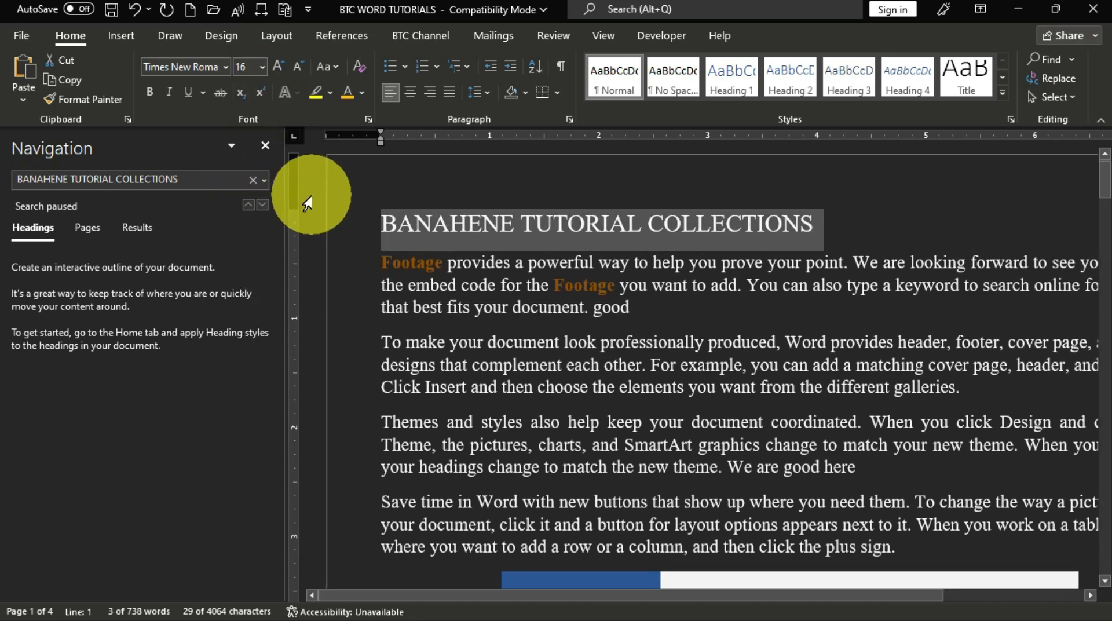
left_click(151, 94)
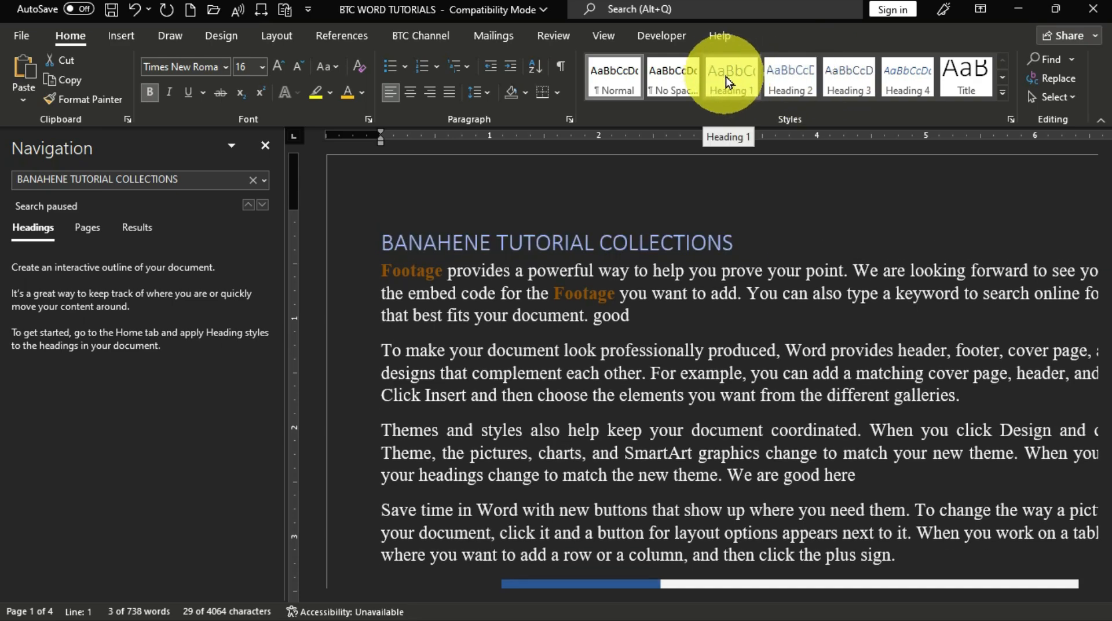
right_click(724, 76)
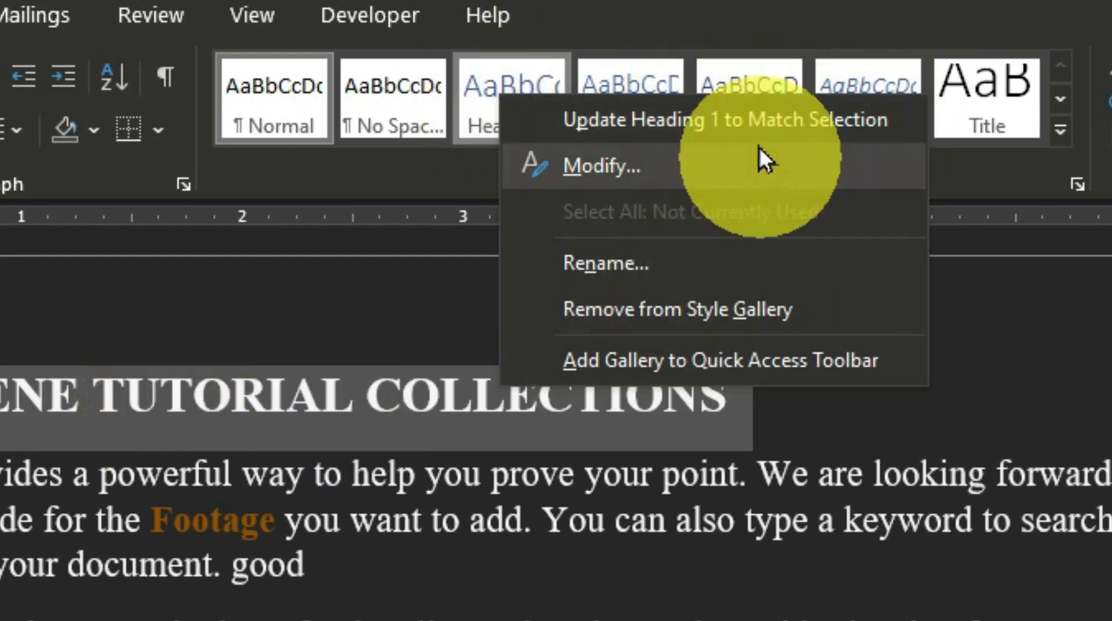
left_click(806, 133)
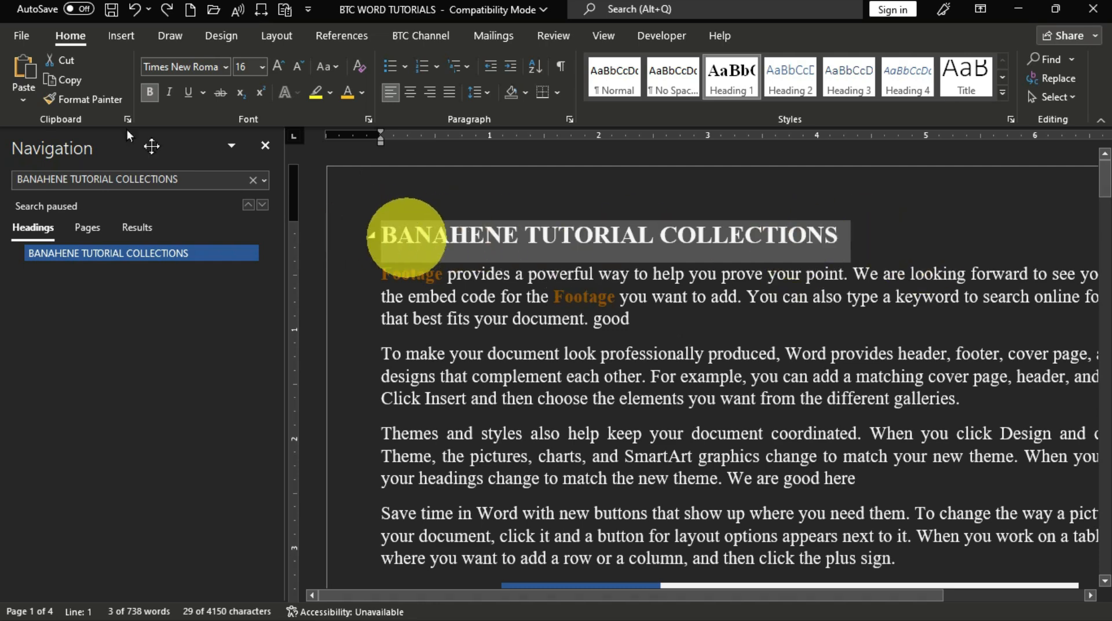
Copy the title's formatting with Format Painter to the "INTRODUCTION" line and the "Insert Footage into Microsoft Word" line.
left_click(93, 99)
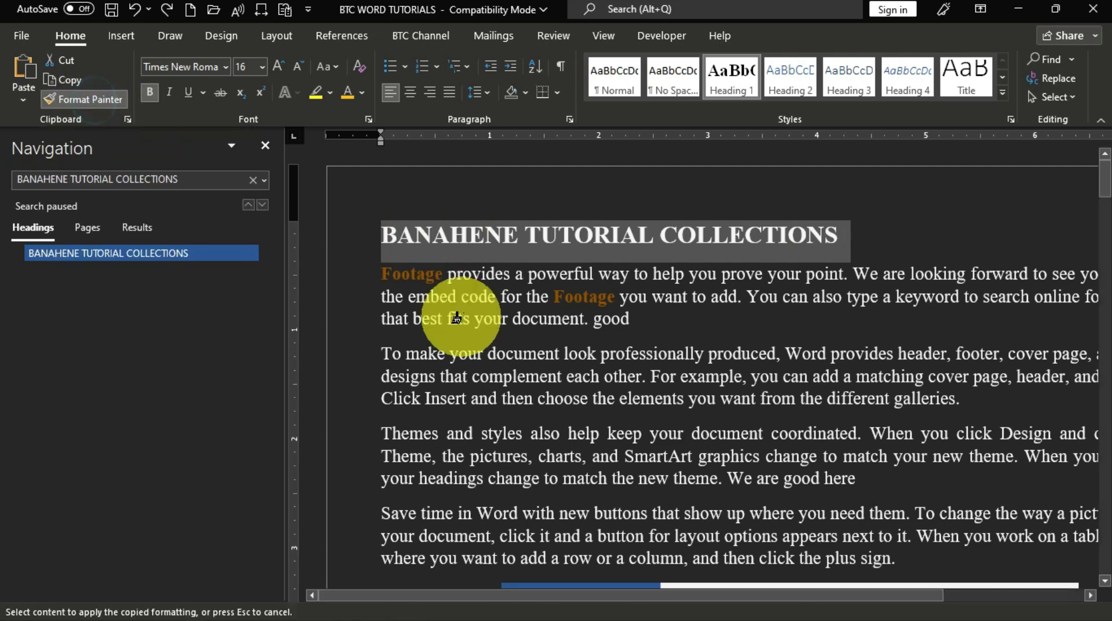
scroll(464, 316, "down", 10)
scroll(463, 316, "down", 5)
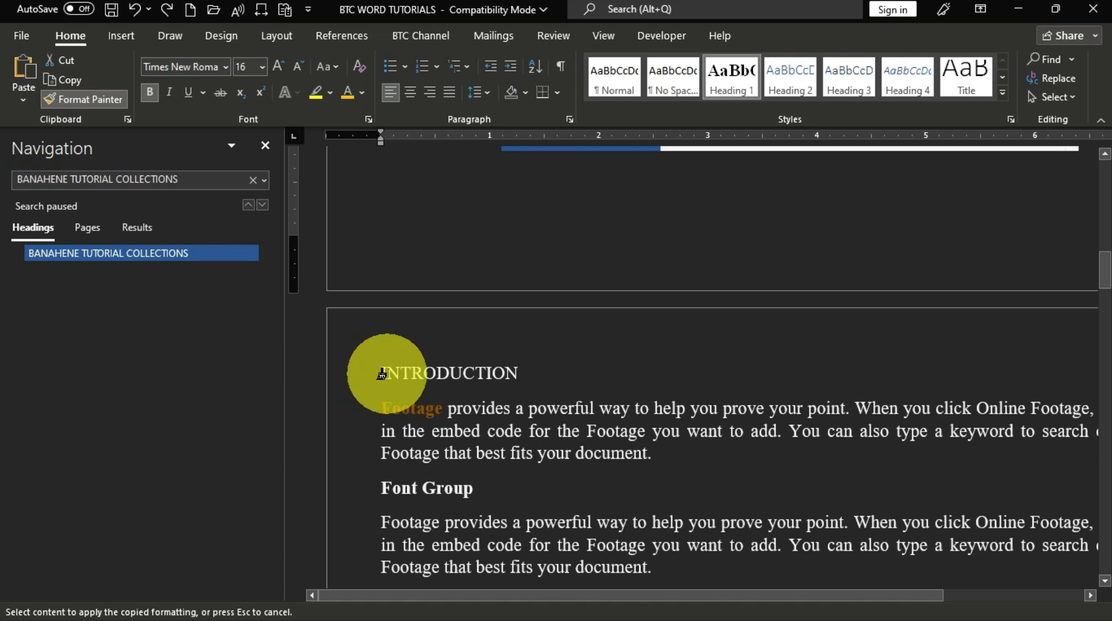
left_click_drag(381, 373, 533, 372)
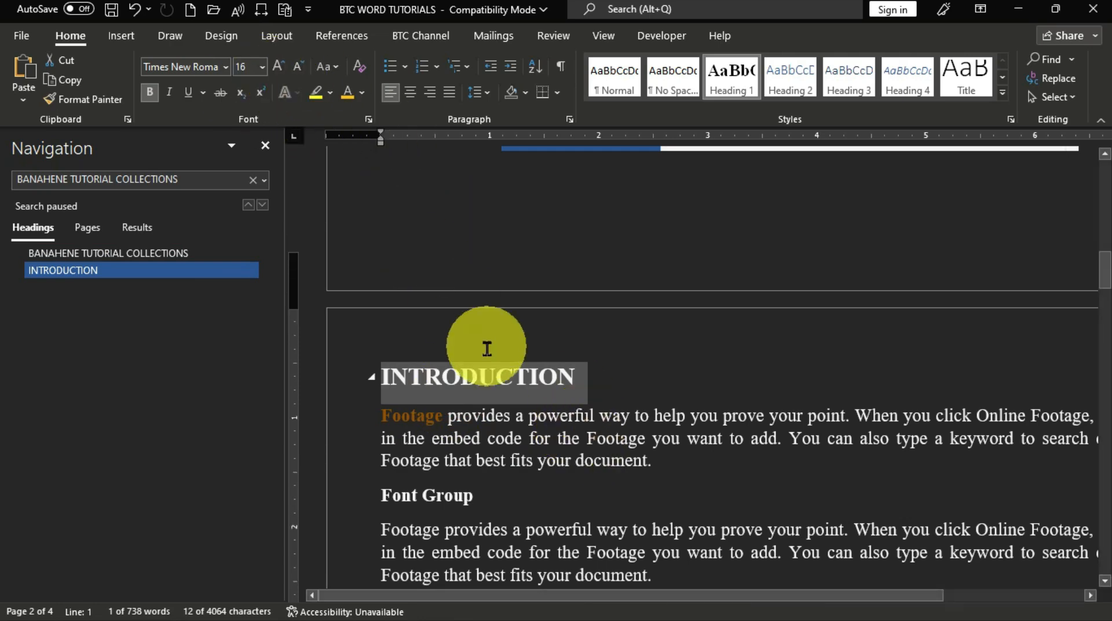
scroll(487, 348, "down", 15)
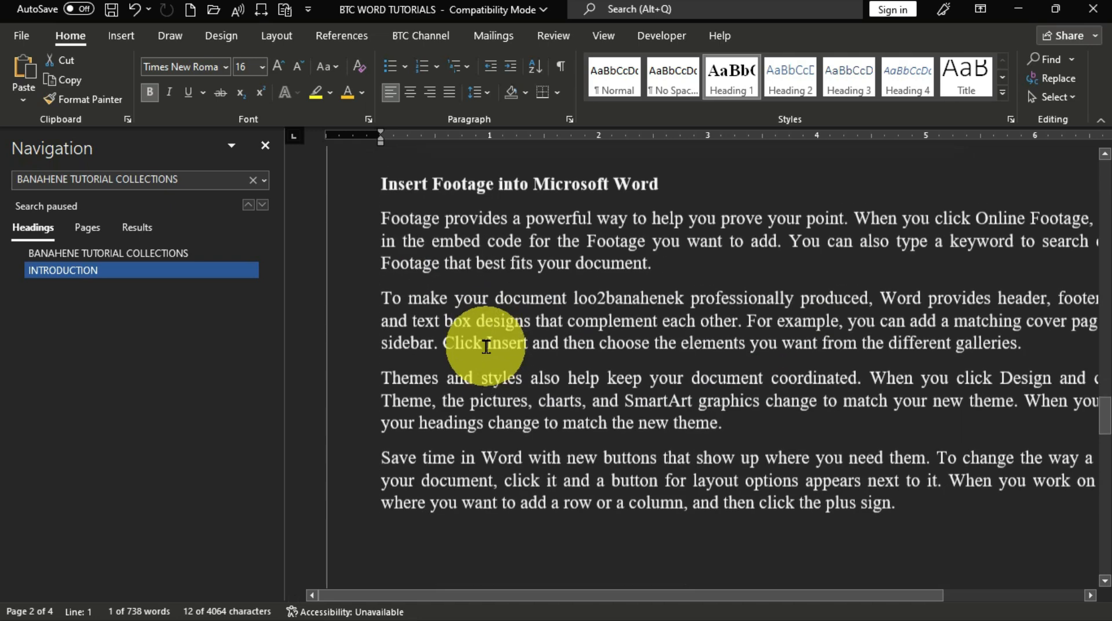
left_click_drag(380, 176, 684, 169)
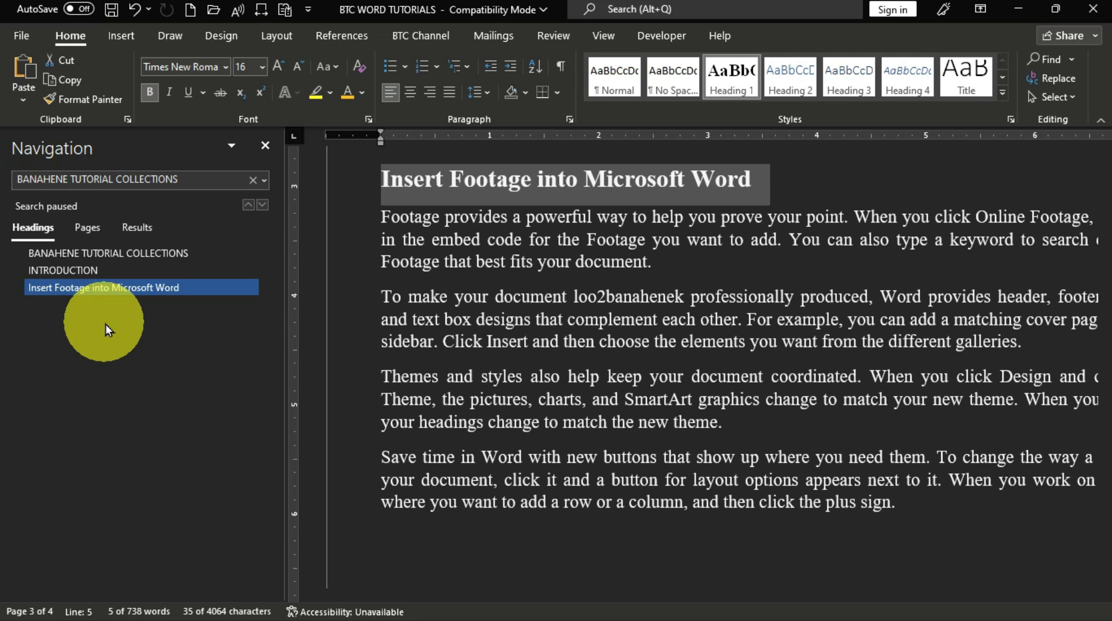
Jump between the INTRODUCTION, title and "Insert Footage into Microsoft Word" headings through the document's heading outline.
left_click(85, 274)
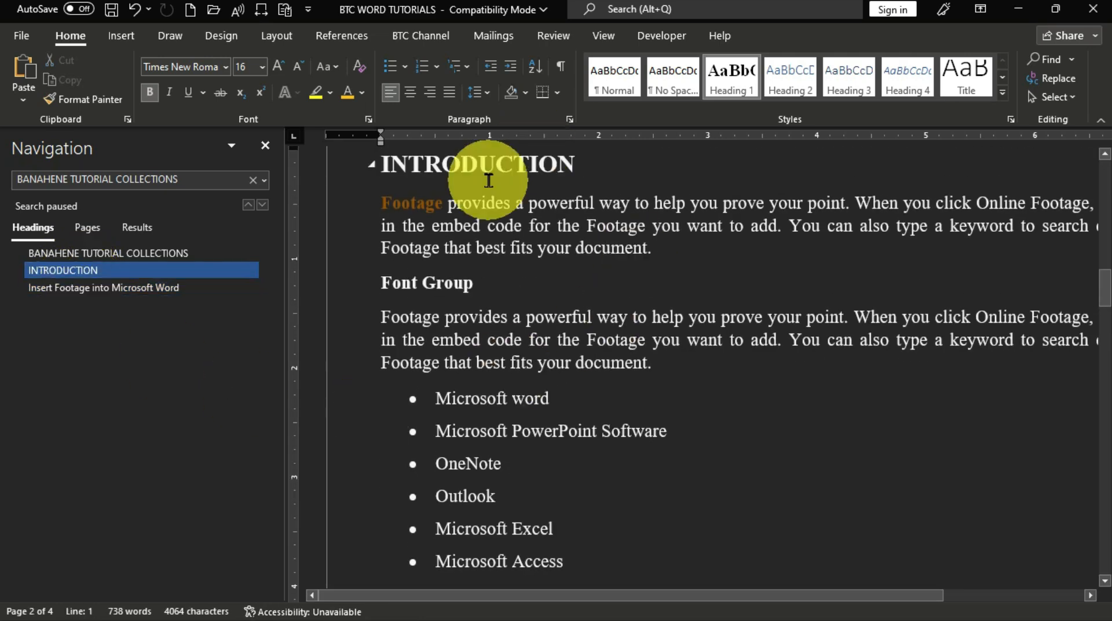
left_click(169, 254)
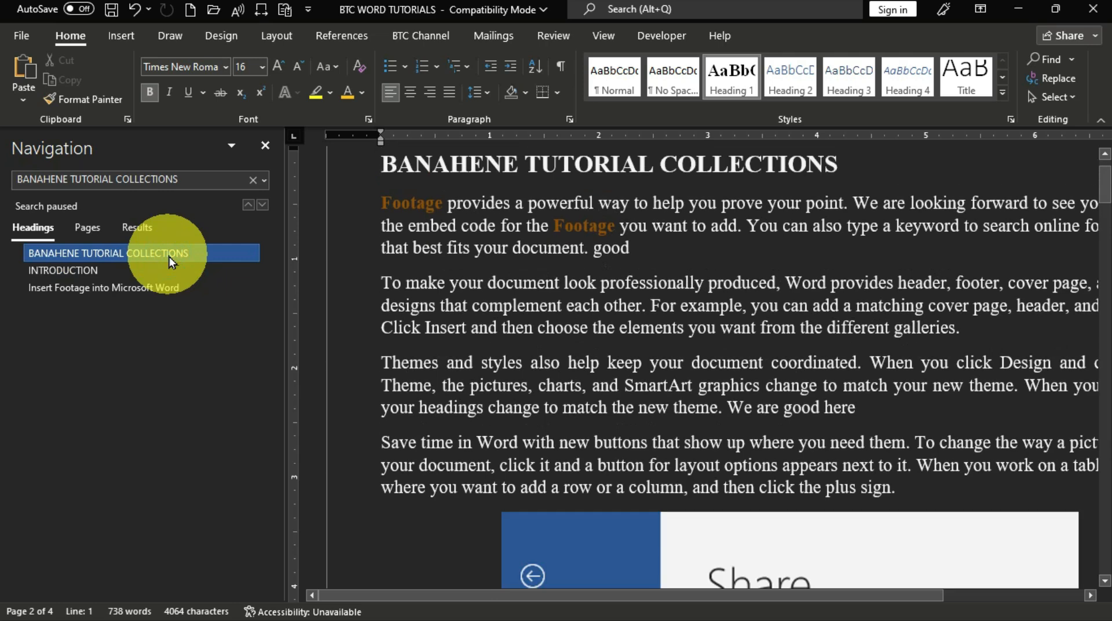
left_click(134, 273)
left_click(152, 289)
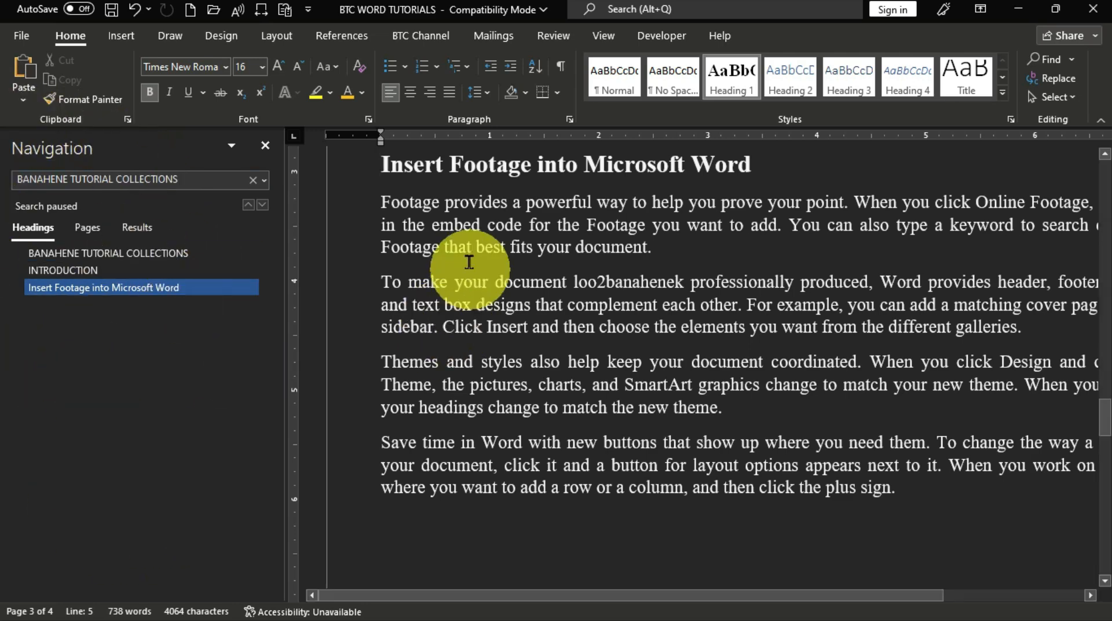
Collapse the content under the "Insert Footage into Microsoft Word", INTRODUCTION and title headings, and check the collapsed document.
key("ctrl+v")
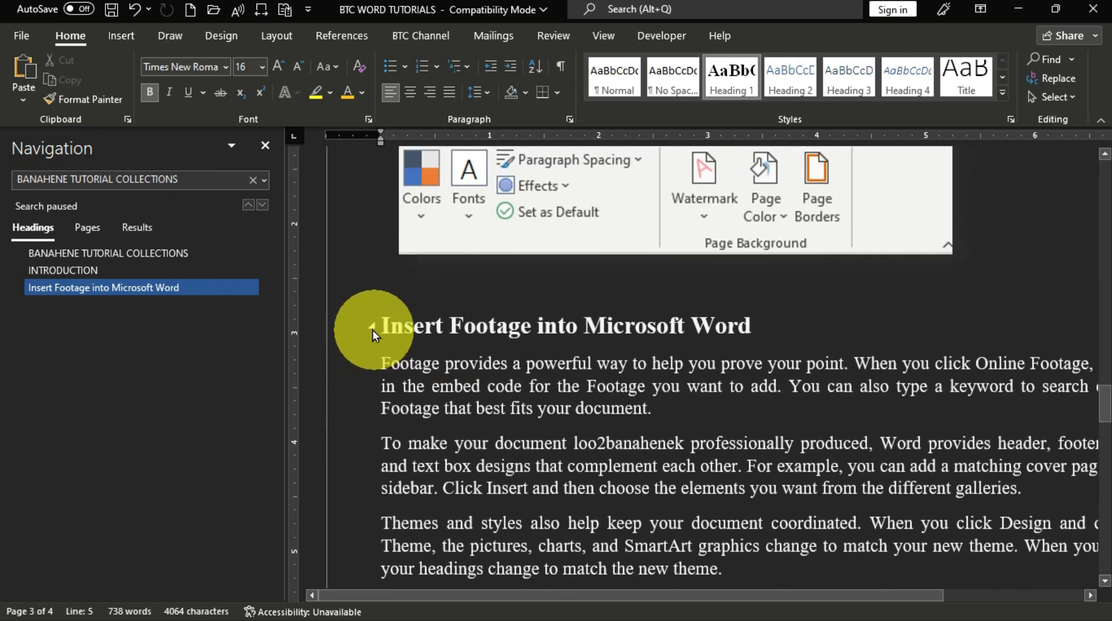
left_click(371, 326)
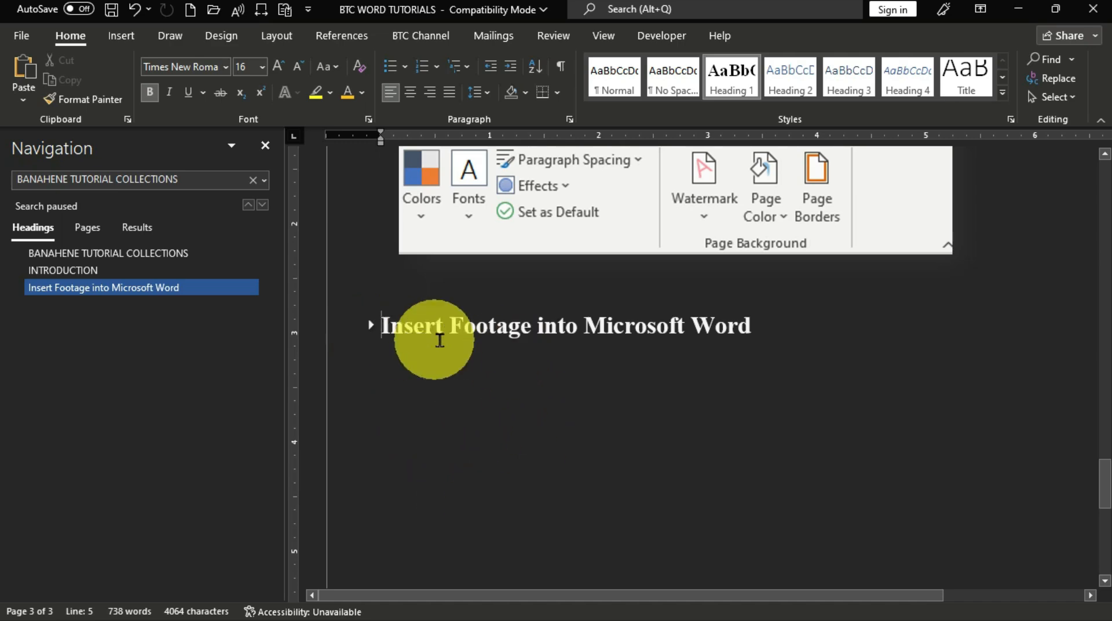
scroll(440, 340, "up", 5)
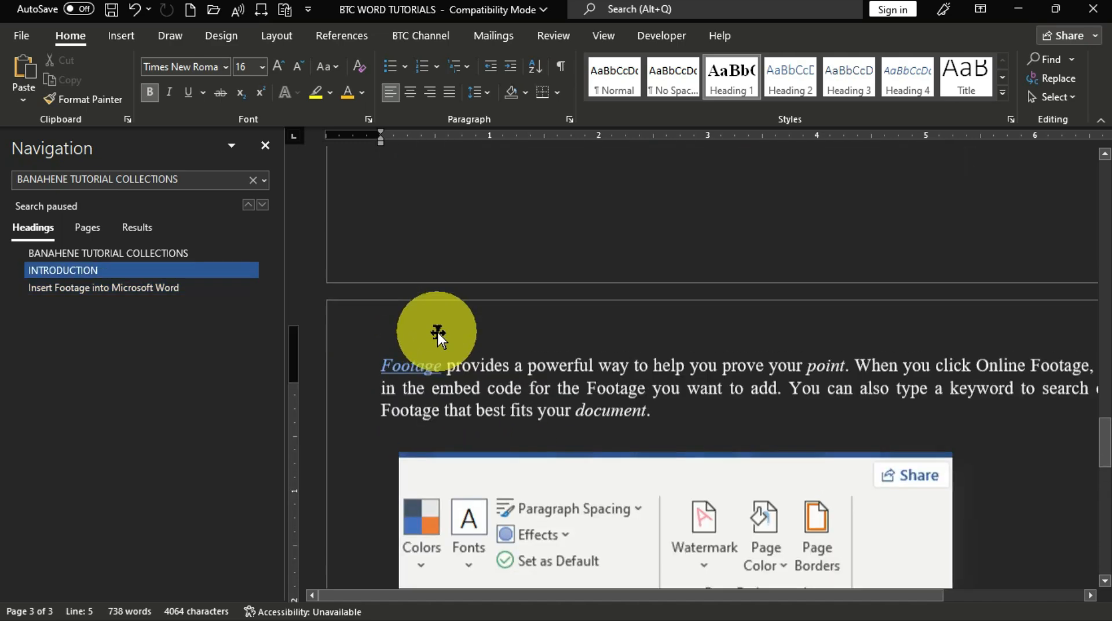
scroll(437, 334, "up", 10)
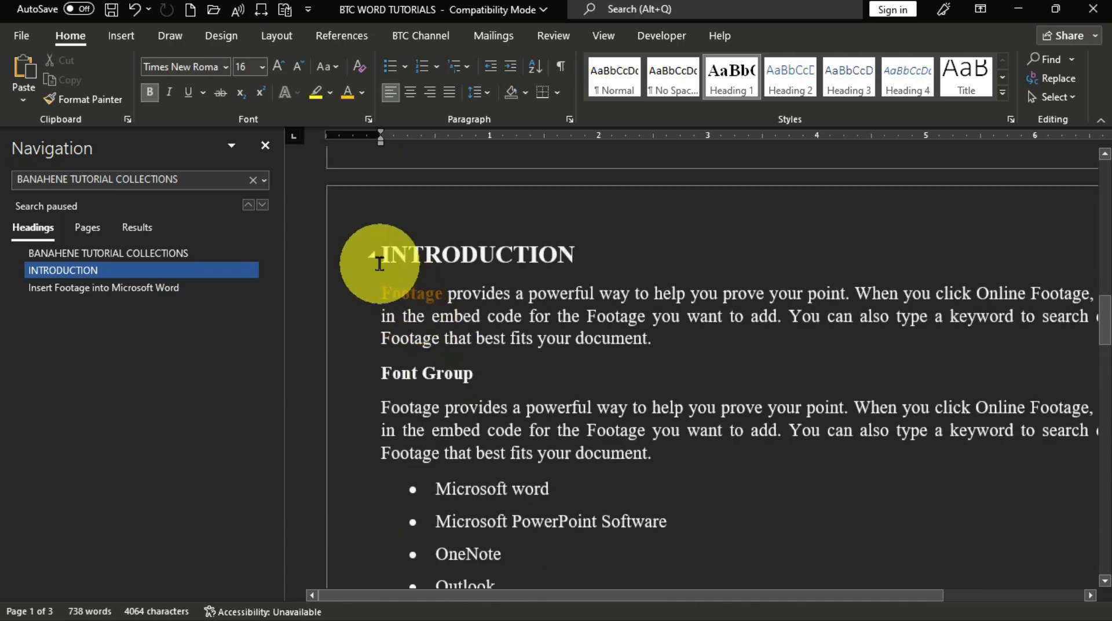
left_click(372, 254)
scroll(427, 321, "up", 10)
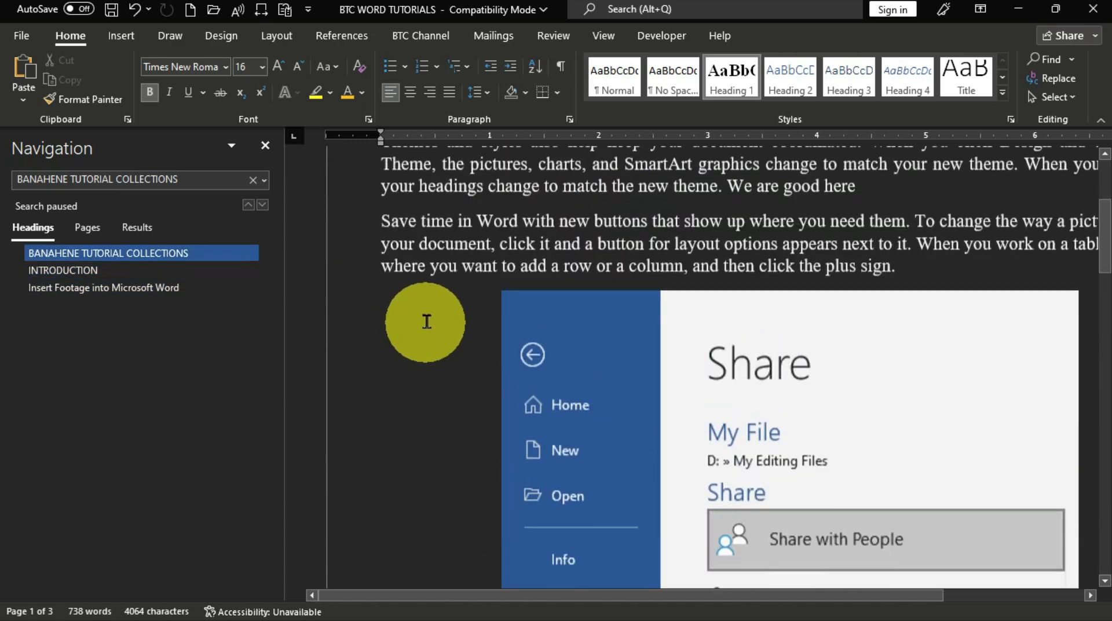
scroll(427, 322, "up", 5)
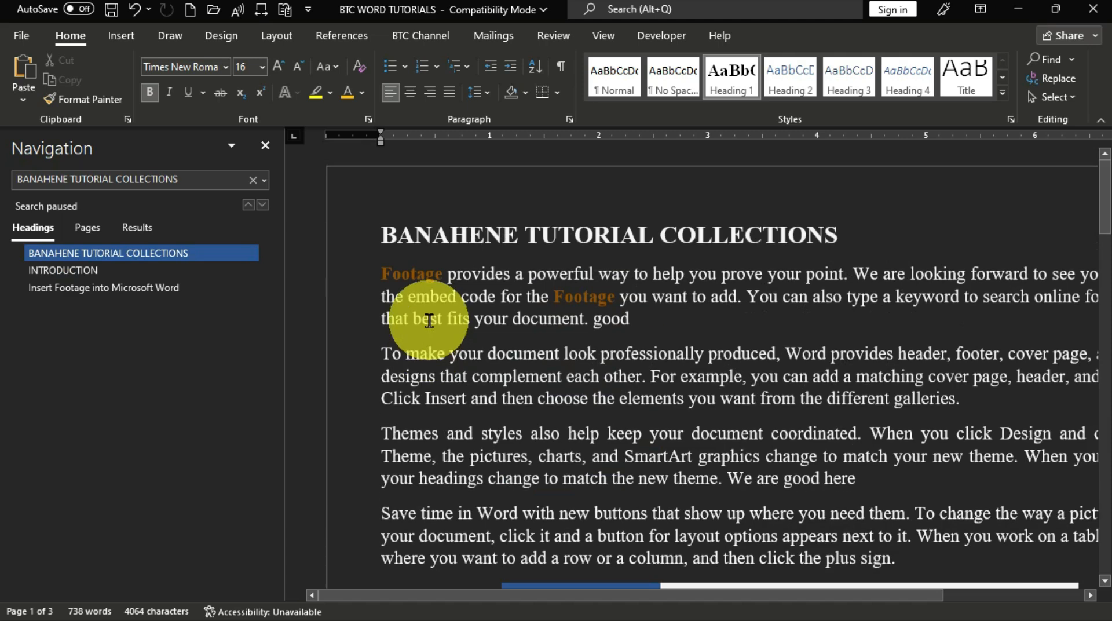
left_click(374, 238)
scroll(769, 458, "down", 5)
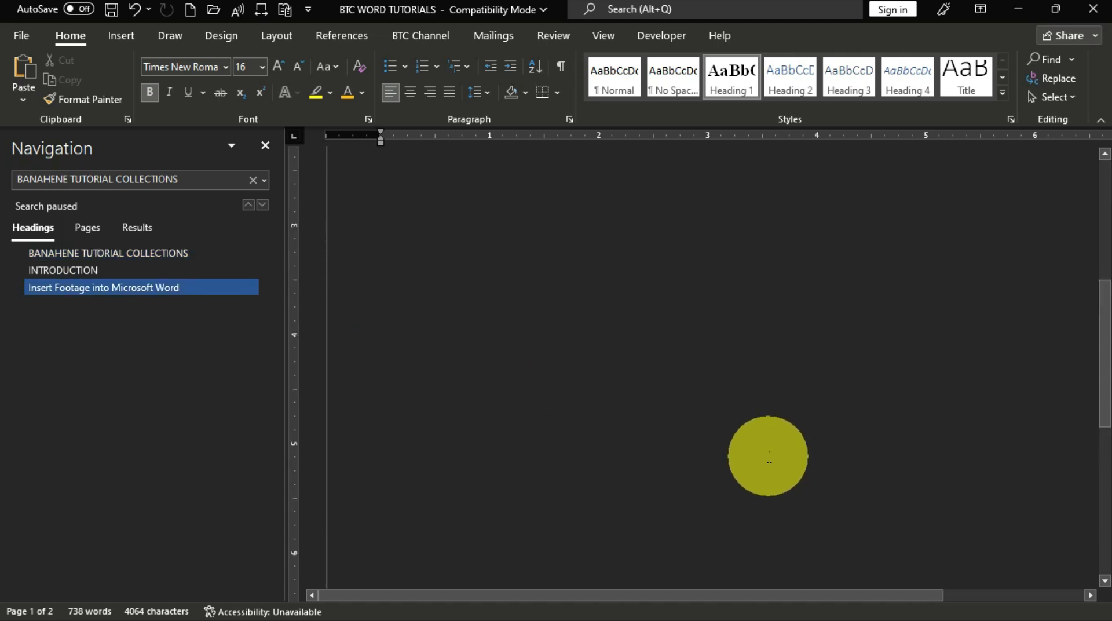
scroll(769, 456, "up", 4)
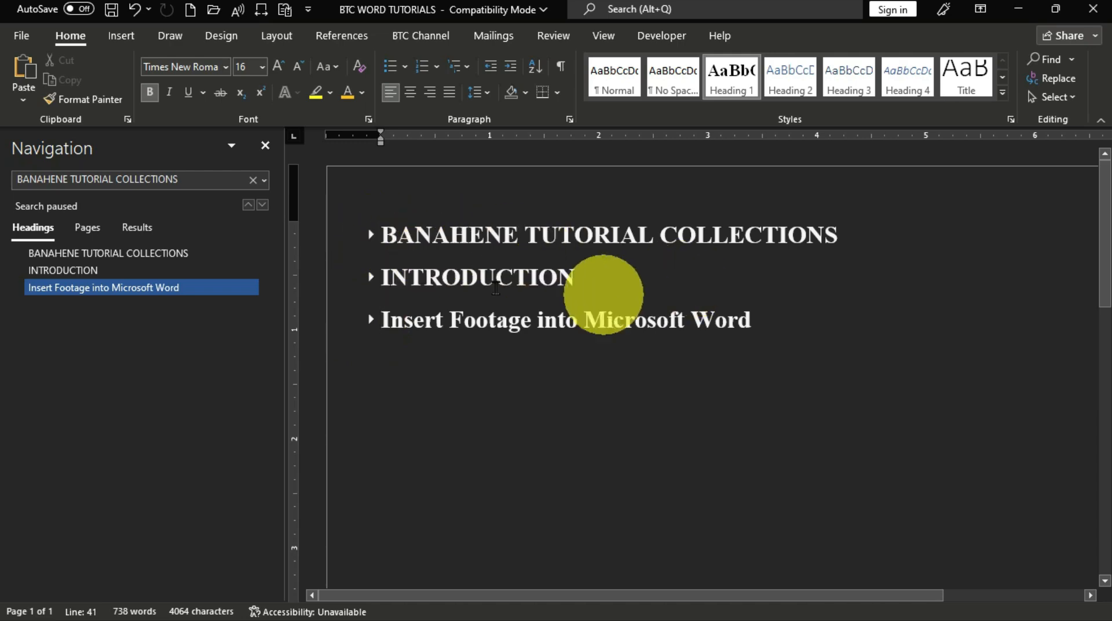
Expand and recollapse the title and INTRODUCTION sections in turn, and expand the "Insert Footage into Microsoft Word" section.
left_click(371, 237)
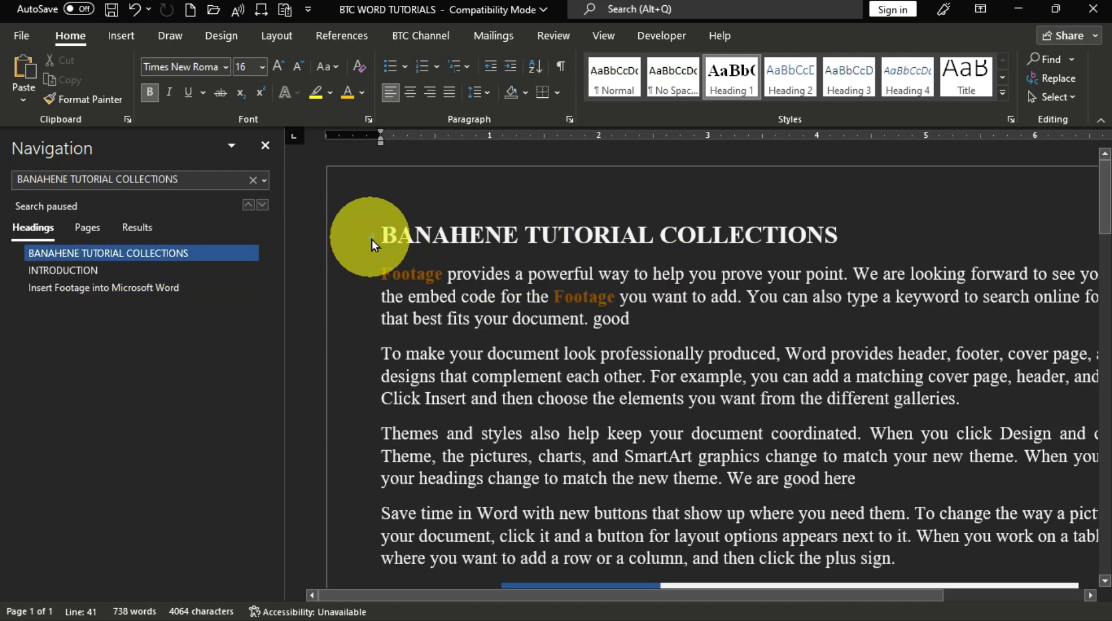
left_click(372, 238)
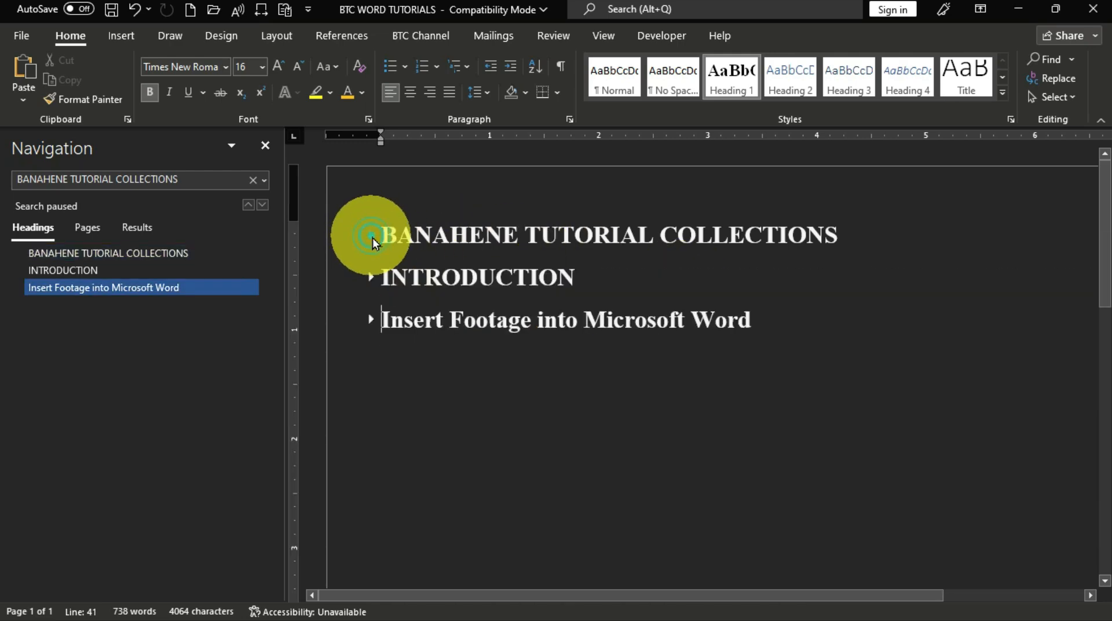
left_click(369, 280)
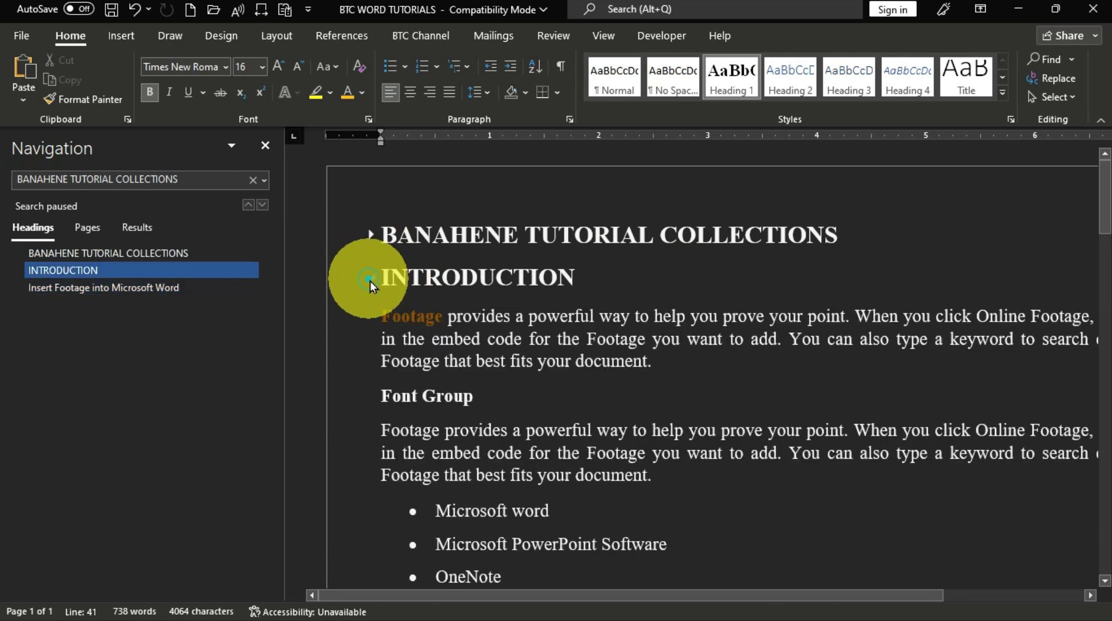
left_click(369, 280)
left_click(368, 323)
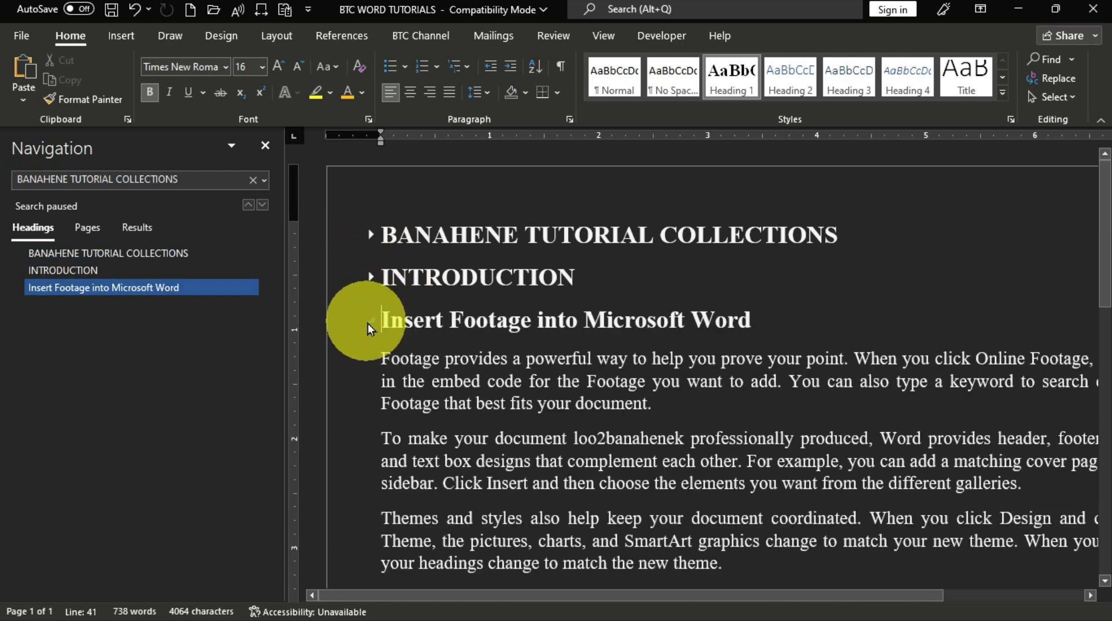
Collapse the "Insert Footage into Microsoft Word" section, and expand the content under all three headings again.
left_click(368, 323)
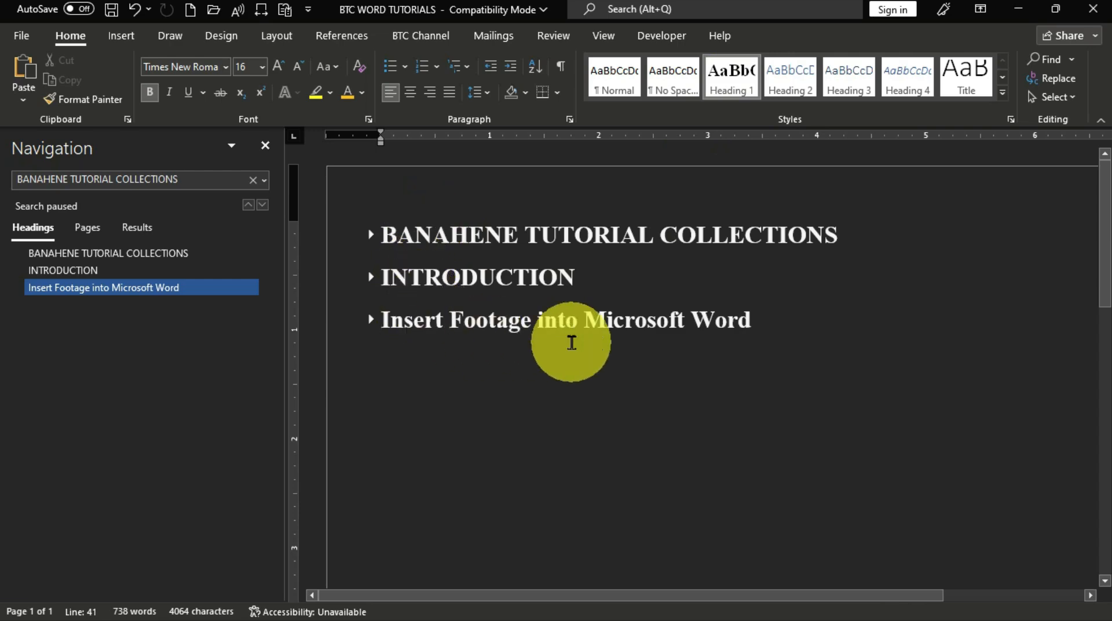
left_click(370, 235)
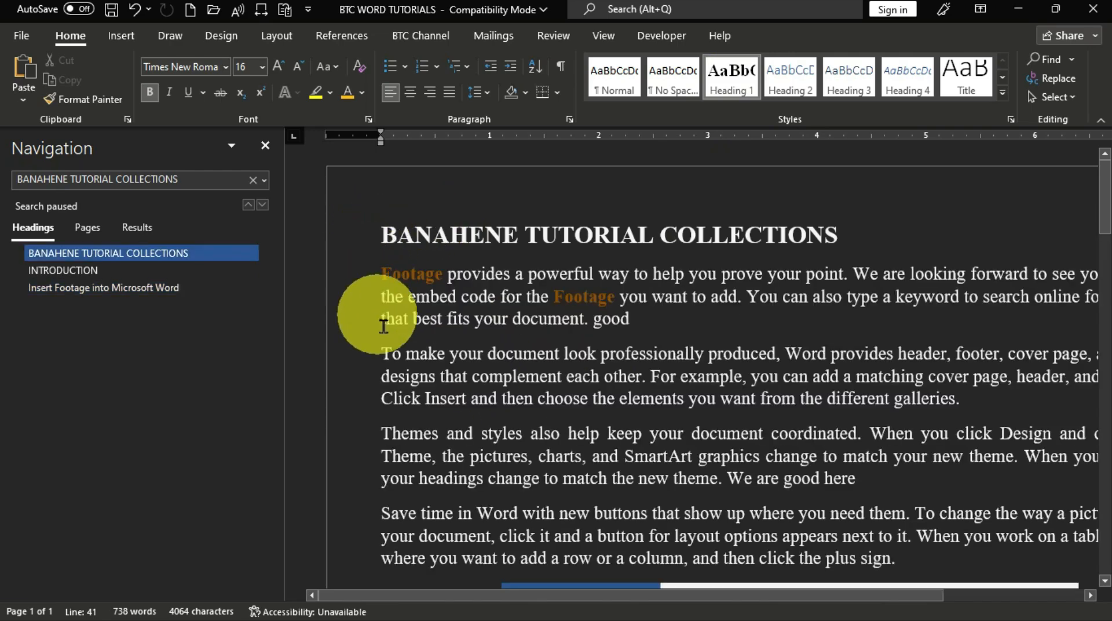
left_click(370, 386)
scroll(394, 405, "down", 10)
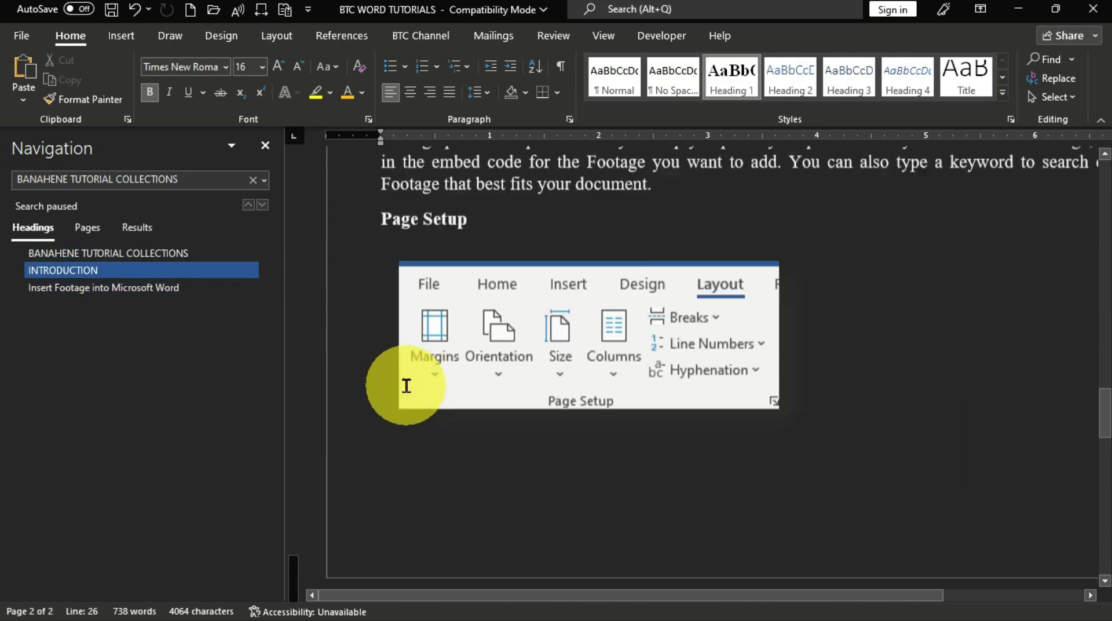
left_click(371, 286)
Insert an Automatic Table 1 table of contents on a new blank line above the document title, and close the Navigation pane.
key("ctrl+Home")
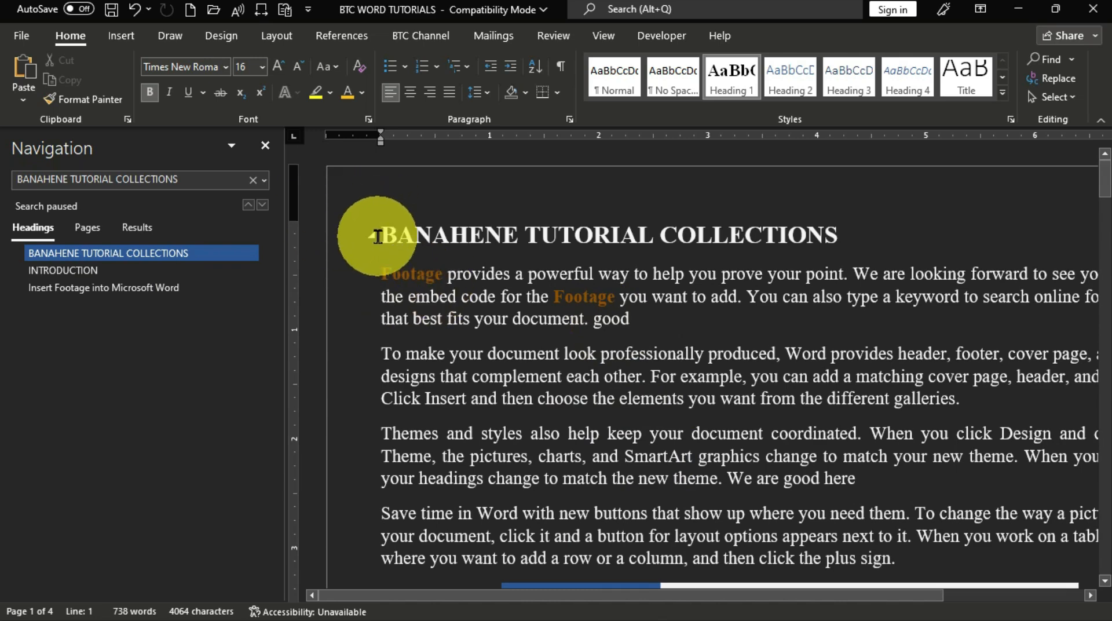
key("ctrl+z")
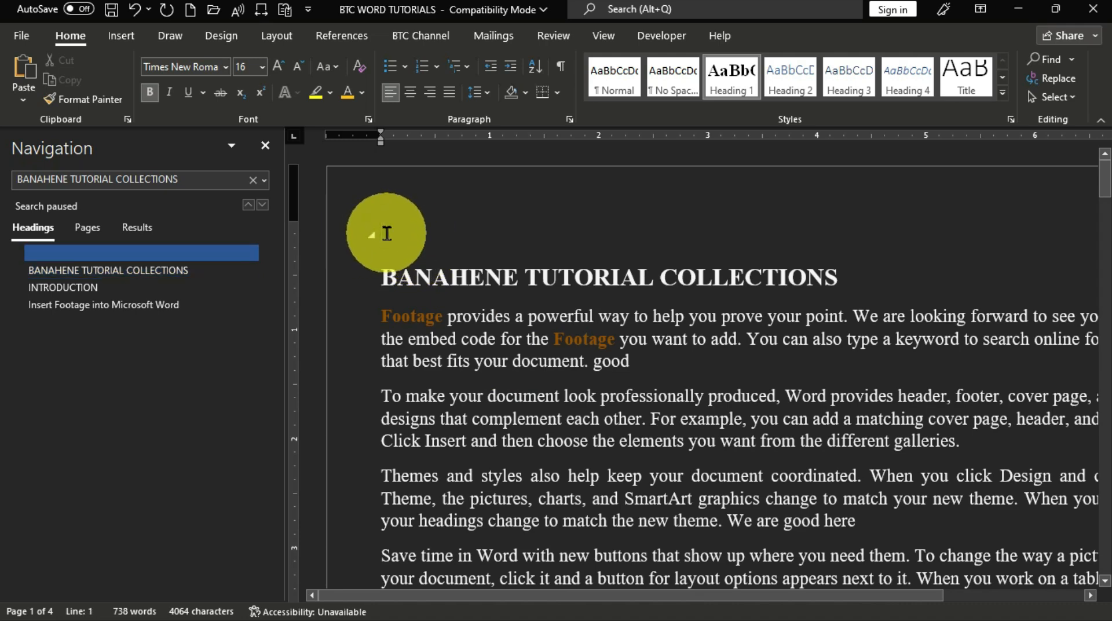
left_click(350, 40)
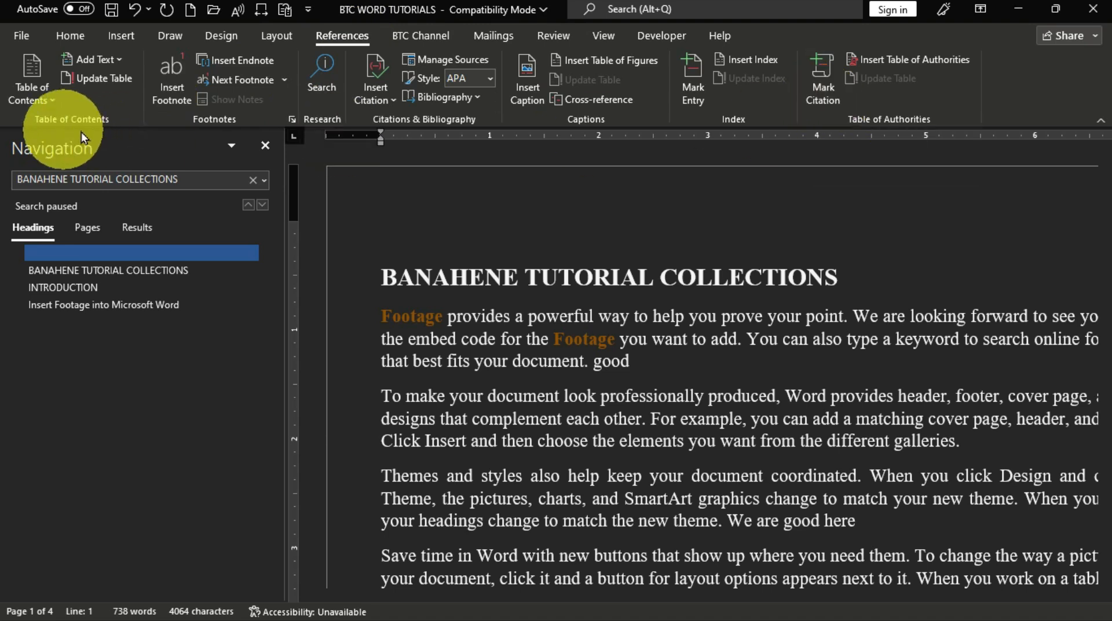
left_click(32, 77)
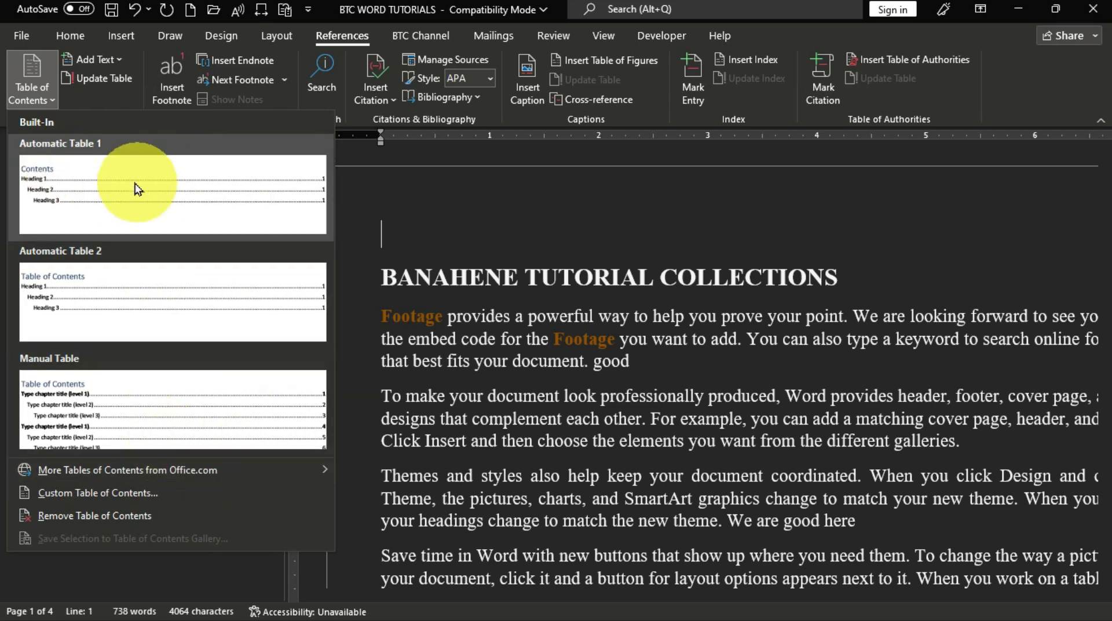
left_click(109, 179)
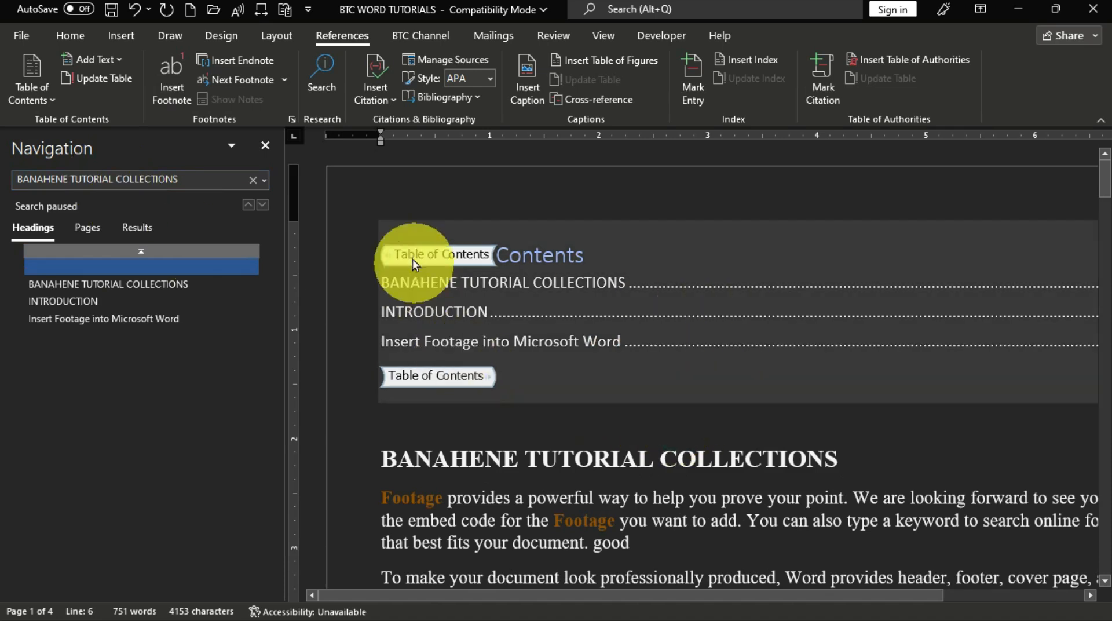
left_click(435, 312)
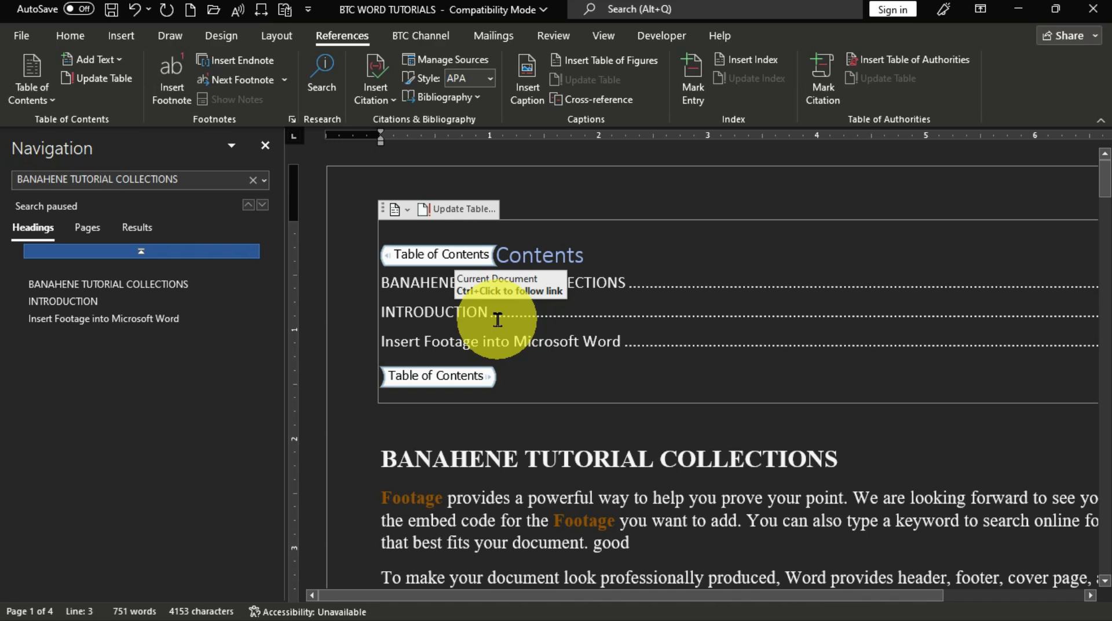
left_click(266, 149)
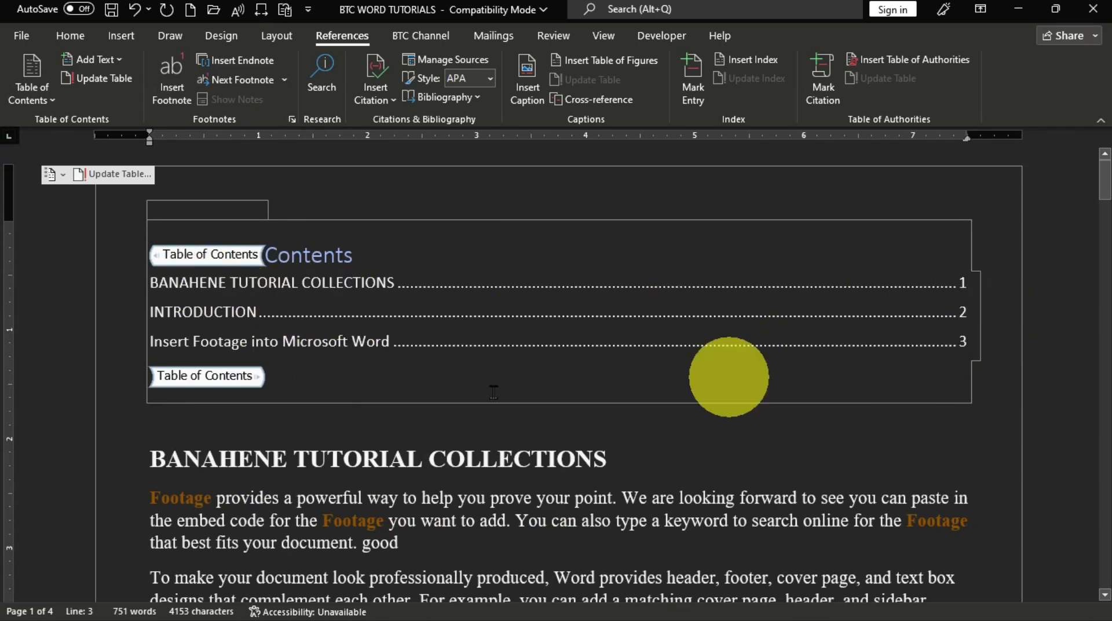
Follow the table of contents links to "Insert Footage into Microsoft Word" and, back from the contents table, to INTRODUCTION.
key("ctrl")
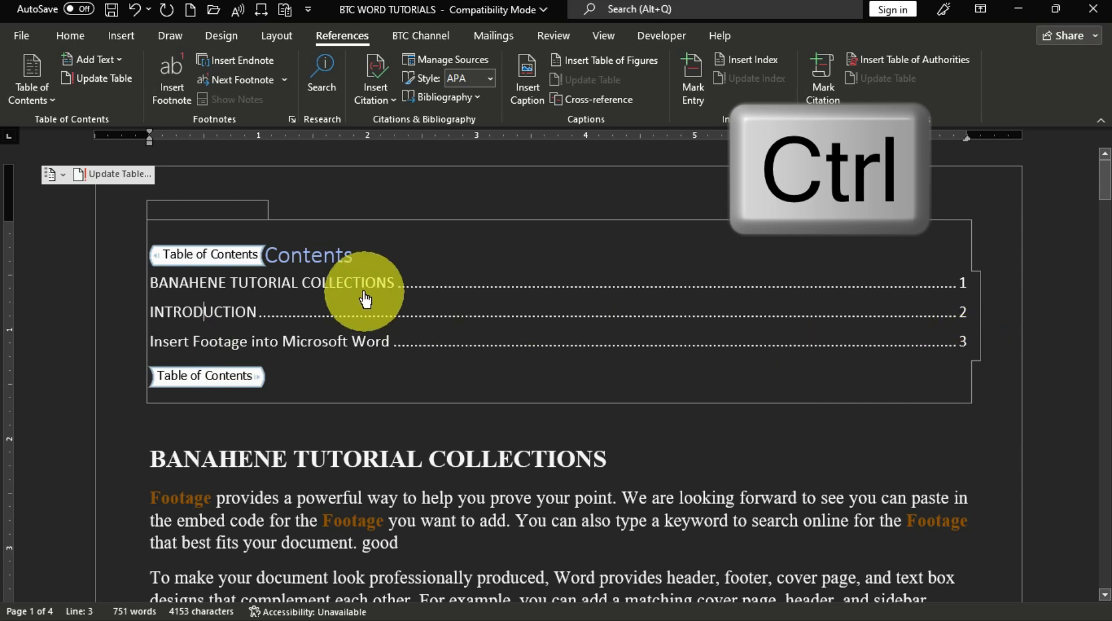
left_click(237, 346, "ctrl")
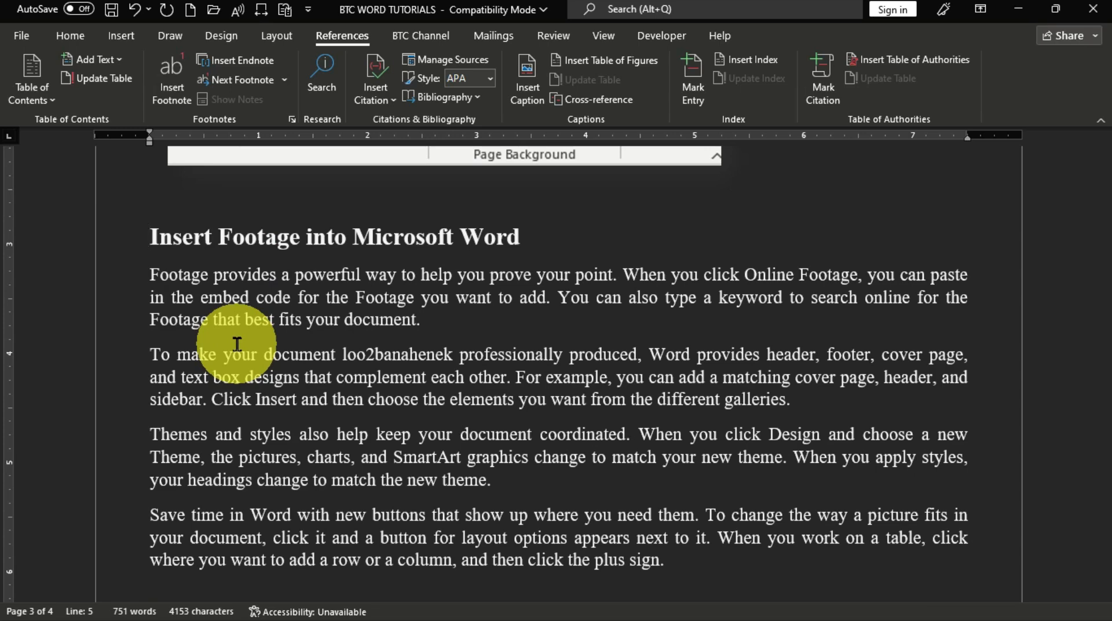
key("ctrl+Home")
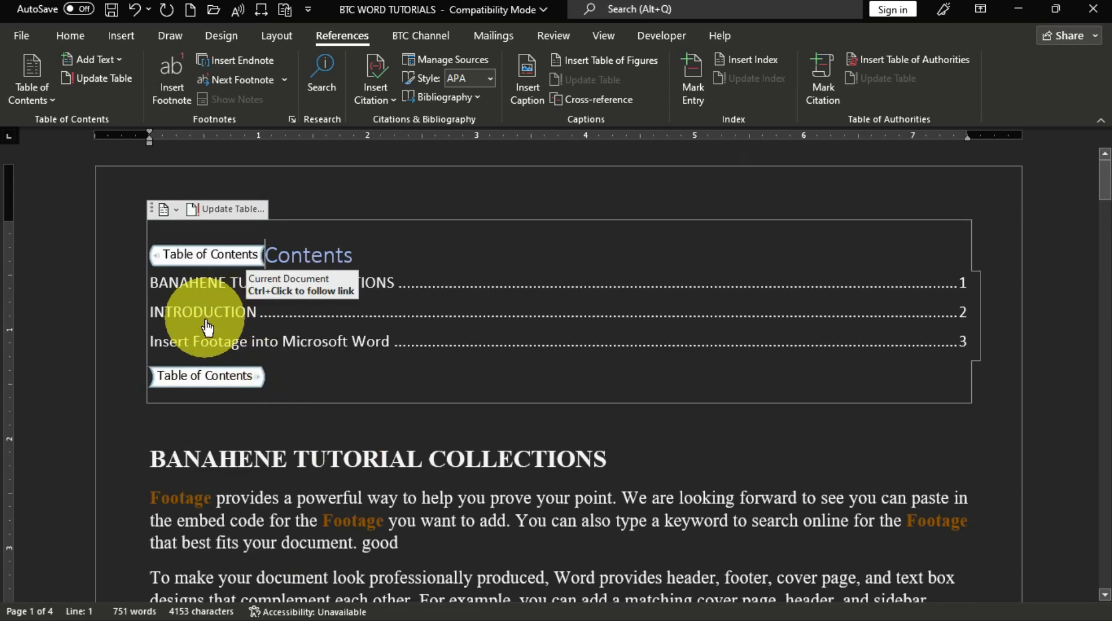
left_click(199, 319, "ctrl")
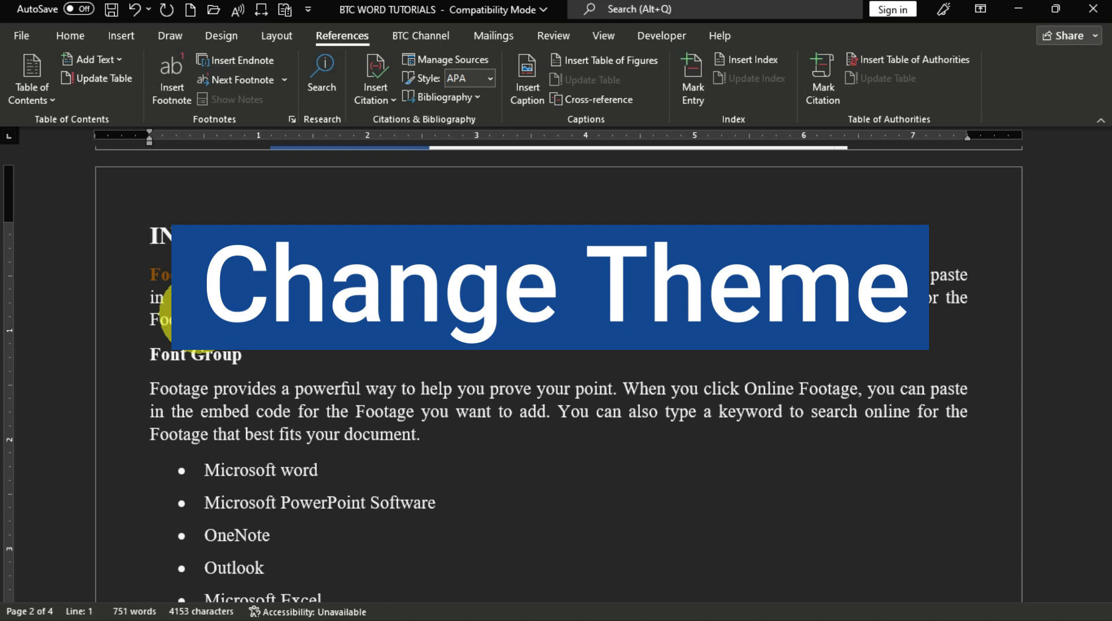
Select the whole document and look through the available theme colors, theme fonts, effects and paragraph spacing options.
left_click(70, 39)
left_click(1073, 97)
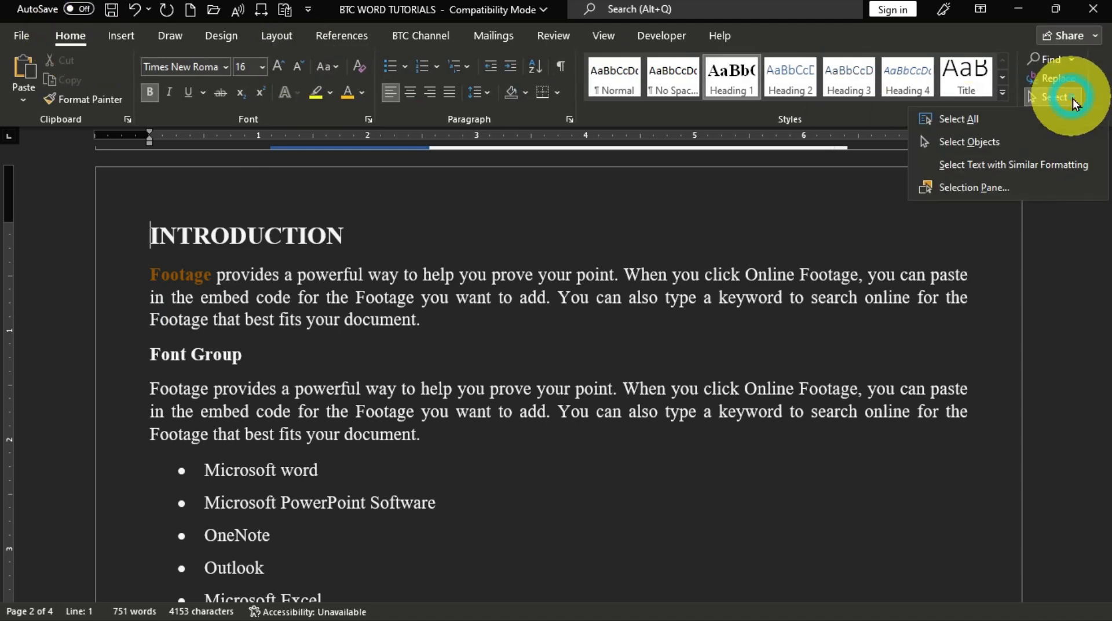
left_click(985, 119)
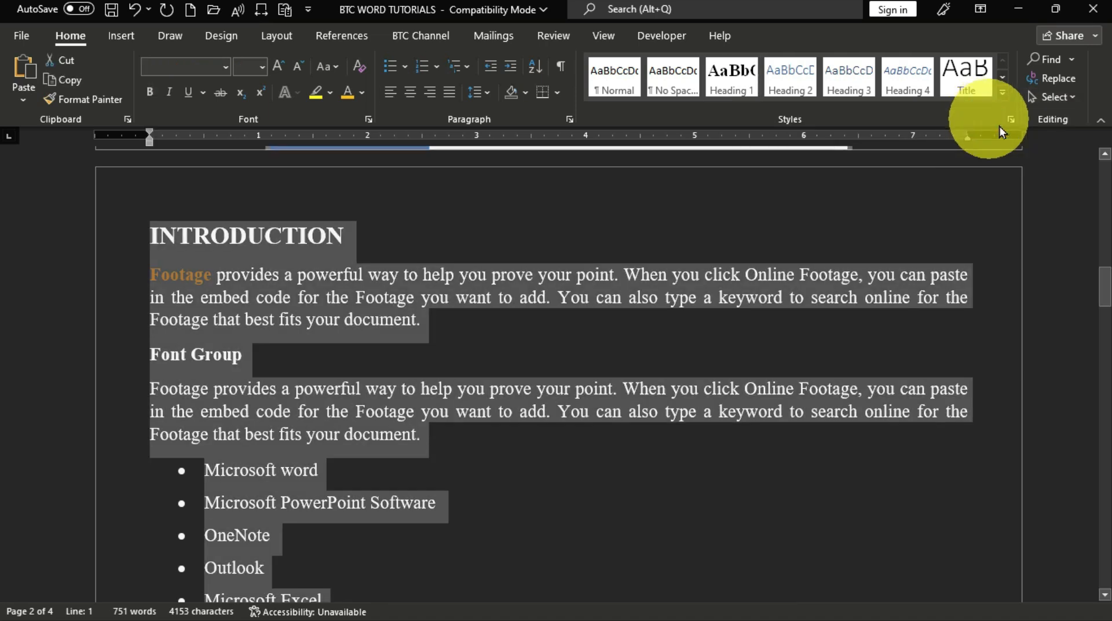
left_click(221, 37)
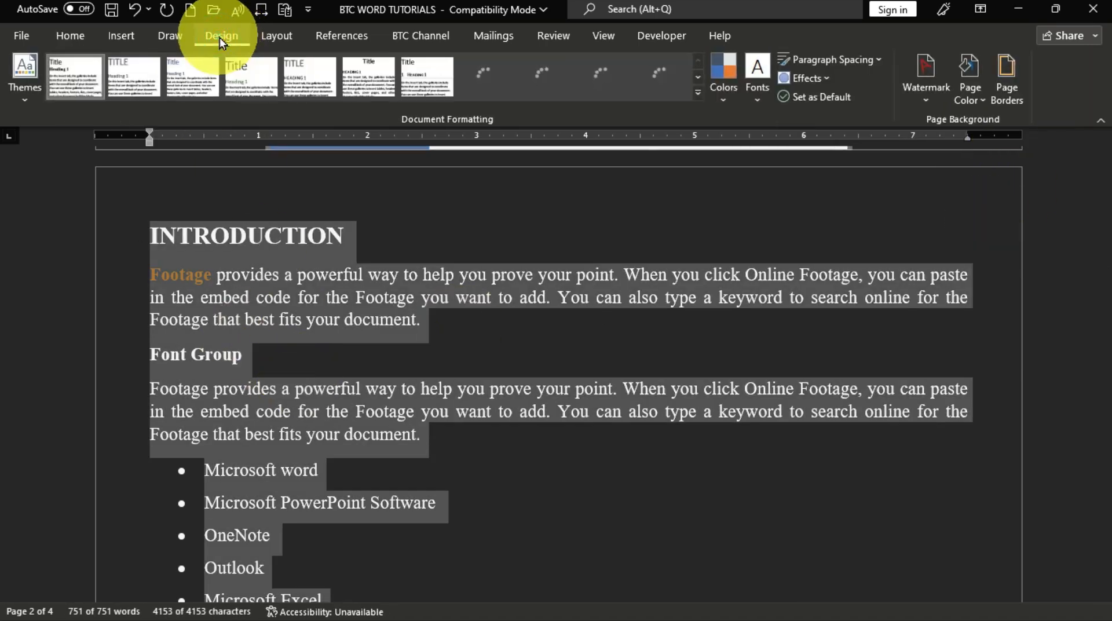
left_click(723, 96)
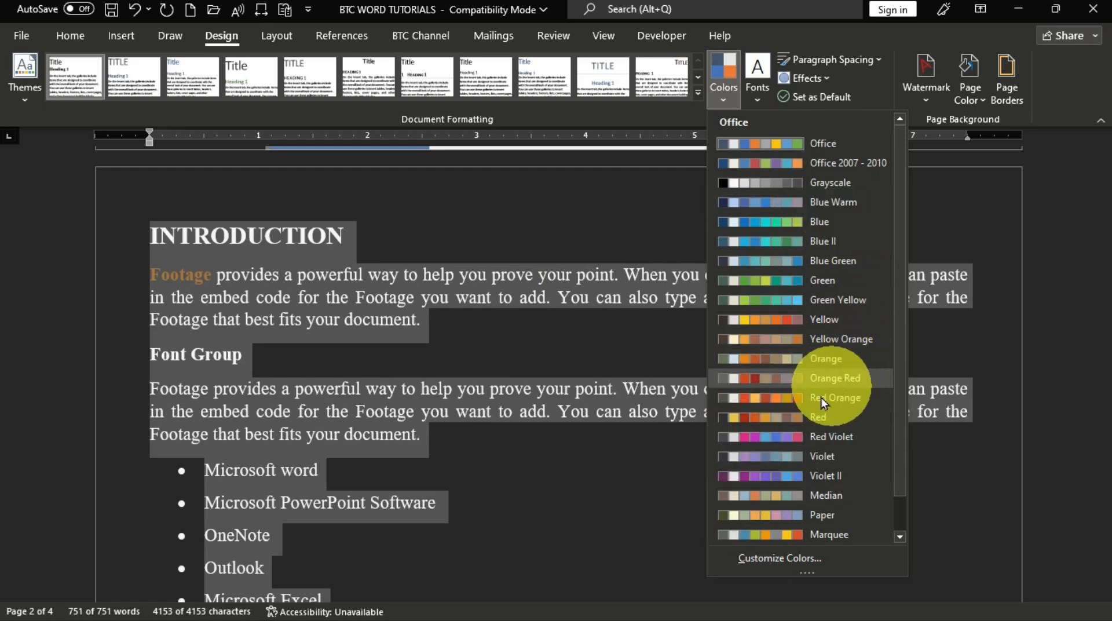
left_click(755, 103)
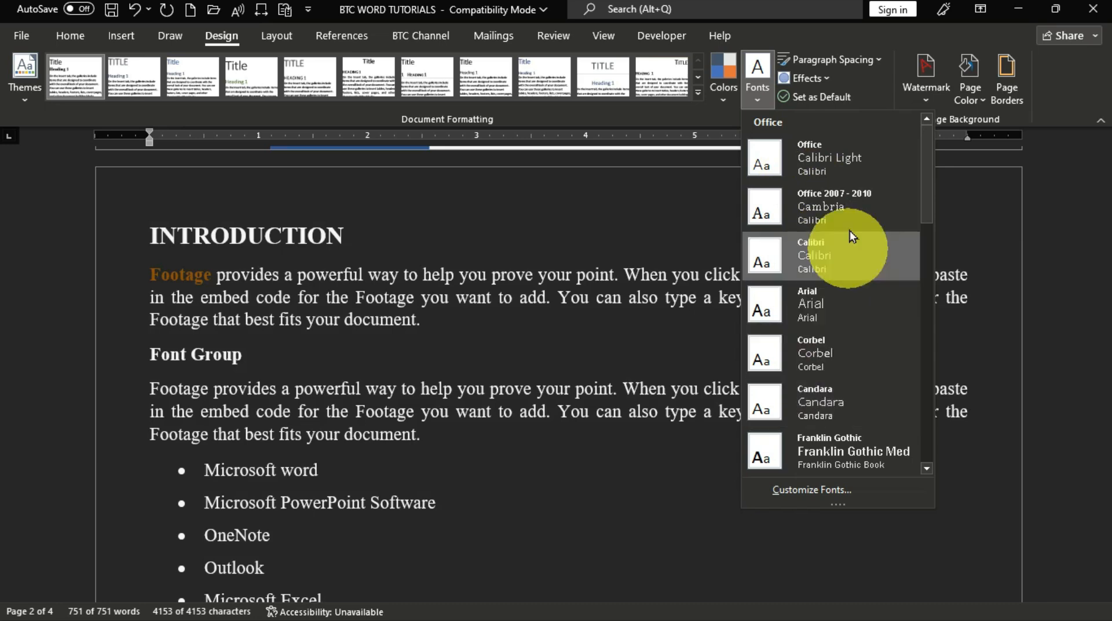
left_click(822, 80)
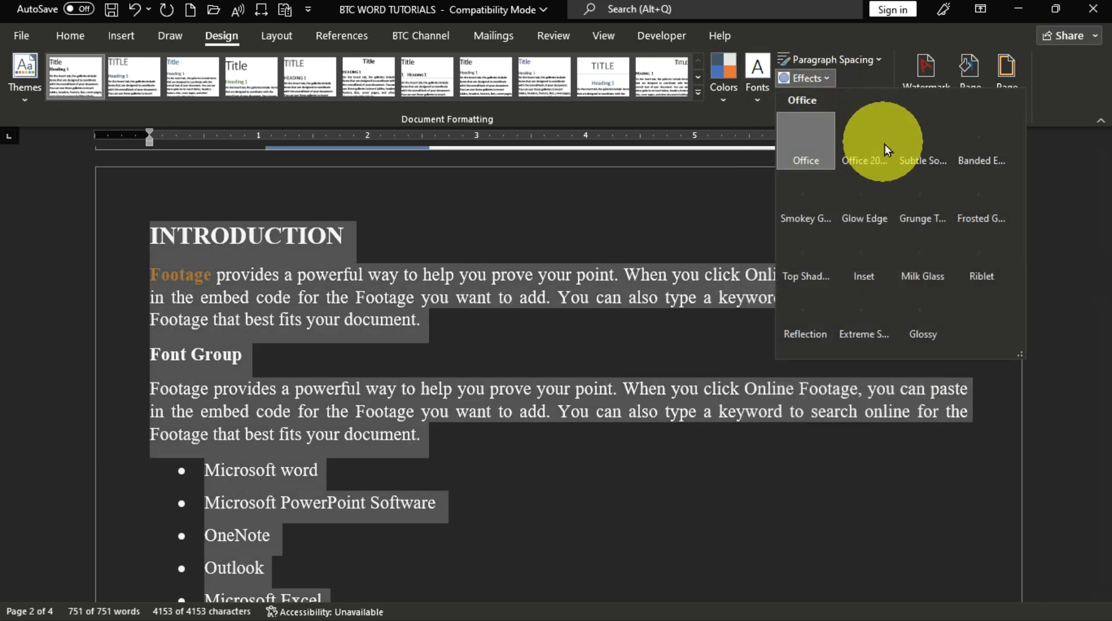
left_click(848, 61)
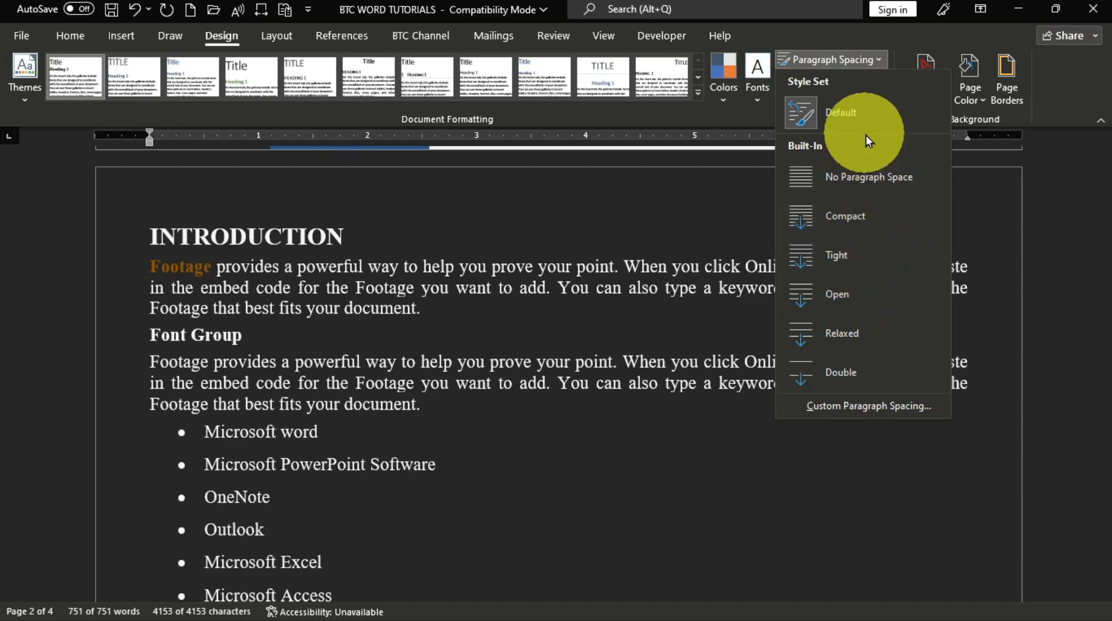
left_click(734, 120)
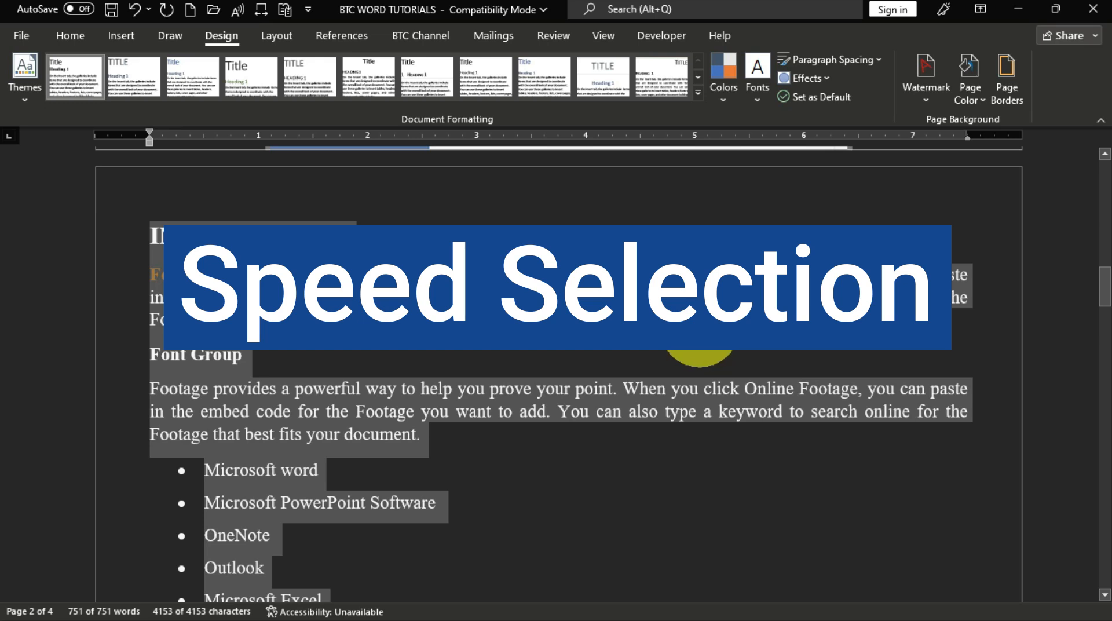
Clear the whole-document selection and select the single words "When" and "powerful" in turn in the first INTRODUCTION paragraph.
left_click(698, 342)
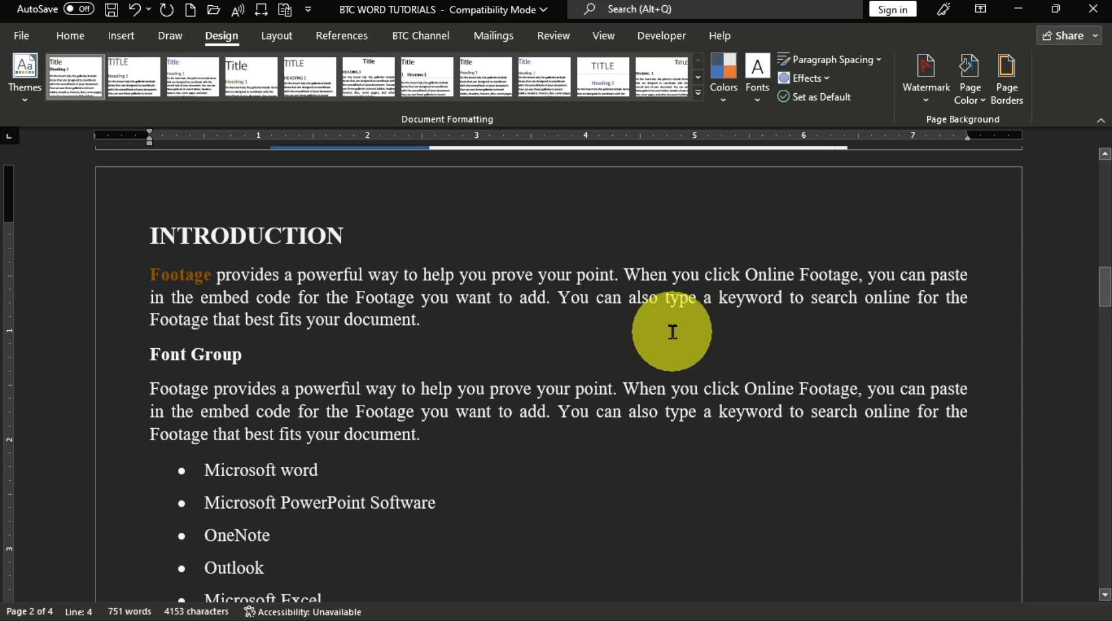
double_click(647, 275)
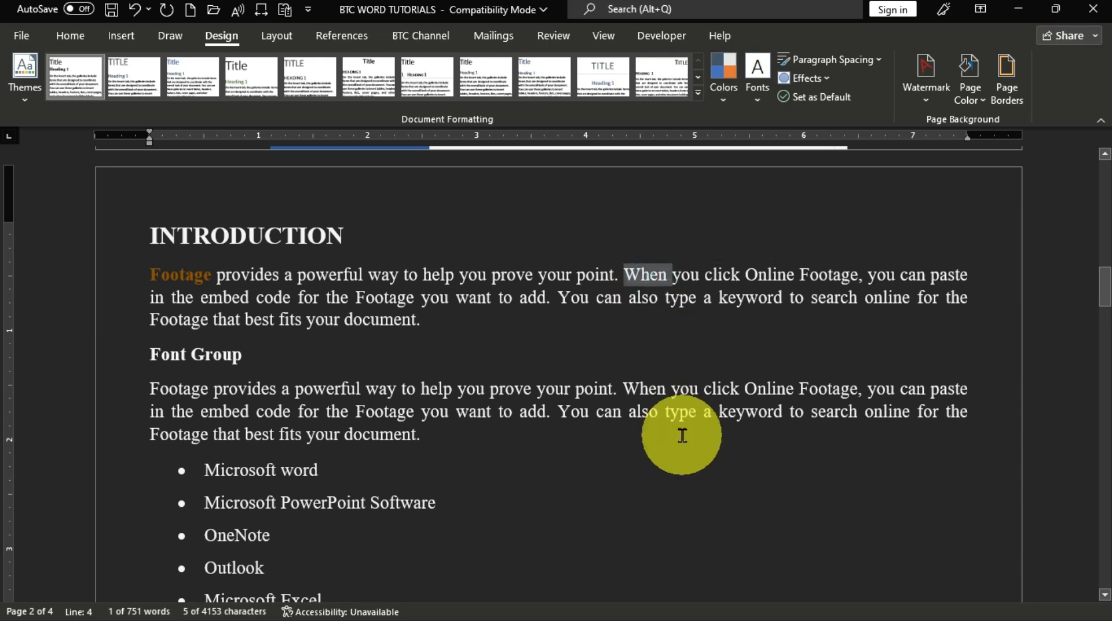
double_click(326, 276)
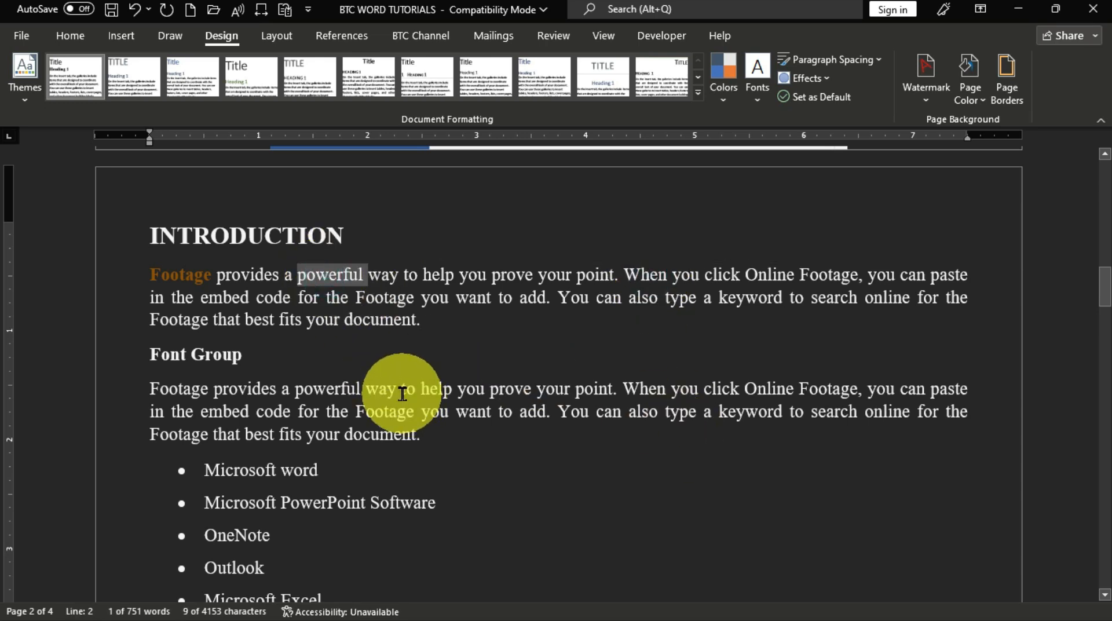
Select the separate words "prove", "keyword", "document" and "that" together in the first INTRODUCTION paragraph, and clear the selection.
double_click(512, 274)
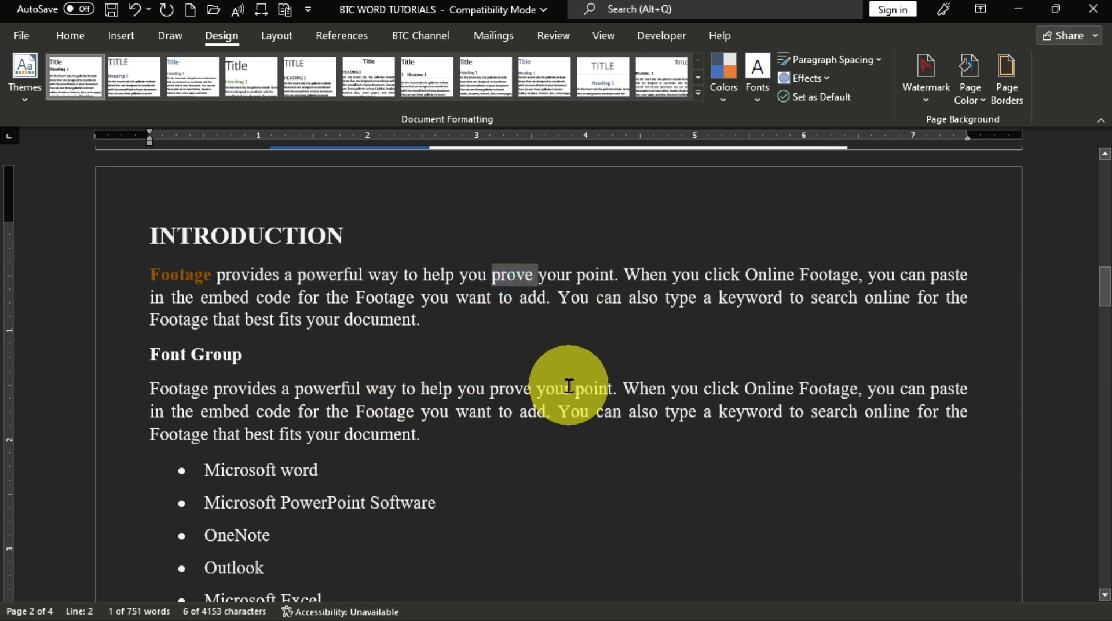
double_click(750, 299, "ctrl")
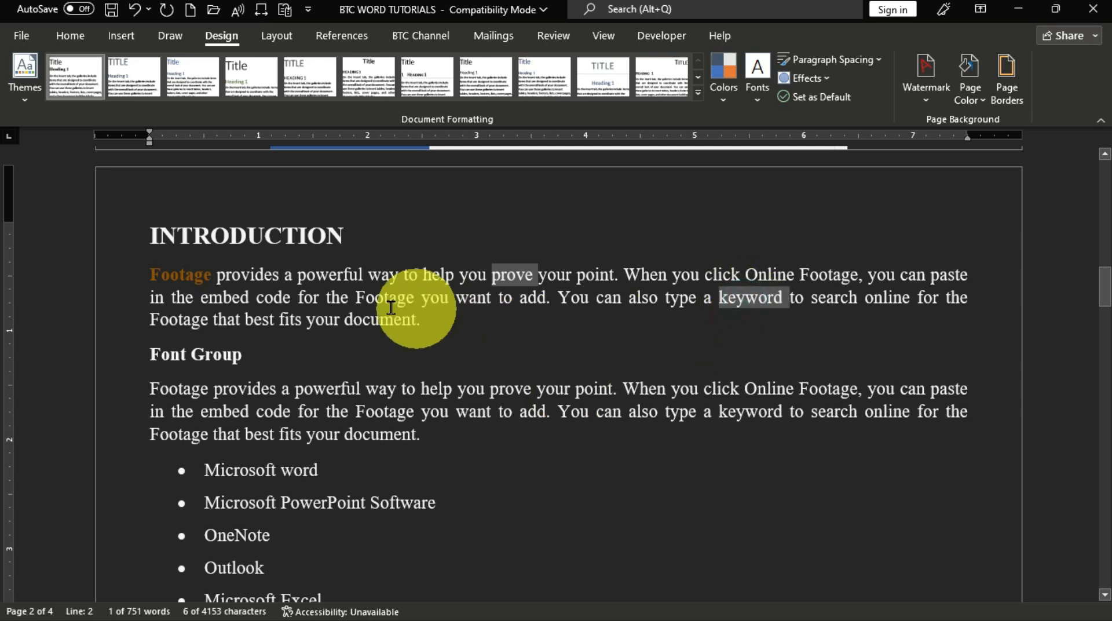
double_click(370, 319, "ctrl")
double_click(227, 319, "ctrl")
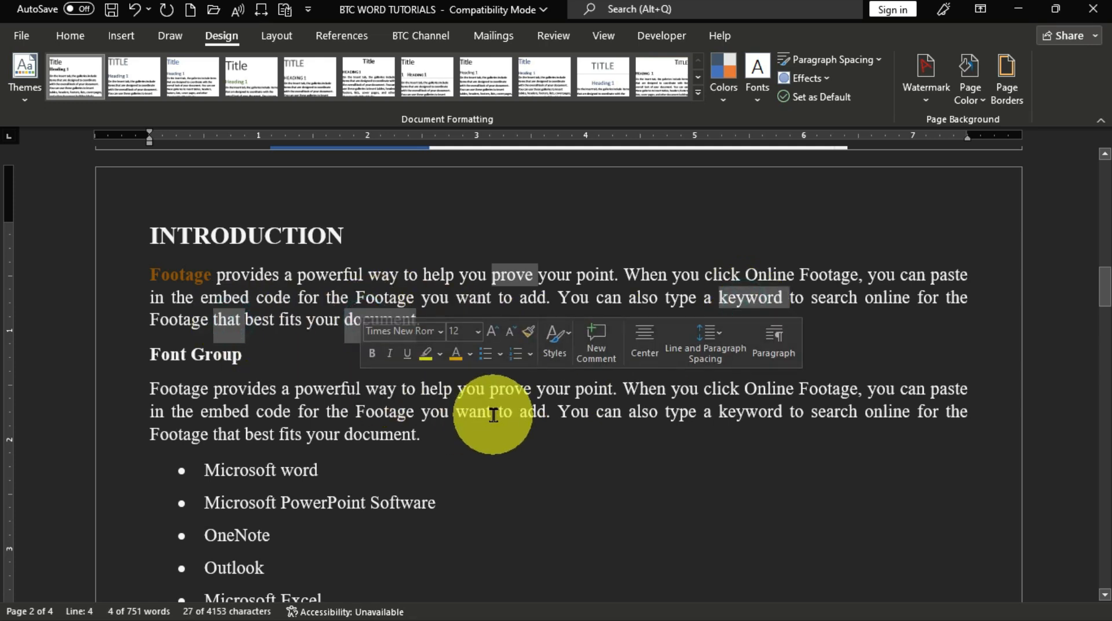
left_click(665, 270)
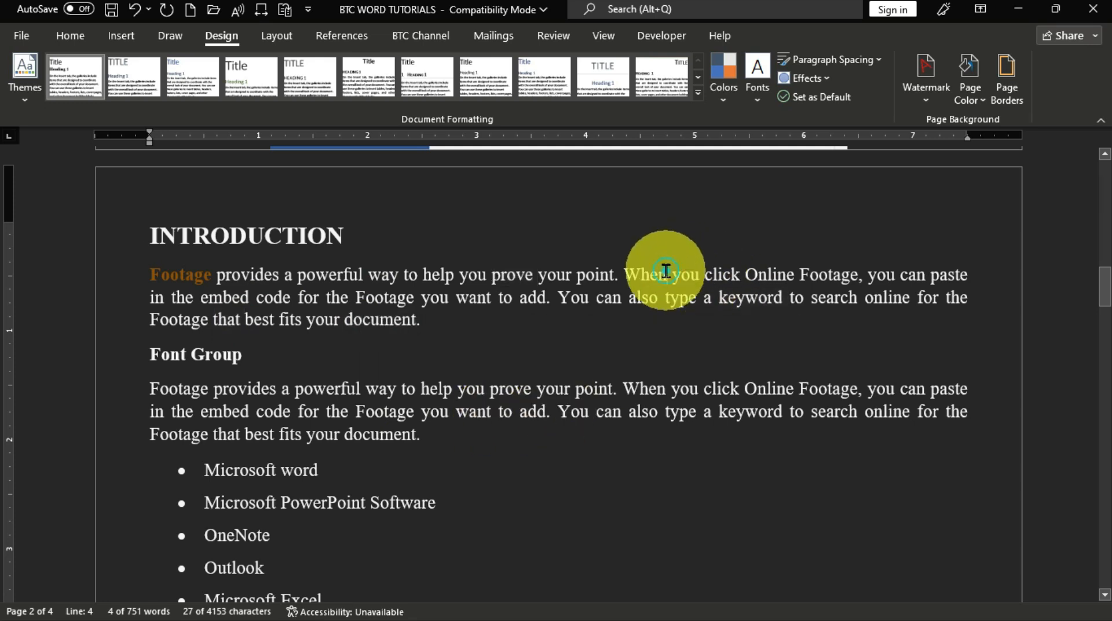
Select the entire paragraph under INTRODUCTION, and then the entire paragraph under "Font Group" instead.
triple_click(367, 292)
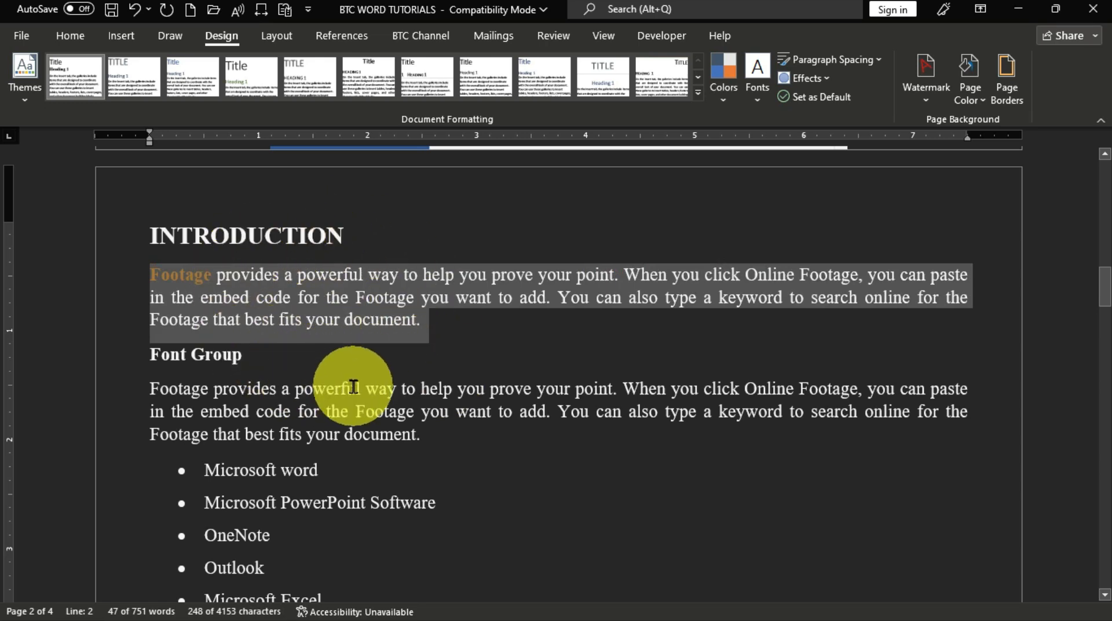
left_click(480, 343)
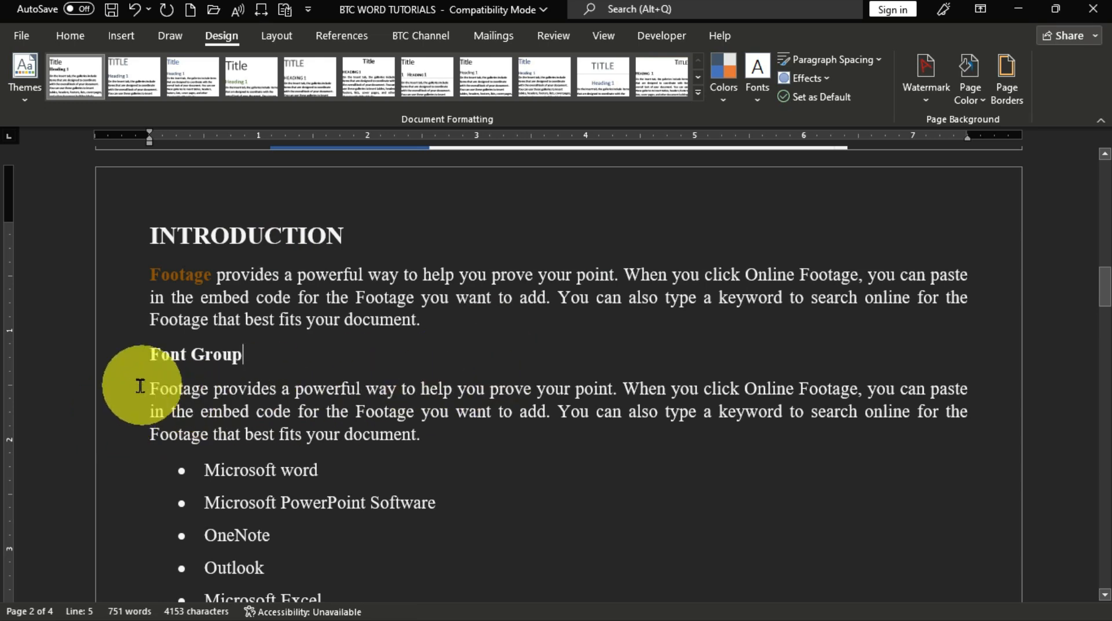
double_click(105, 397)
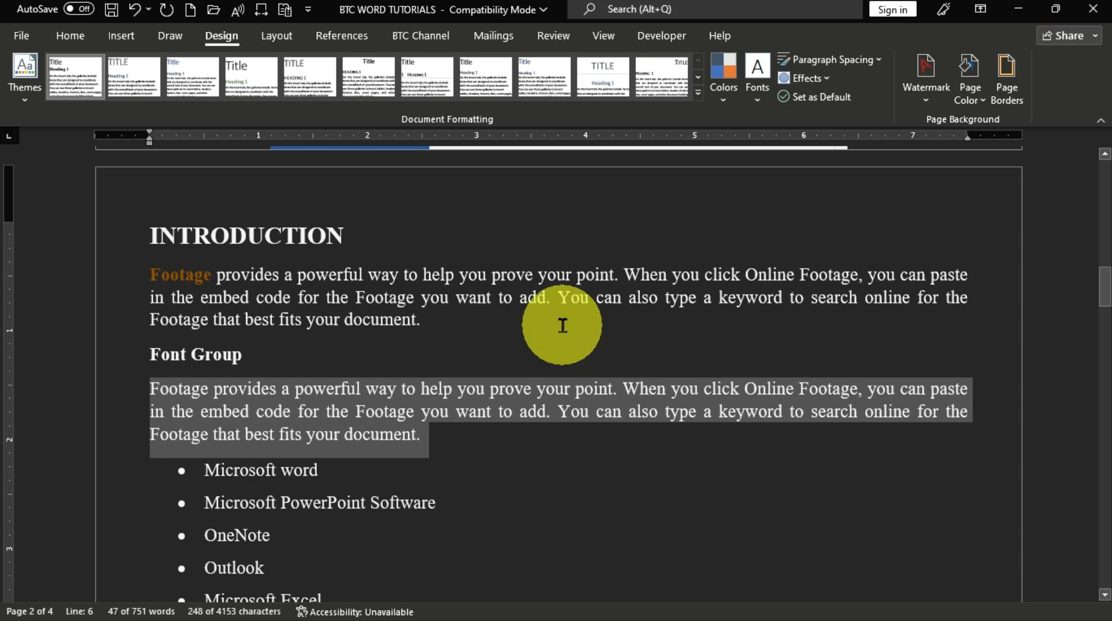
Select the entire document, check the selection across the first page, and deselect everything.
key("ctrl+a")
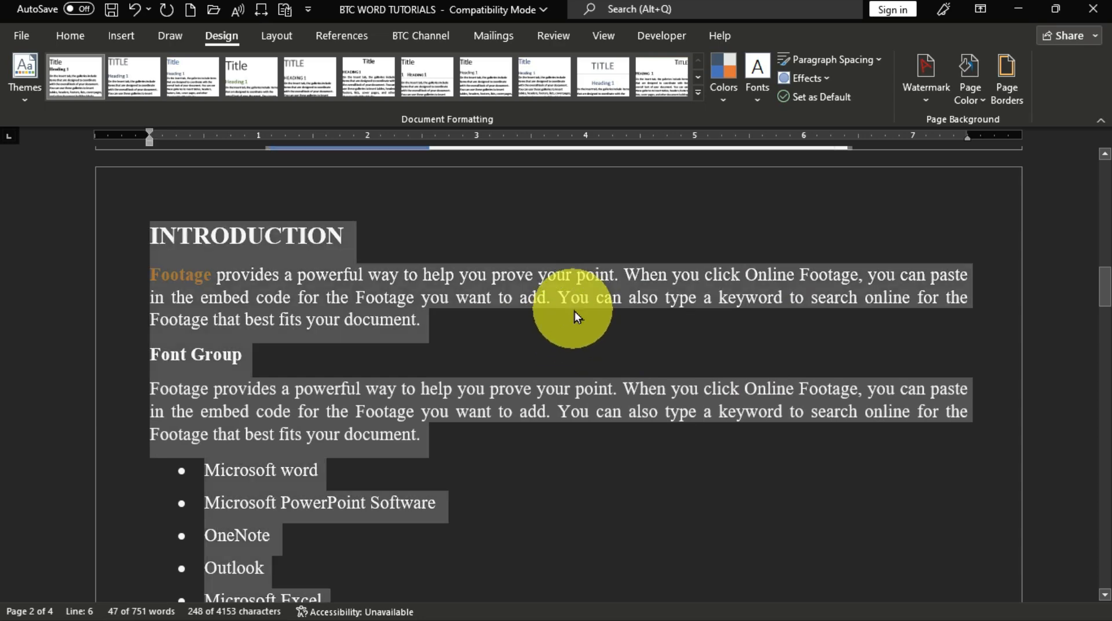
scroll(564, 387, "up", 20)
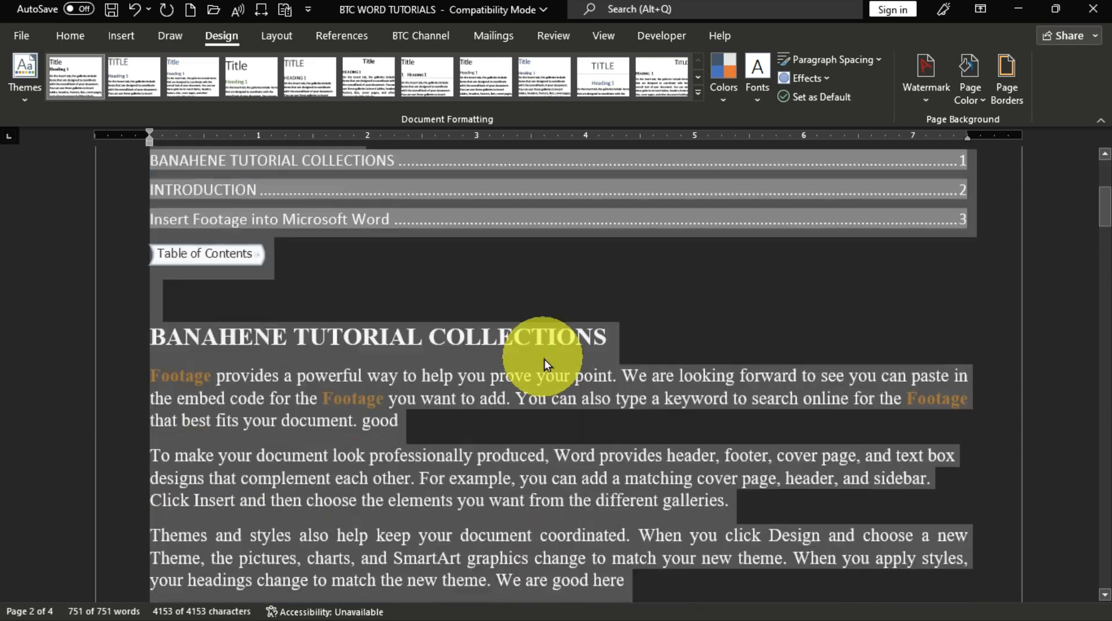
scroll(544, 363, "down", 3)
left_click(559, 357)
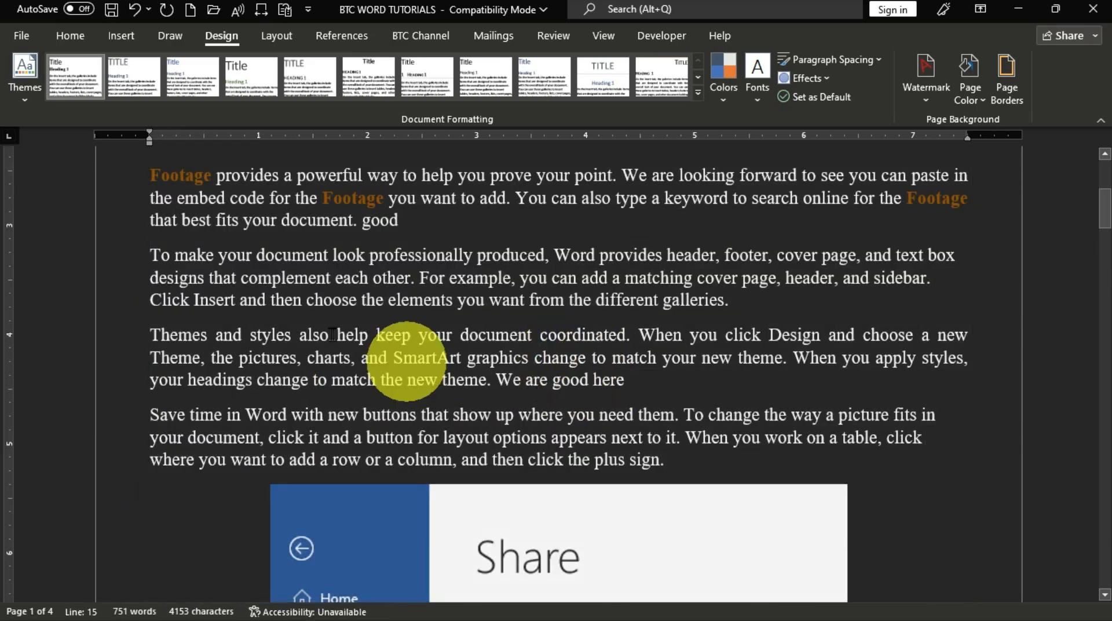
Select line by line from "To make your document look" through the end of the "Save time in Word" paragraph, and clear the selection.
left_click(148, 253)
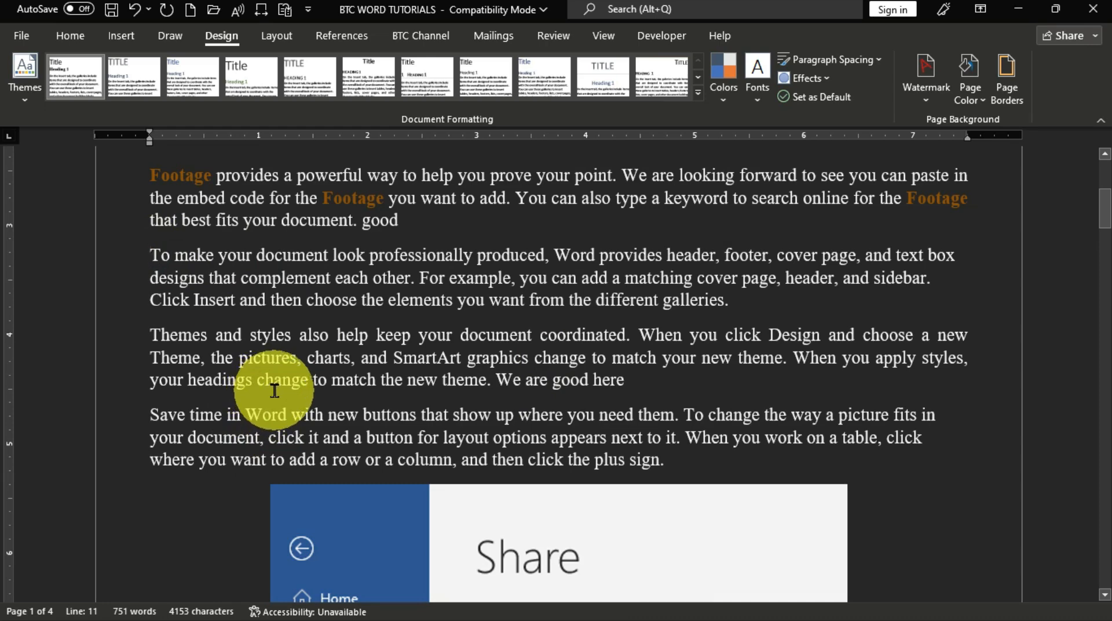
key("shift+Down")
key("shift+Down")
key("shift+Down")
key("shift+Down")
key("shift+Down")
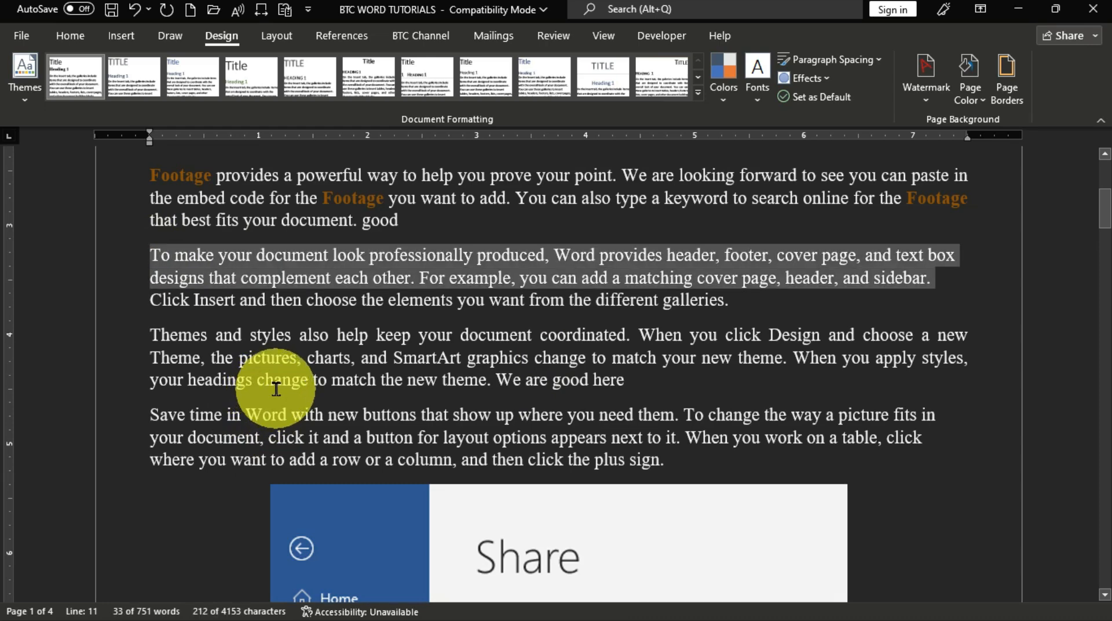
key("shift+Down")
key("shift+Down")
key("shift+Down")
key("shift+Down")
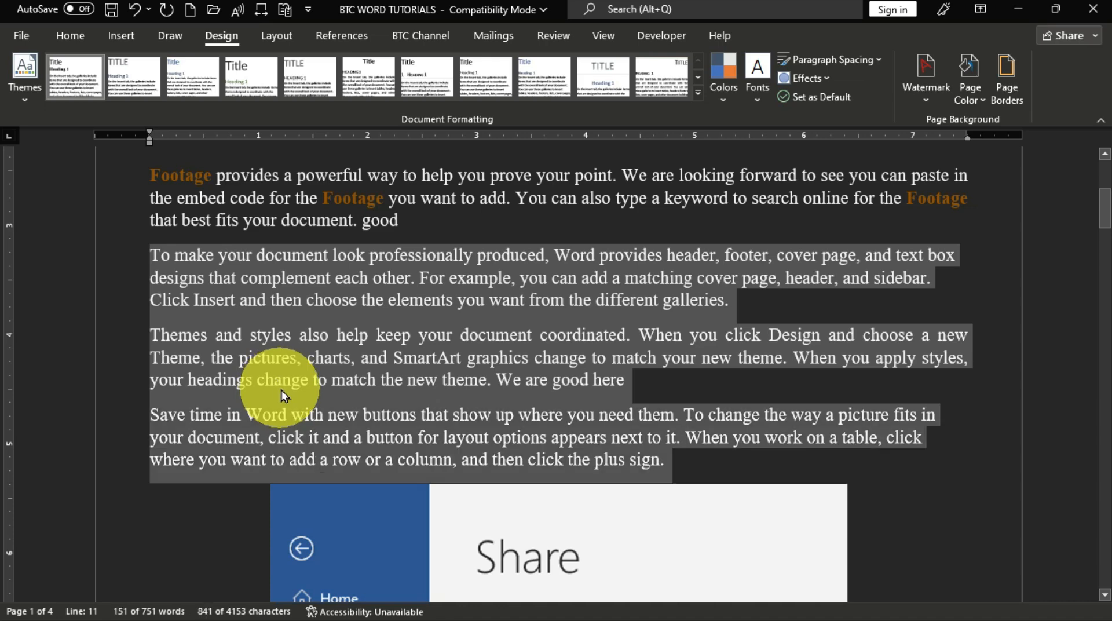
left_click(419, 321)
Select the separate lines beginning "To make your", "Click Insert", "Theme, the pictures", "Save time" and "where you want" together.
left_click(122, 264)
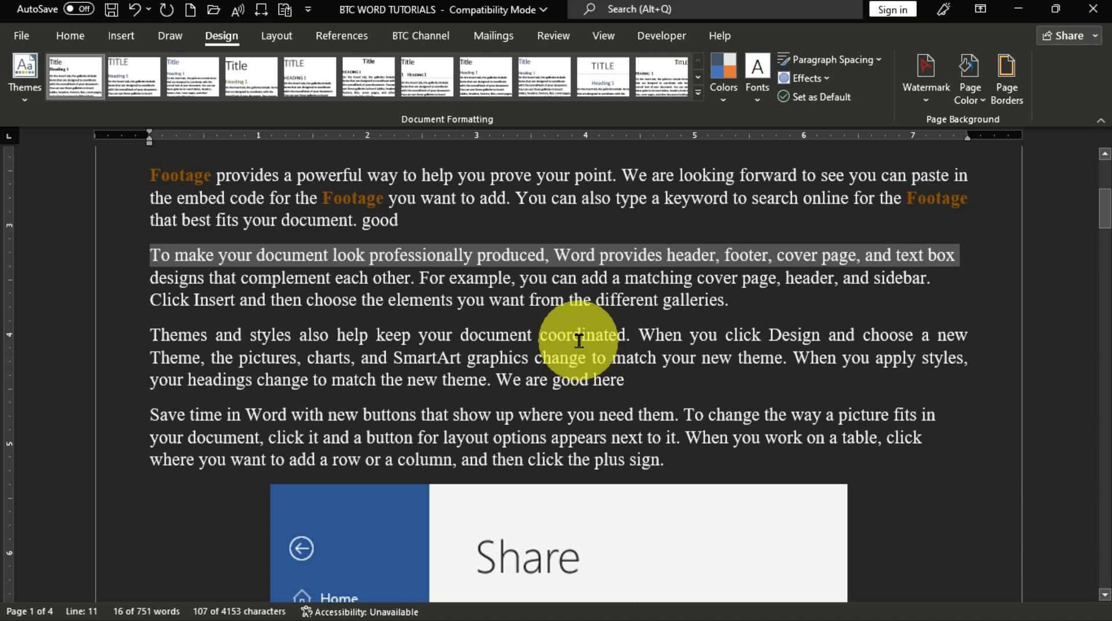
left_click(124, 300, "ctrl")
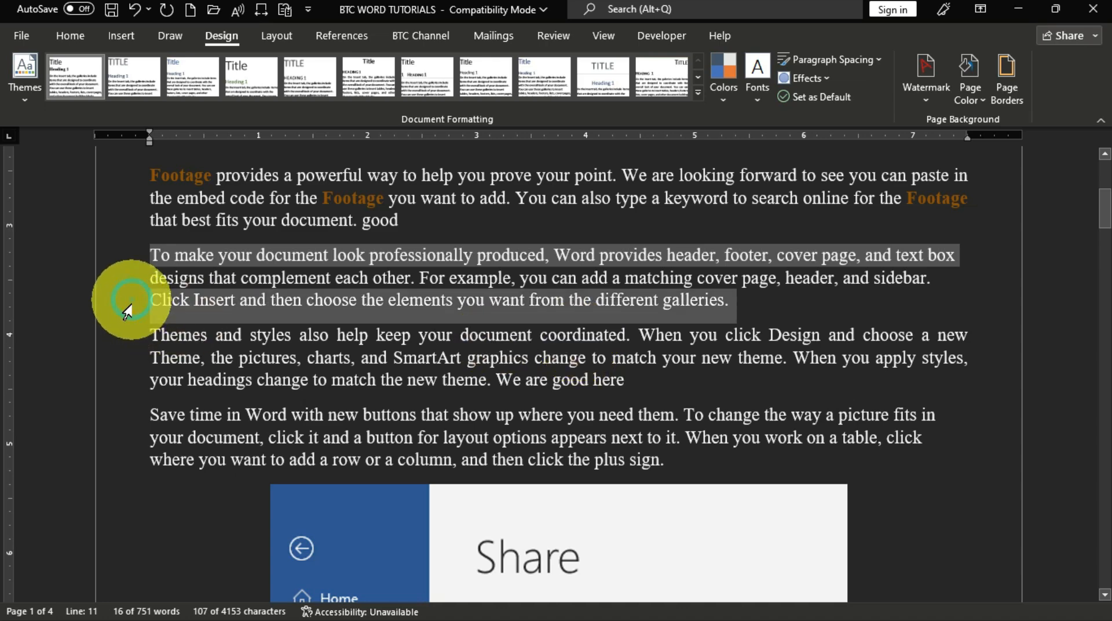
left_click(122, 362, "ctrl")
left_click(124, 416, "ctrl")
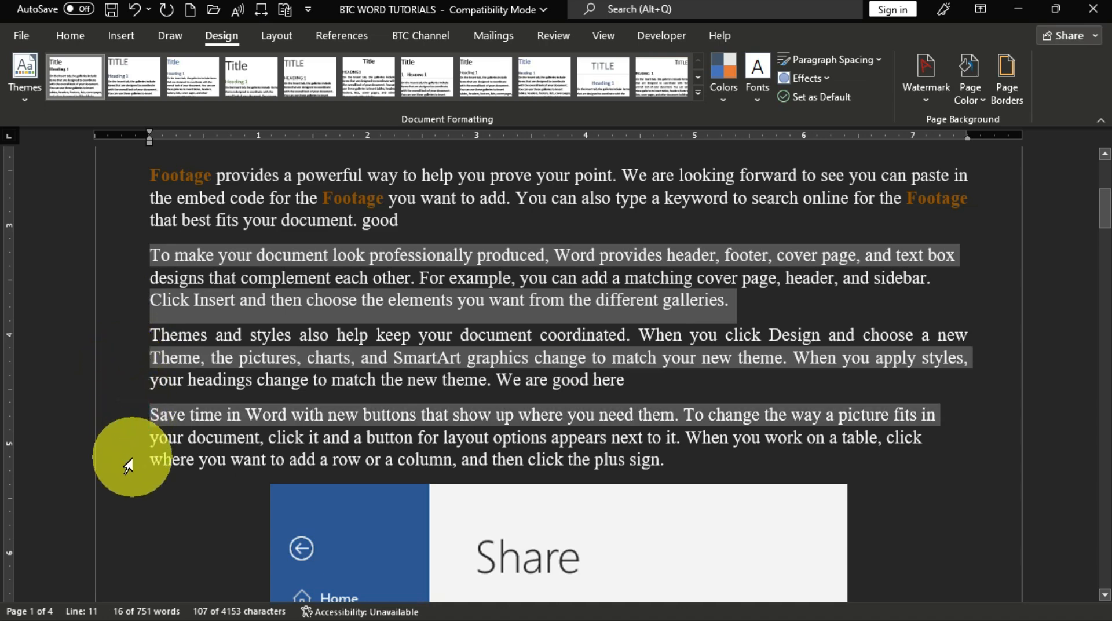
left_click(126, 461, "ctrl")
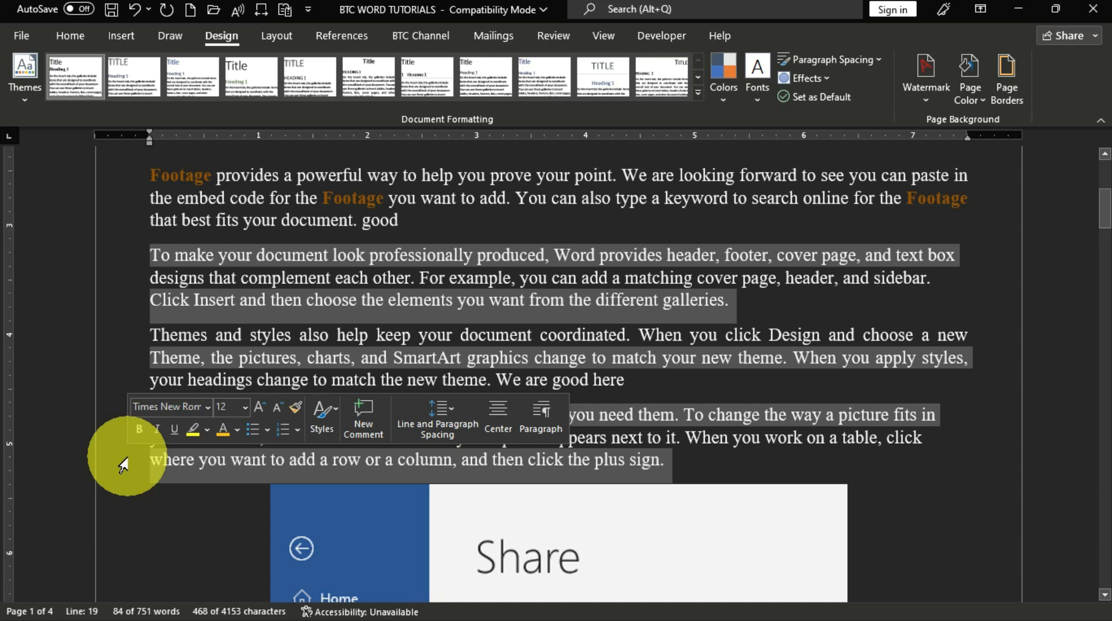
Clear the line selection, select a rectangular block of text from the middle of the "Footage" paragraph down to "plus sign.", and deselect it.
left_click(396, 374)
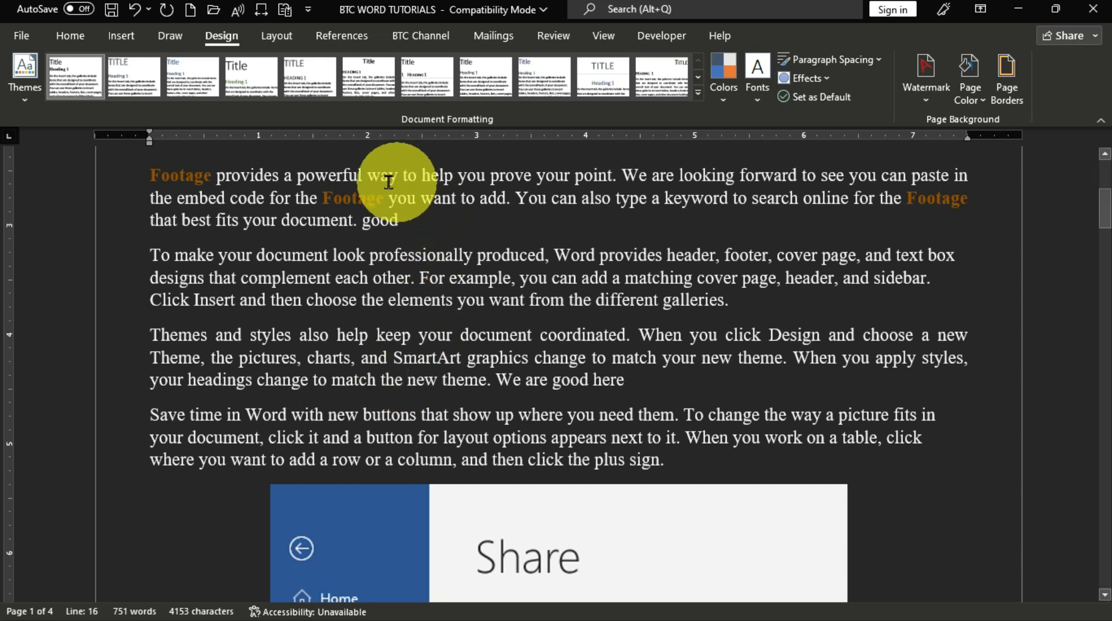
left_click_drag(592, 378, 682, 460)
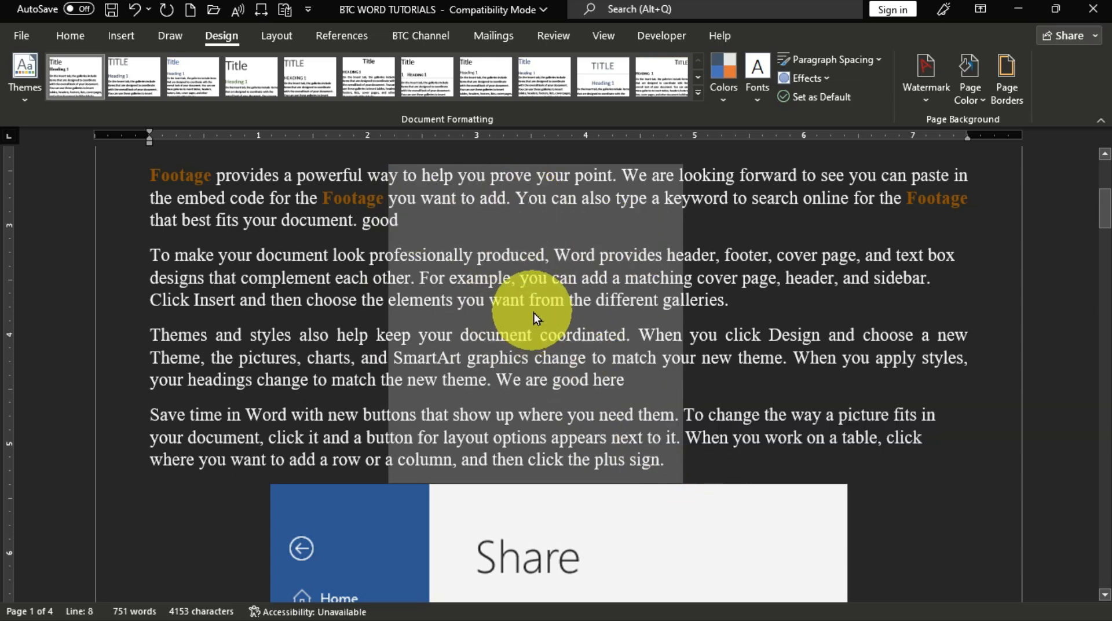
left_click(709, 301)
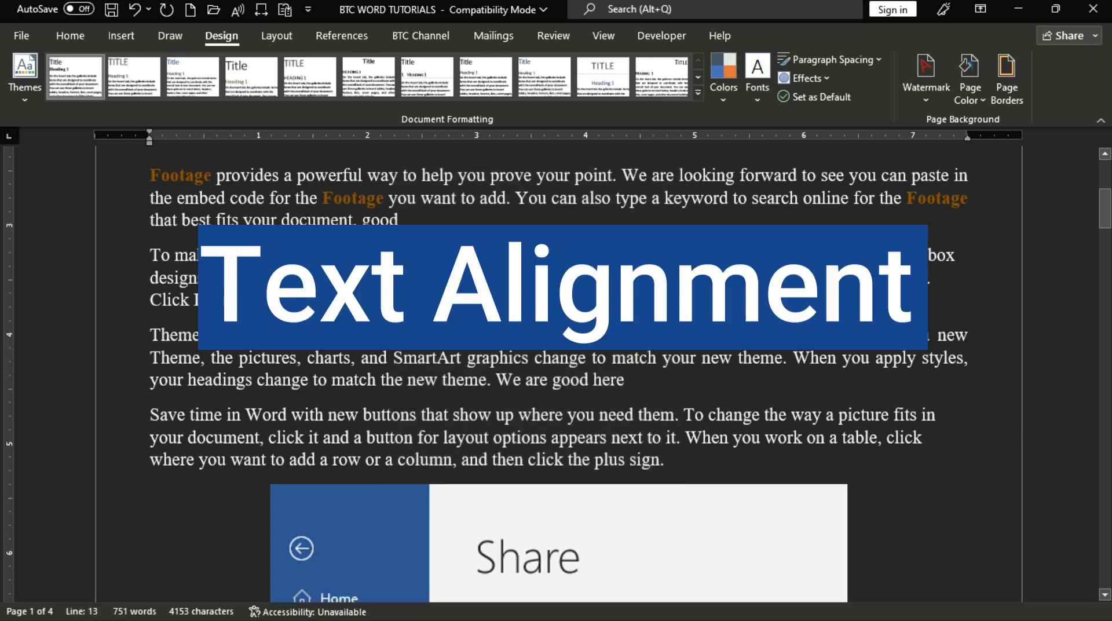
Select the heading "BANAHENE TUTORIAL COLLECTIONS" below the table of contents and center it.
scroll(949, 275, "up", 5)
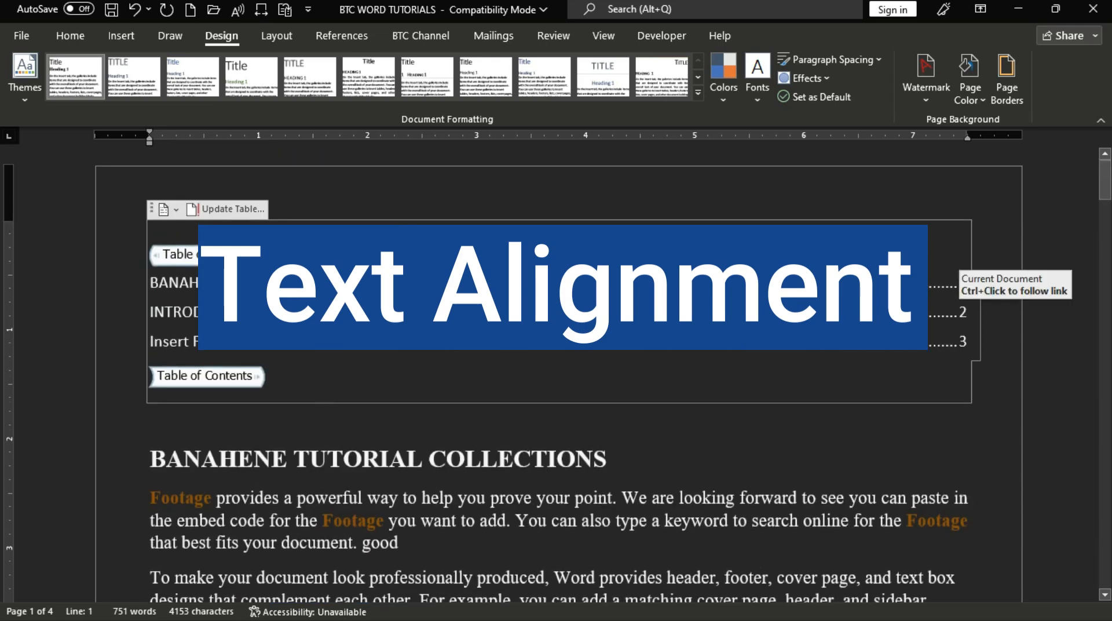
scroll(688, 346, "down", 3)
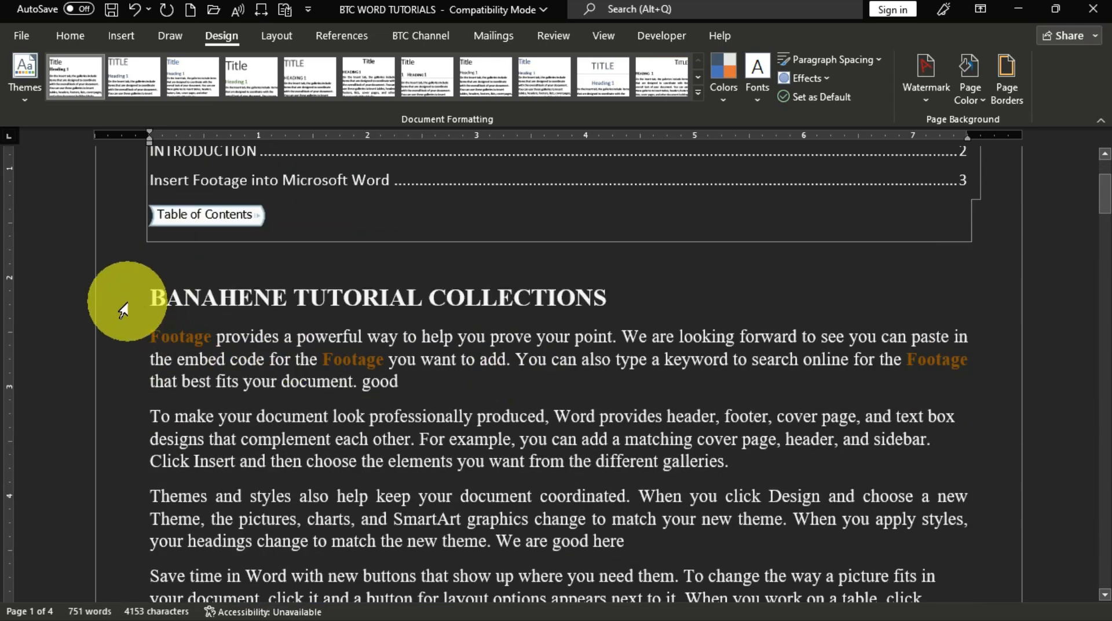
left_click(125, 302)
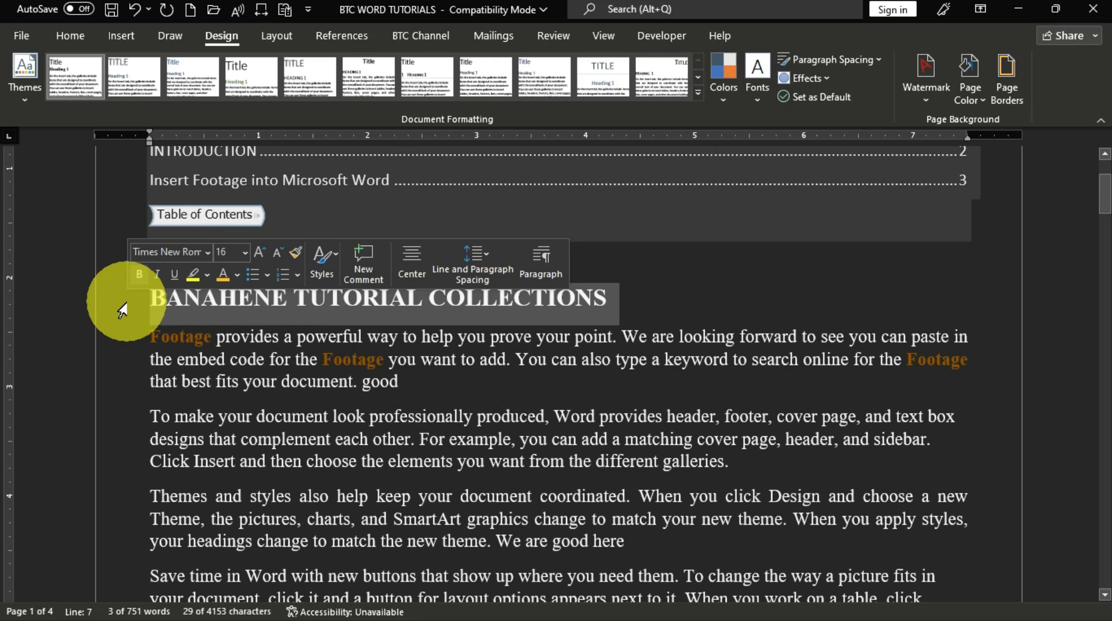
left_click(77, 38)
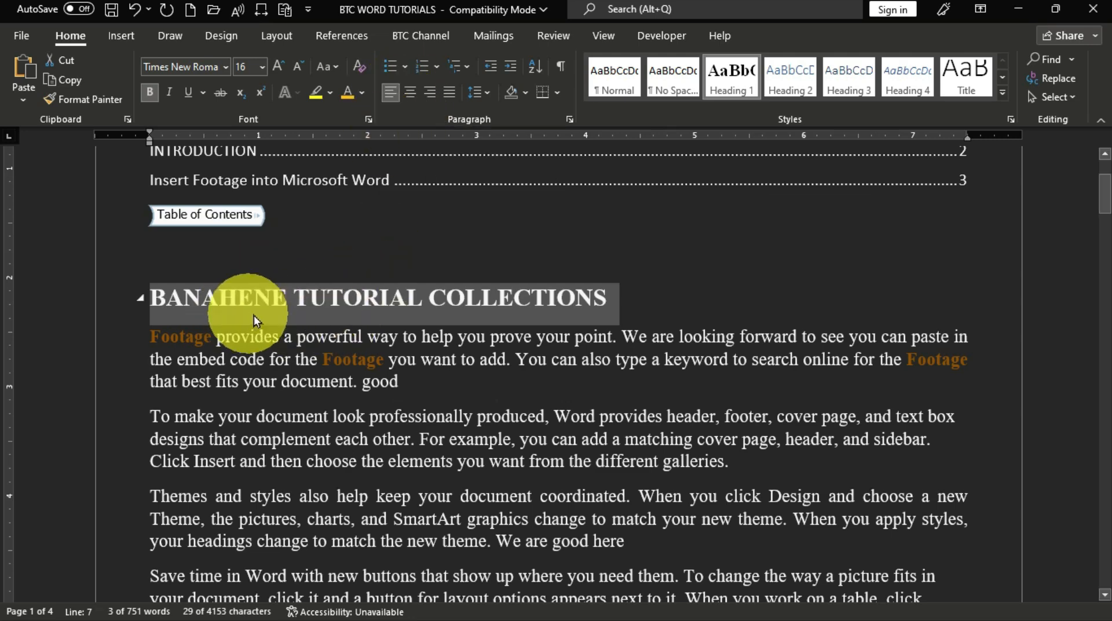
left_click(411, 94)
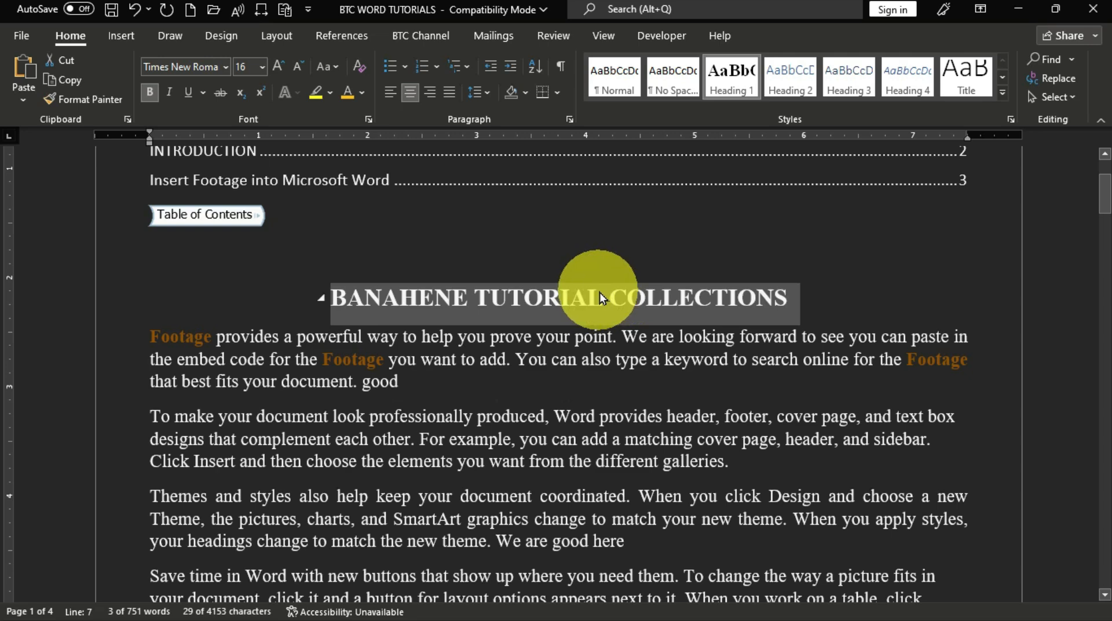
Apply right, justified, left and centered alignment to the selected heading in turn, ending with left alignment.
left_click(435, 98)
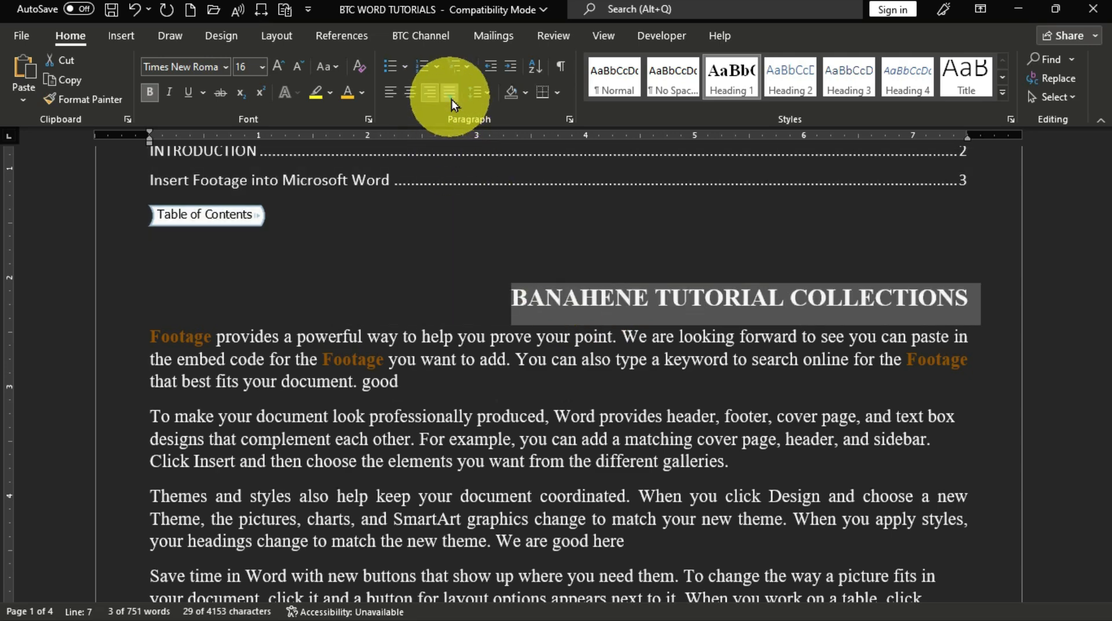
left_click(450, 99)
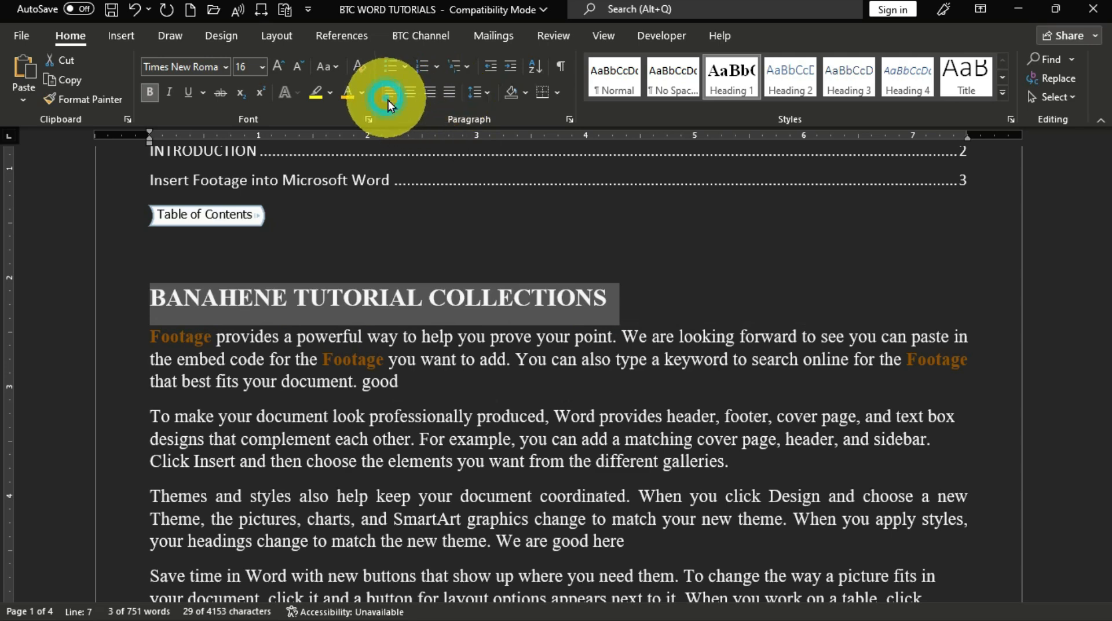
left_click(409, 95)
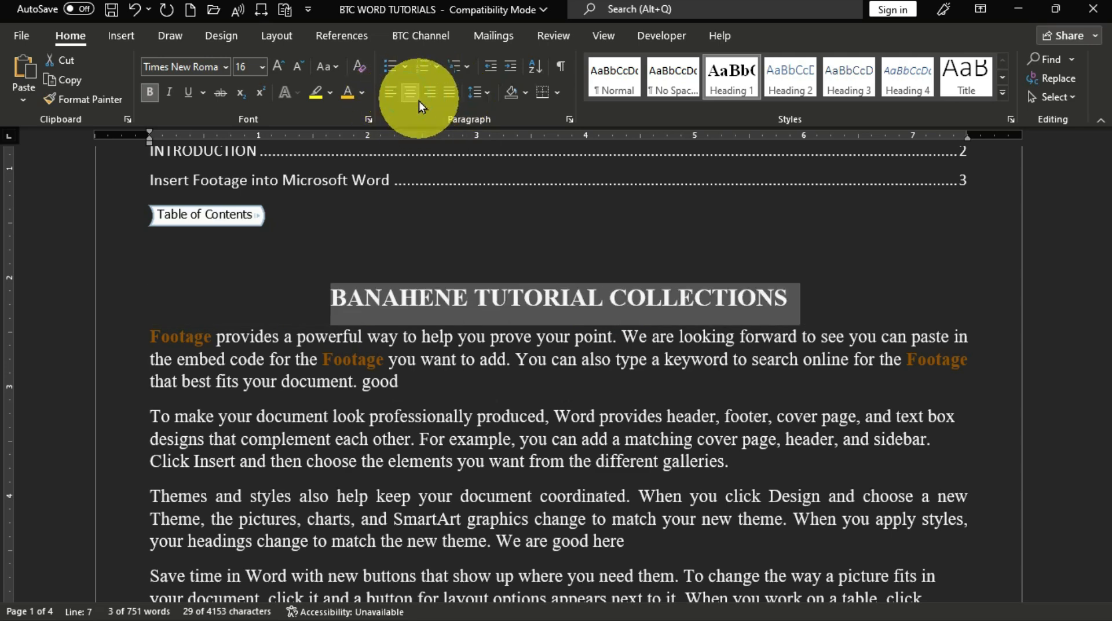
left_click(389, 96)
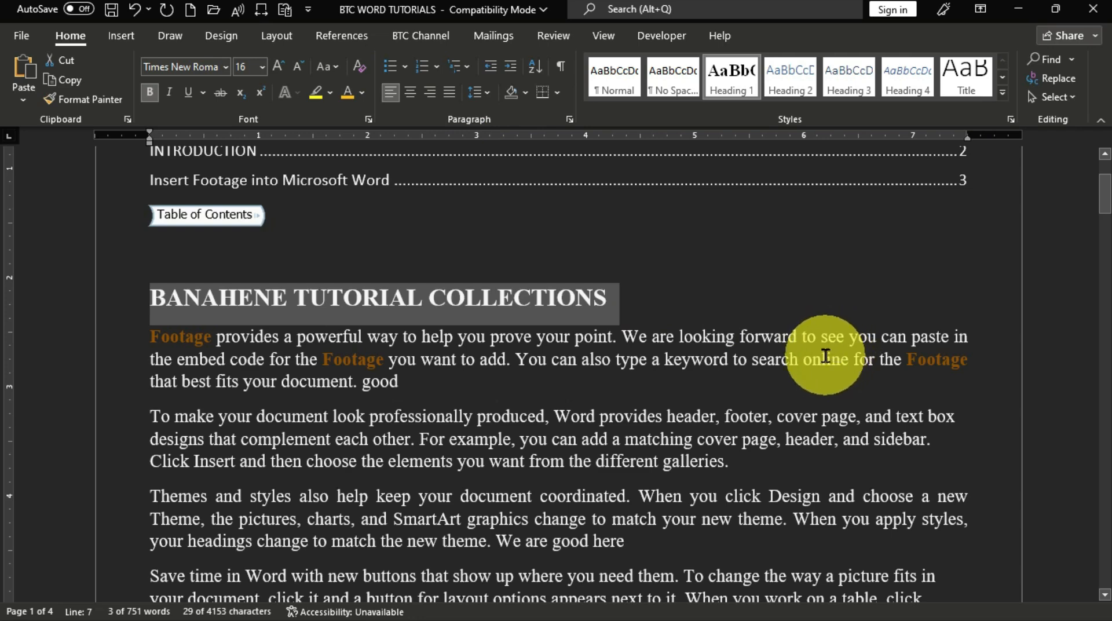
Cycle the heading's alignment through centered, left and right, and set it back to left.
key("ctrl+e")
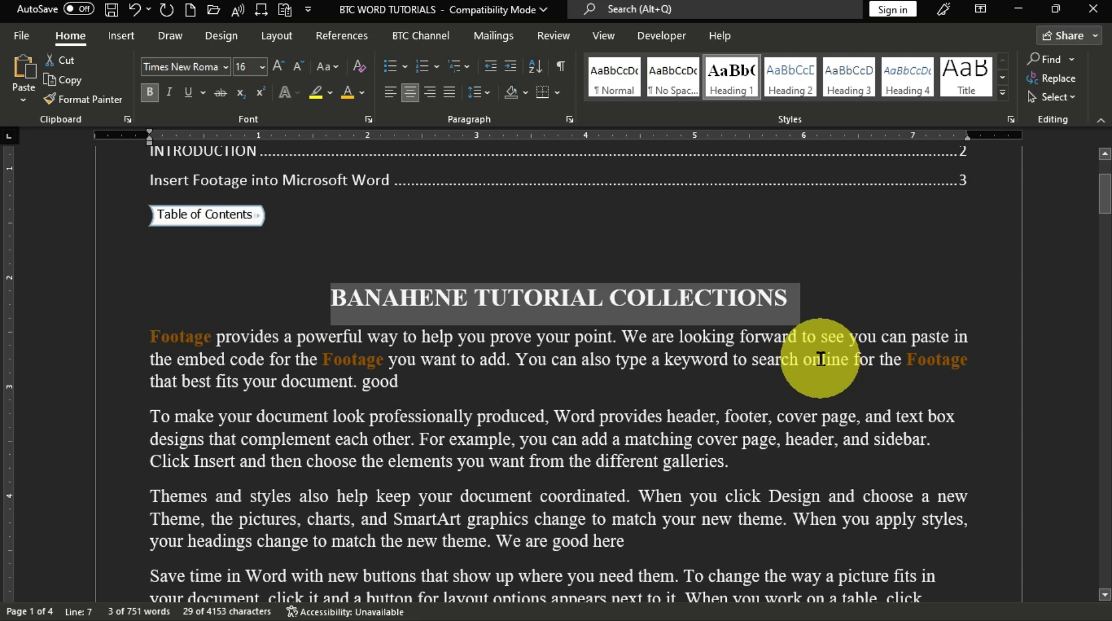
key("ctrl+l")
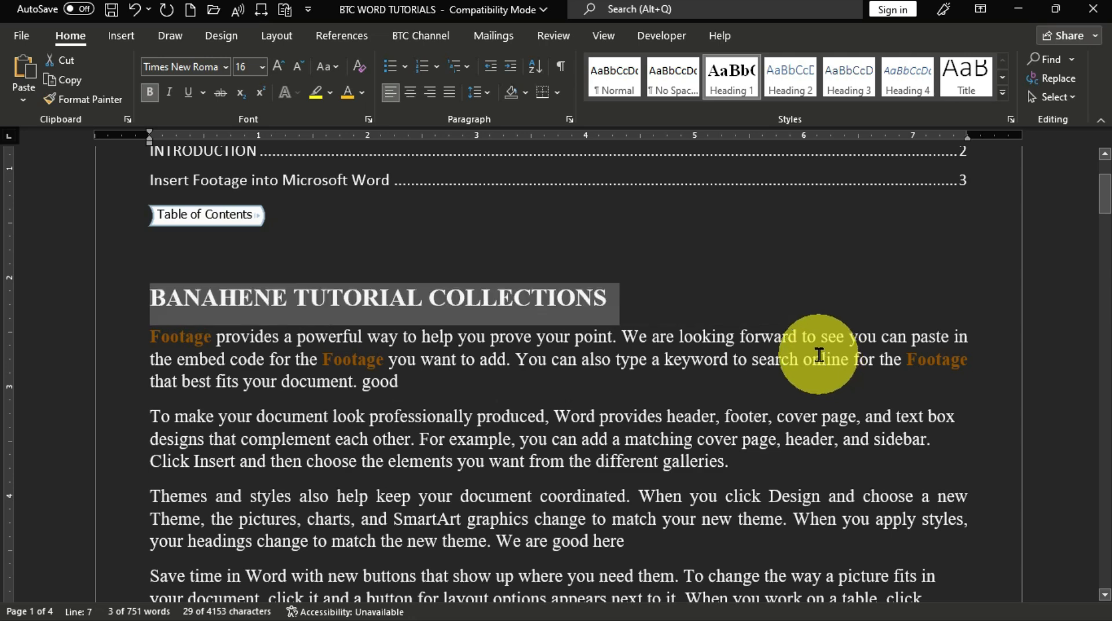
key("ctrl+r")
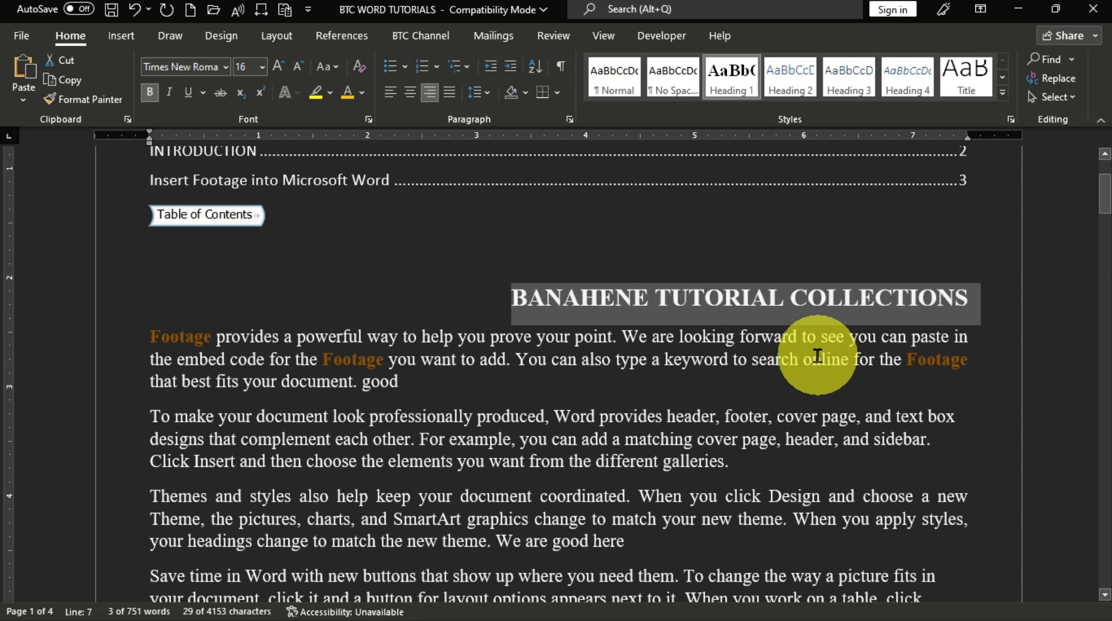
key("ctrl+l")
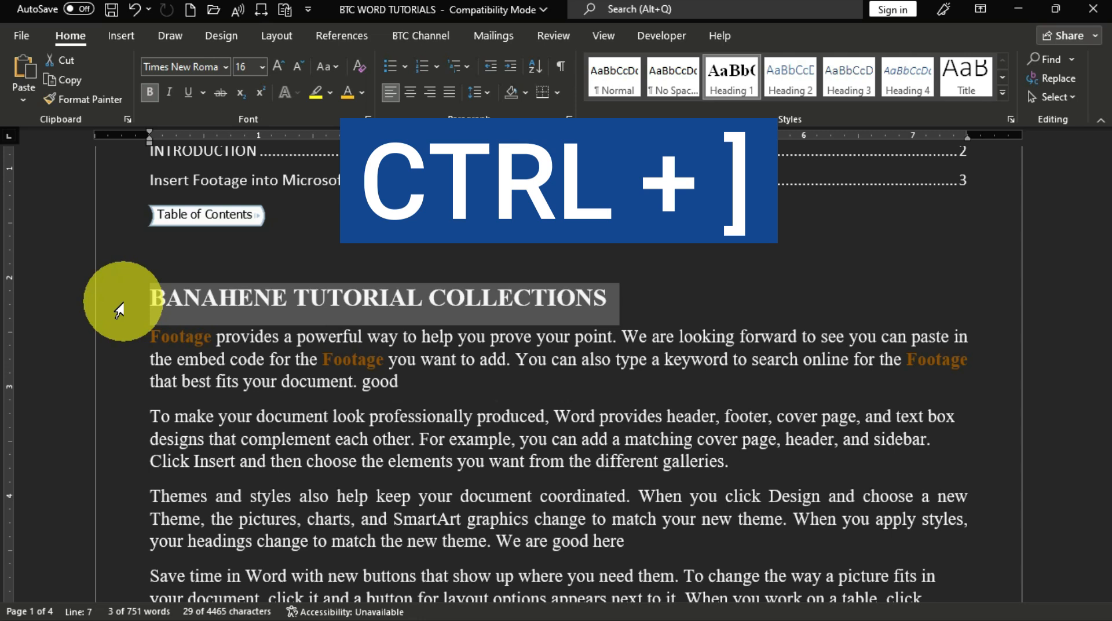
Increase the font size of the heading "BANAHENE TUTORIAL COLLECTIONS" one point at a time to 27 pt.
key("ctrl+bracketright")
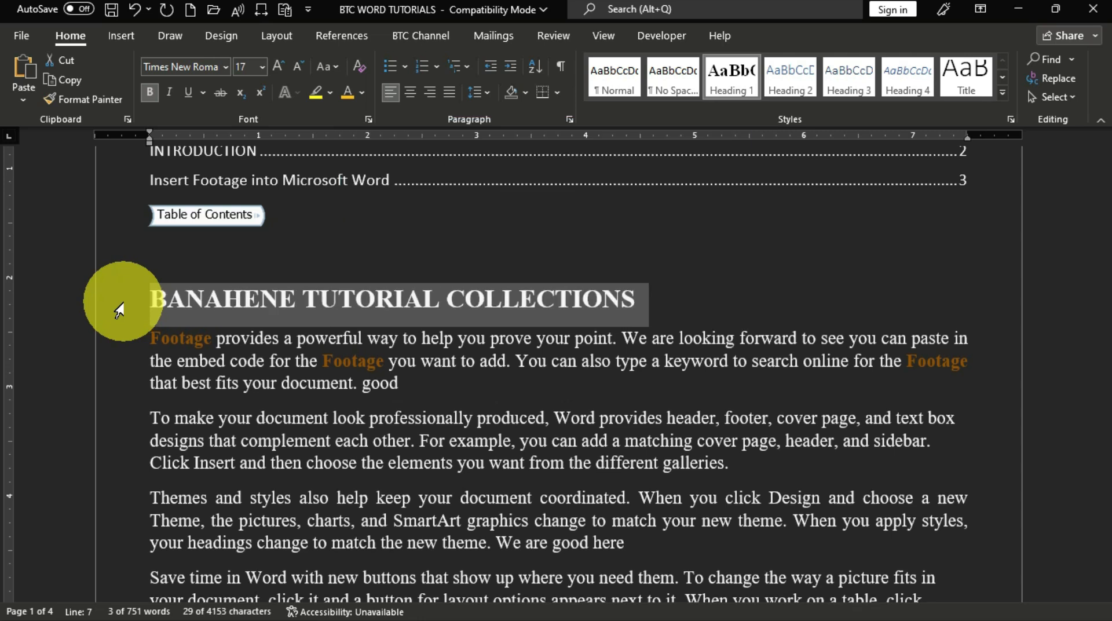
key("ctrl+bracketright")
key("ctrl+bracketright")
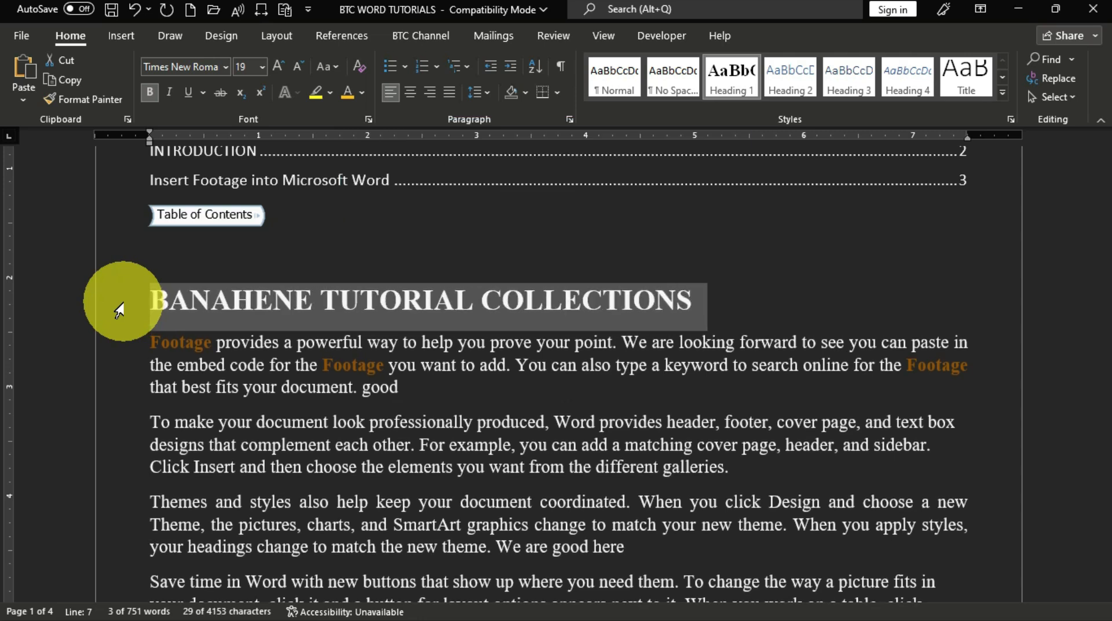
key("ctrl+bracketright")
key("ctrl+bracketright")
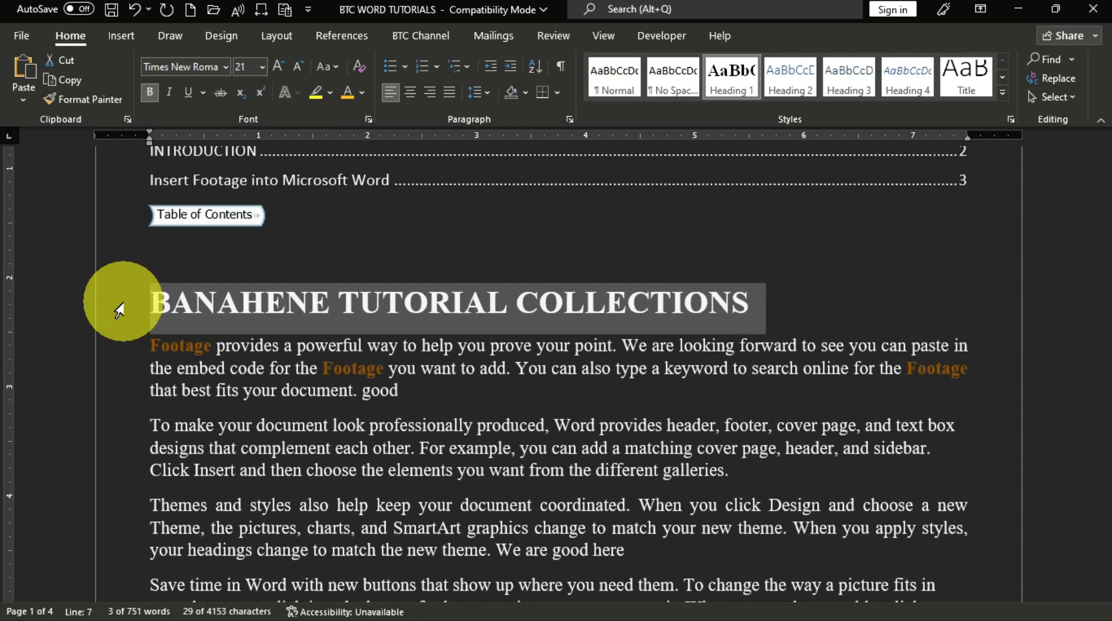
key("ctrl+bracketright")
key("ctrl+bracketright")
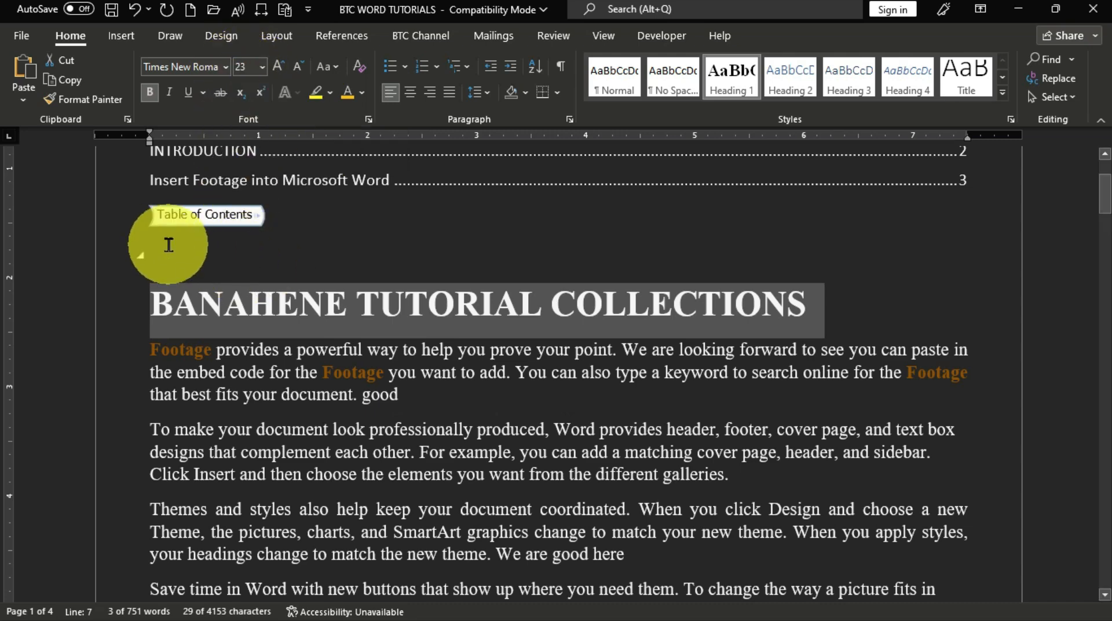
key("ctrl+bracketright")
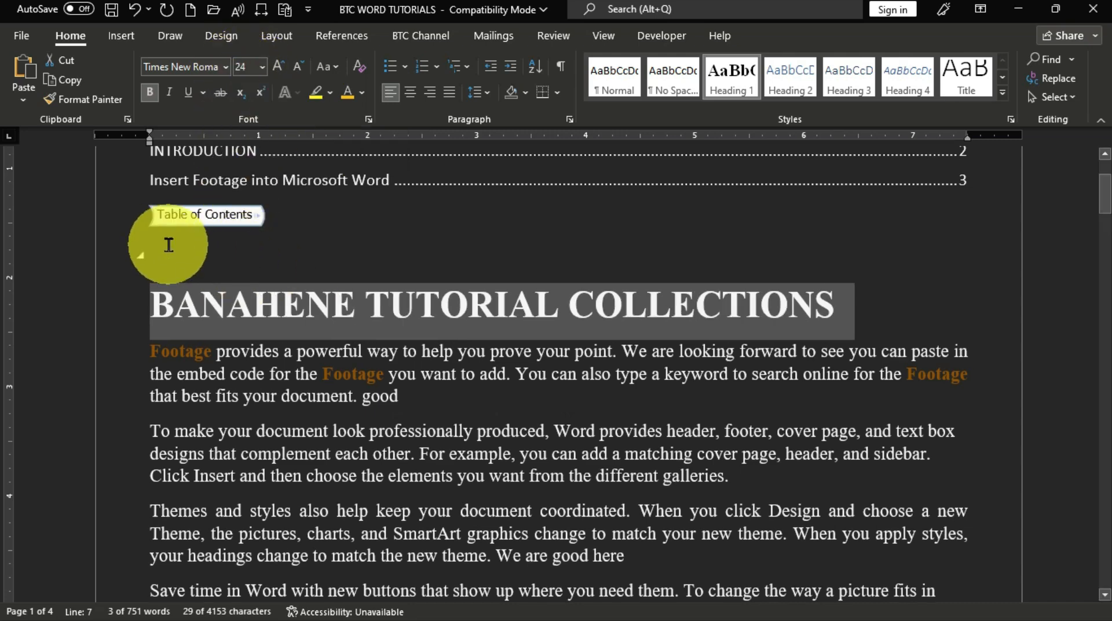
key("ctrl+bracketright")
key("ctrl+bracketright")
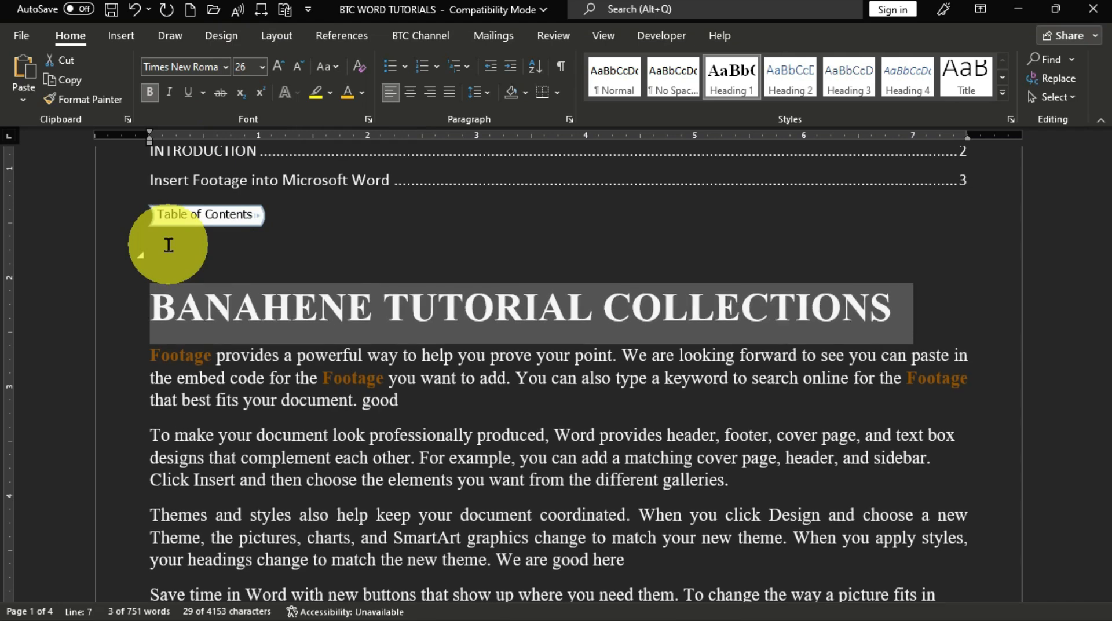
key("ctrl+bracketright")
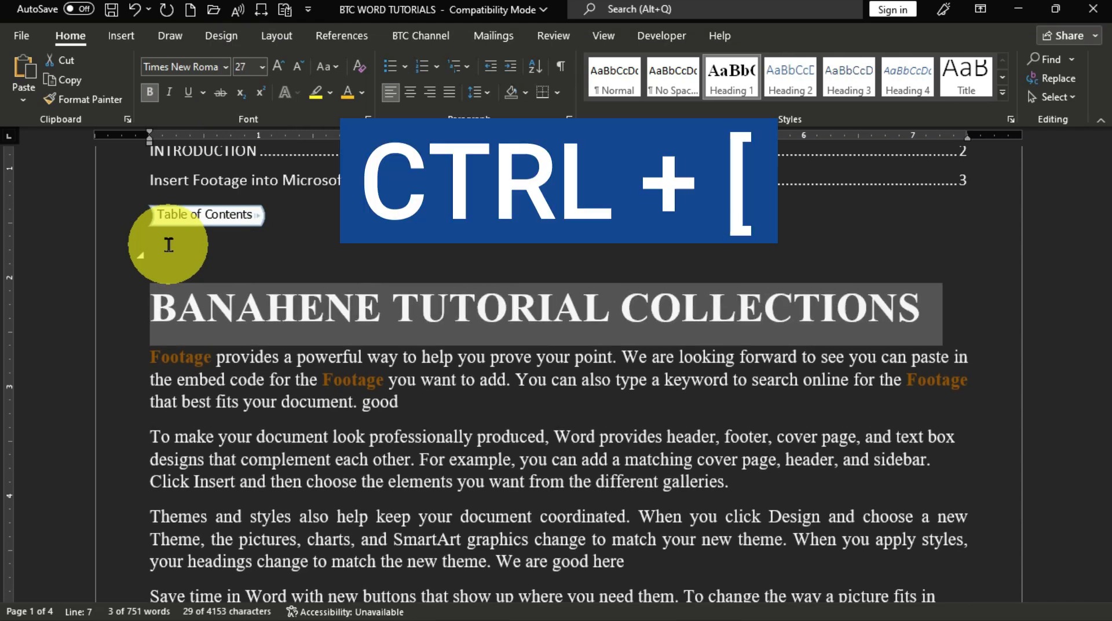
Decrease the heading's font size one point at a time to 19 pt.
key("ctrl+bracketleft")
key("ctrl+bracketleft")
key("ctrl+bracketleft")
key("ctrl+bracketleft")
key("ctrl+bracketleft")
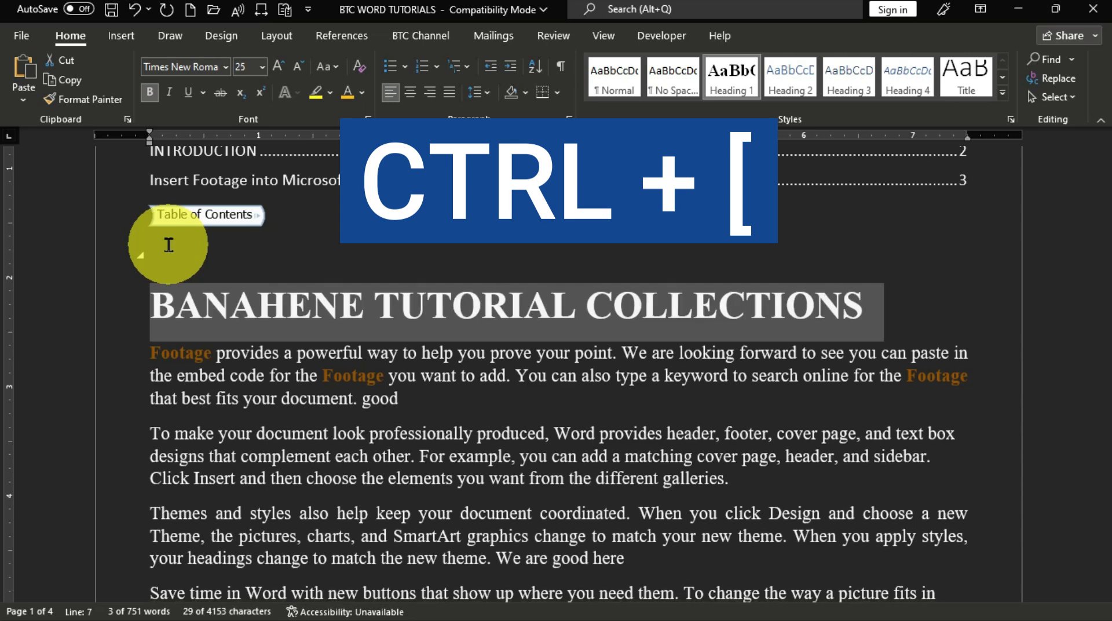
key("ctrl+bracketleft")
key("ctrl+bracketleft")
key("ctrl+bracketleft")
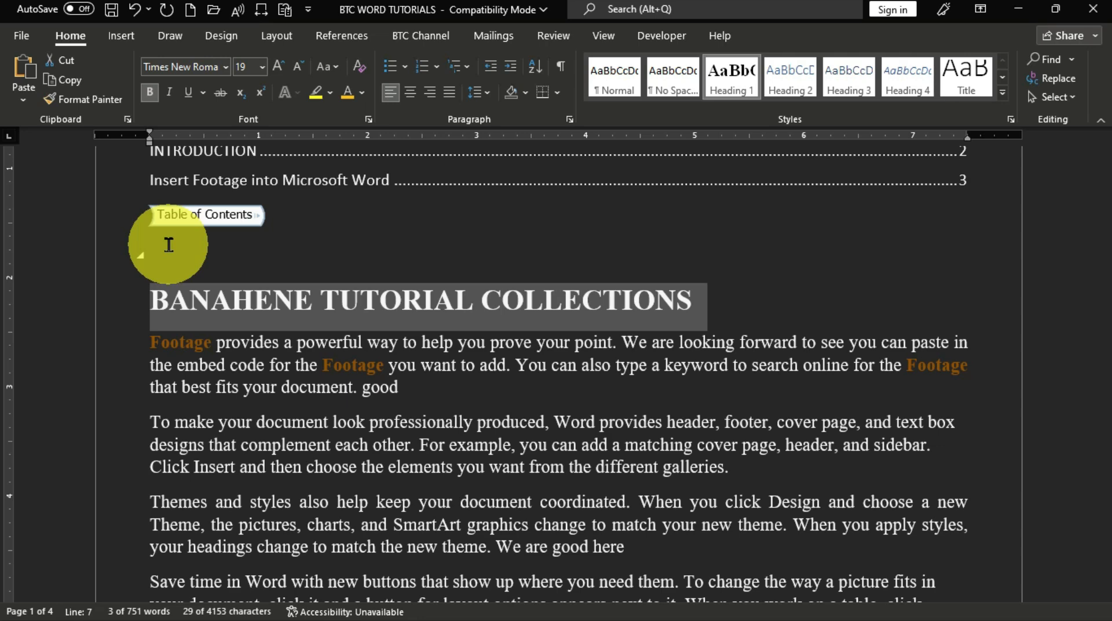
Enlarge the heading's font size again in one-point increments, past 26 pt.
key("ctrl+bracketright")
key("ctrl+bracketright")
key("ctrl+bracketright")
key("ctrl+bracketright")
key("ctrl+bracketright")
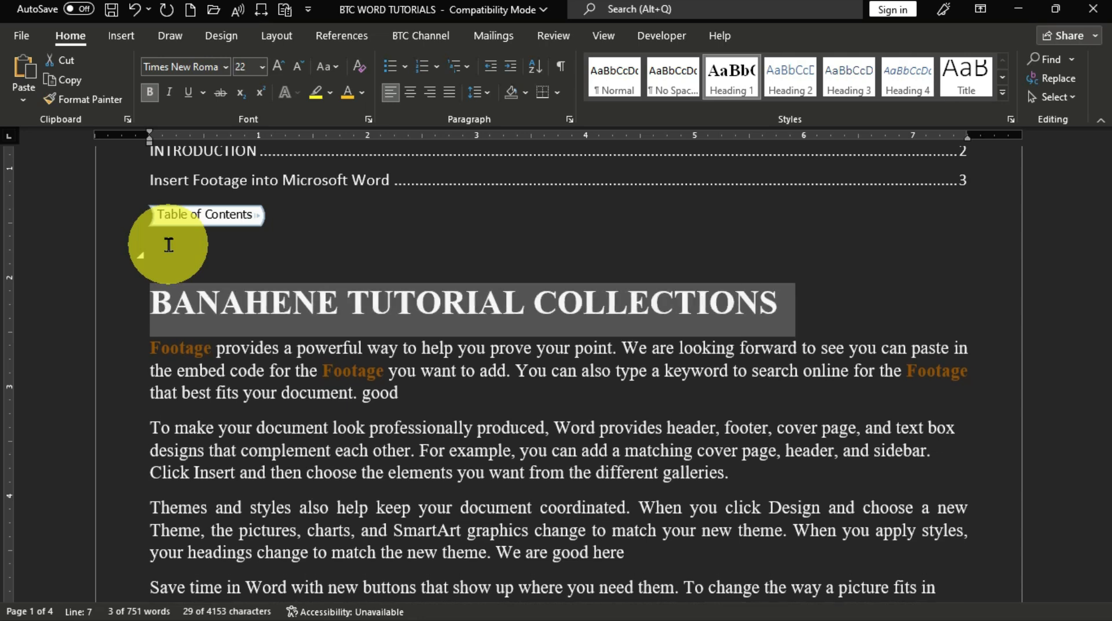
key("ctrl+bracketright")
key("ctrl+bracketright")
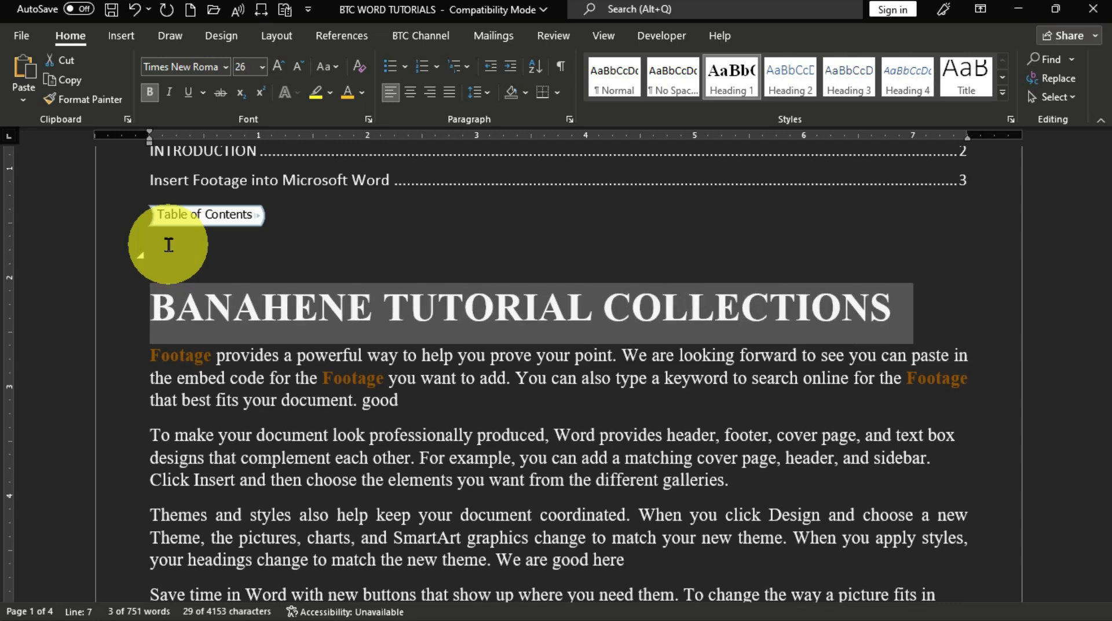
key("ctrl+bracketright")
key("ctrl+bracketright")
Reduce the heading's font size in one-point decrements to 20 pt.
key("ctrl+bracketleft")
key("ctrl+bracketleft")
key("ctrl+bracketleft")
key("ctrl+bracketleft")
key("ctrl+bracketleft")
key("ctrl+bracketleft")
key("ctrl+bracketleft")
key("ctrl+bracketleft")
key("ctrl+bracketleft")
key("ctrl+bracketleft")
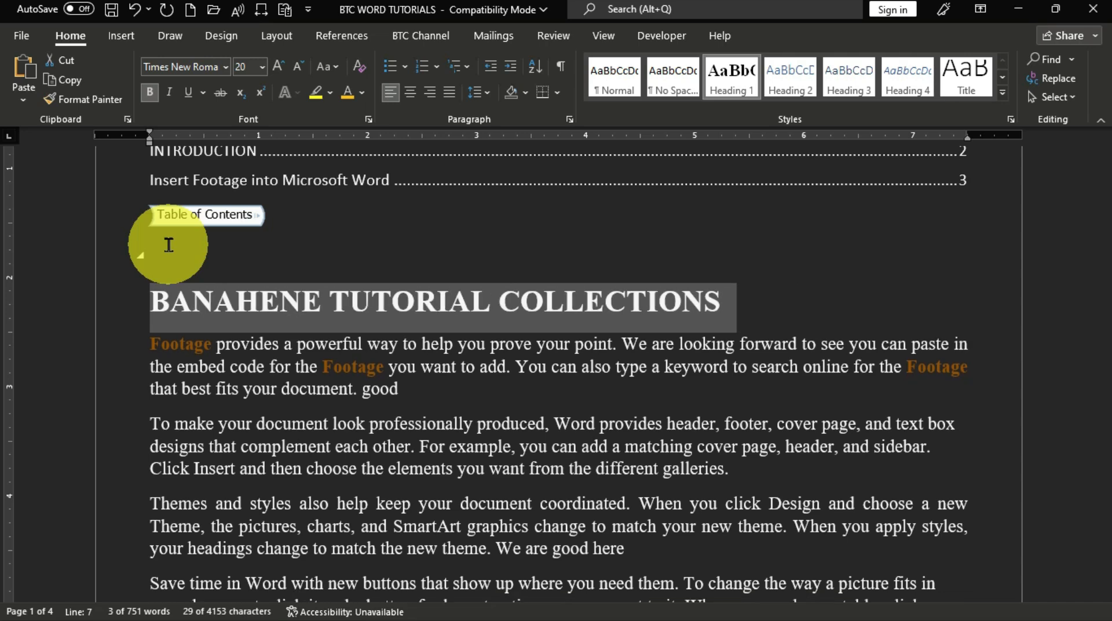
Reduce the font size of the heading "BANAHENE TUTORIAL COLLECTIONS" in one-point decrements to 12 pt.
key("ctrl+bracketleft")
key("ctrl+bracketleft")
key("ctrl+bracketleft")
key("ctrl+bracketleft")
key("ctrl+bracketleft")
key("ctrl+bracketleft")
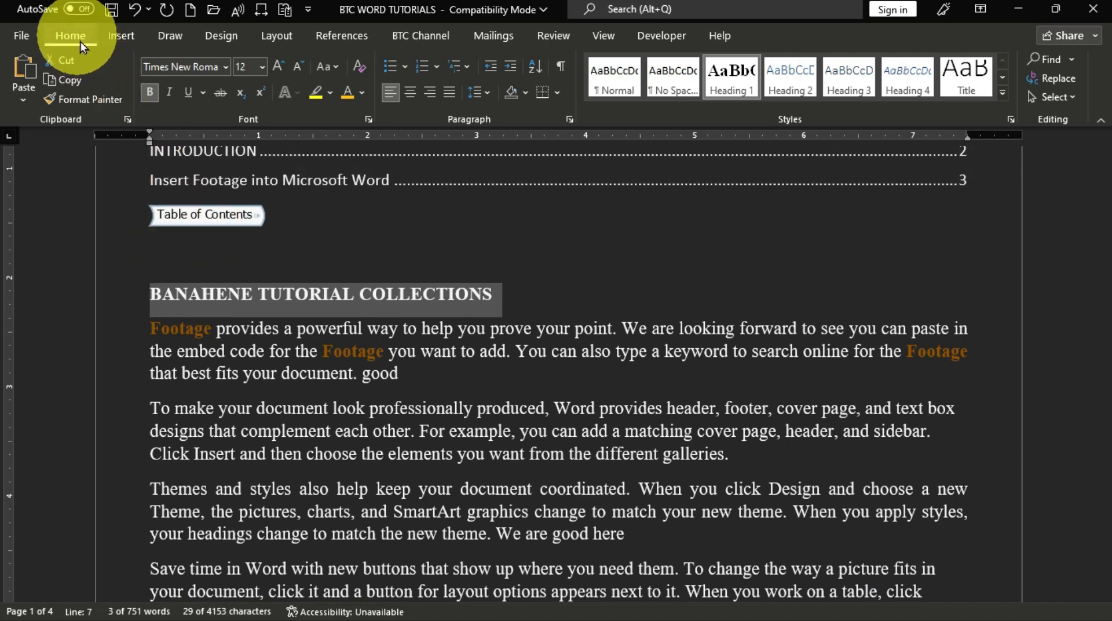
Grow the heading's font through the preset sizes to 22 pt.
left_click(279, 69)
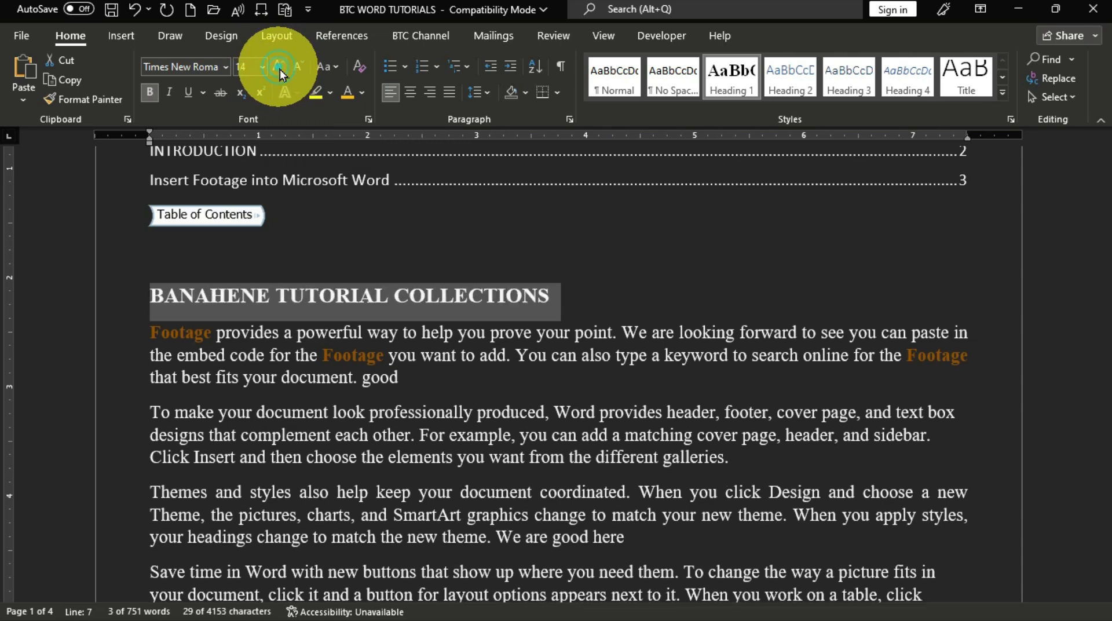
left_click(280, 68)
left_click(280, 68)
left_click(279, 69)
left_click(279, 69)
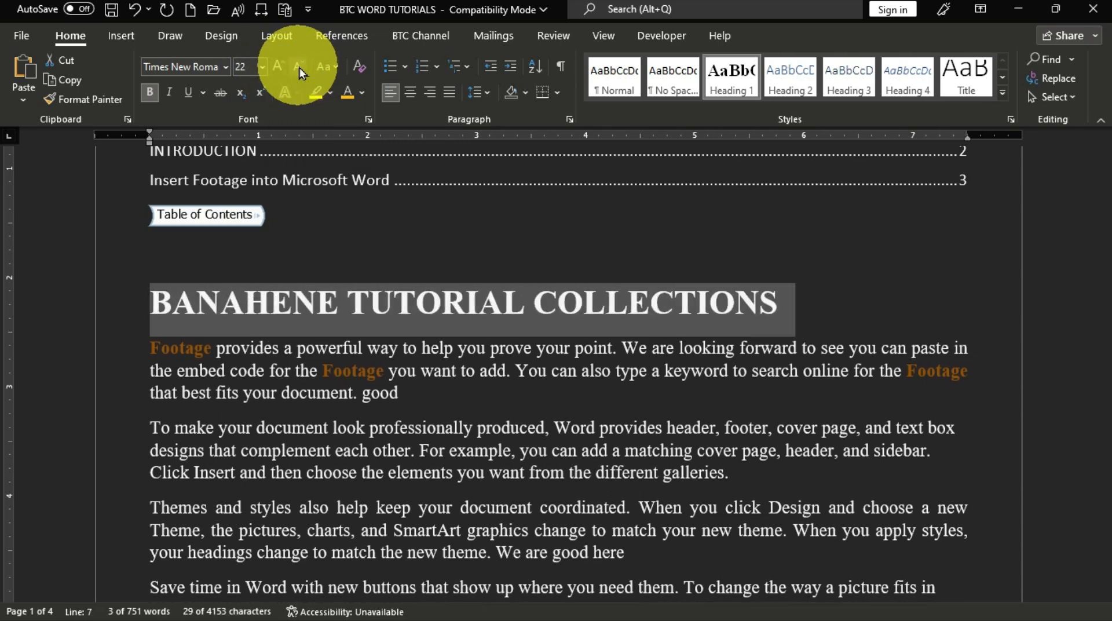
Shrink the heading's font through the preset sizes to 14 pt.
left_click(297, 67)
left_click(298, 67)
left_click(298, 67)
left_click(297, 67)
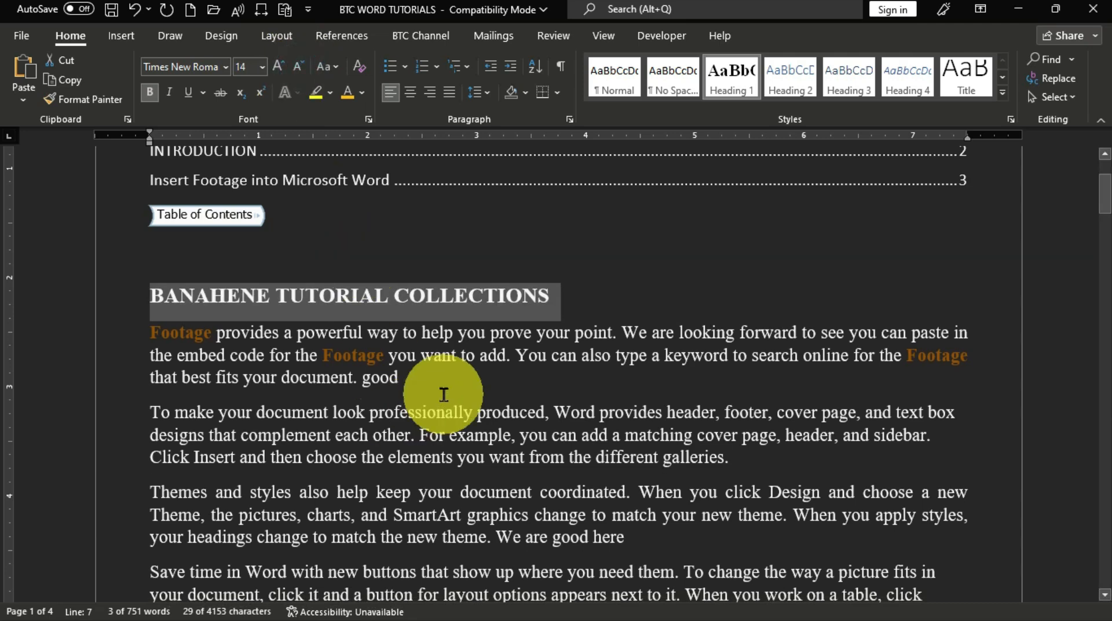
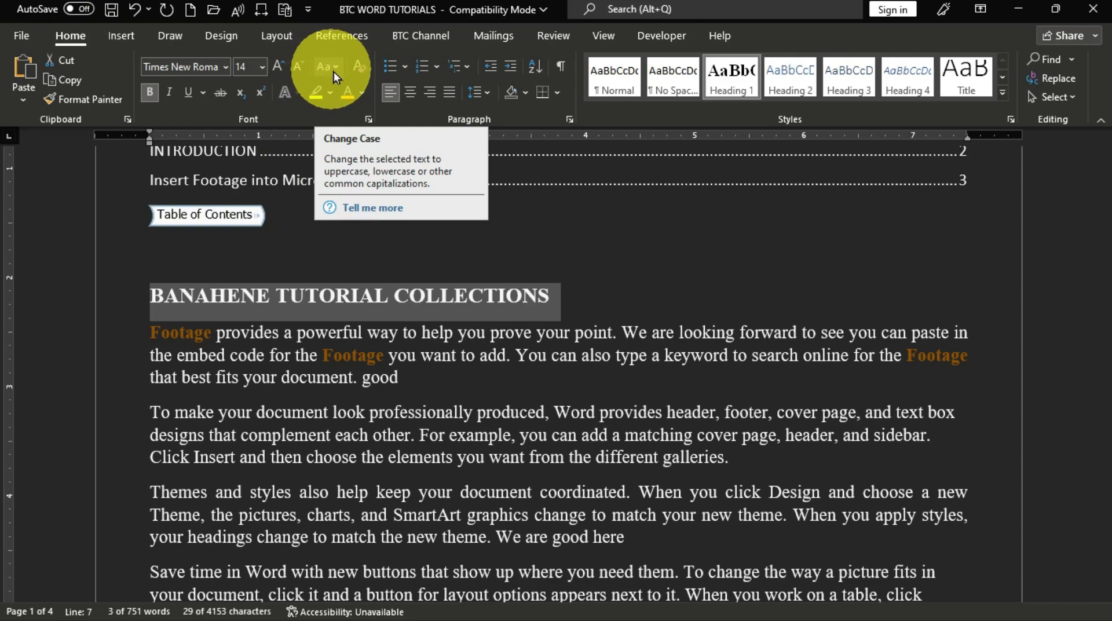
Apply each Change Case option to the heading in turn: Sentence case, lowercase, UPPERCASE, Capitalize Each Word and tOGGLE cASE.
left_click(335, 68)
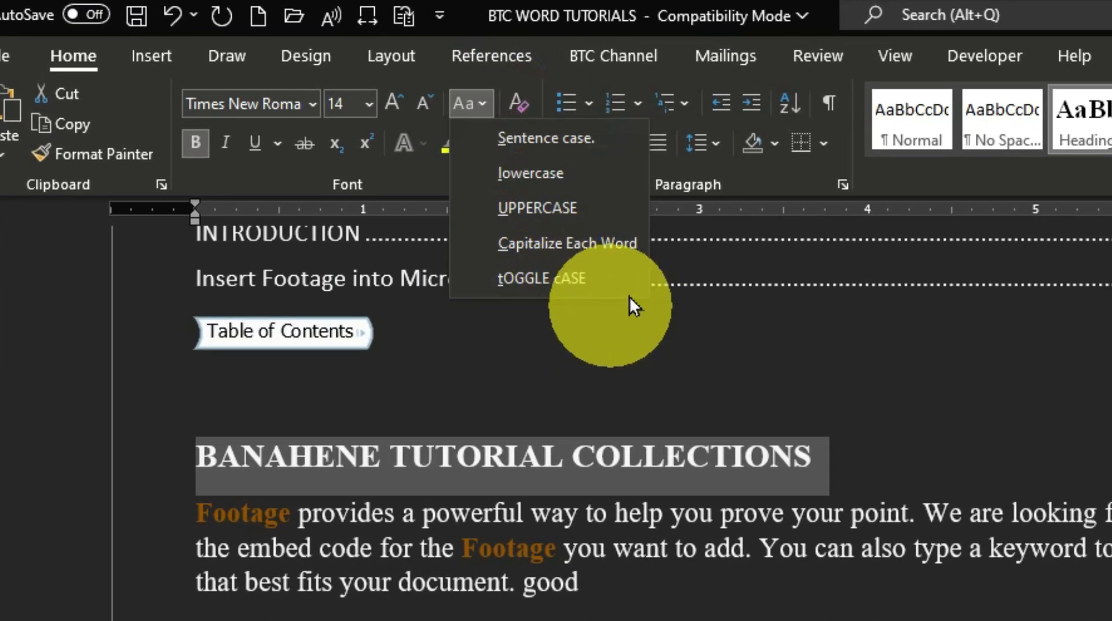
left_click(619, 144)
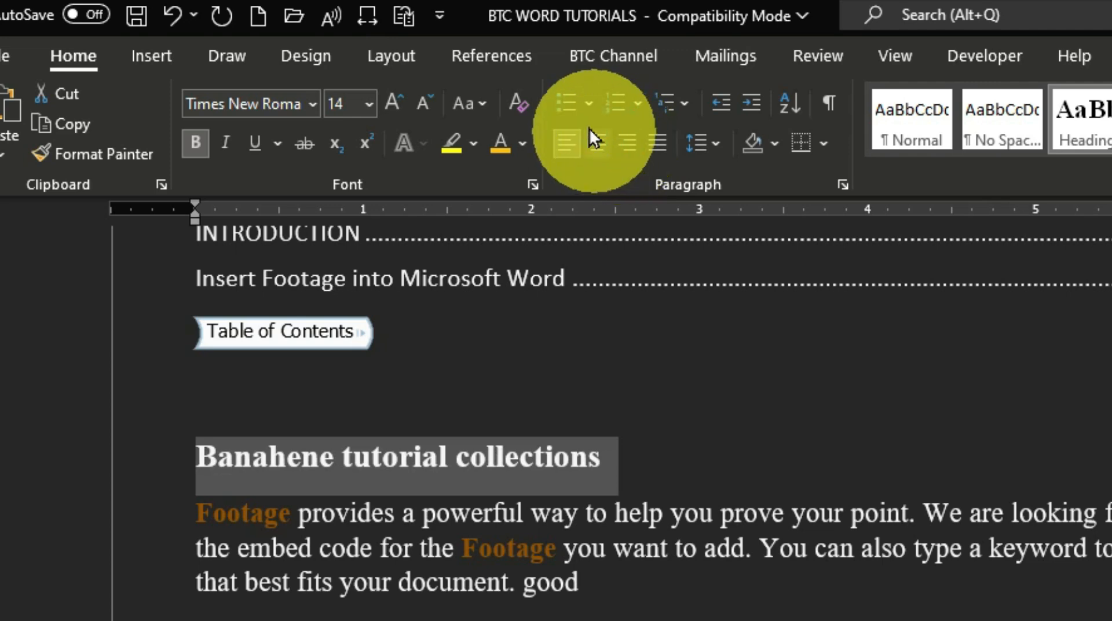
left_click(485, 104)
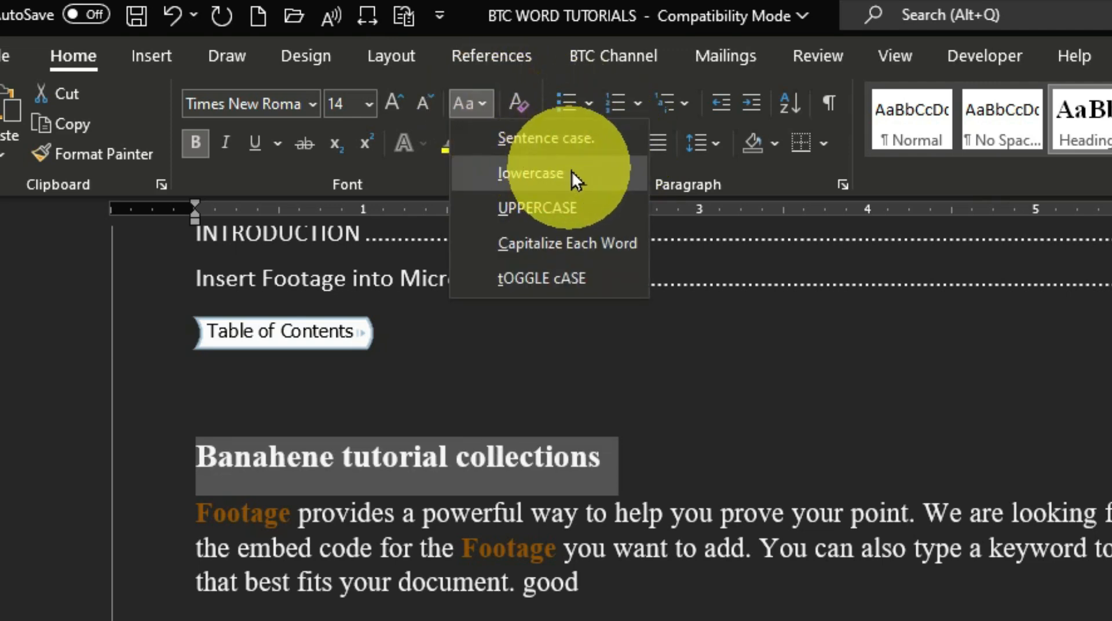
left_click(572, 171)
left_click(480, 103)
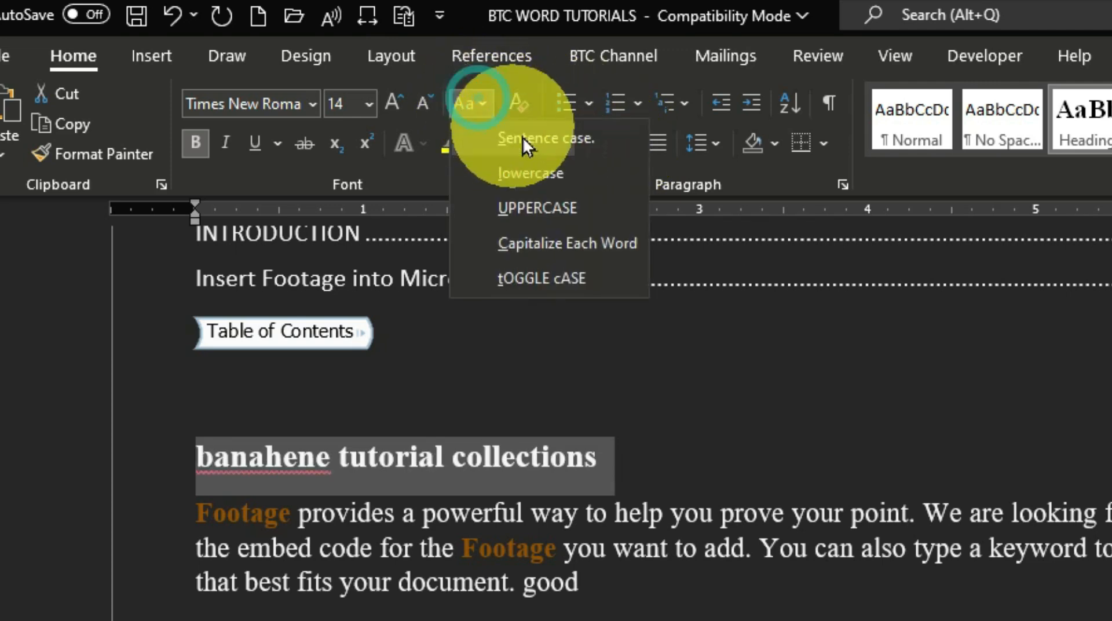
left_click(564, 209)
left_click(481, 104)
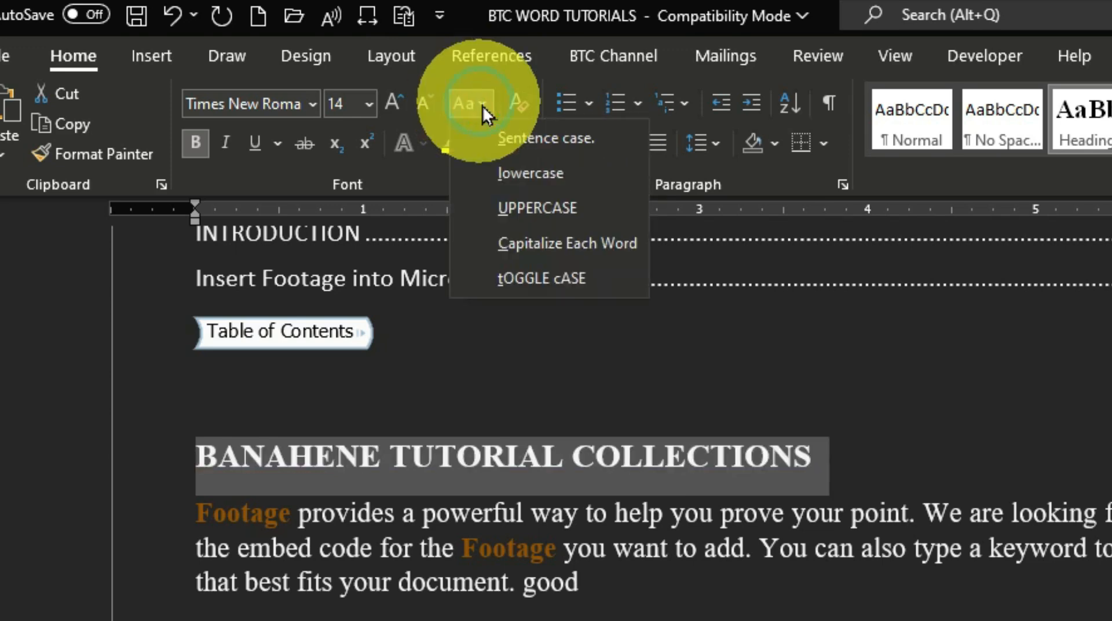
left_click(599, 251)
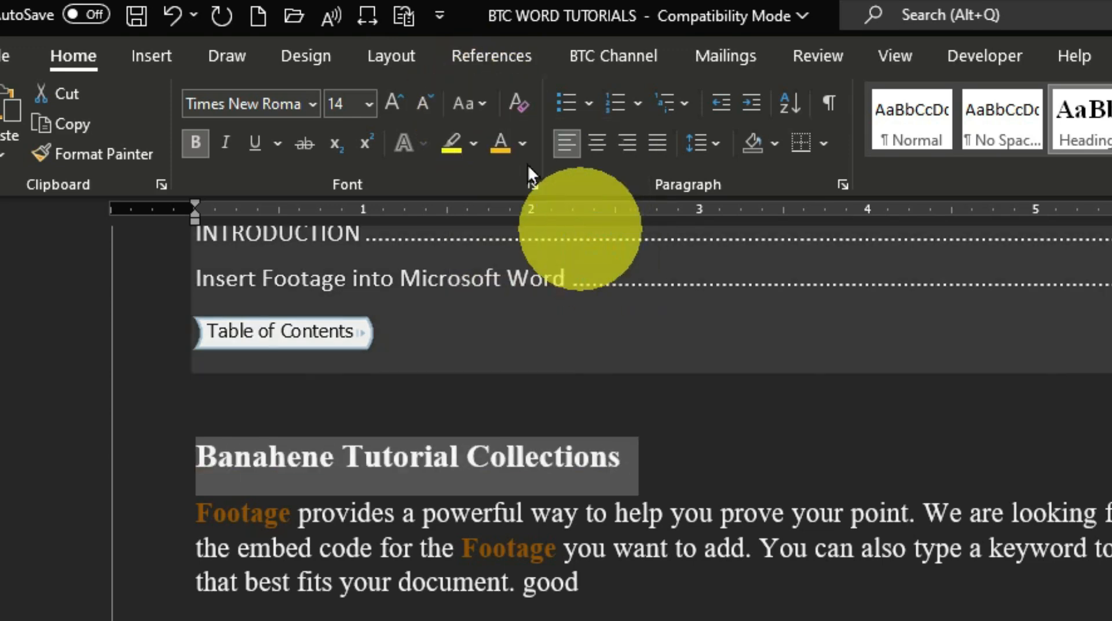
left_click(479, 106)
left_click(561, 277)
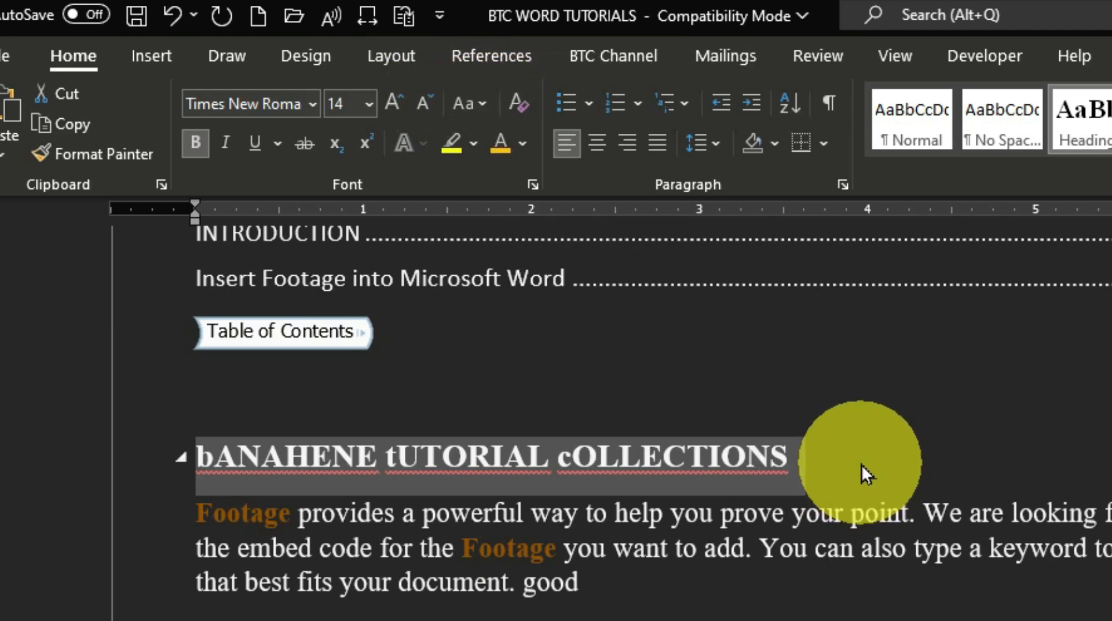
Cycle the heading repeatedly through uppercase, lowercase and capitalized words, ending with all uppercase.
key("shift+F3")
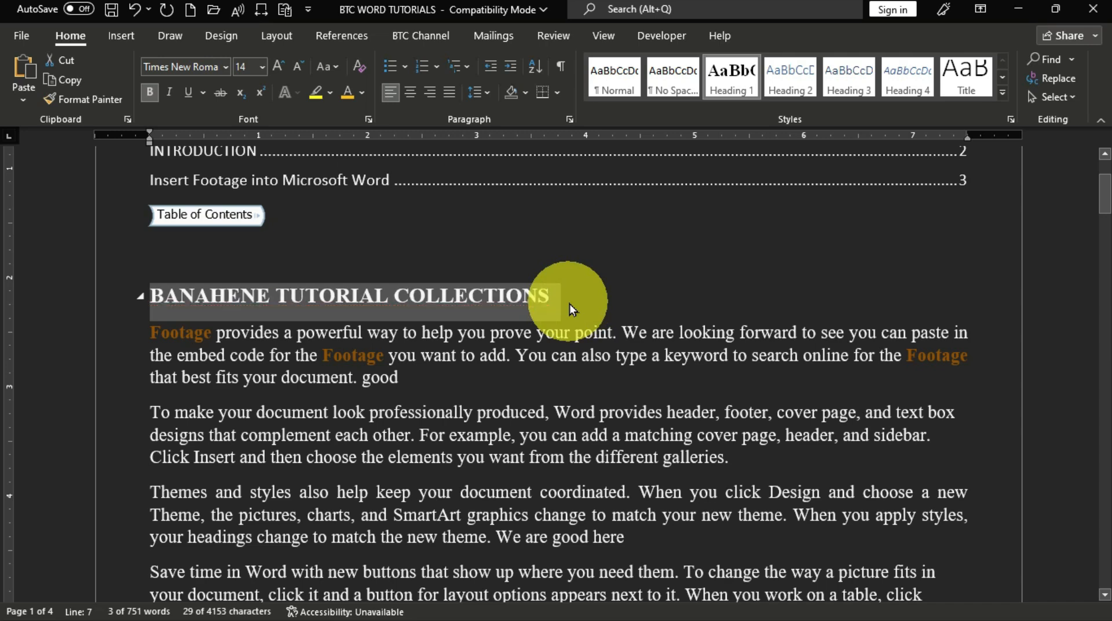
key("shift+F3")
key("shift+F3")
key("shift+F3")
key("shift+F3")
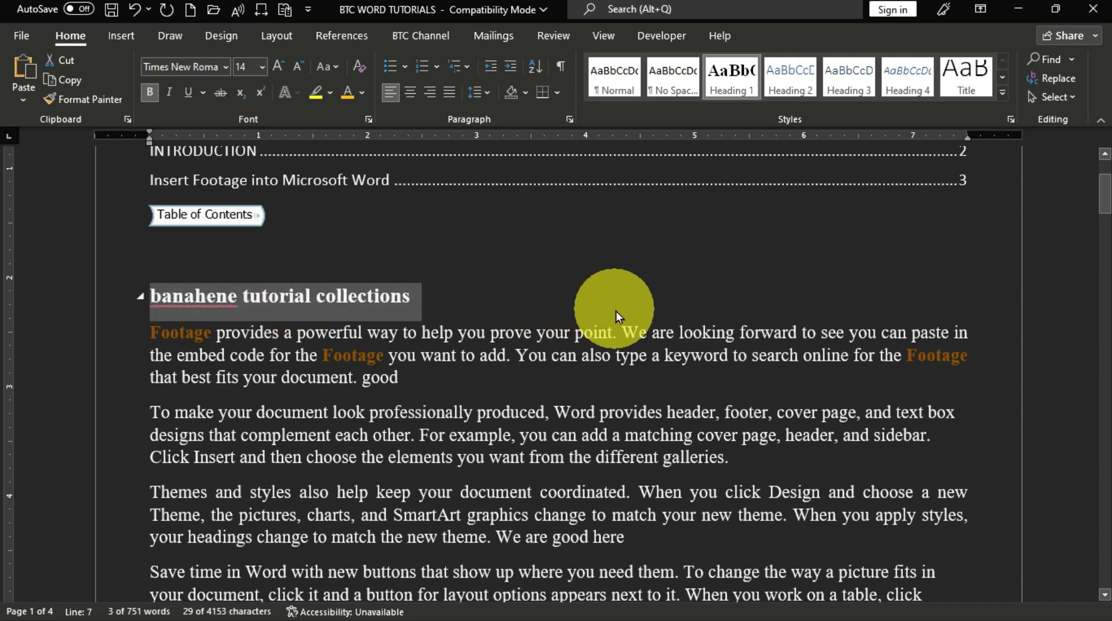
key("shift+F3")
key("shift+F3")
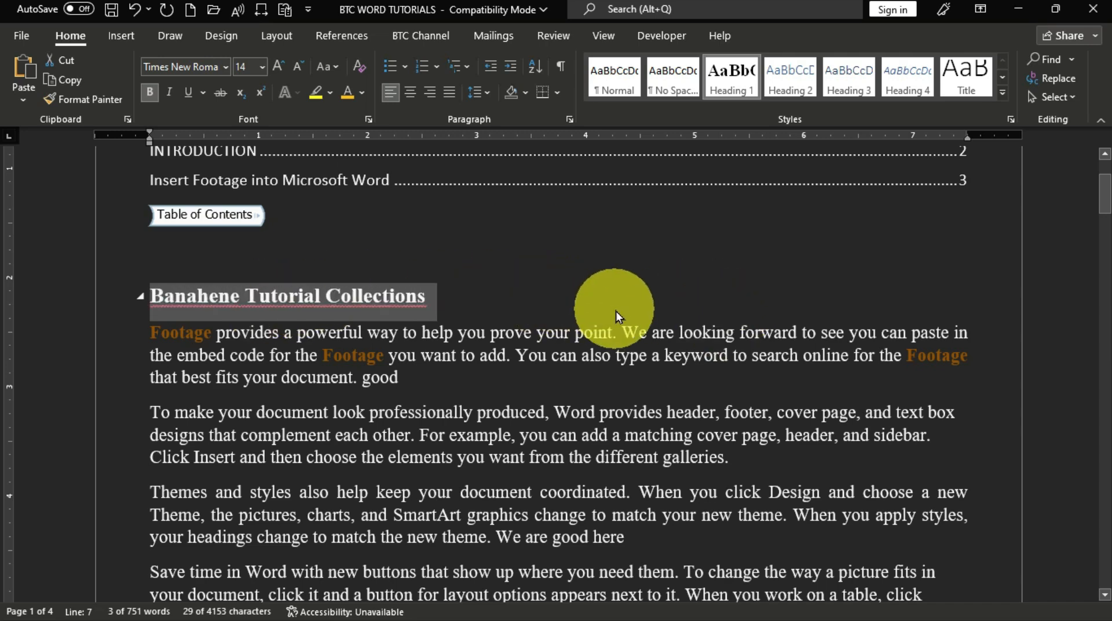
key("shift+F3")
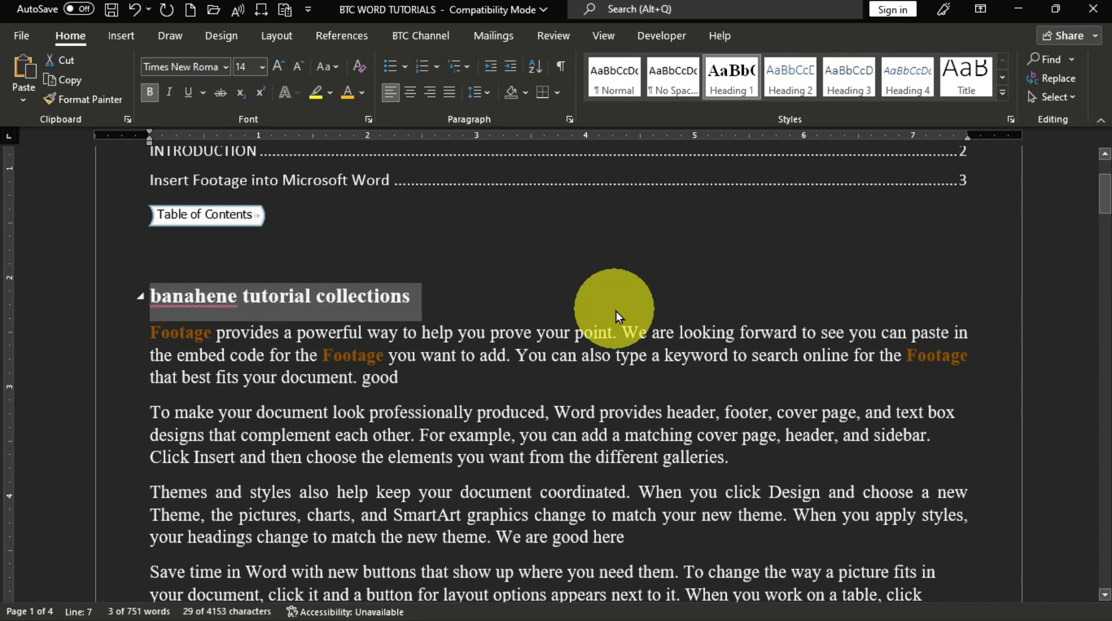
key("shift+F3")
key("shift+F3")
key("shift+F3")
key("shift+F3")
key("shift+F3")
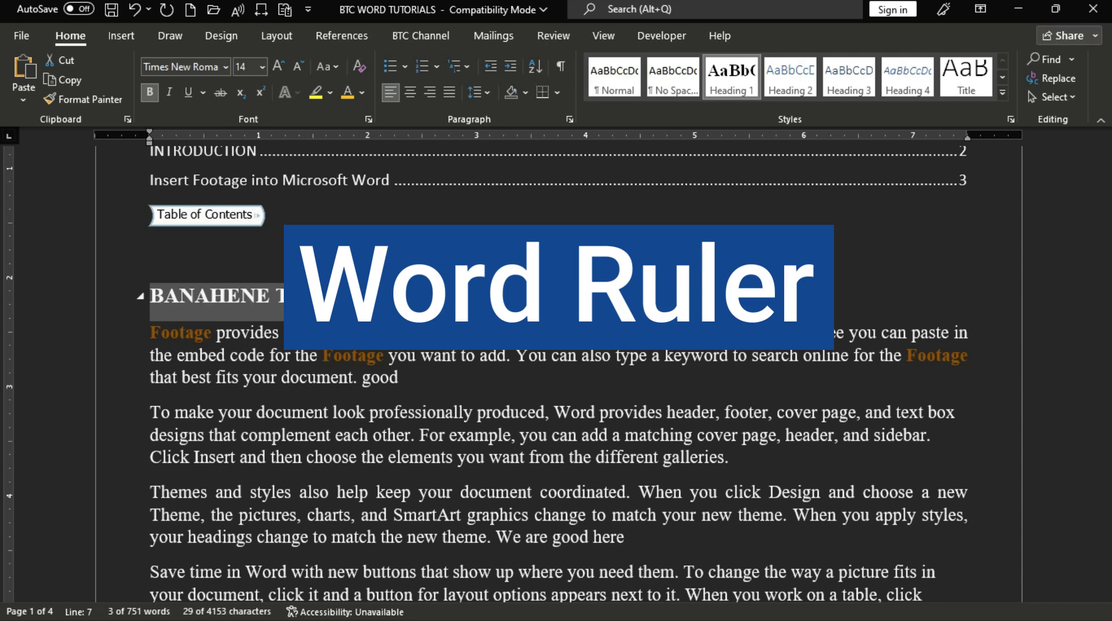
Widen the page margins on the horizontal ruler to about 1.6 in on the left and about 2.4 in on the right.
scroll(658, 256, "up", 3)
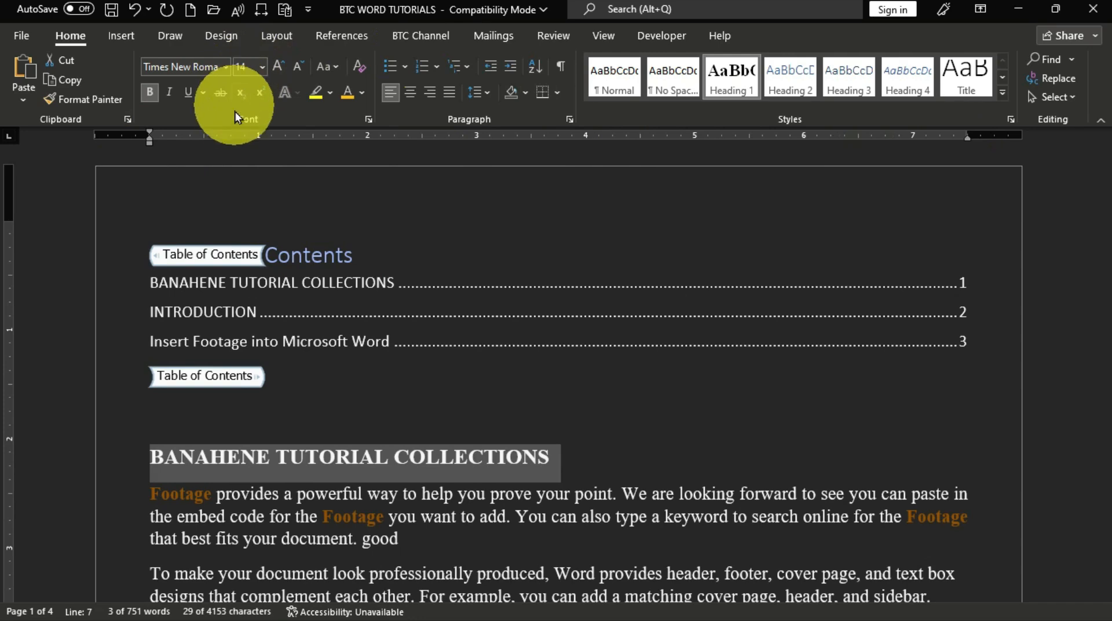
left_click(602, 38)
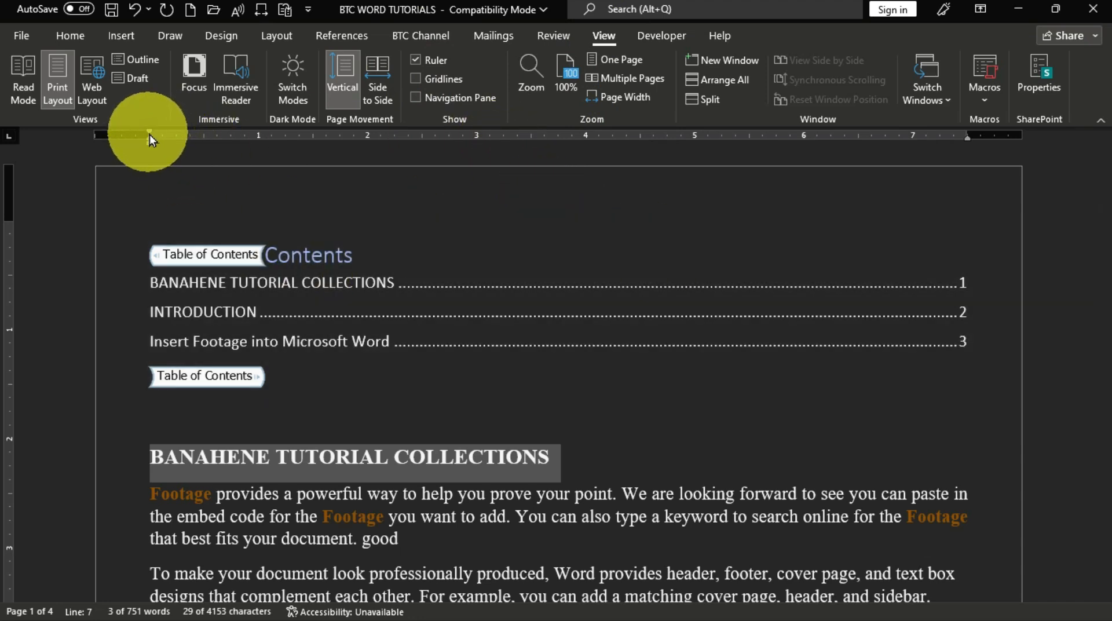
left_click_drag(148, 134, 264, 144)
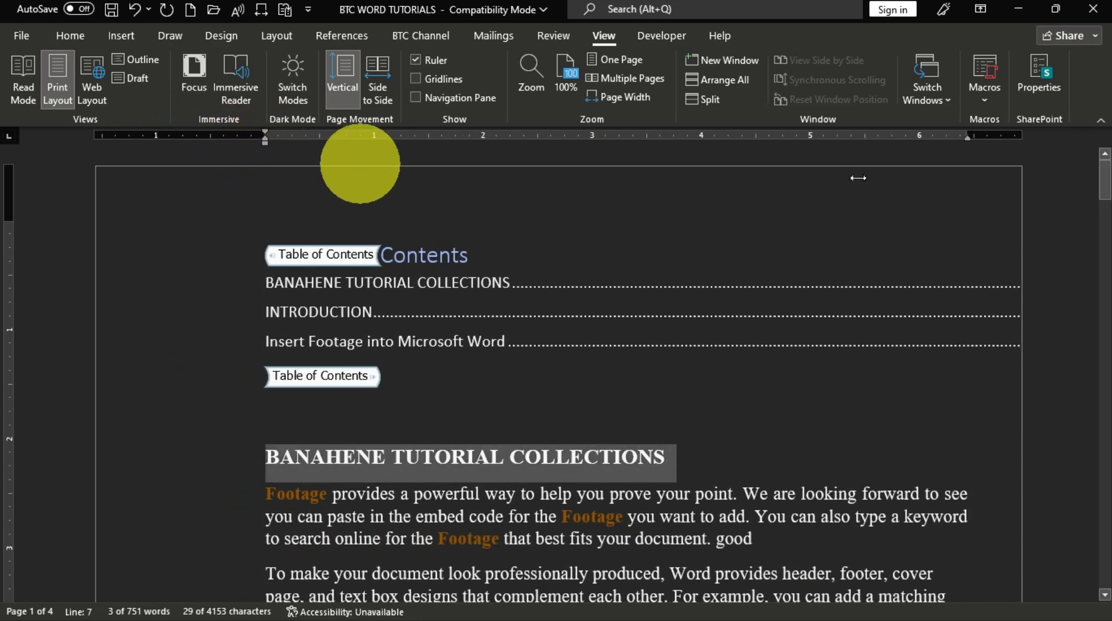
left_click_drag(967, 133, 761, 149)
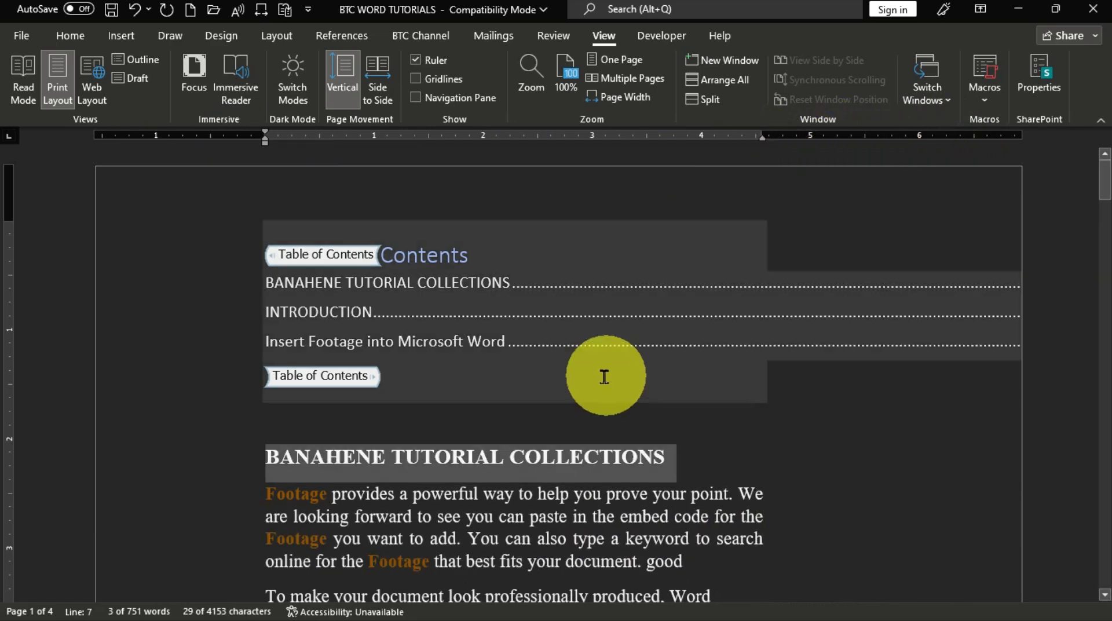
Increase the page's top margin to about 0.6 in on the vertical ruler.
scroll(579, 393, "down", 10)
scroll(544, 428, "up", 10)
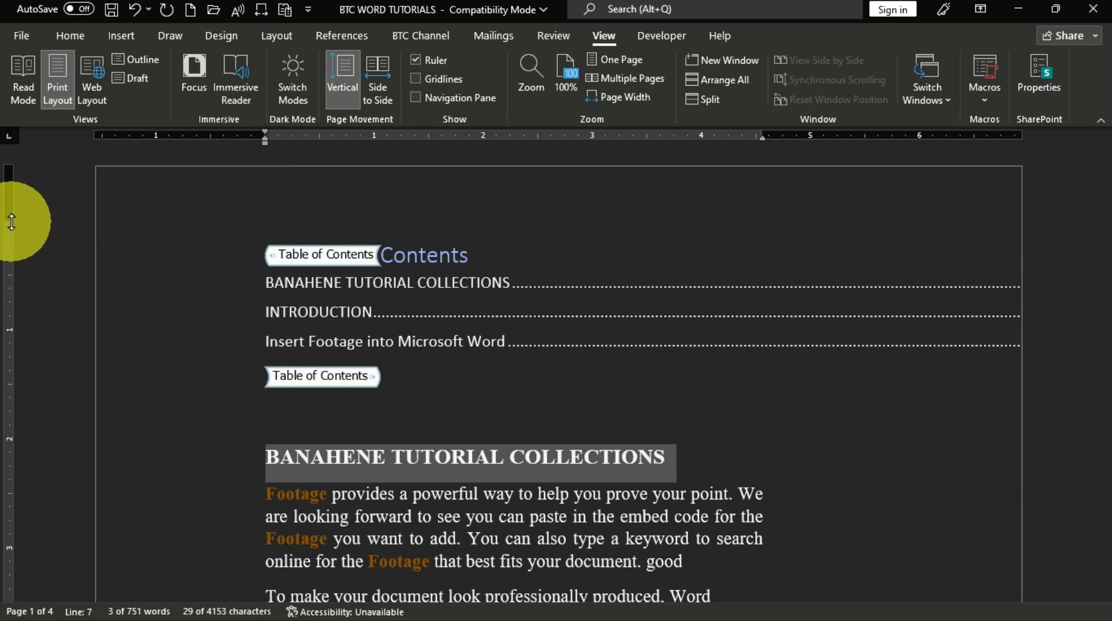
mouse_move(11, 220)
left_mouse_down()
mouse_move(4, 405)
mouse_move(6, 200)
mouse_move(12, 384)
mouse_move(16, 237)
left_mouse_up()
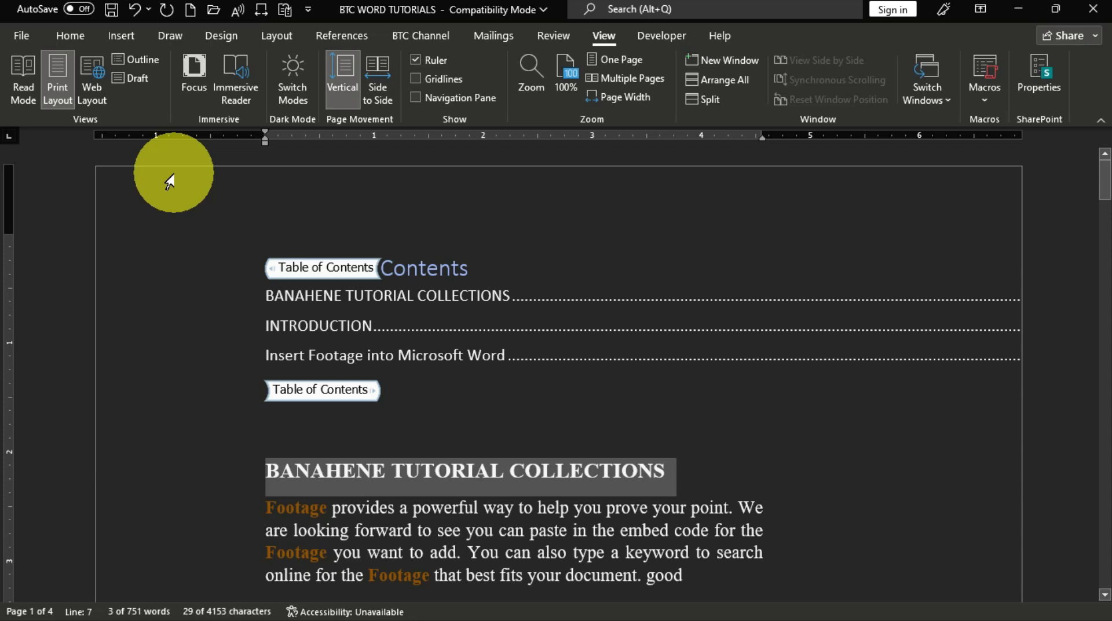
Remove the bullets from the list running from "Microsoft word" to "Microsoft Access" below the Font Group paragraph.
scroll(648, 524, "down", 6)
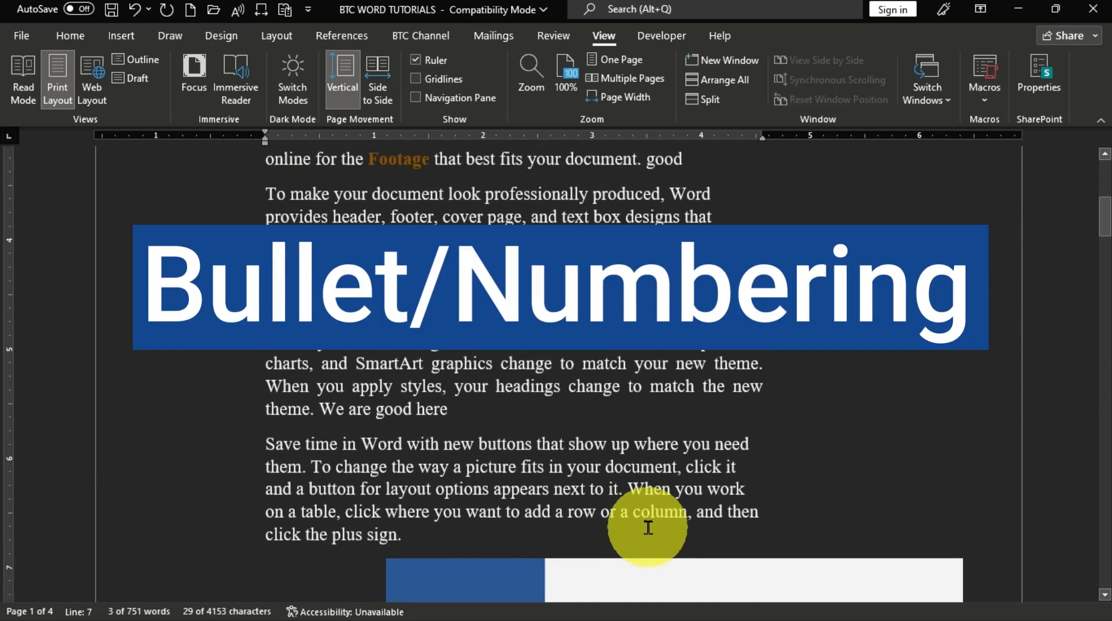
scroll(648, 527, "down", 15)
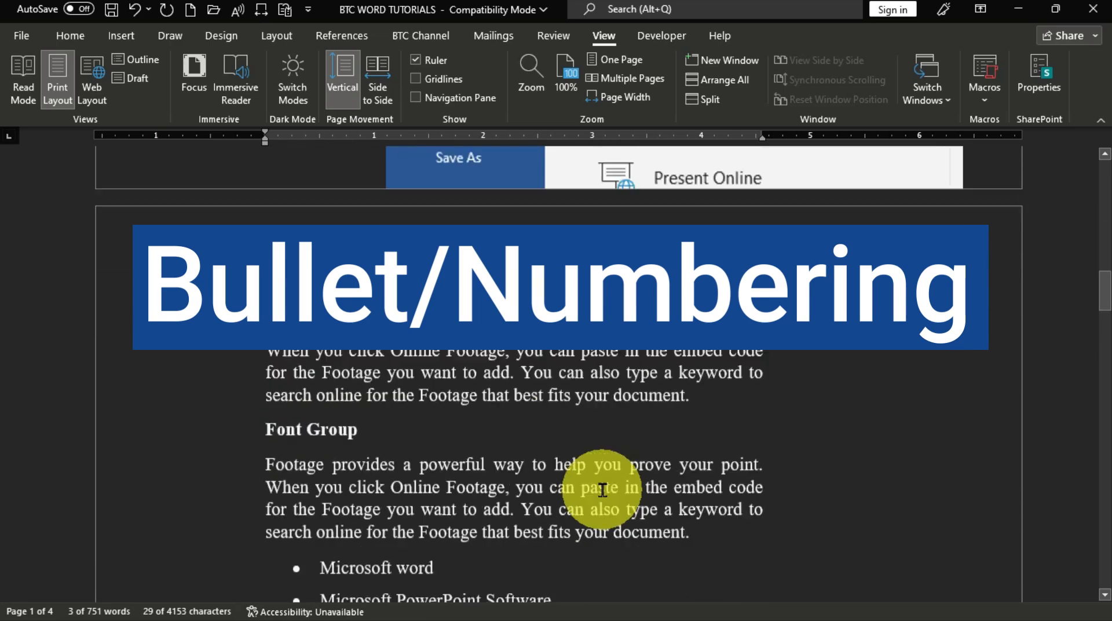
scroll(602, 490, "down", 6)
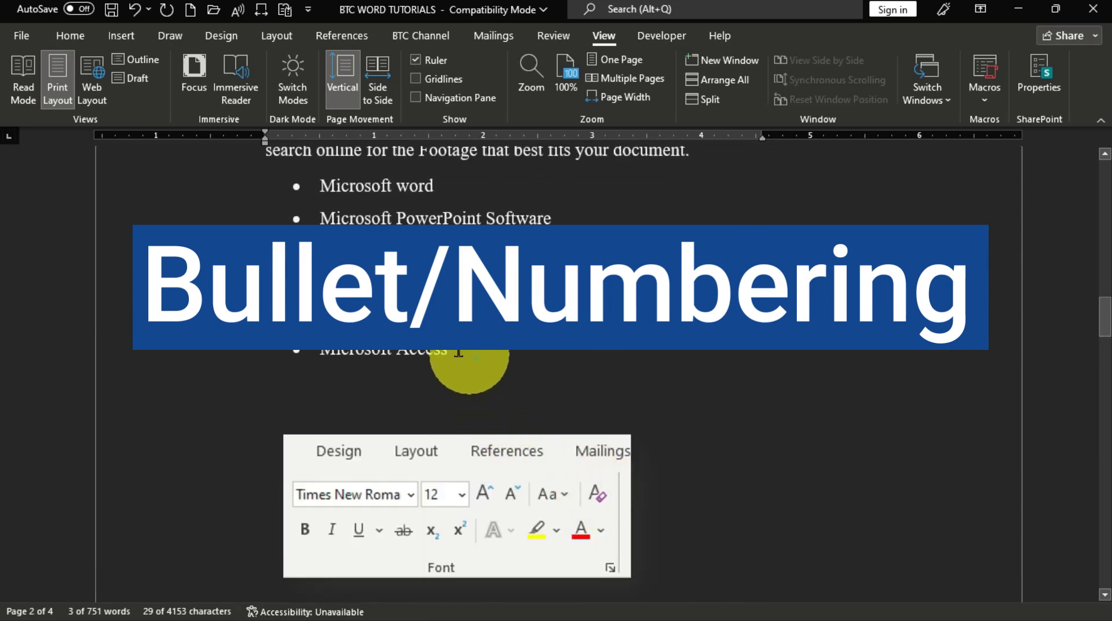
left_click_drag(458, 351, 282, 179)
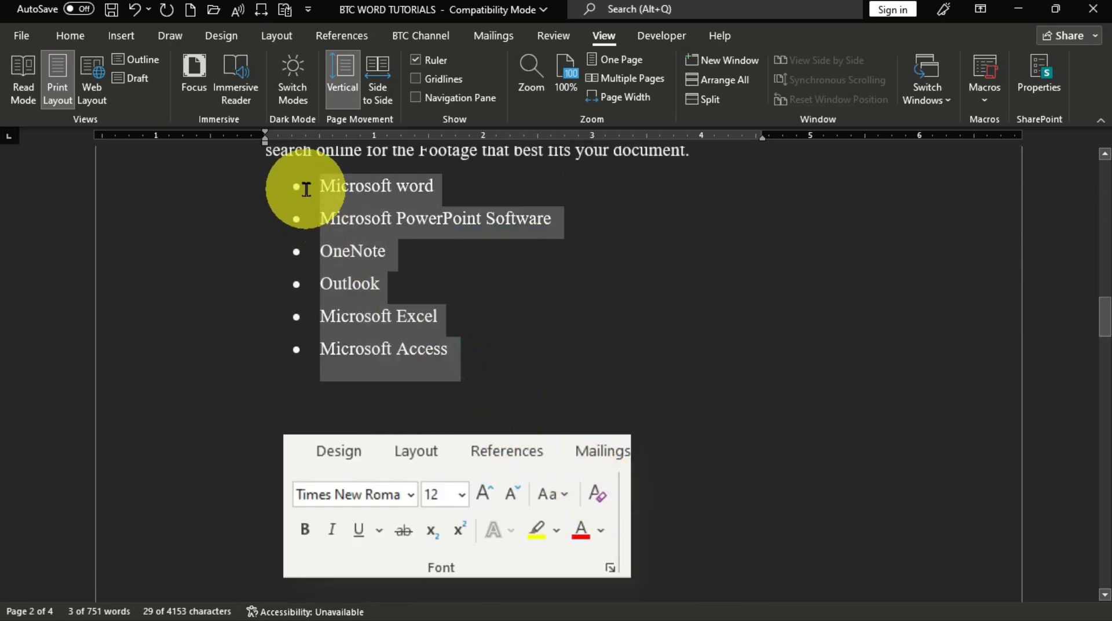
left_click(74, 41)
left_click(389, 67)
scroll(640, 408, "up", 2)
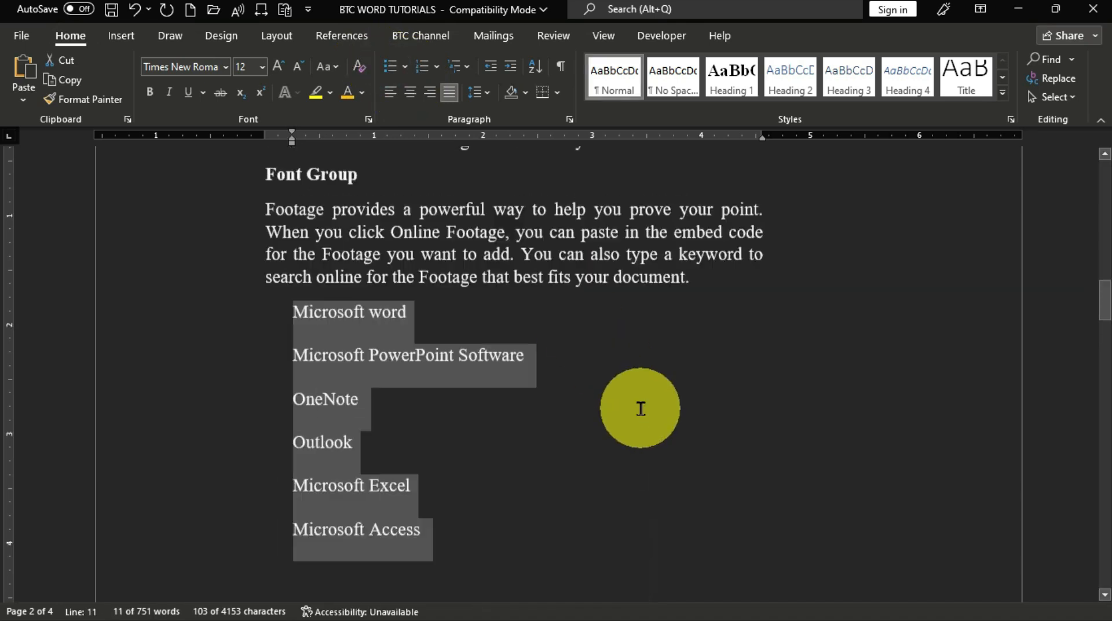
scroll(631, 400, "down", 2)
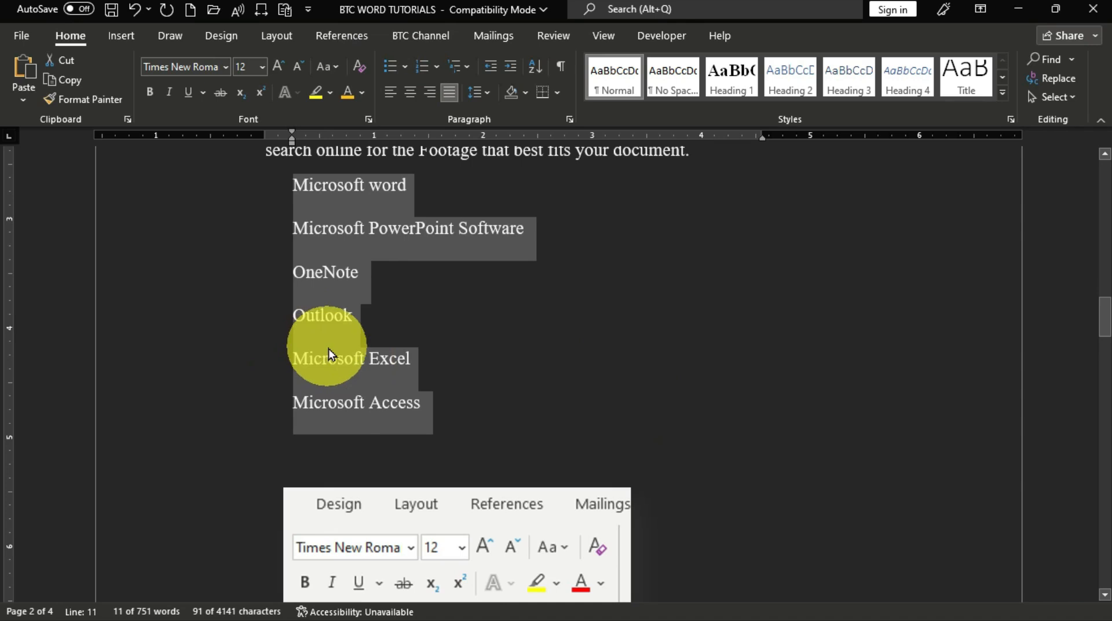
Add round bullets to the whole Microsoft product list and replace them with 1., 2., 3. numbering.
left_click(454, 433)
left_click_drag(453, 431, 265, 181)
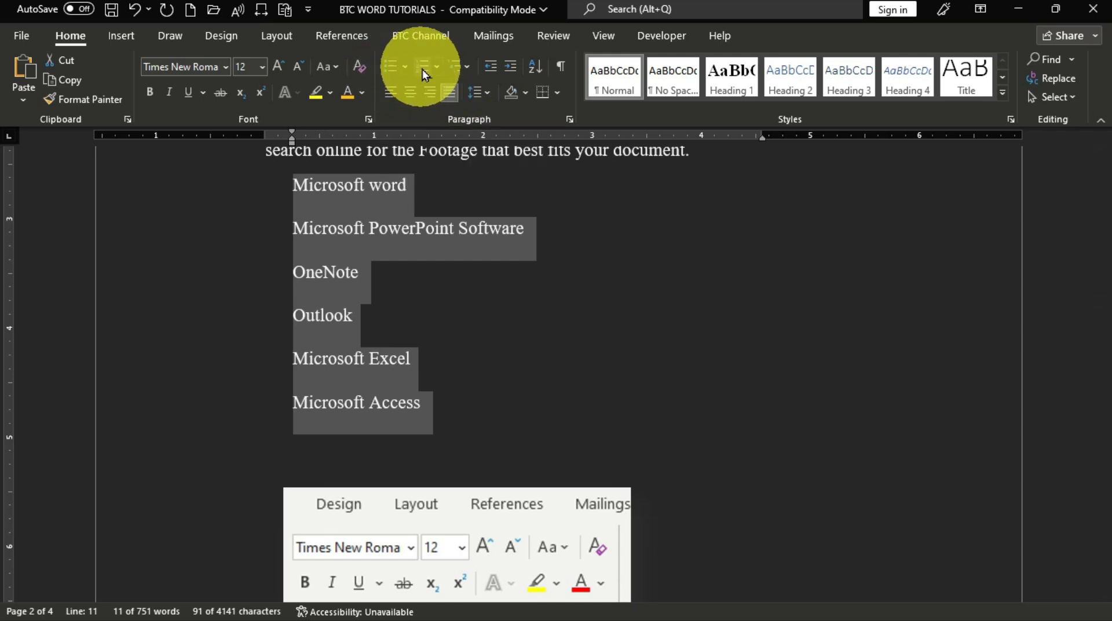
left_click(389, 71)
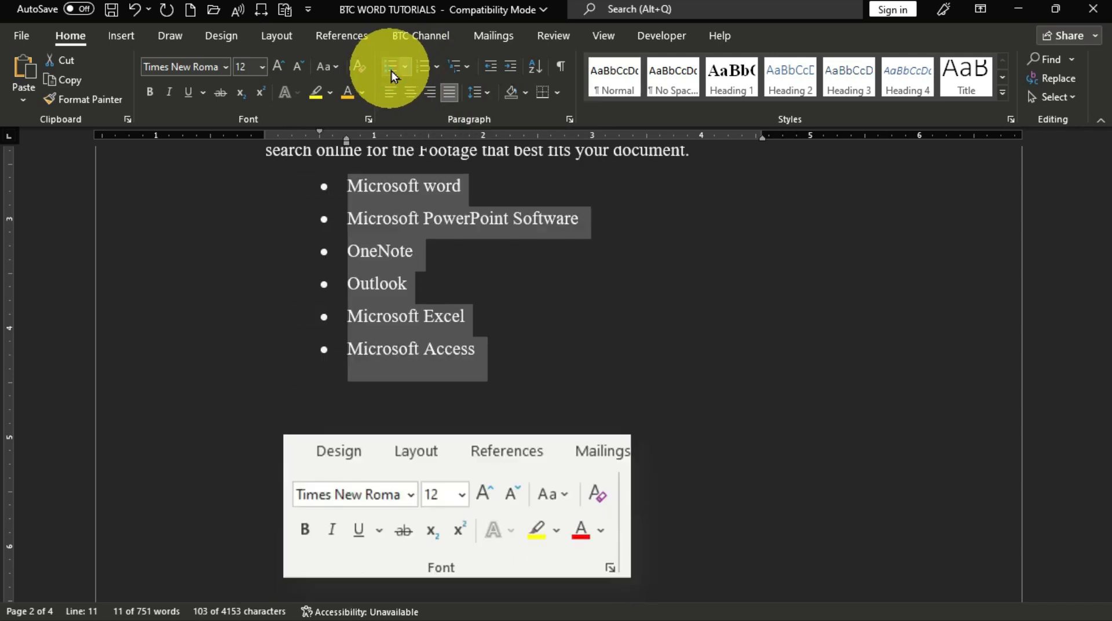
left_click(389, 70)
left_click(422, 71)
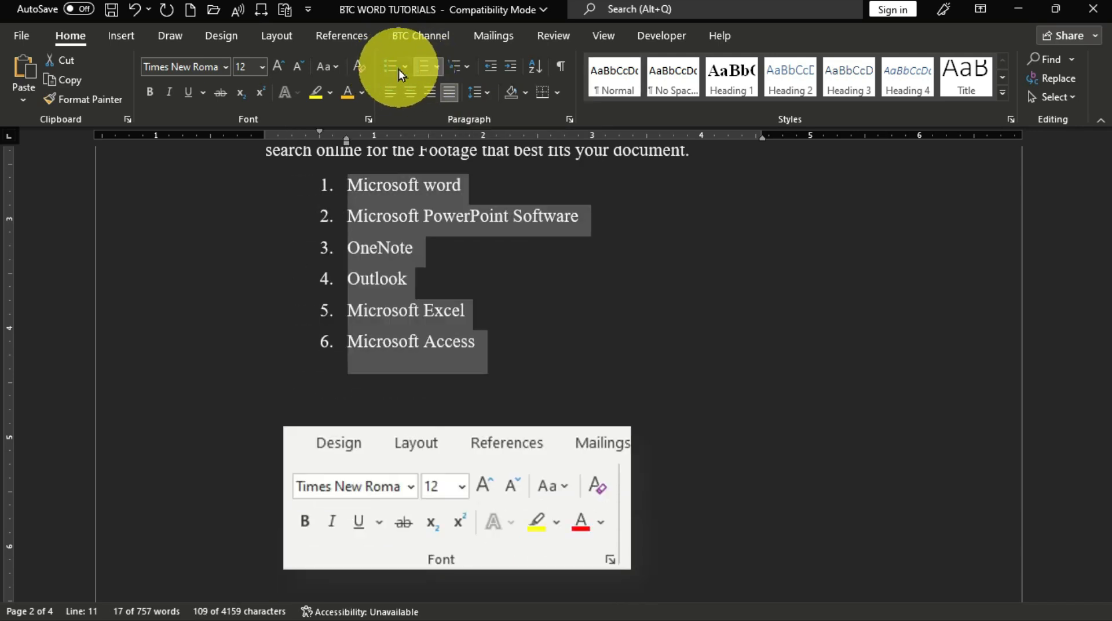
Look through the available bullet styles and number formats for the selected Microsoft product list.
left_click(406, 69)
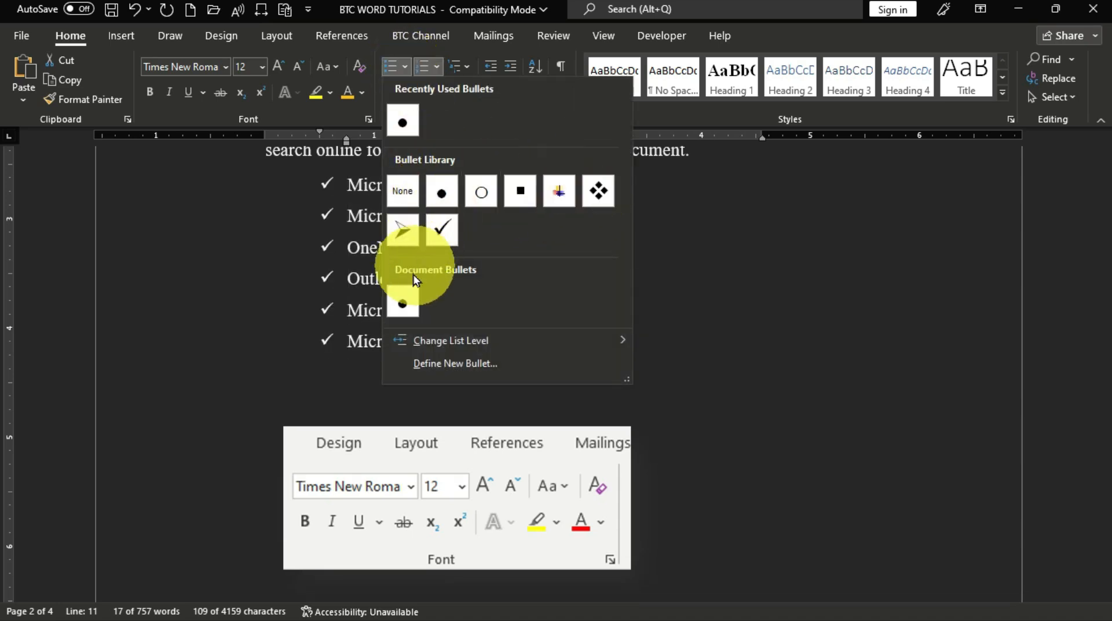
mouse_move(409, 349)
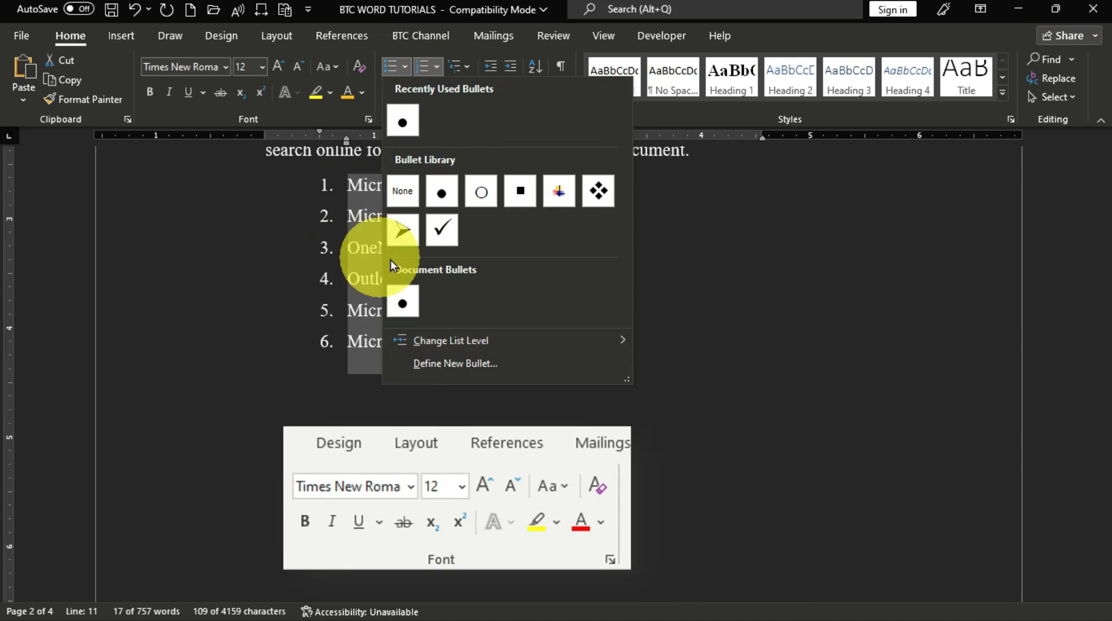
left_click(437, 69)
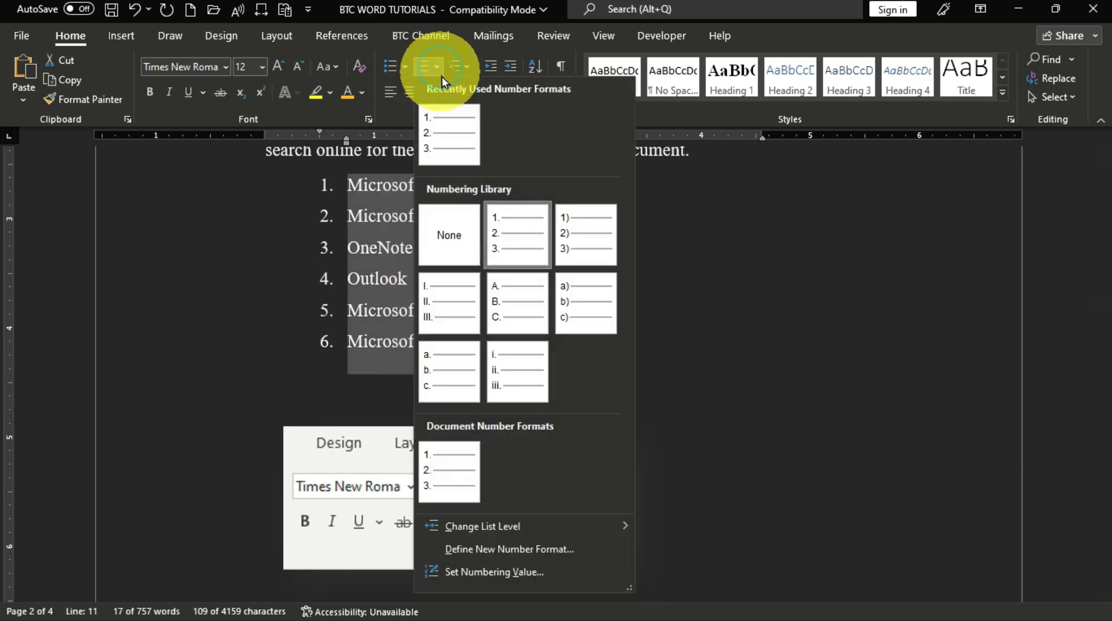
left_click(769, 282)
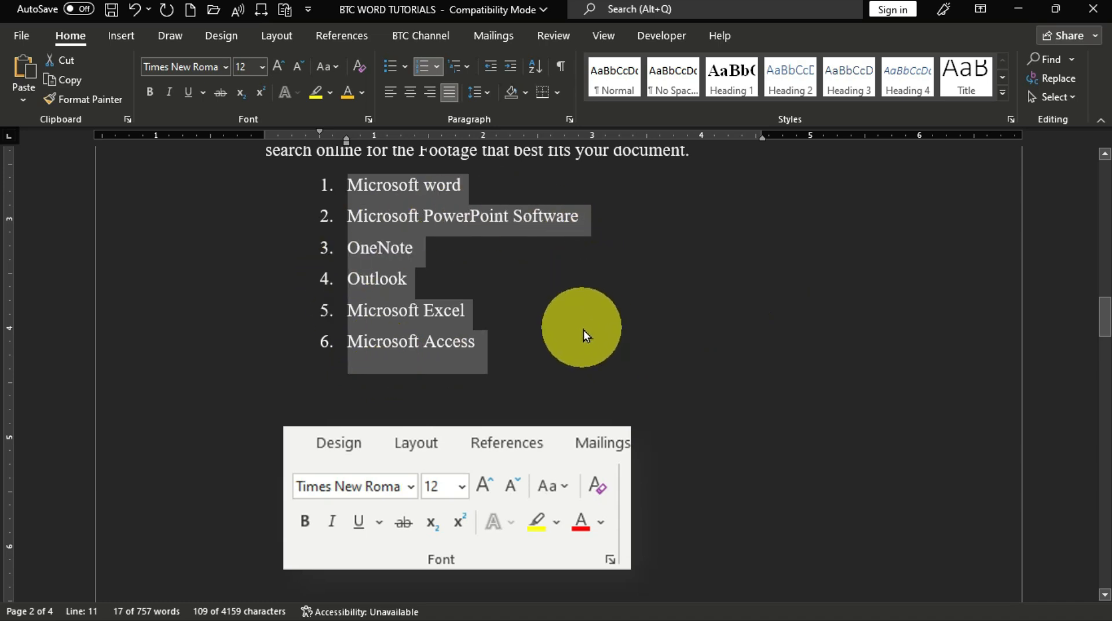
Start a round-bulleted list at the end of the document with the items Monitor, Mouse and Keyboard.
key("ctrl+End")
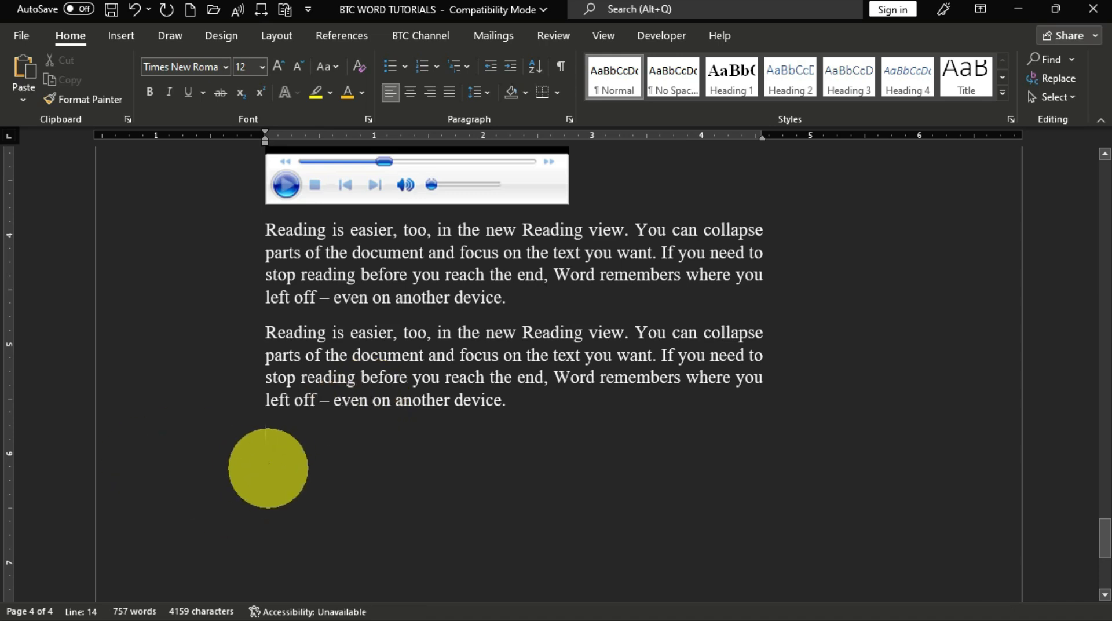
left_click(389, 66)
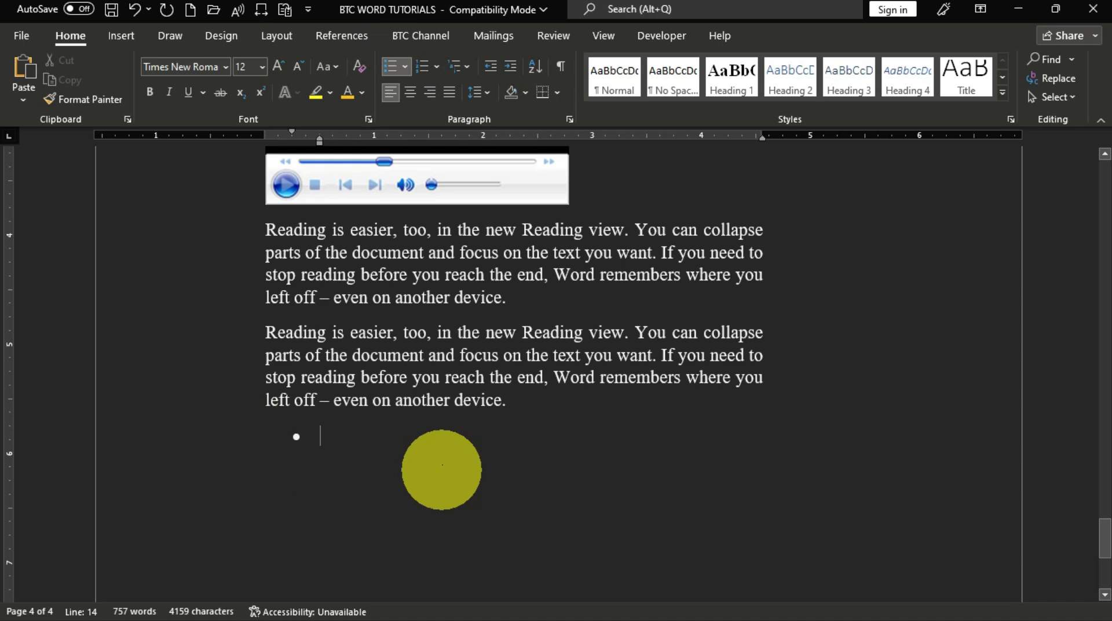
type("Mouse")
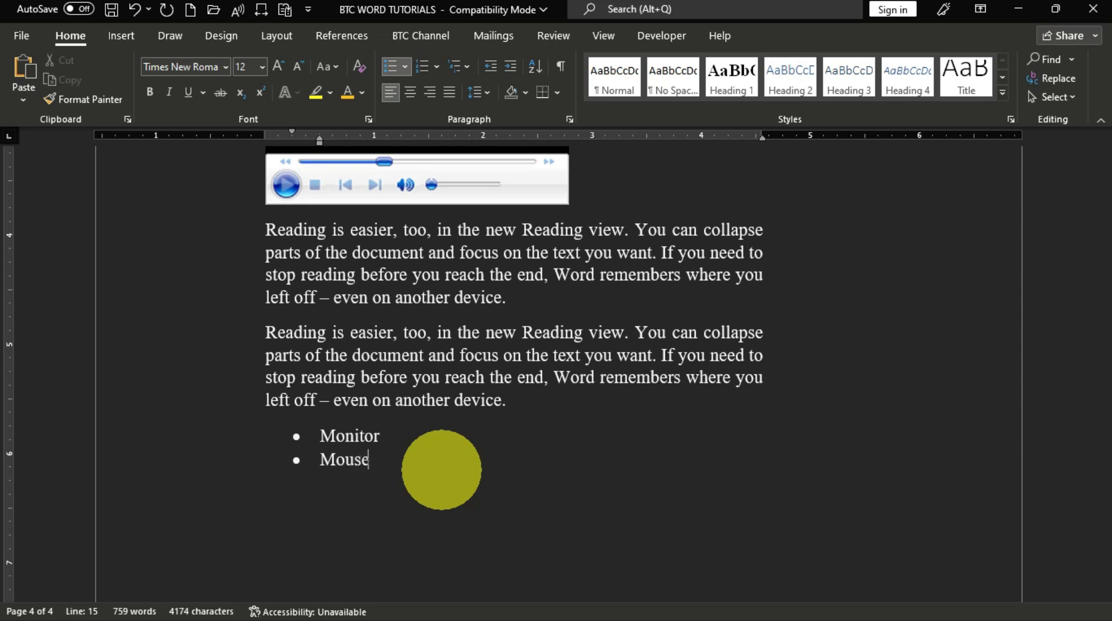
key("Return")
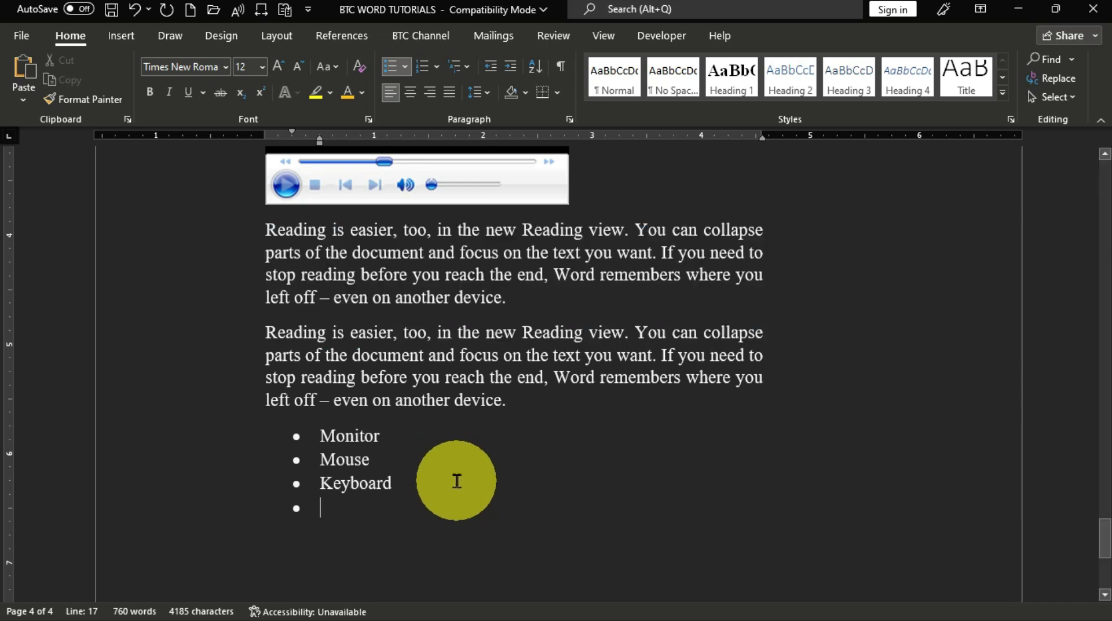
Cut the last "Reading is easier" paragraph above the bulleted list and paste it as a picture below the Keyboard item.
left_click_drag(246, 331, 288, 412)
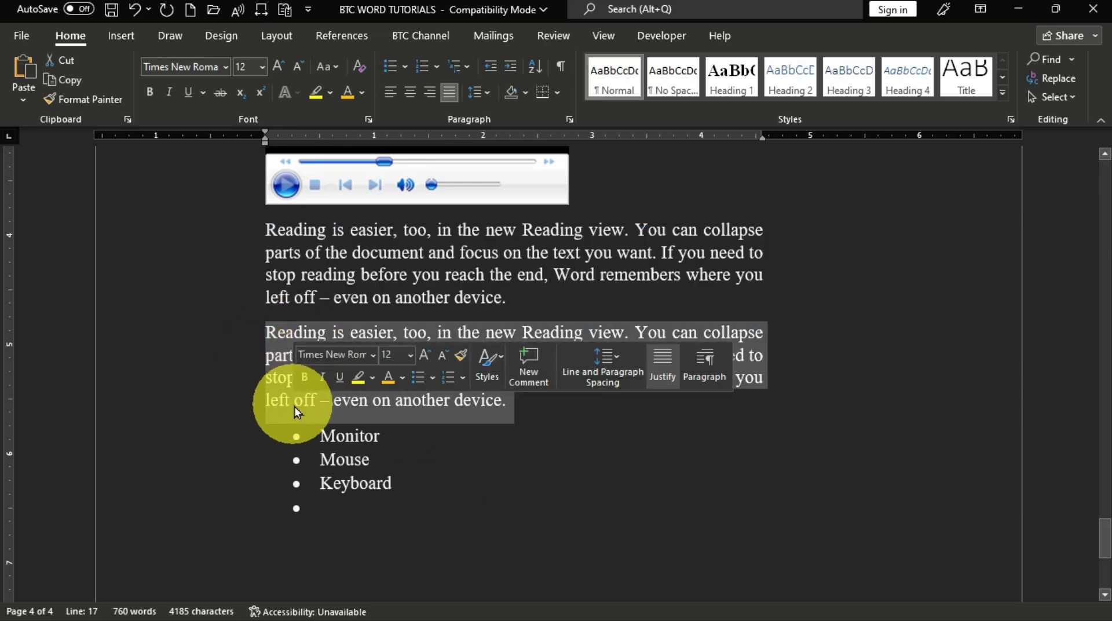
left_click(67, 63)
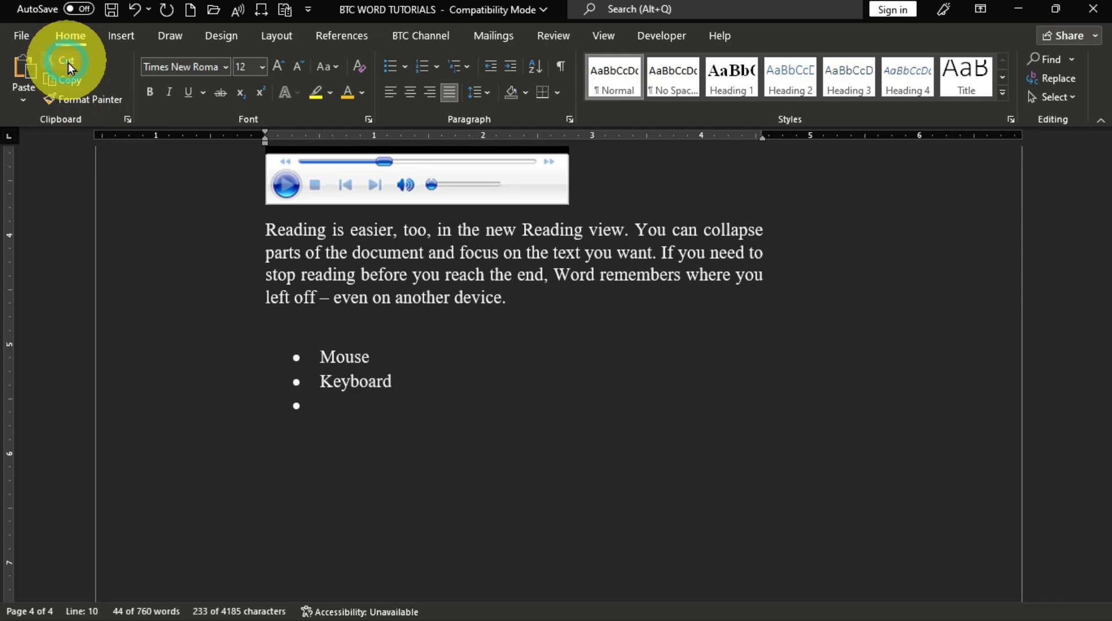
scroll(489, 359, "down", 4)
left_click(250, 274)
key("Return")
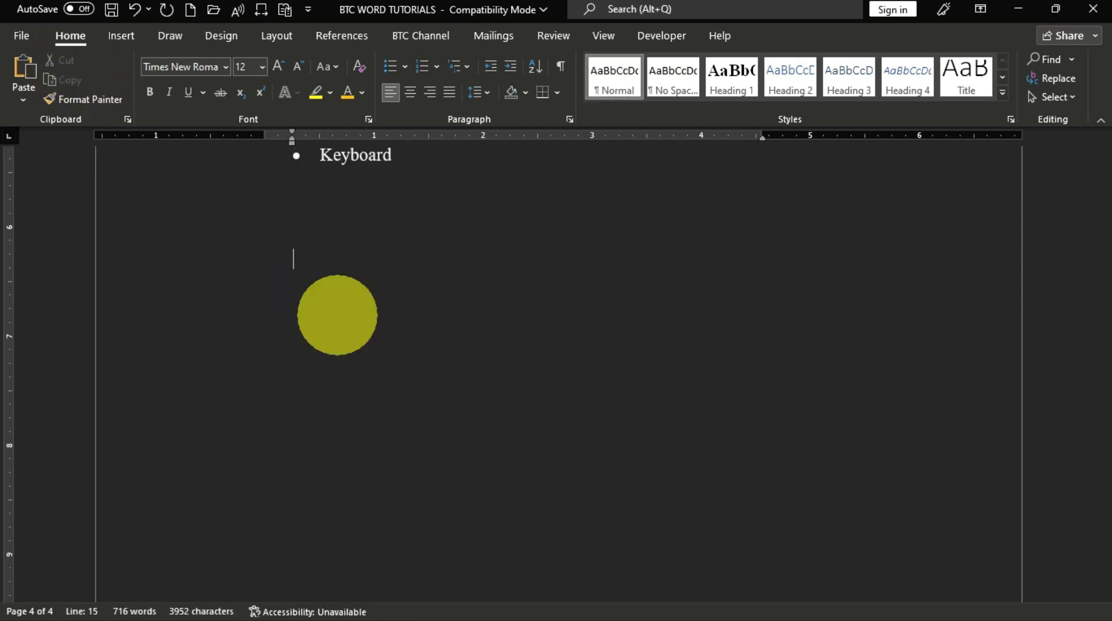
right_click(297, 254)
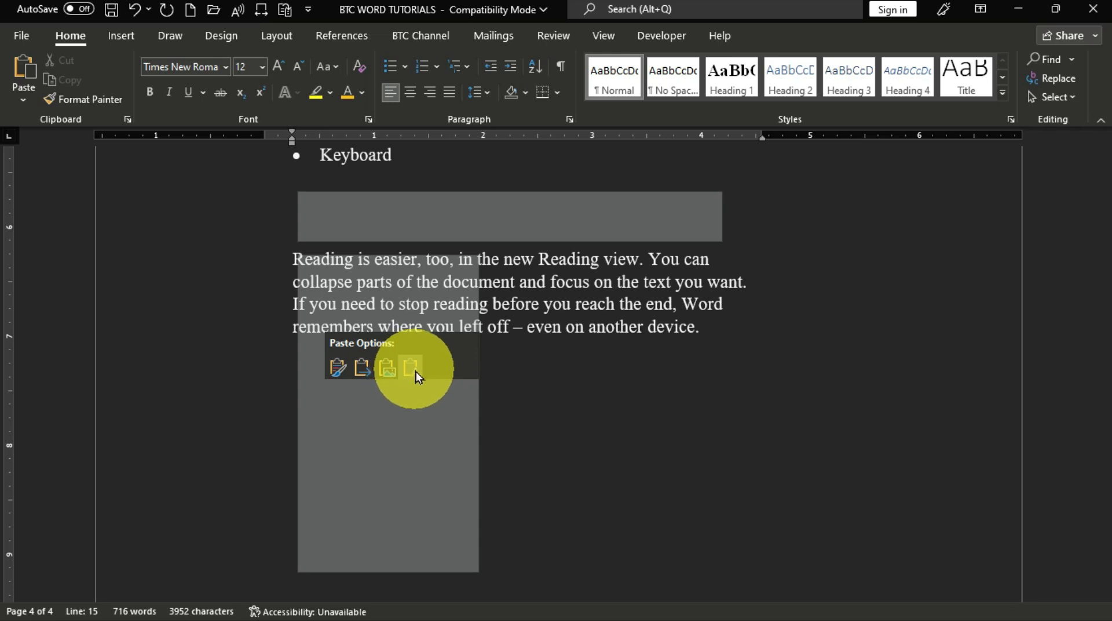
left_click(386, 370)
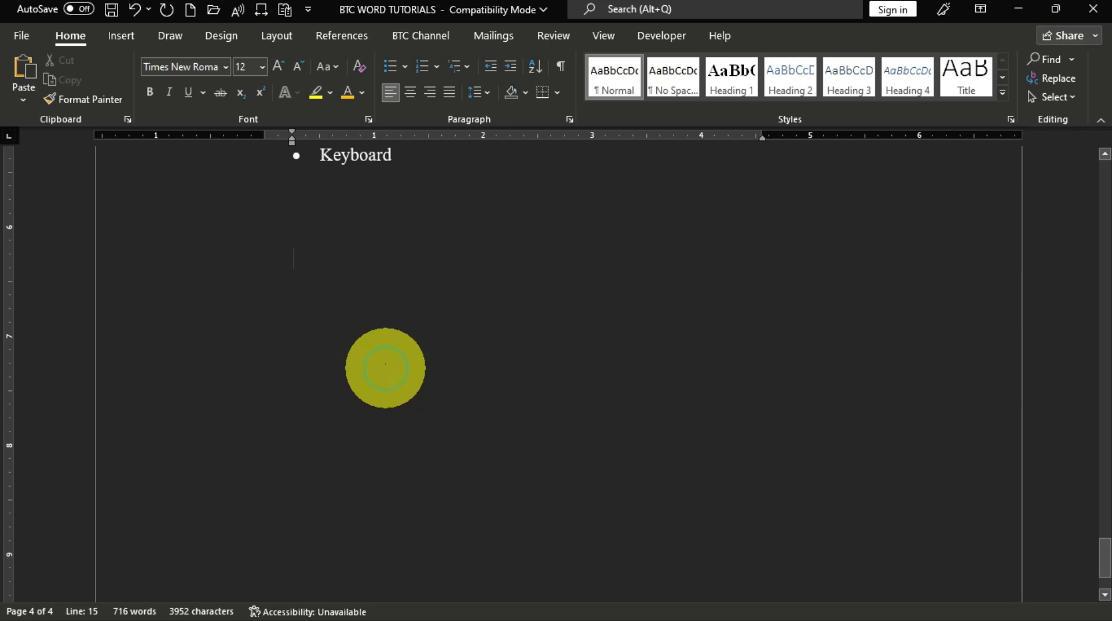
Give the pasted paragraph picture a floating layout and reposition it lower and further right in the blank area below the list.
mouse_move(465, 273)
left_mouse_down()
mouse_move(454, 362)
mouse_move(480, 386)
mouse_move(449, 287)
left_mouse_up()
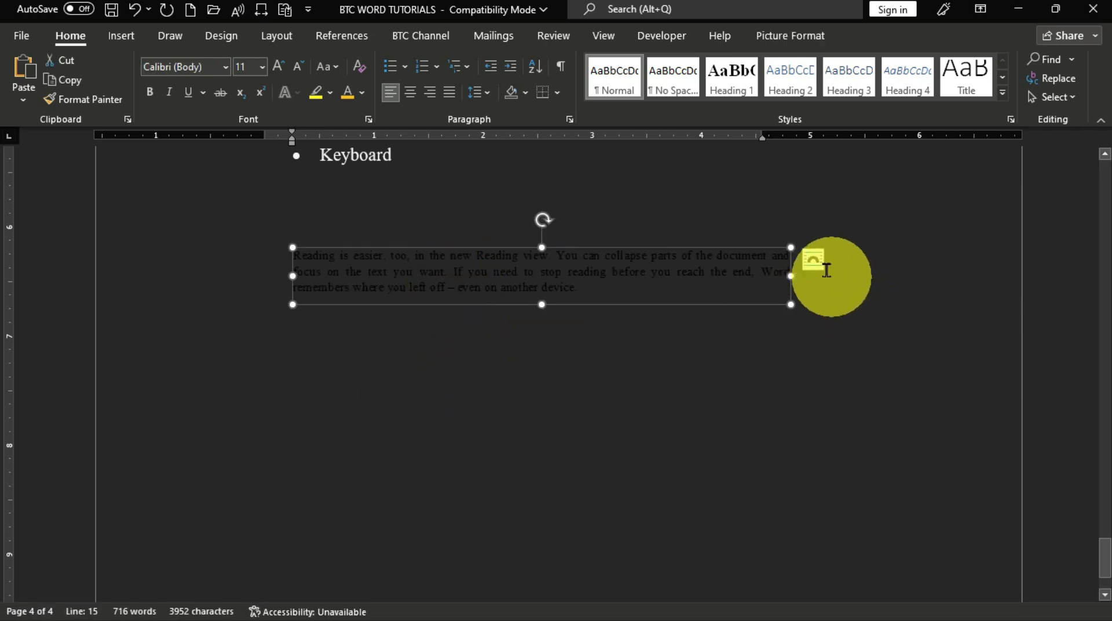
left_click(813, 262)
left_click(931, 378)
left_click_drag(609, 290, 578, 239)
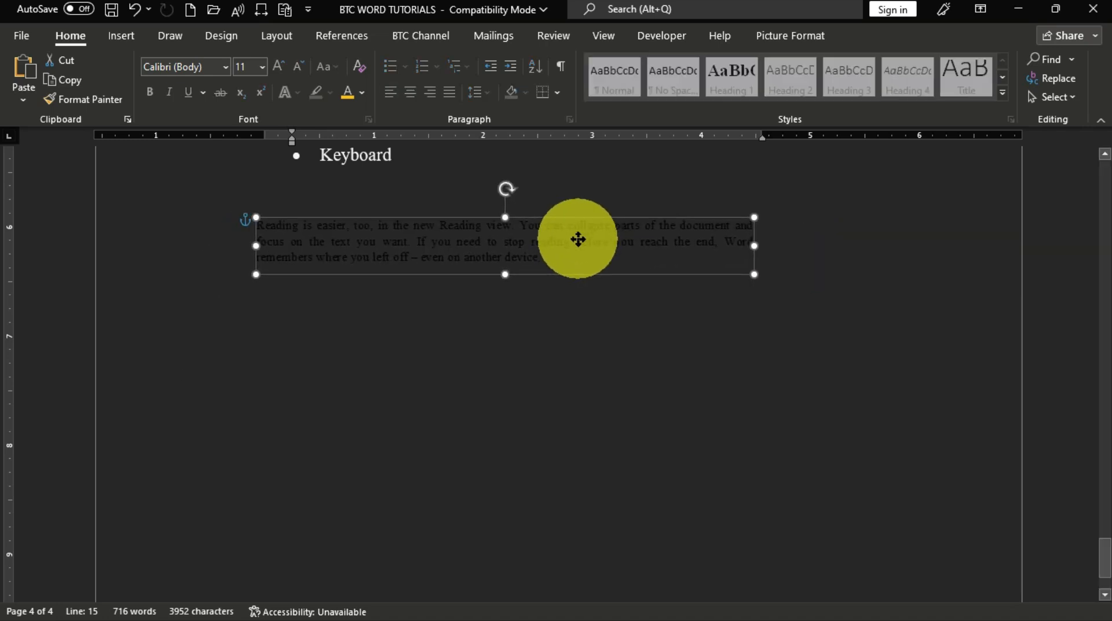
left_click_drag(578, 238, 729, 327)
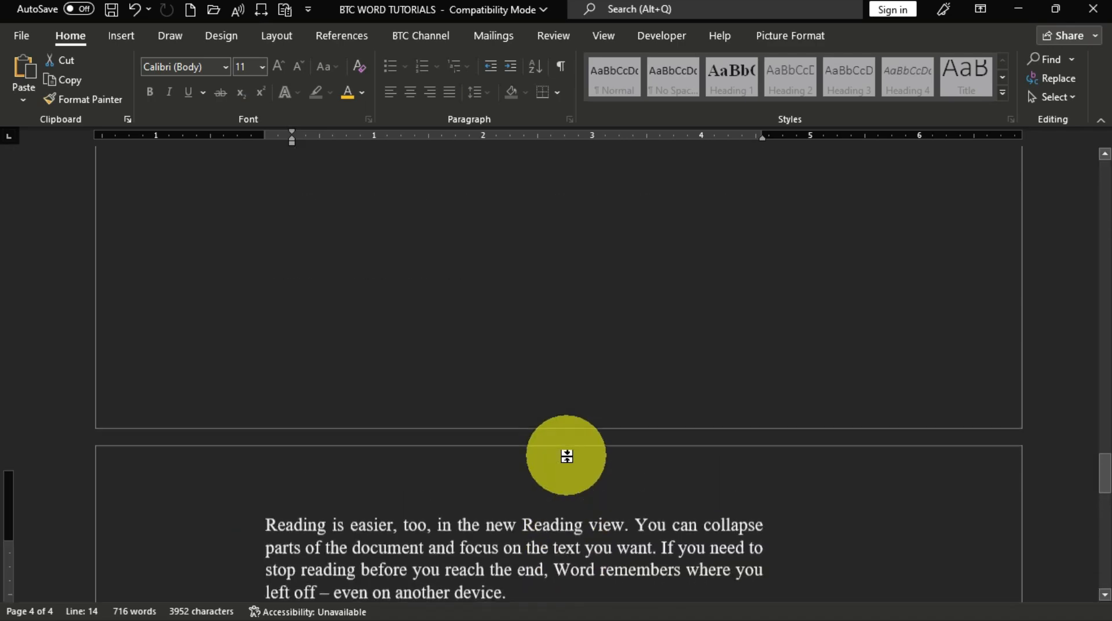
Review the document's text, pictures and page endings from the first page through the last.
scroll(568, 454, "up", 5)
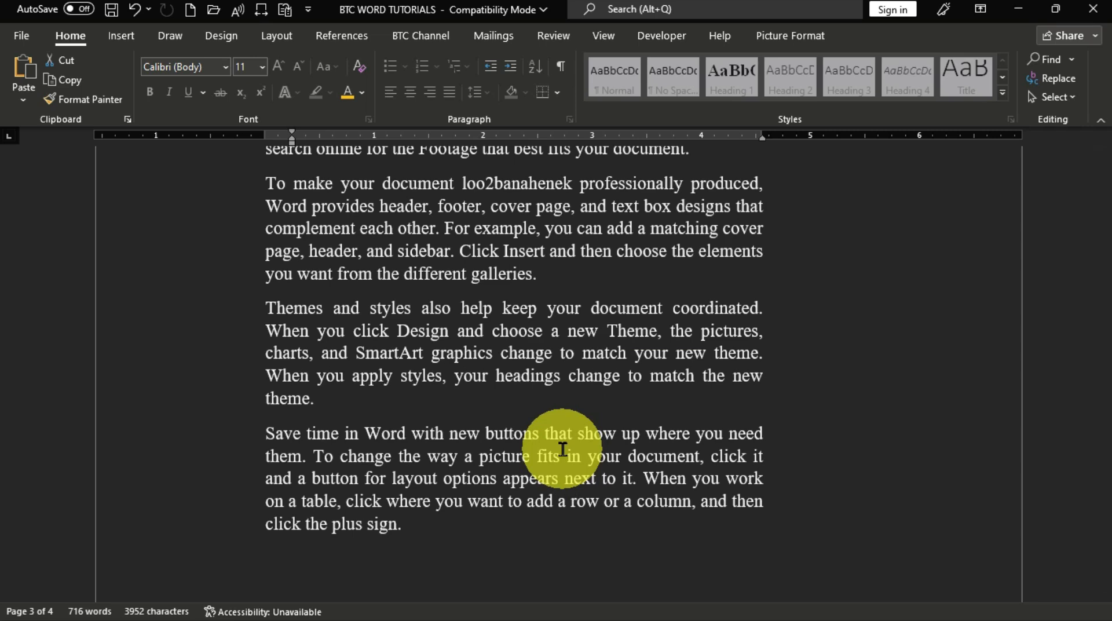
scroll(563, 449, "up", 10)
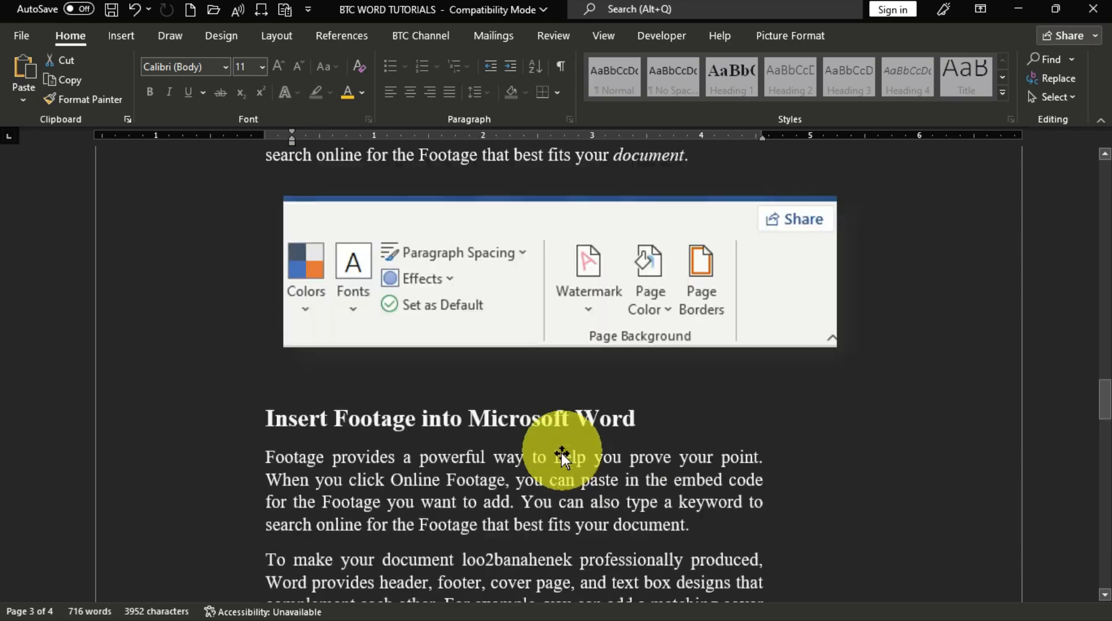
scroll(565, 476, "up", 20)
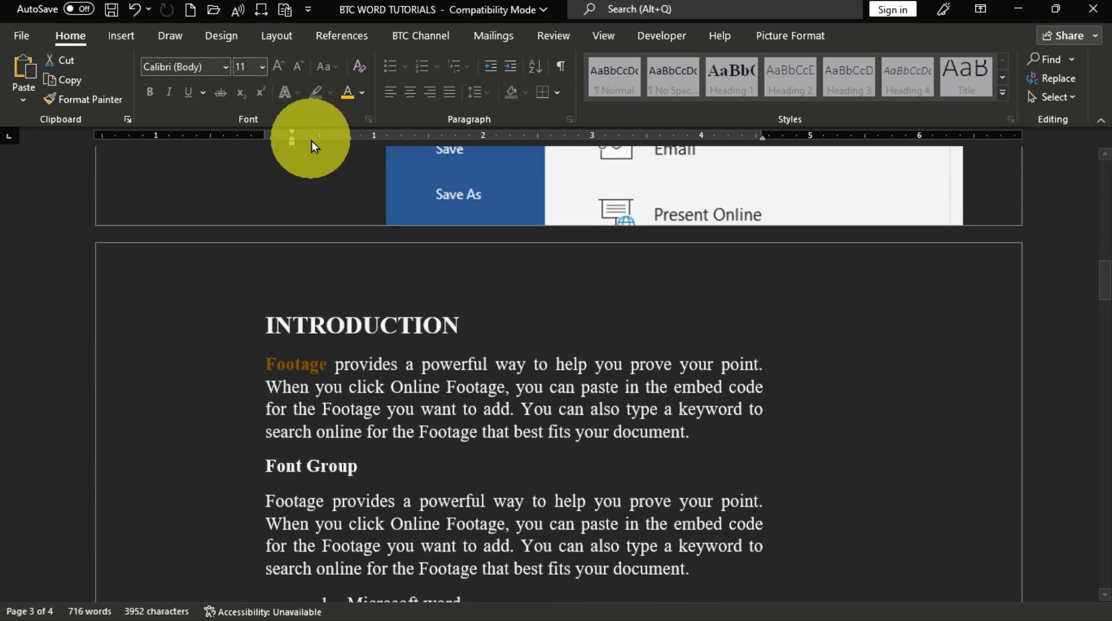
scroll(631, 373, "down", 10)
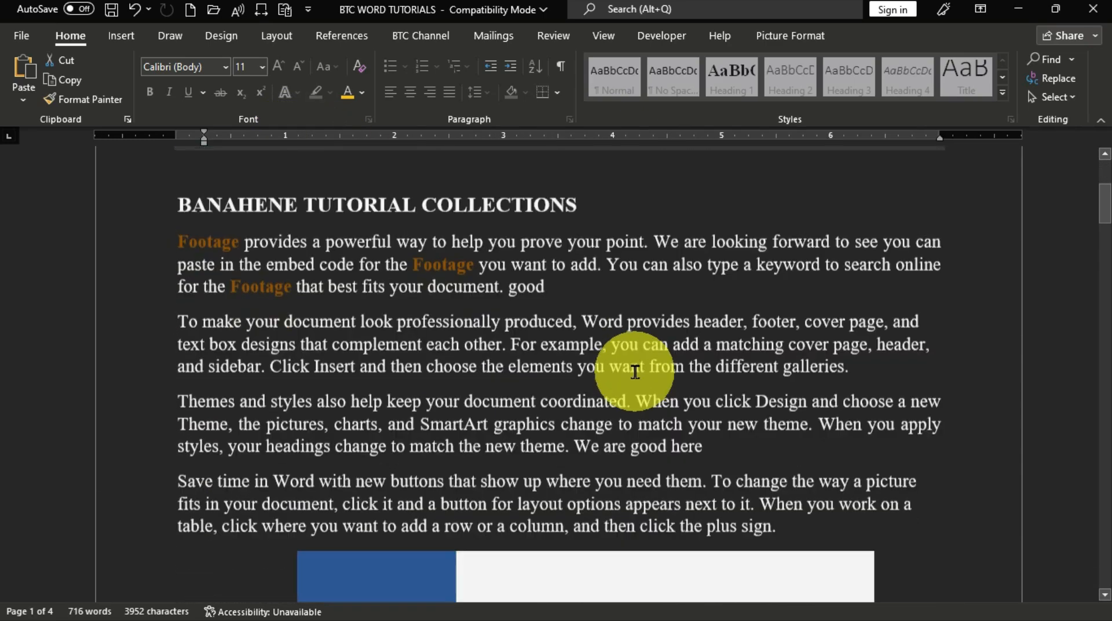
scroll(614, 405, "down", 3)
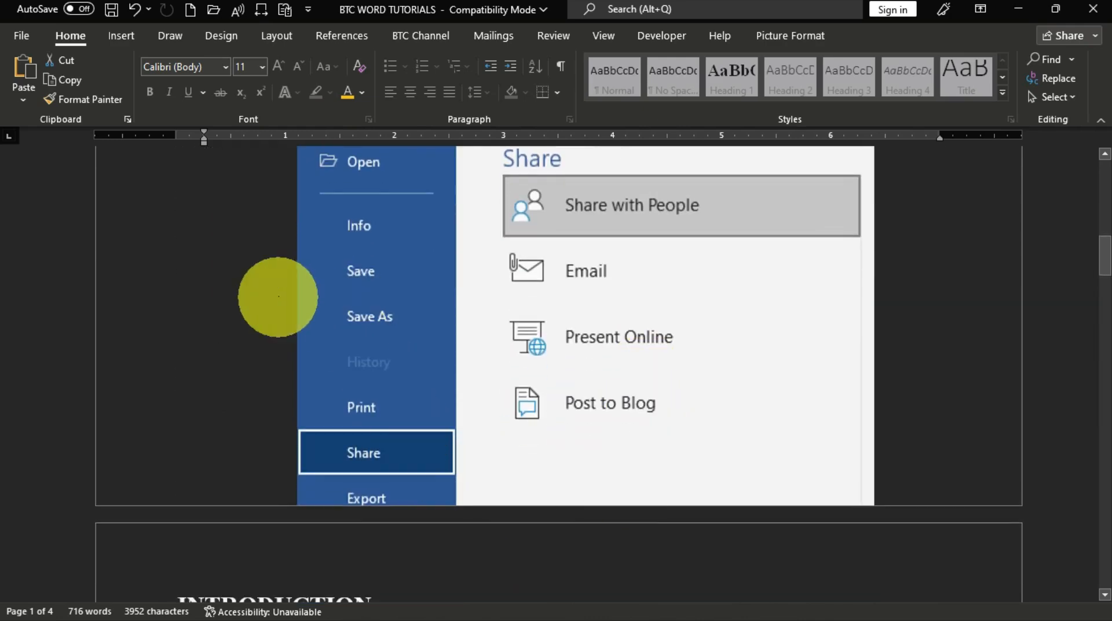
left_click(211, 273)
scroll(248, 348, "up", 3)
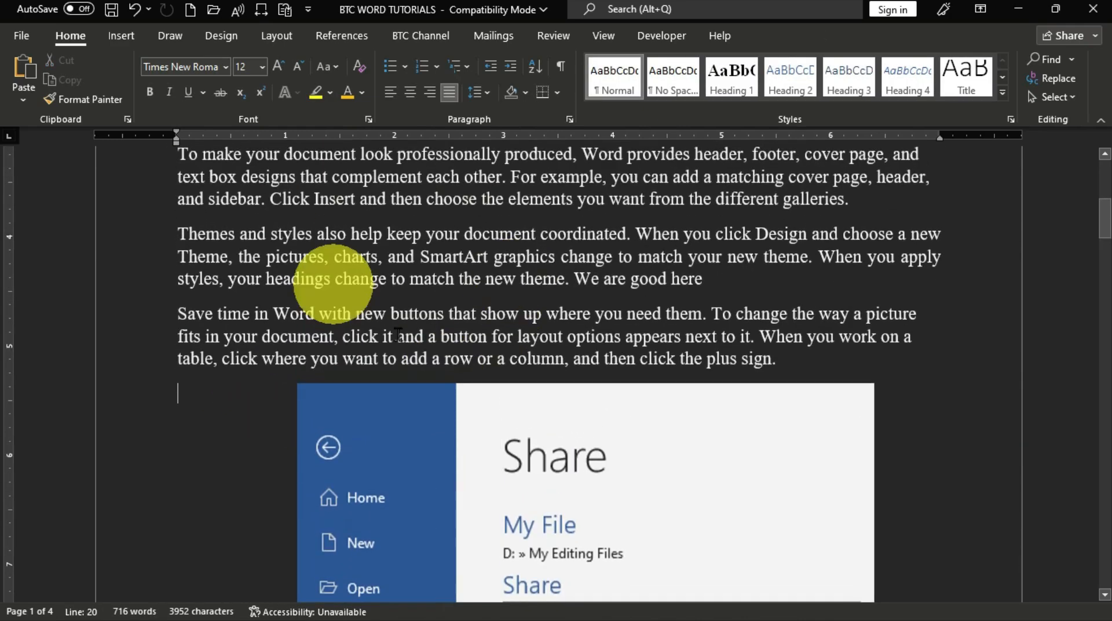
scroll(443, 345, "down", 15)
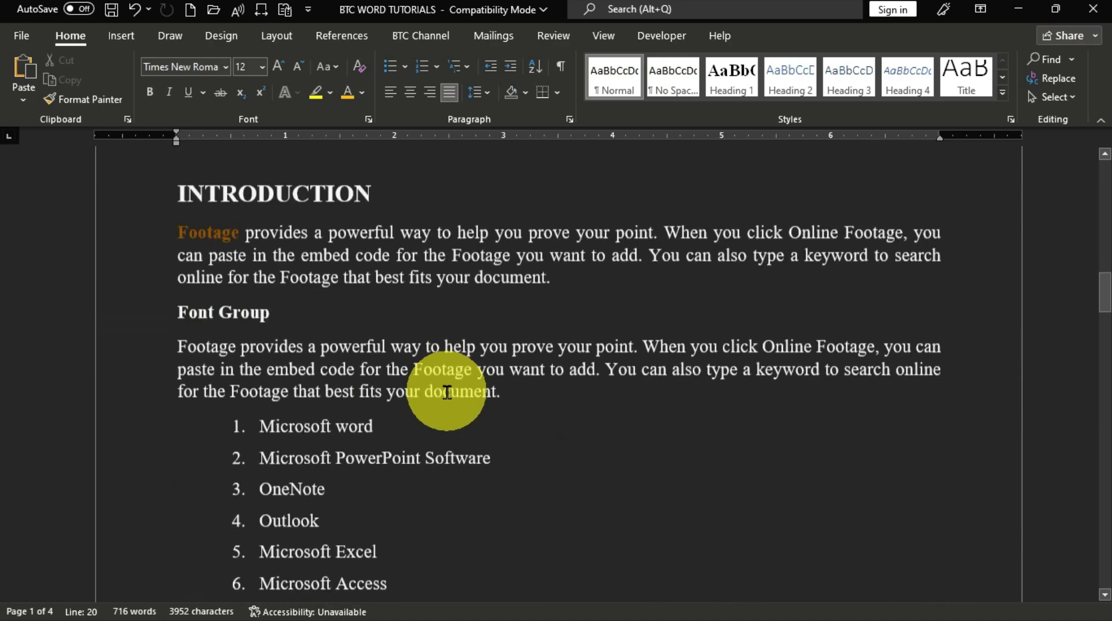
scroll(407, 333, "down", 15)
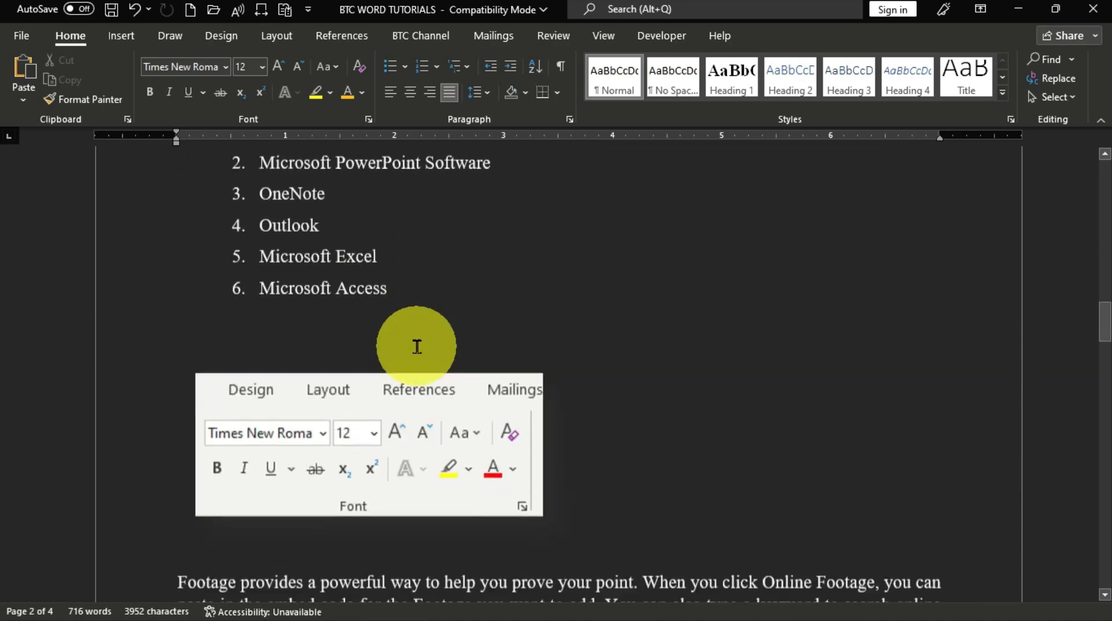
scroll(419, 347, "down", 15)
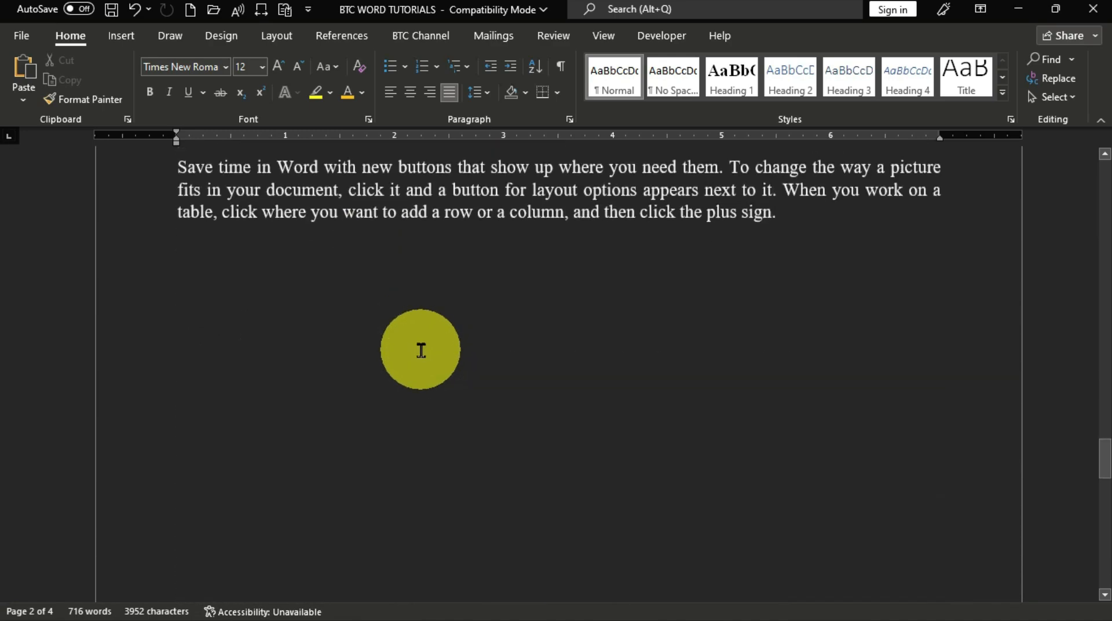
scroll(421, 350, "down", 15)
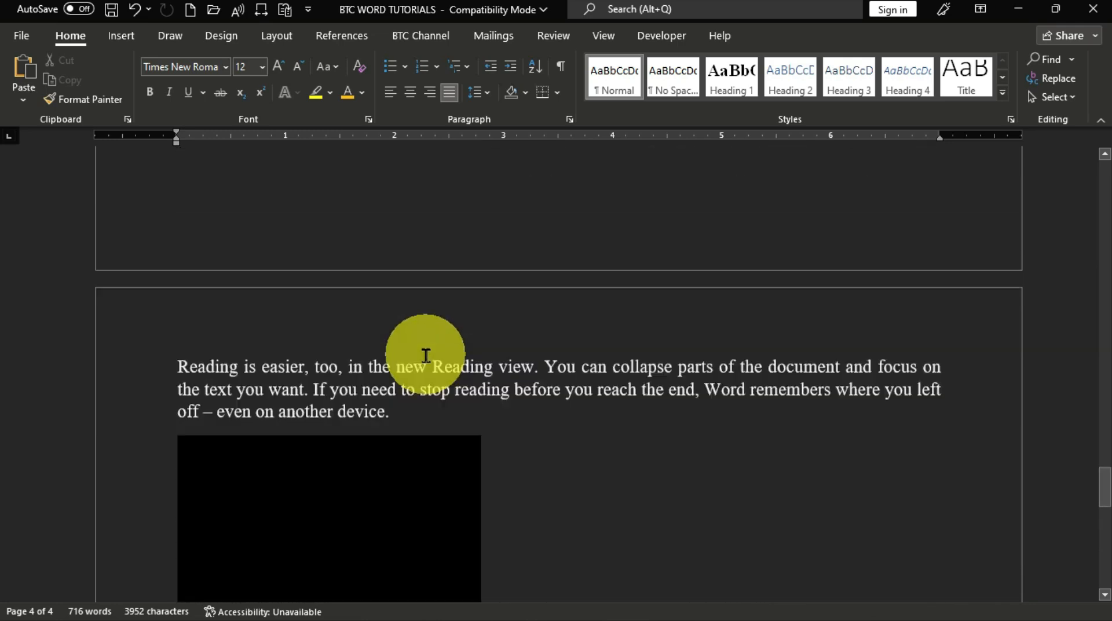
Insert a Next Page section break in the blank area below the Page Setup picture on page 2.
scroll(451, 362, "up", 10)
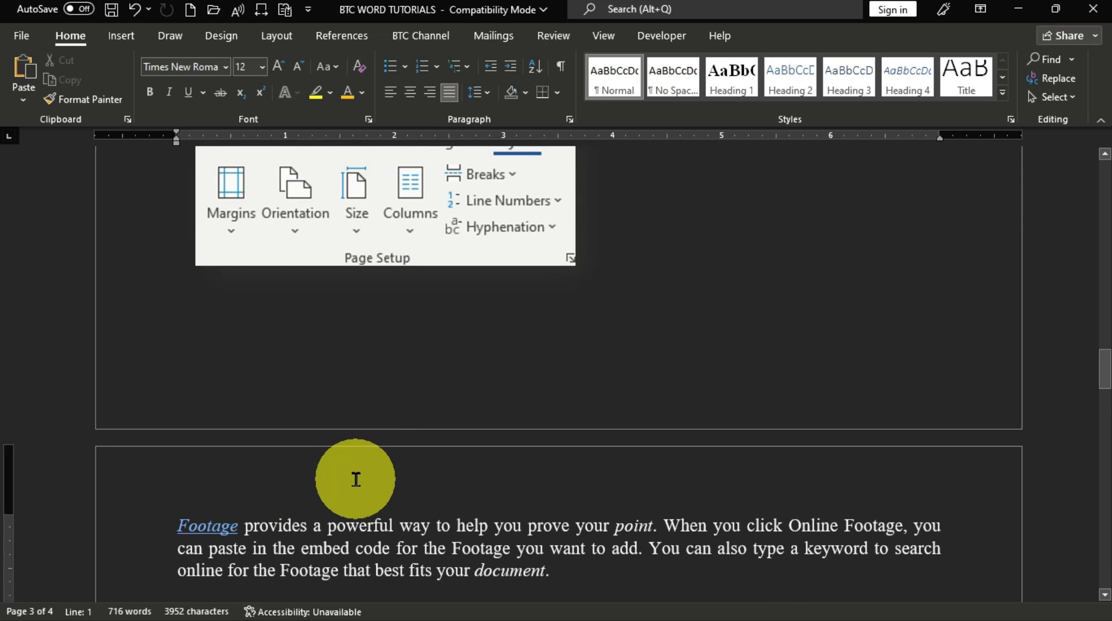
scroll(218, 390, "up", 1)
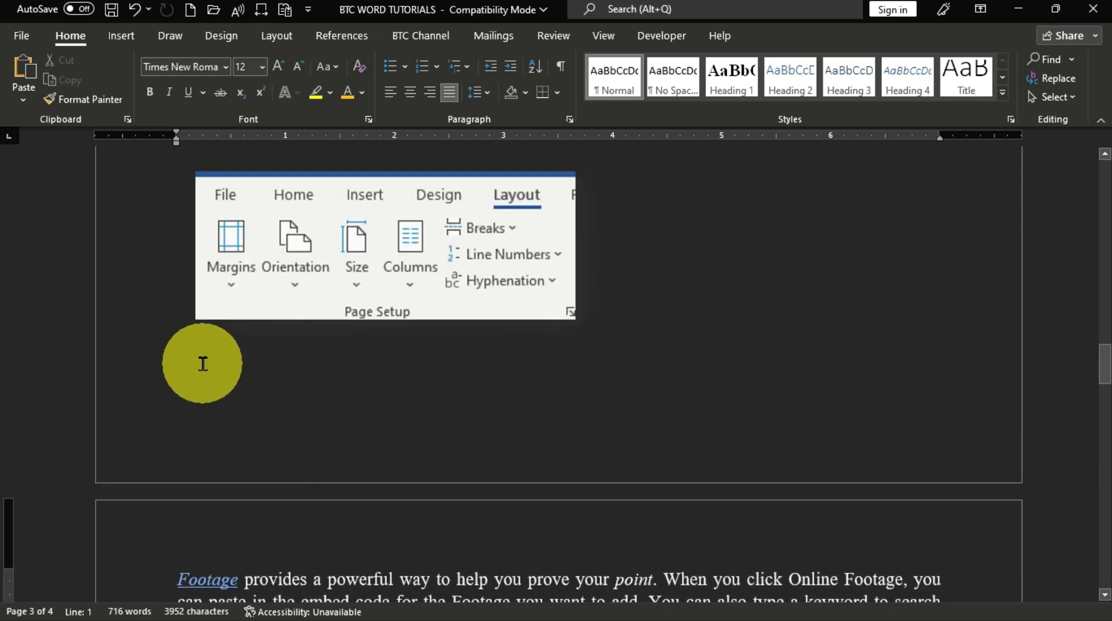
left_click(201, 363)
left_click(253, 408)
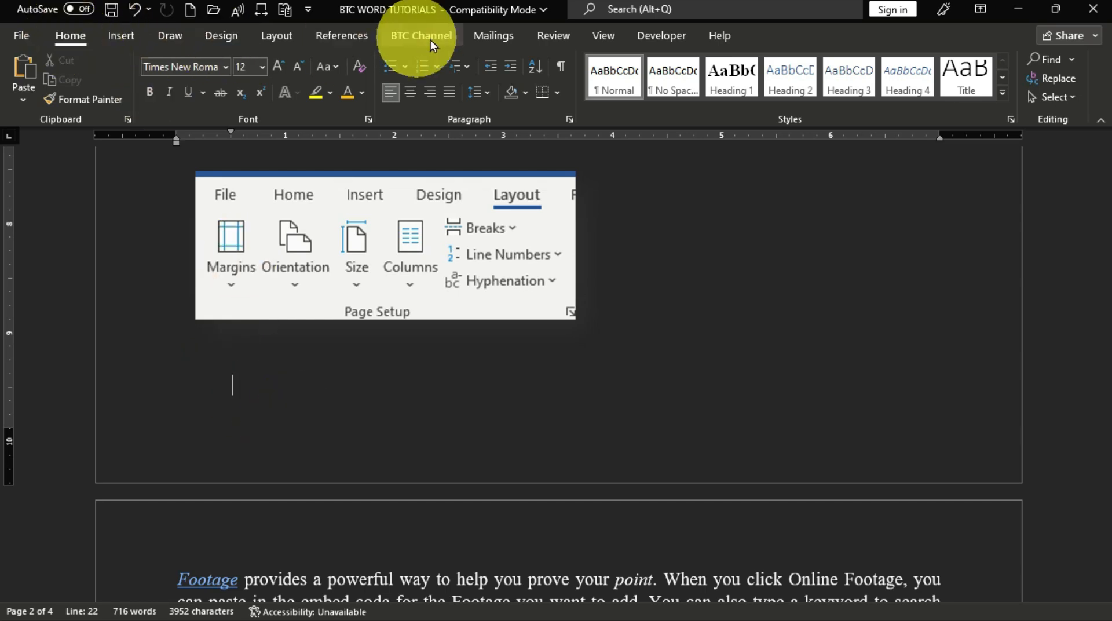
left_click(278, 37)
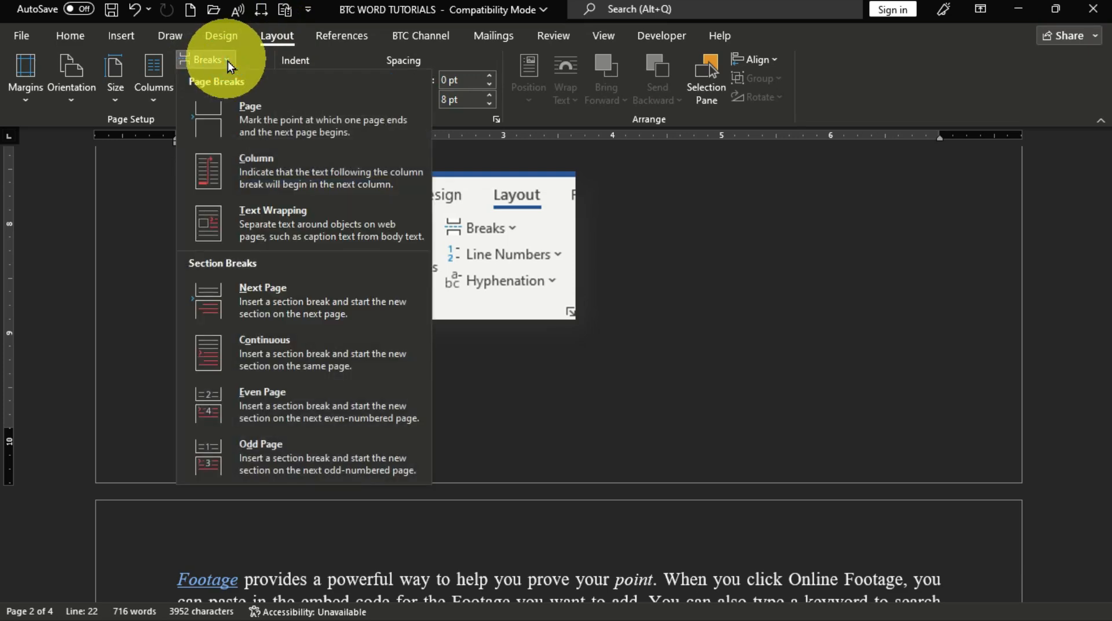
left_click(271, 300)
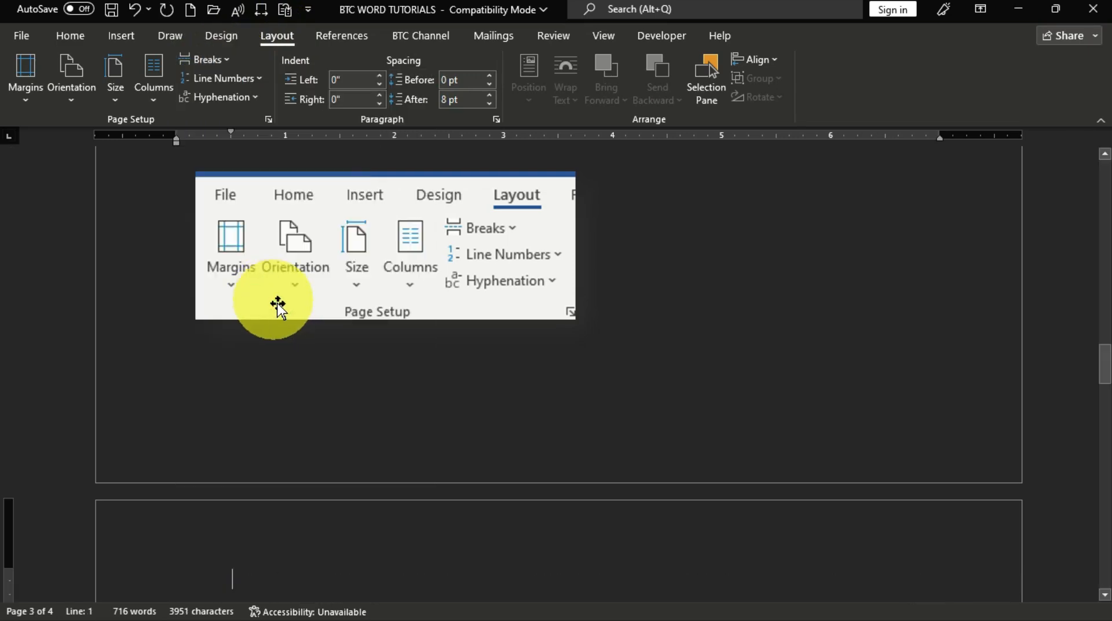
Insert a Next Page section break after the "Save time in Word" paragraph at the end of page 3's text.
scroll(298, 324, "down", 2)
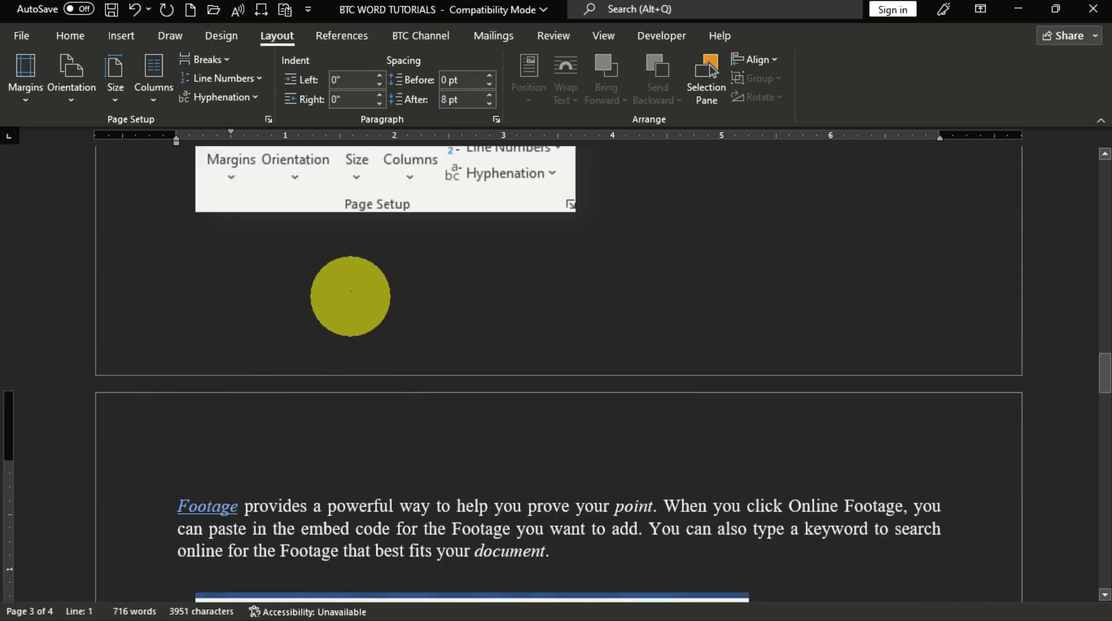
scroll(355, 428, "down", 5)
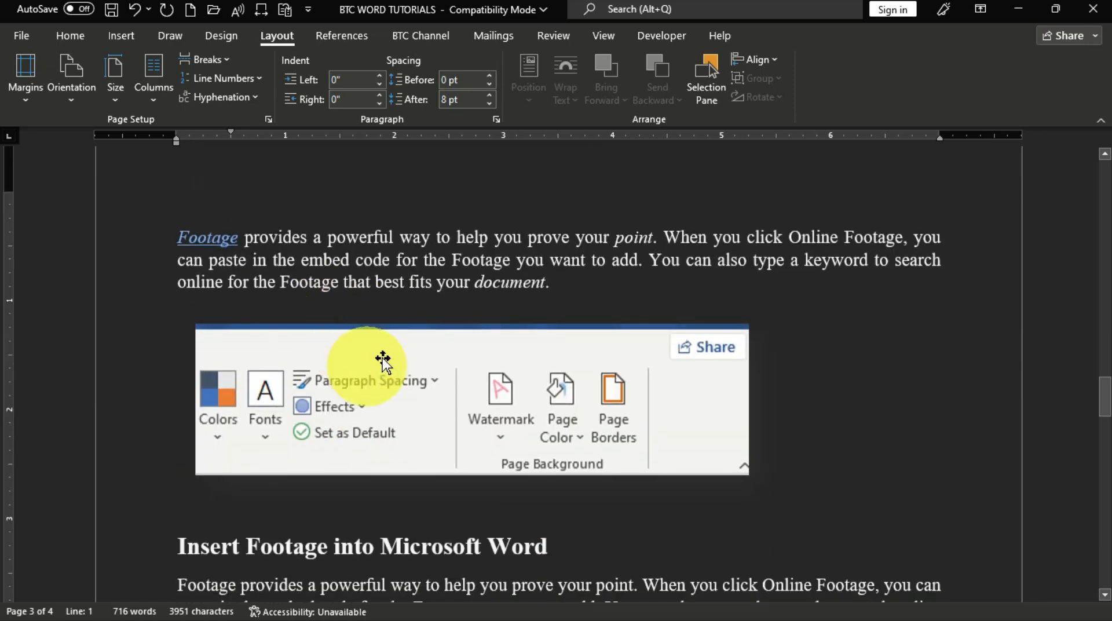
scroll(339, 300, "down", 10)
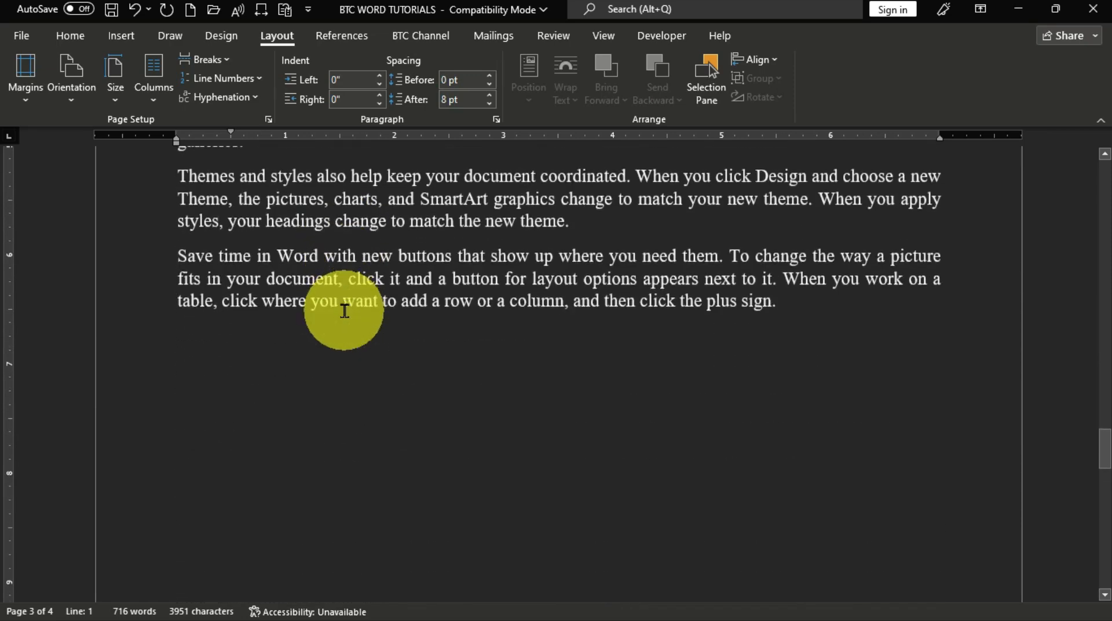
scroll(347, 330, "up", 4)
left_click(822, 368)
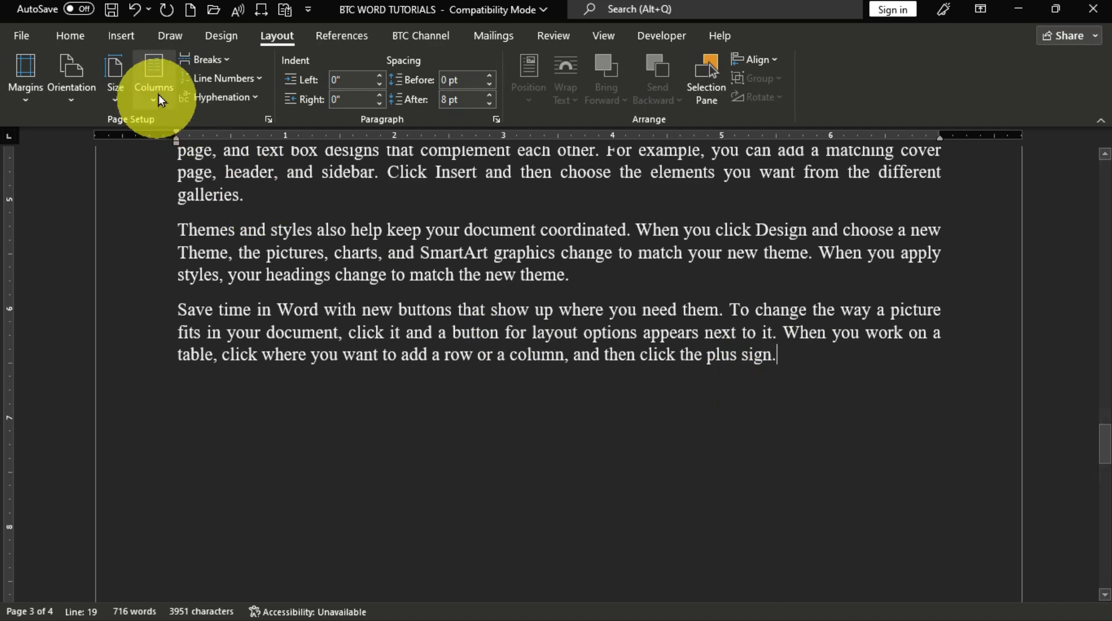
left_click(224, 58)
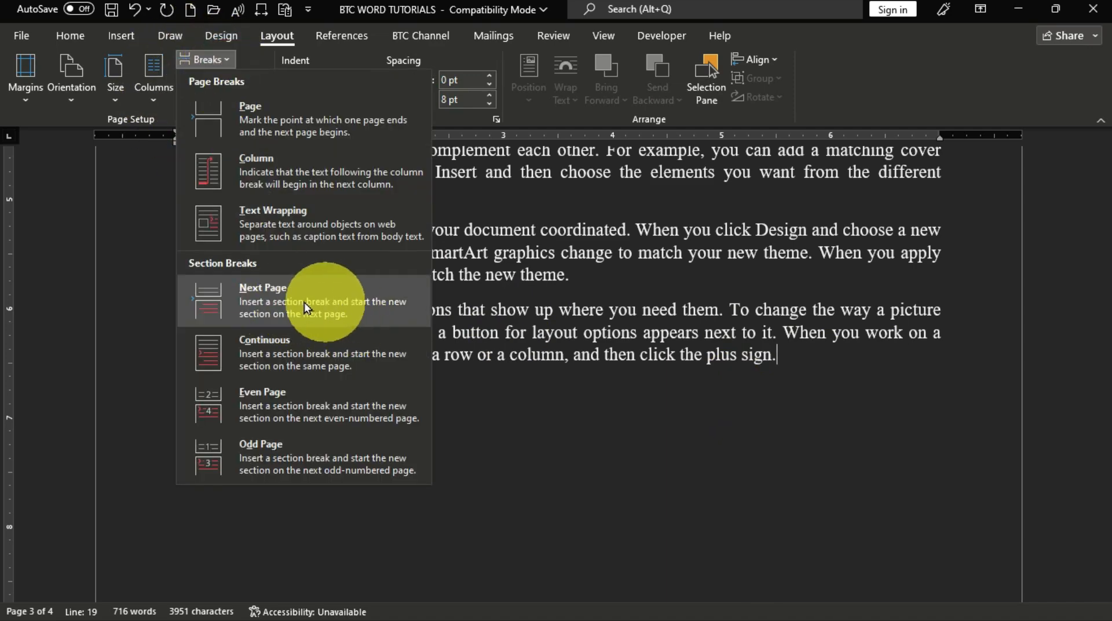
left_click(305, 307)
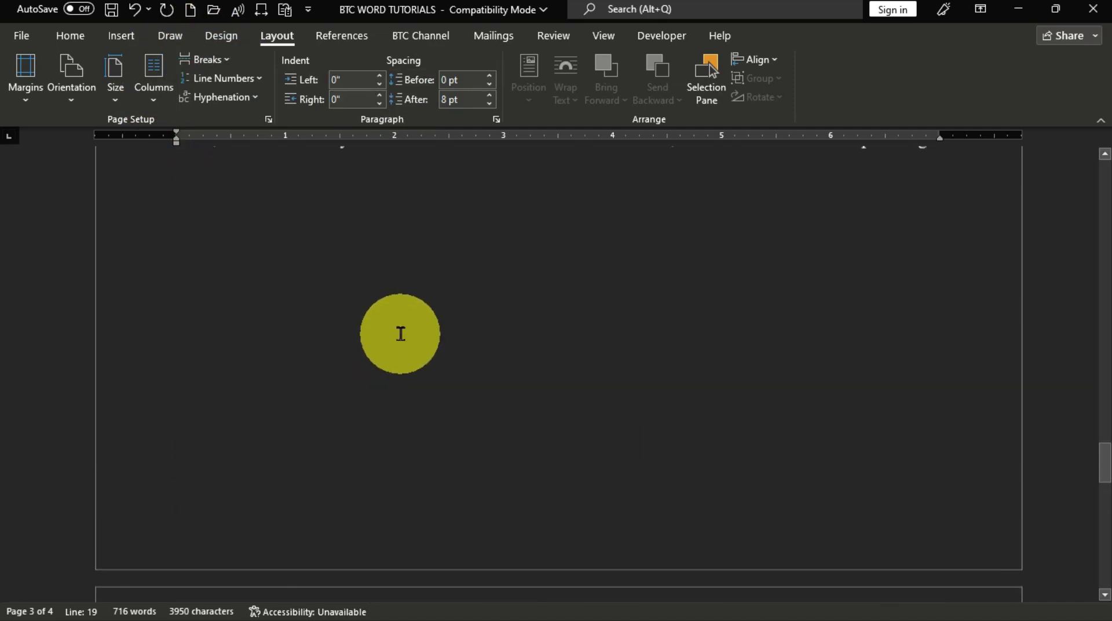
Set the page orientation to landscape for the page 3 section that begins with the linked "Footage" paragraph.
scroll(400, 334, "up", 5)
scroll(405, 365, "down", 10)
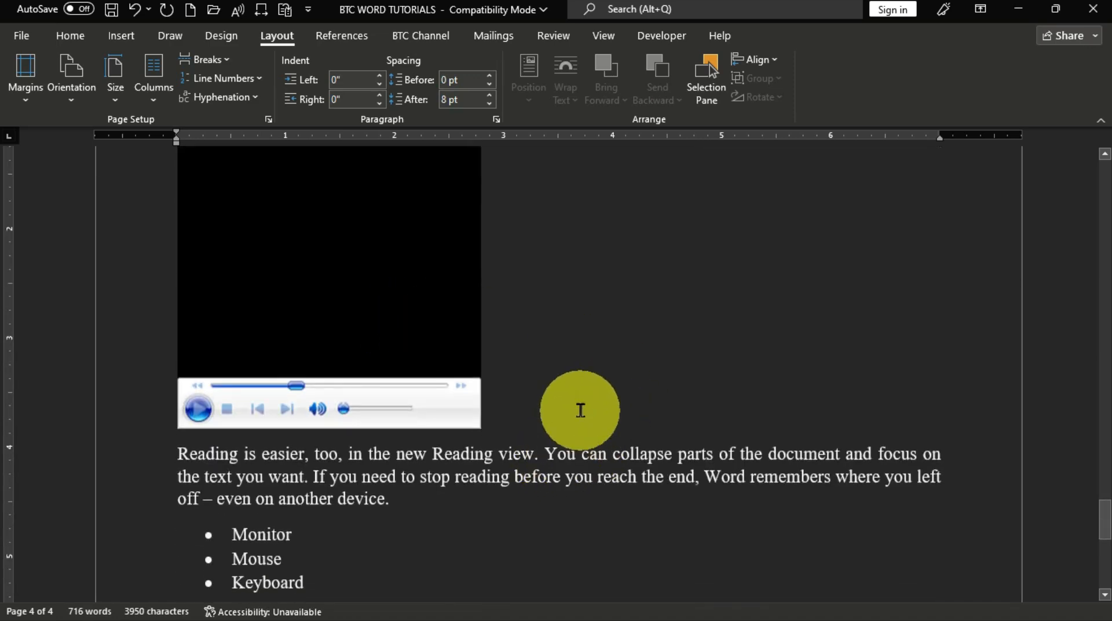
scroll(579, 405, "up", 1)
scroll(580, 405, "up", 10)
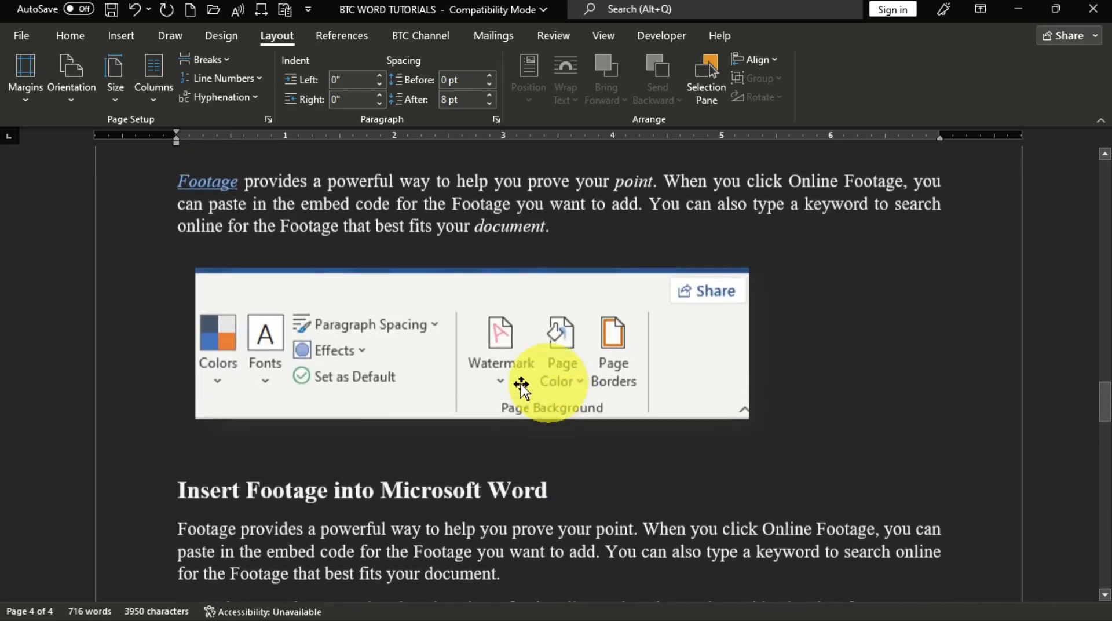
scroll(324, 400, "up", 5)
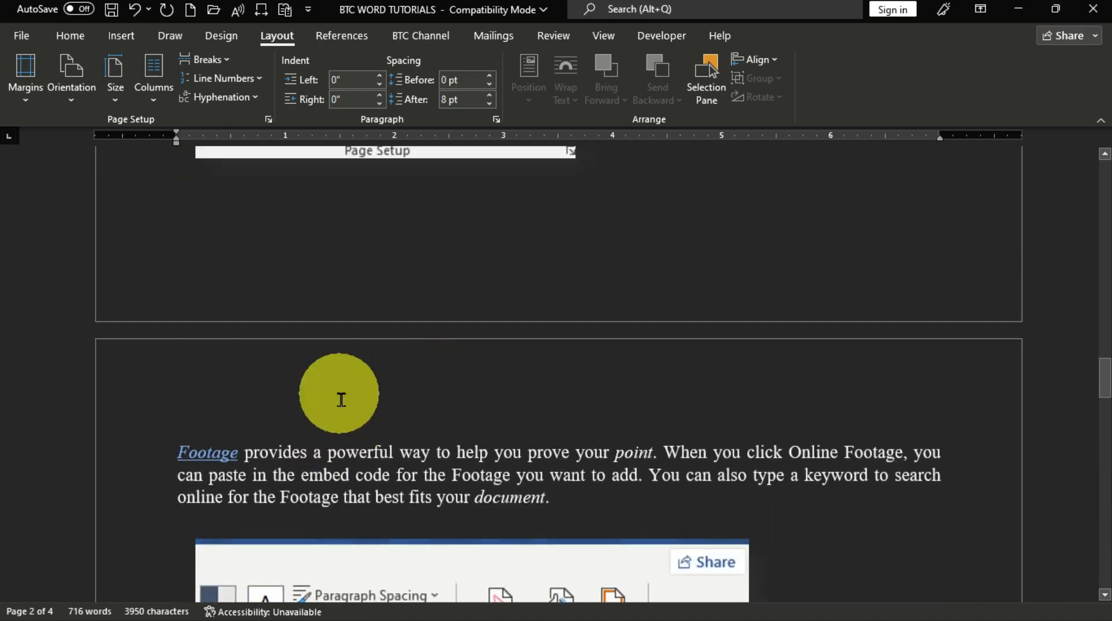
left_click(381, 445)
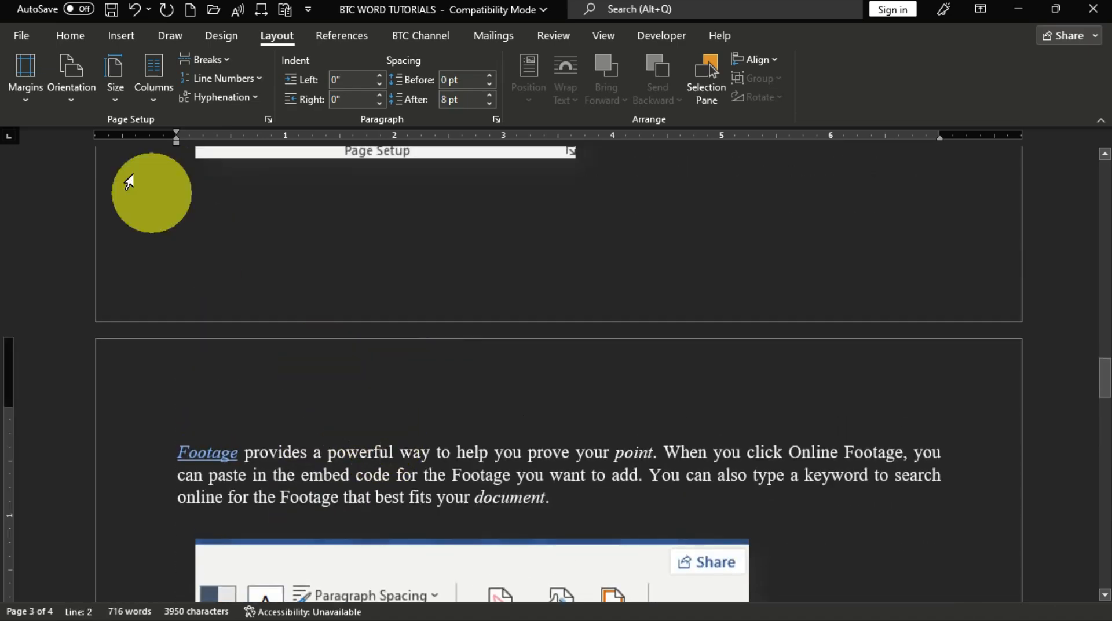
left_click(74, 100)
left_click(116, 174)
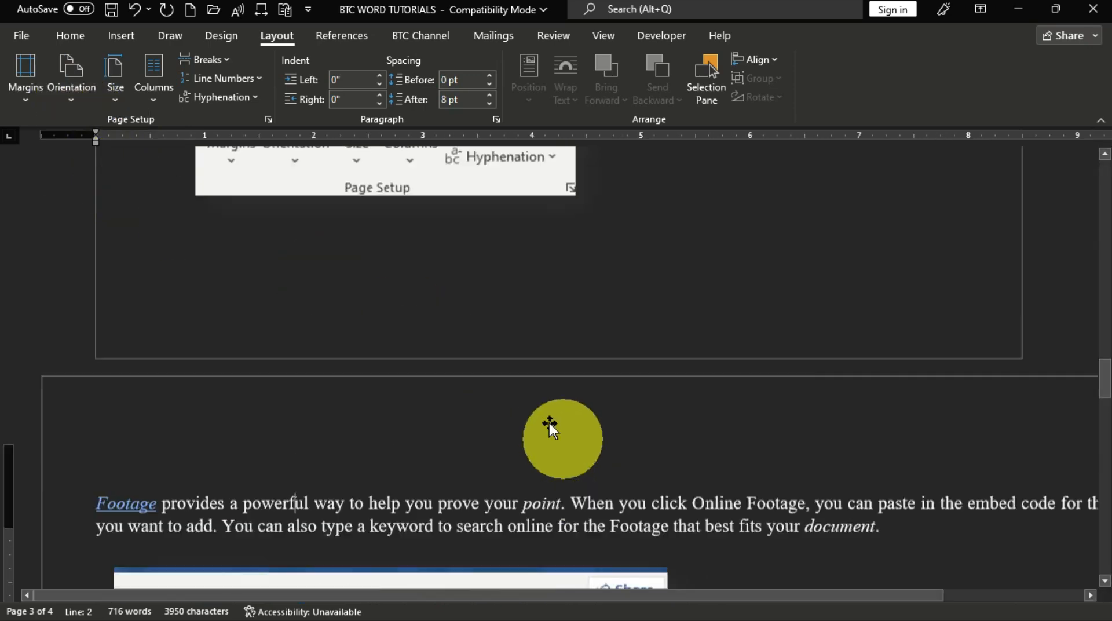
Display the paragraph marks and other hidden formatting symbols in the document.
scroll(519, 390, "up", 20)
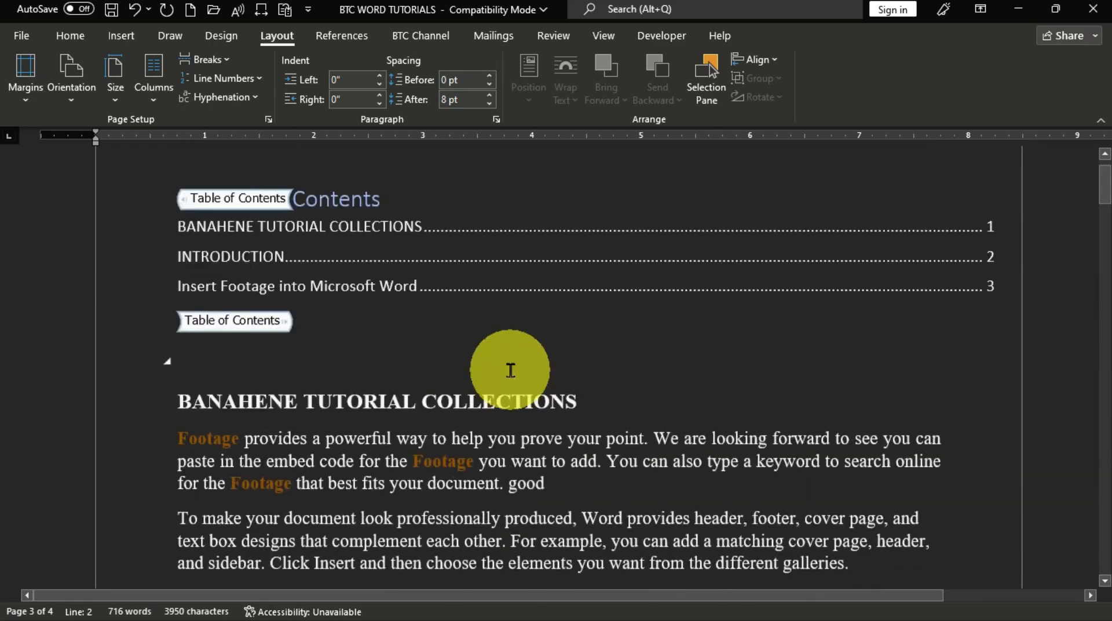
scroll(426, 317, "down", 20)
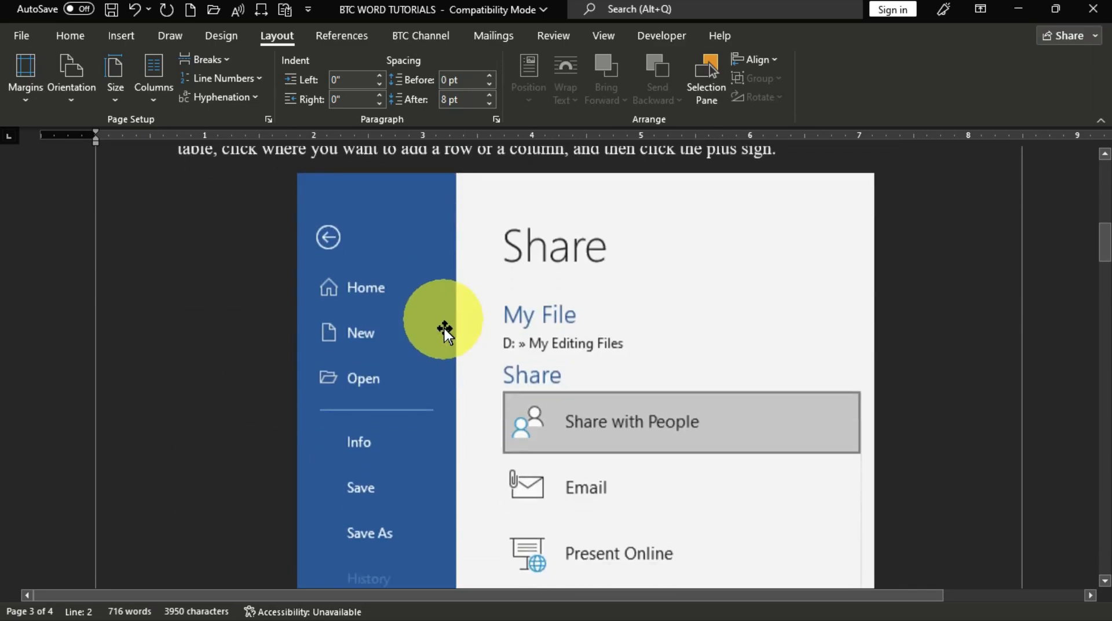
scroll(438, 322, "down", 20)
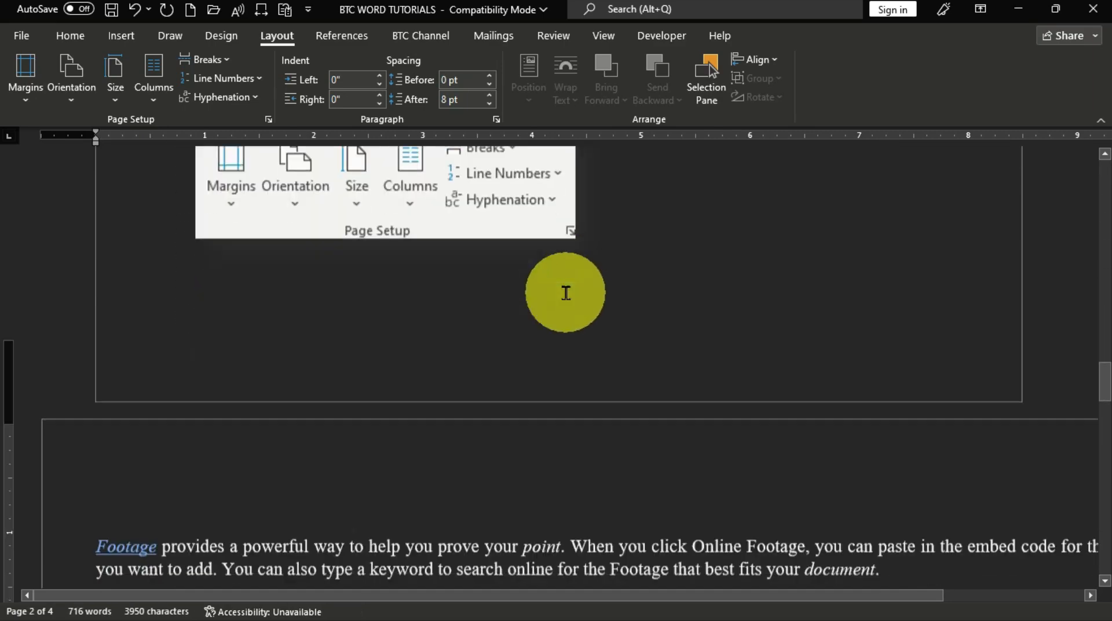
scroll(568, 298, "down", 15)
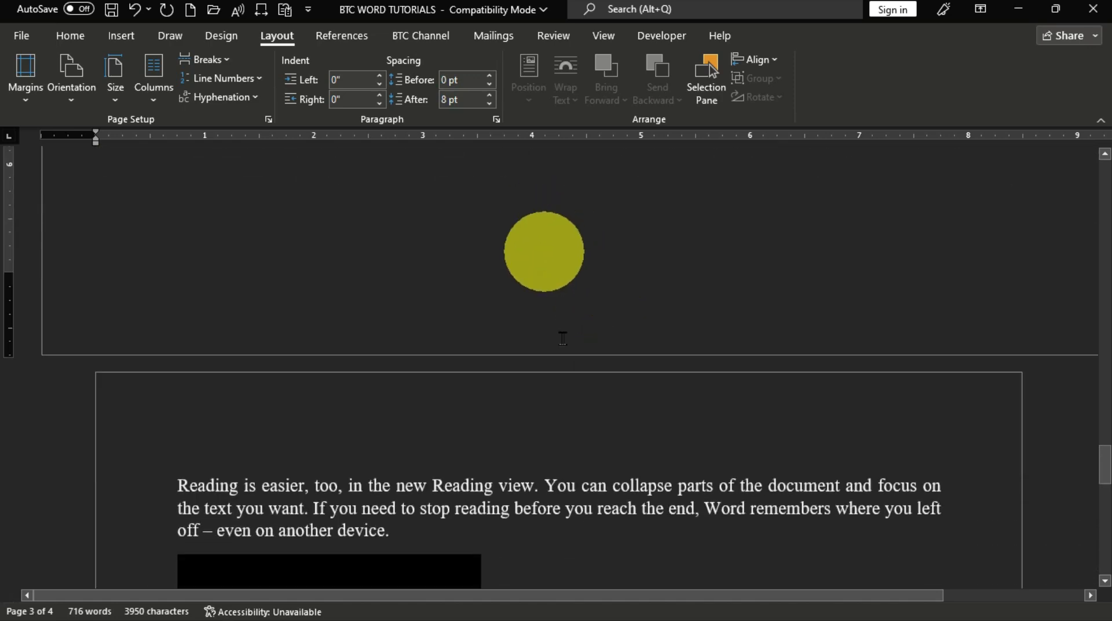
scroll(558, 324, "down", 10)
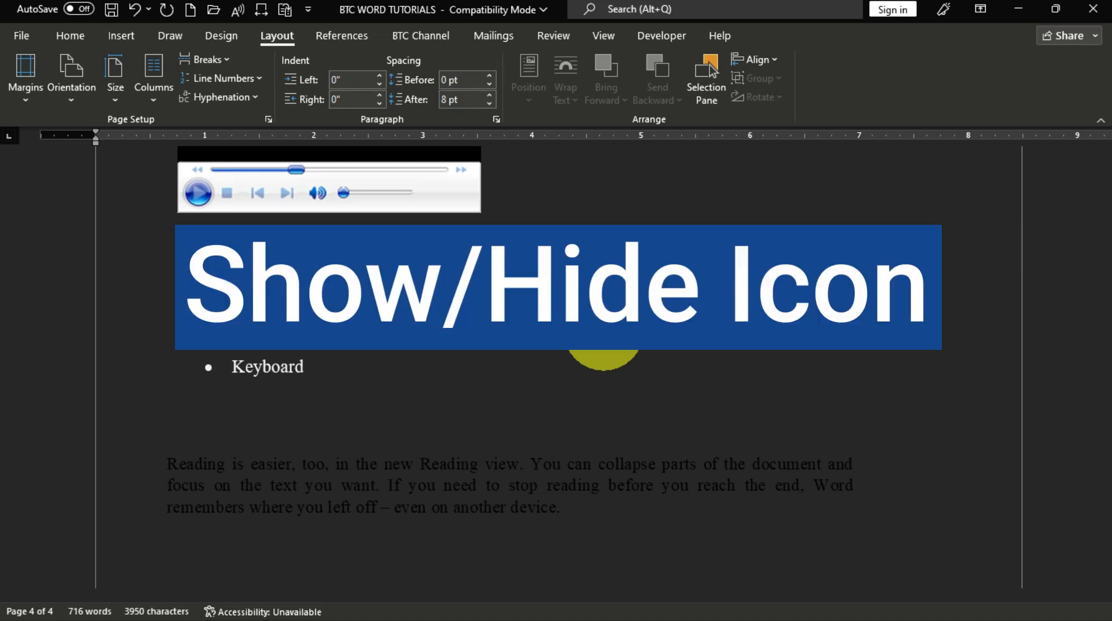
scroll(591, 364, "up", 4)
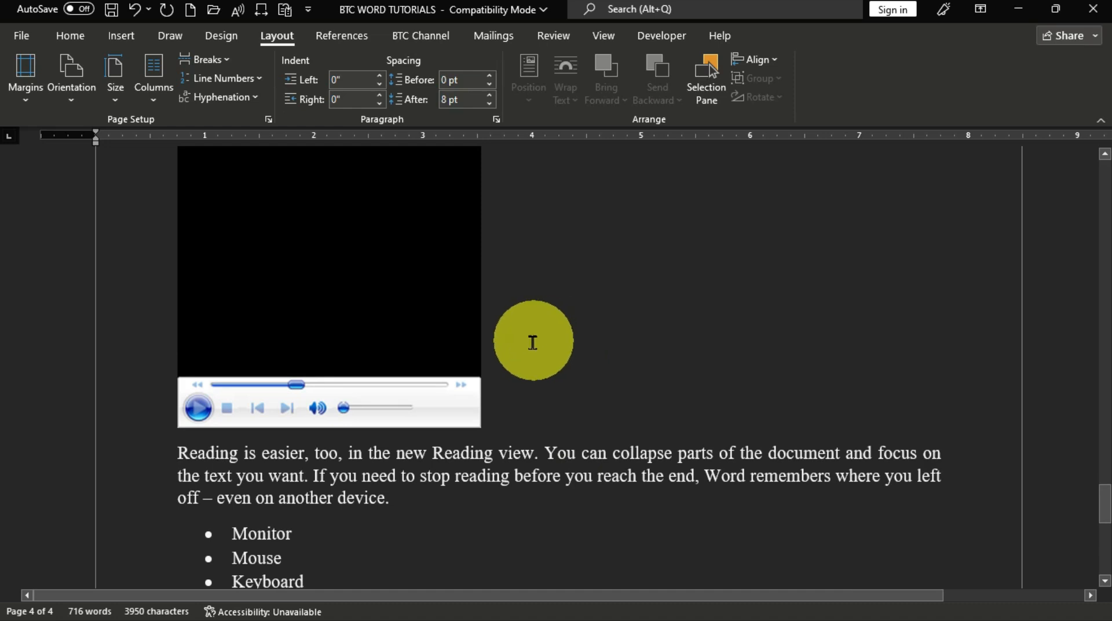
left_click(68, 38)
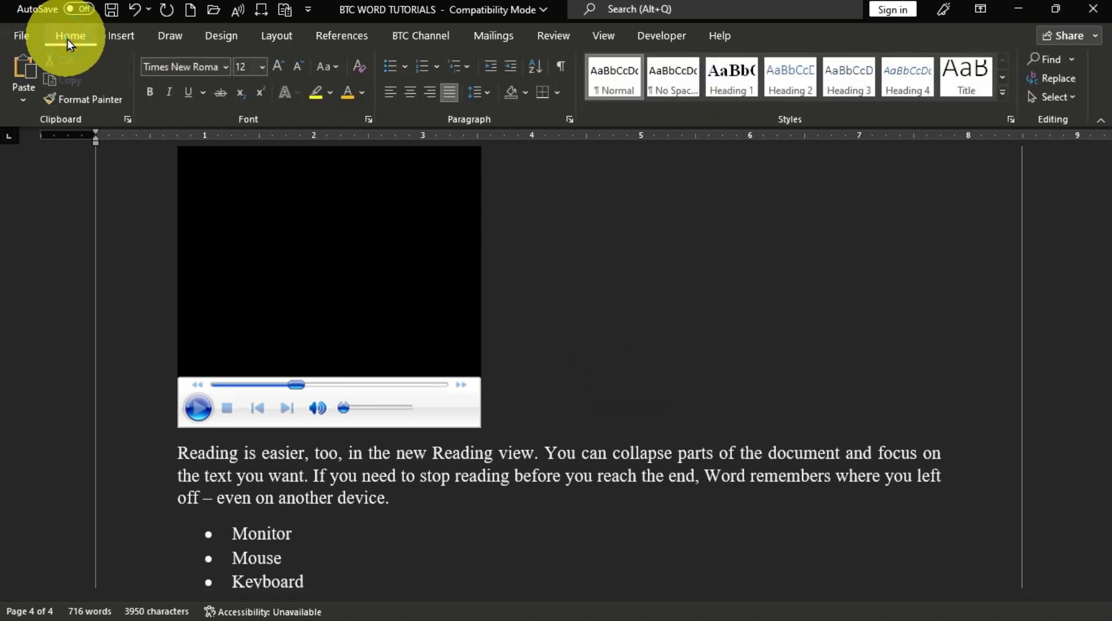
left_click(561, 68)
Examine the formatting symbols from the bulleted list on the last page back up to the table of contents.
scroll(522, 376, "down", 4)
scroll(297, 303, "down", 4)
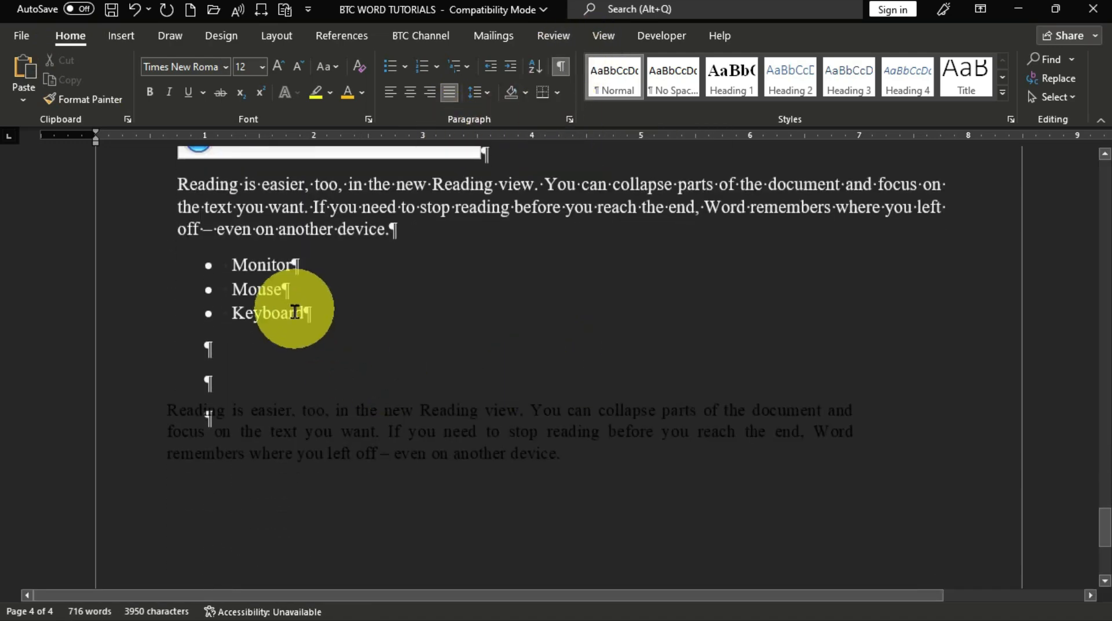
scroll(285, 322, "up", 9)
scroll(287, 315, "up", 15)
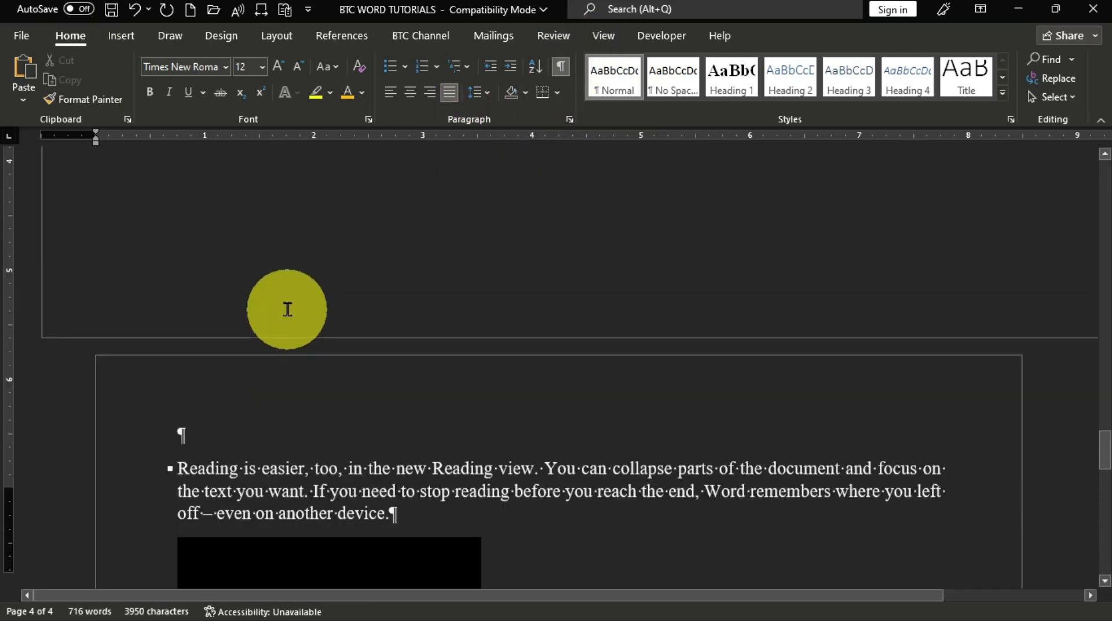
scroll(290, 307, "up", 15)
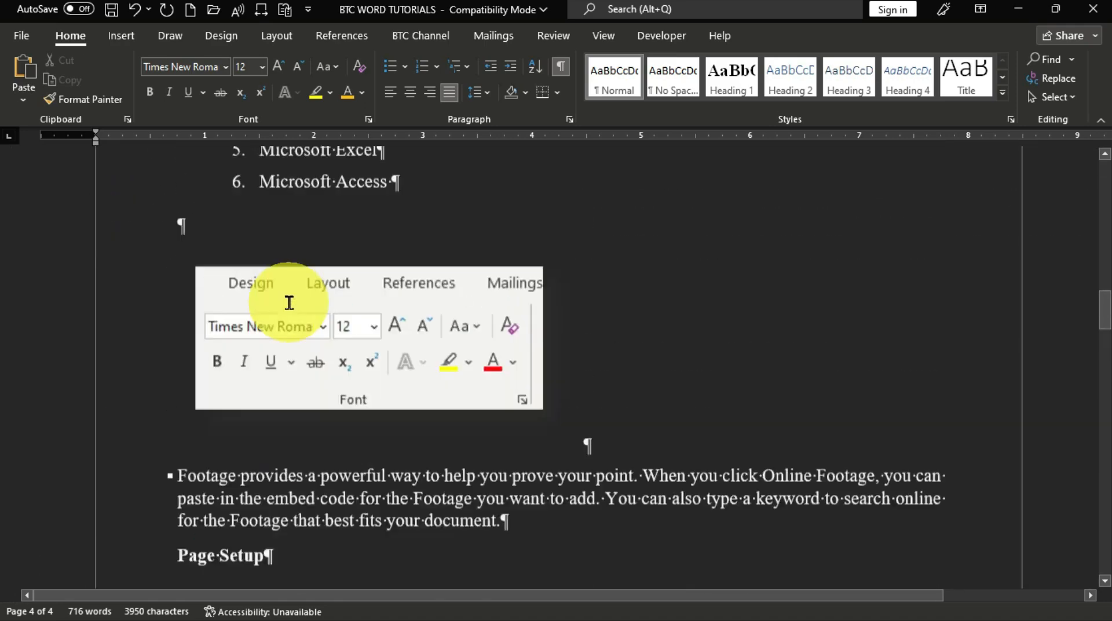
scroll(292, 301, "up", 15)
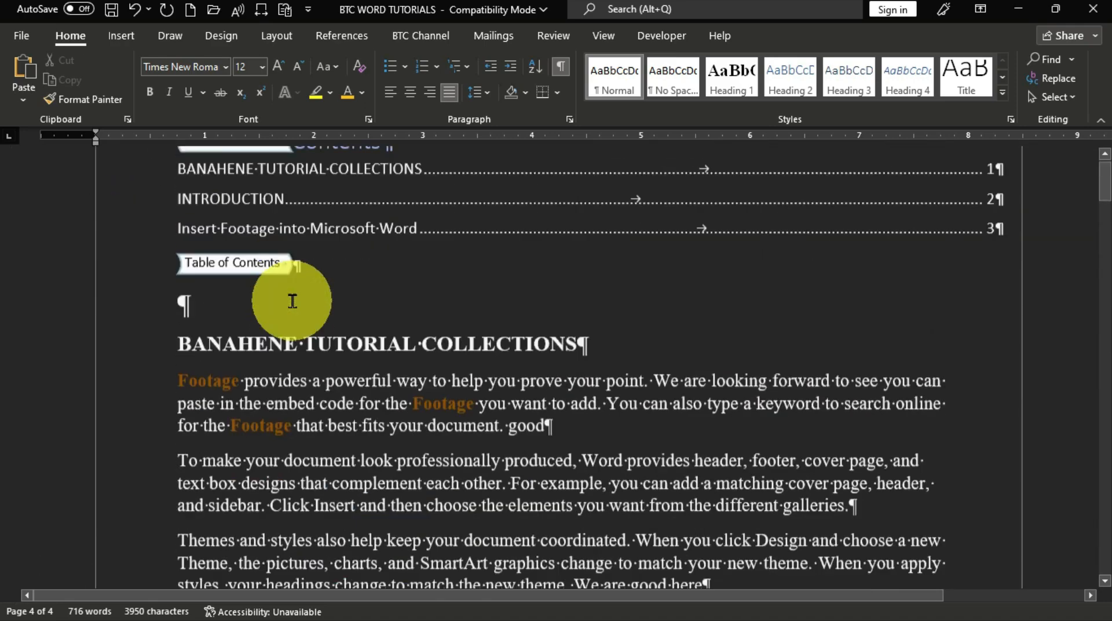
scroll(205, 332, "down", 2)
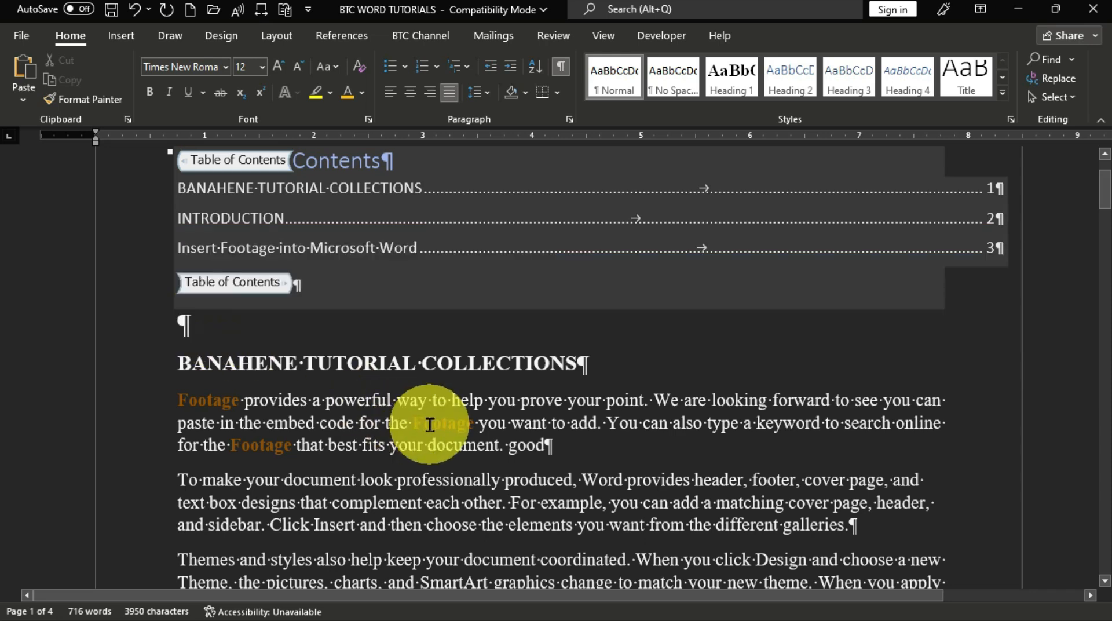
Open Find with its expanded search options and bring up the list of special characters to search for.
key("ctrl+h")
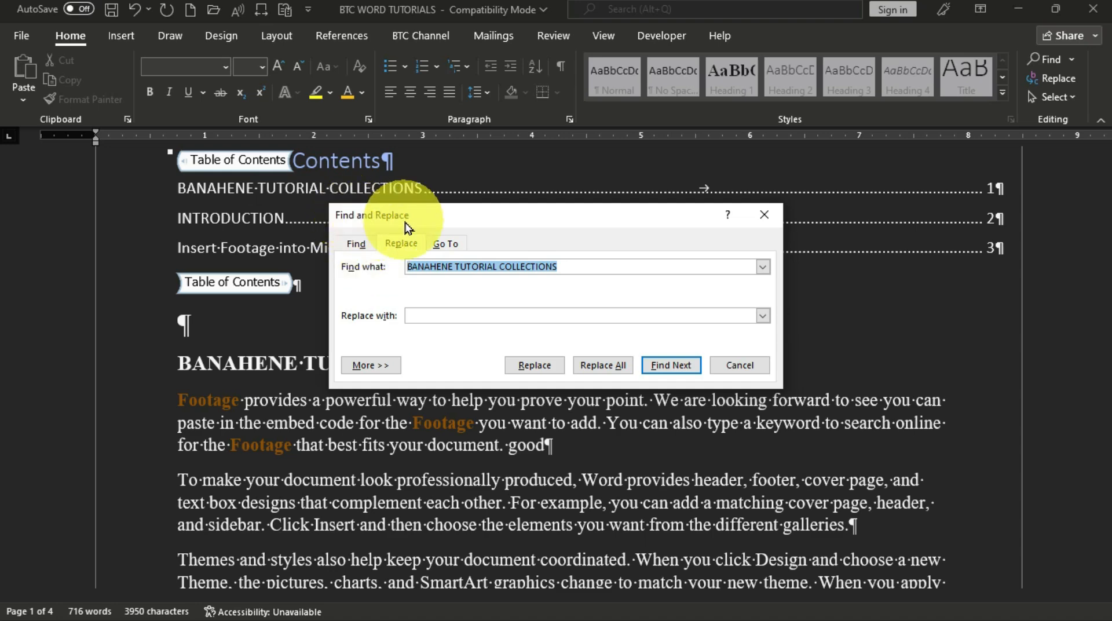
left_click(357, 248)
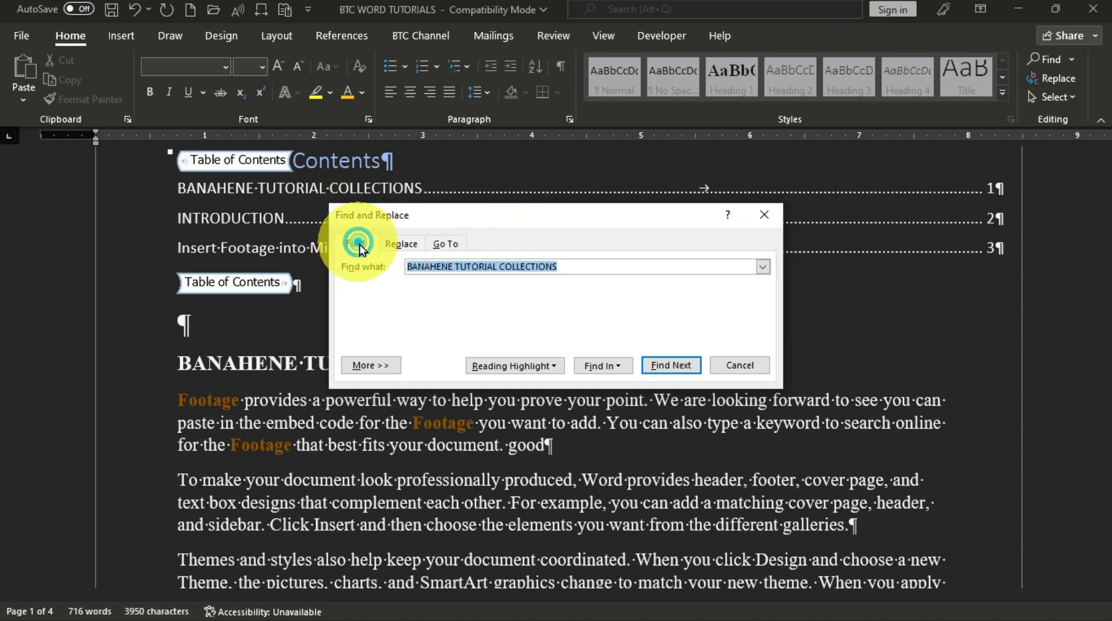
left_click_drag(489, 215, 563, 195)
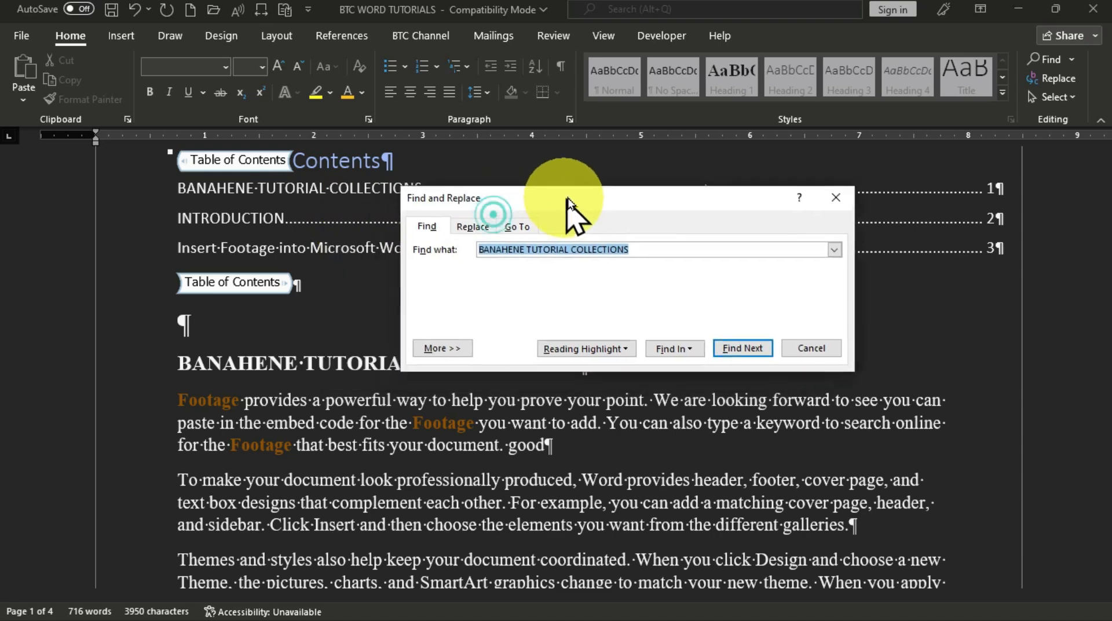
left_click(446, 349)
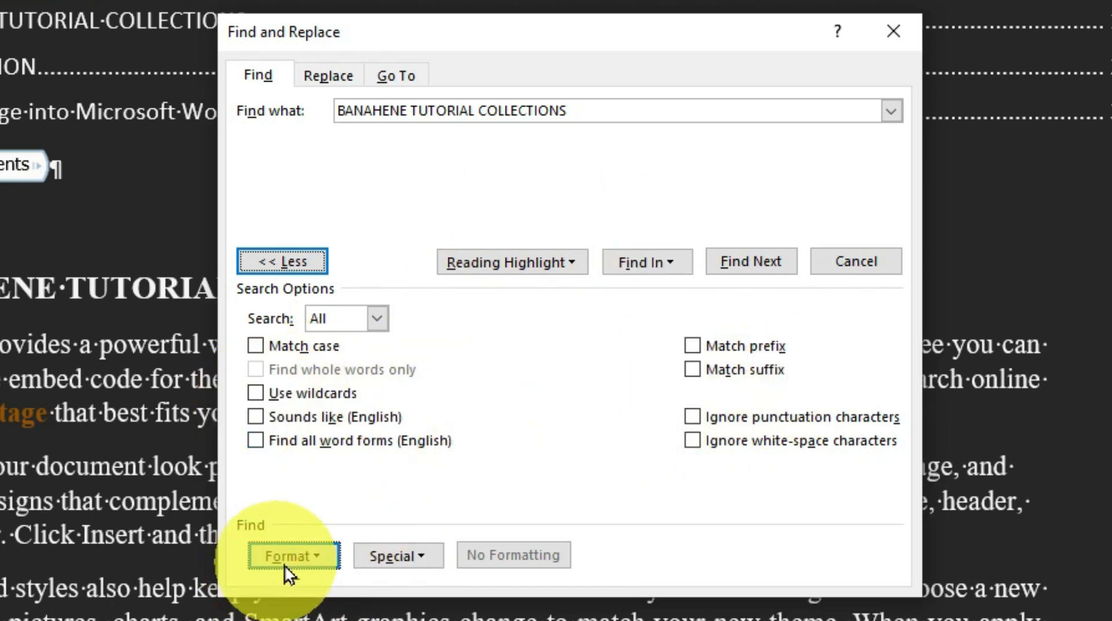
left_click(318, 561)
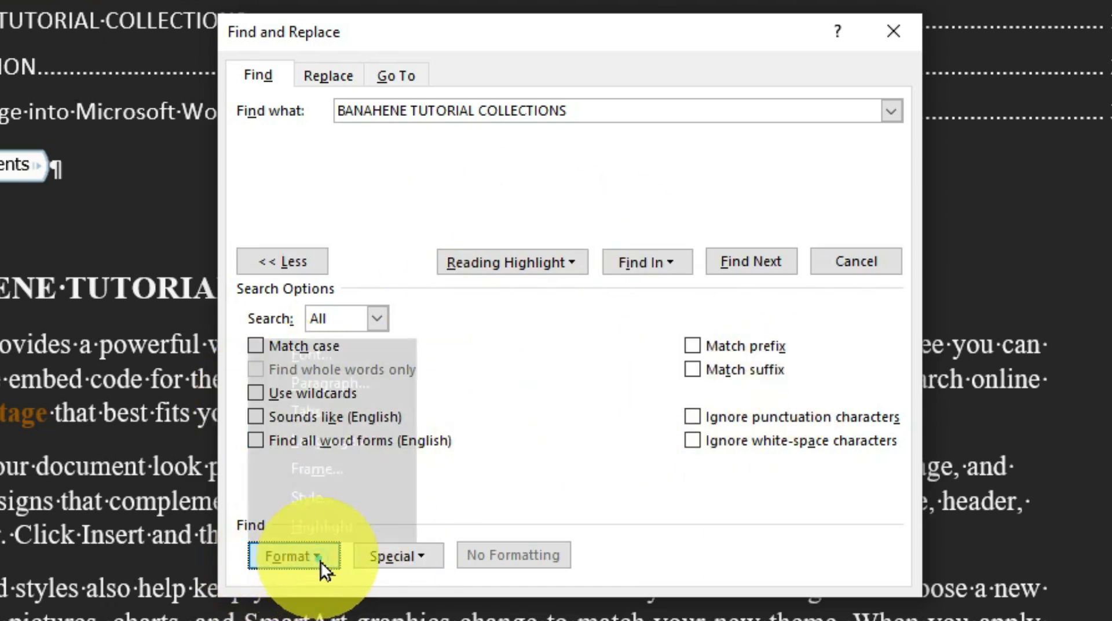
left_click(421, 556)
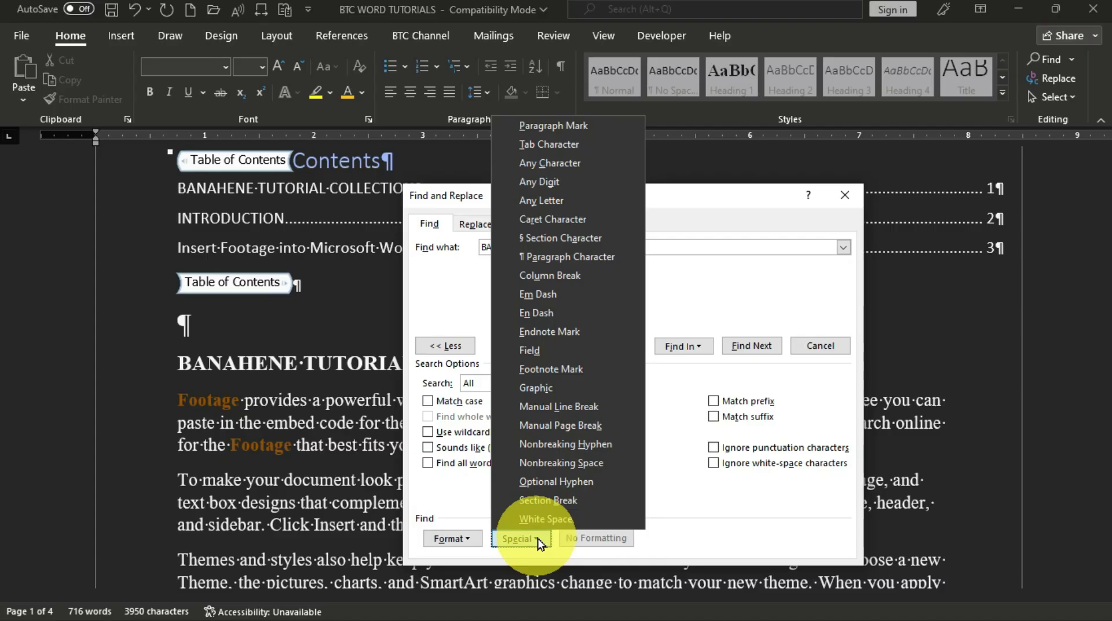